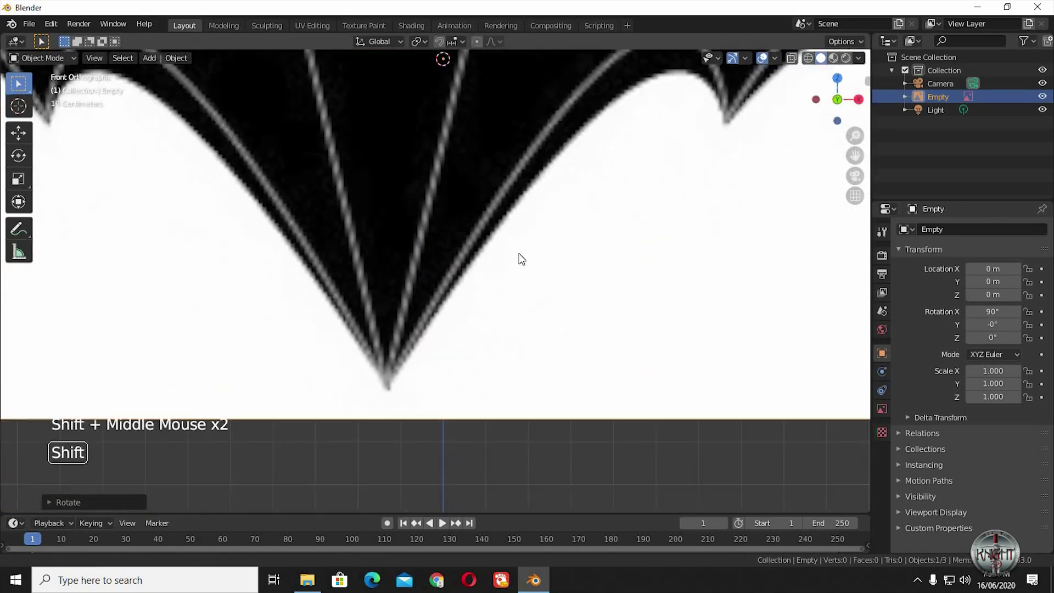
Move the batarang reference image about 0.129 m along X so its bottom tip lies on the vertical axis
{"action": "key", "text": "g"}
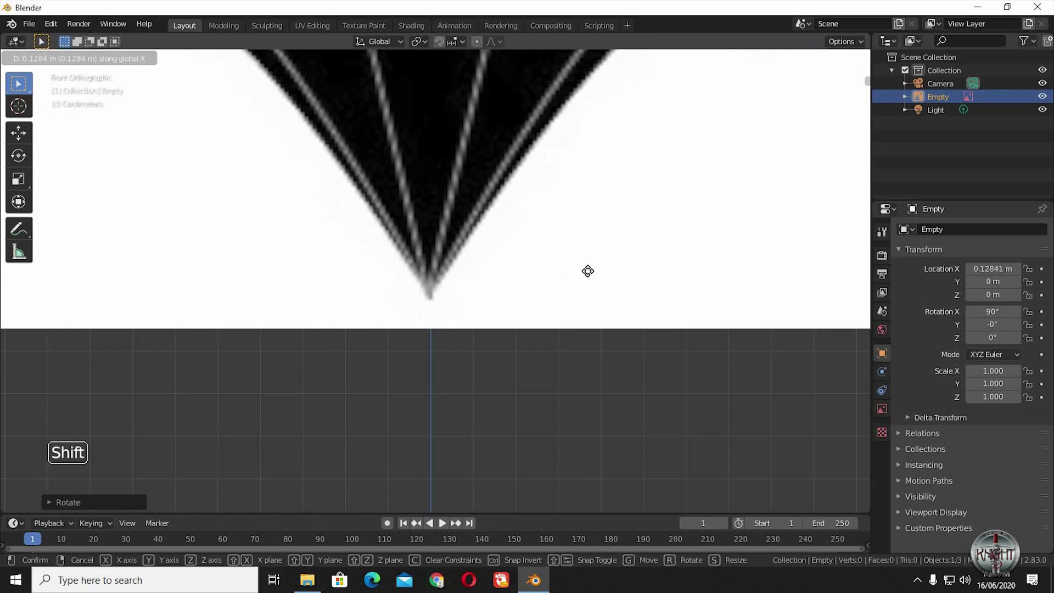
{"action": "left_click", "coordinate": [589, 271]}
{"action": "middle_click_drag", "start_coordinate": [561, 303], "coordinate": [562, 469], "text": "ctrl"}
{"action": "middle_click_drag", "start_coordinate": [562, 469], "coordinate": [572, 592], "text": "shift"}
Add a cube mesh and scale it down uniformly to about 0.232
{"action": "key", "text": "shift+a"}
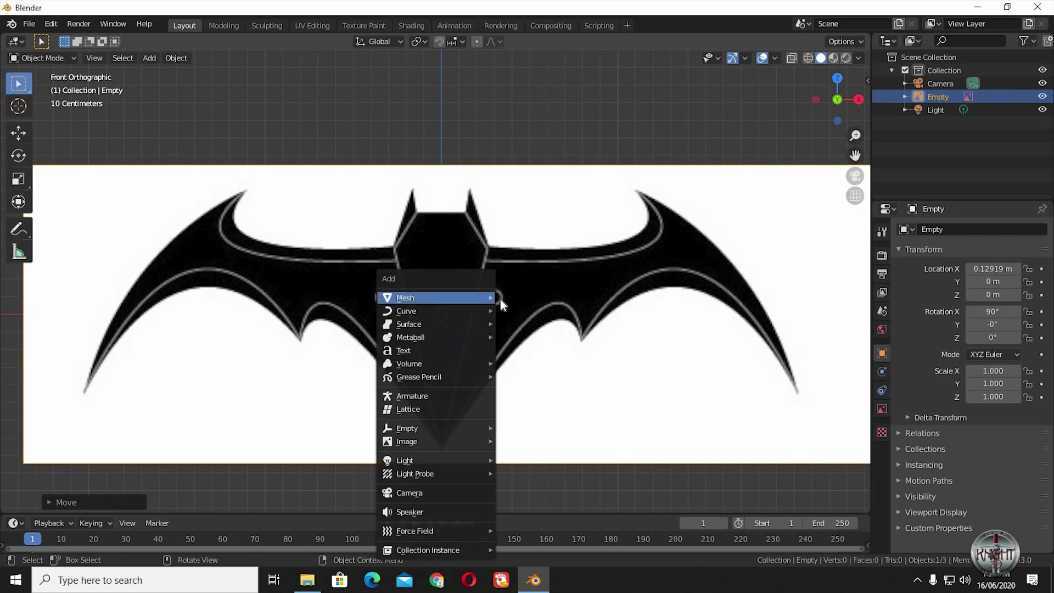
{"action": "mouse_move", "coordinate": [492, 298]}
{"action": "left_click", "coordinate": [527, 311]}
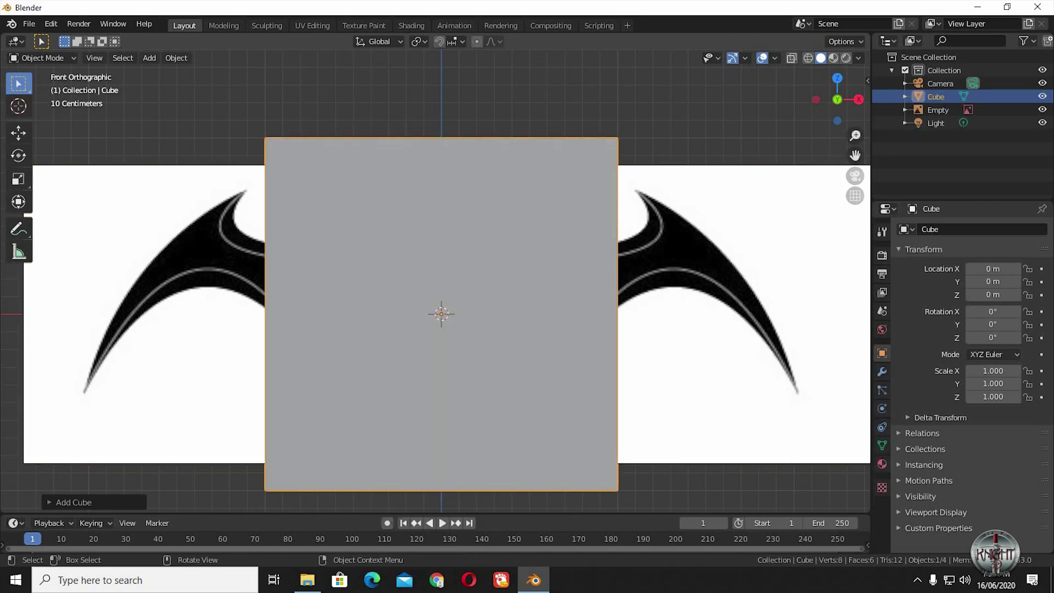
{"action": "key", "text": "s"}
{"action": "left_click", "coordinate": [495, 318]}
Raise the cube along Z to about 0.347 m, level with the head's flat top edge, and turn on X-ray display
{"action": "middle_click_drag", "start_coordinate": [504, 367], "coordinate": [493, 486], "text": "shift"}
{"action": "middle_click_drag", "start_coordinate": [489, 318], "coordinate": [518, 337], "text": "ctrl"}
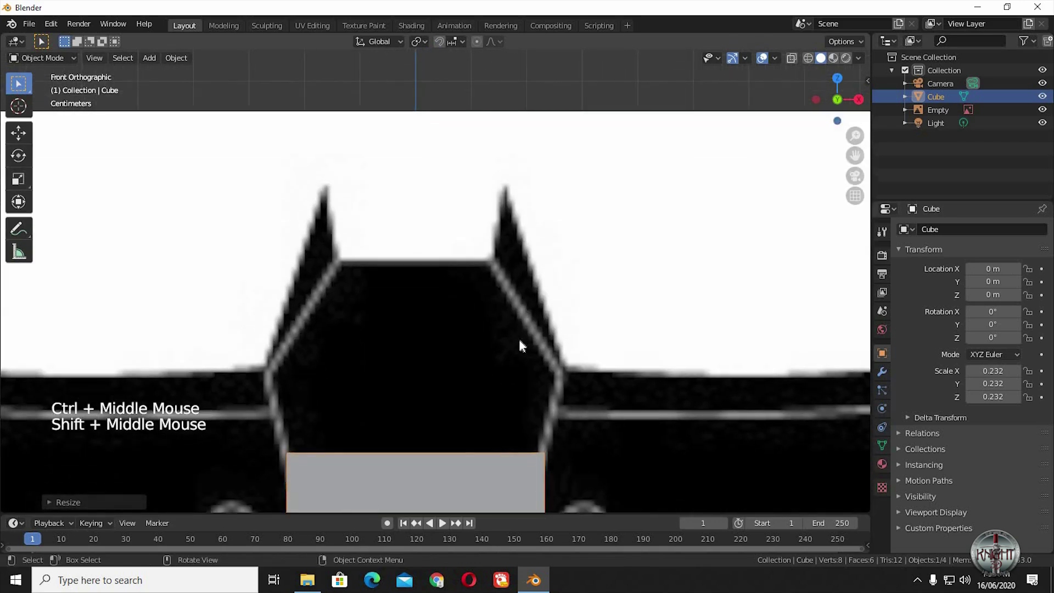
{"action": "key", "text": "g"}
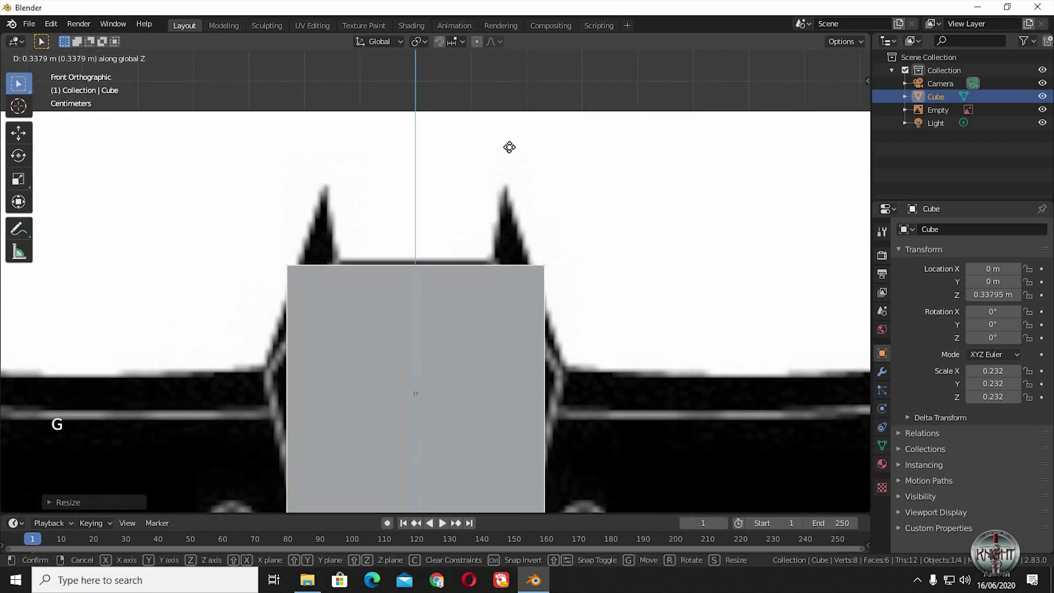
{"action": "left_click", "coordinate": [546, 192]}
{"action": "left_click", "coordinate": [791, 58]}
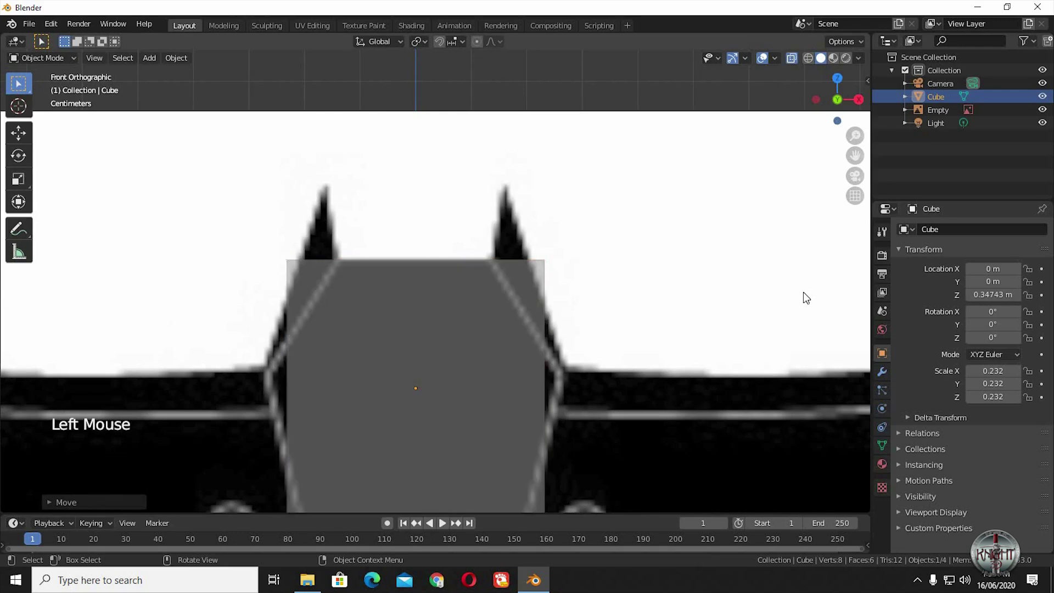
Scale the cube along X to about 0.141 to match the width of the head's flat top edge
{"action": "key", "text": "s"}
{"action": "key", "text": "x"}
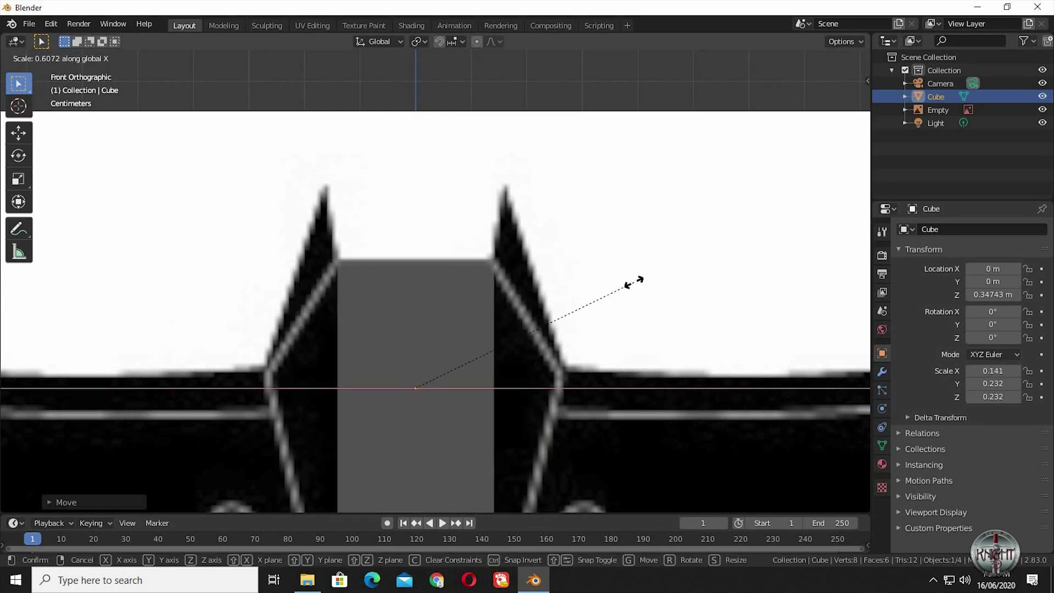
{"action": "left_click", "coordinate": [677, 377]}
In Edit Mode, move the cube's bottom vertices down along Z to the level of the reference's bottom tip
{"action": "middle_click_drag", "start_coordinate": [656, 466], "coordinate": [671, 303], "text": "shift"}
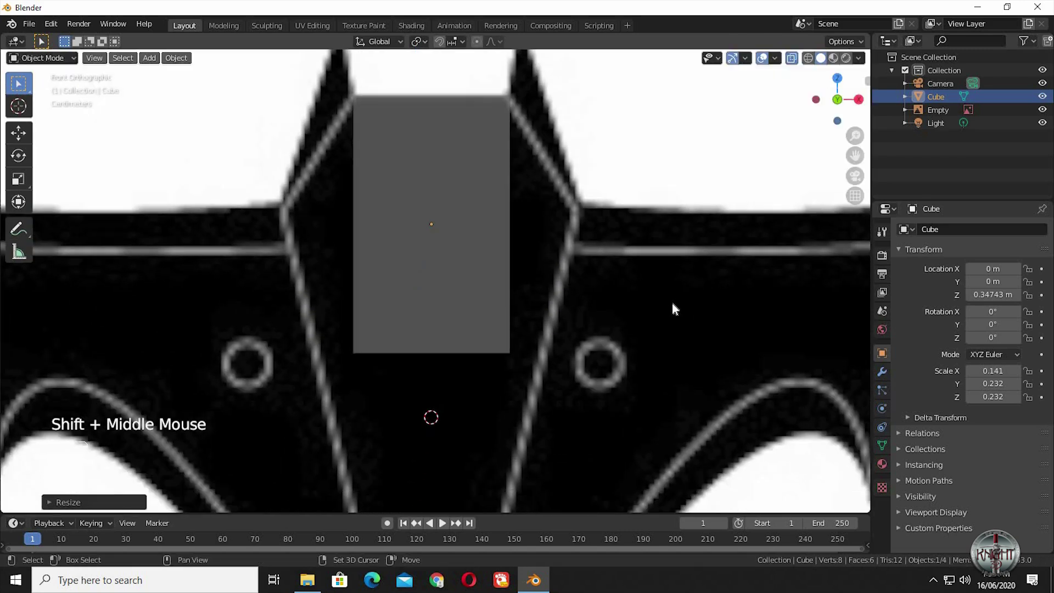
{"action": "scroll", "coordinate": [650, 384], "scroll_direction": "down", "scroll_amount": 5}
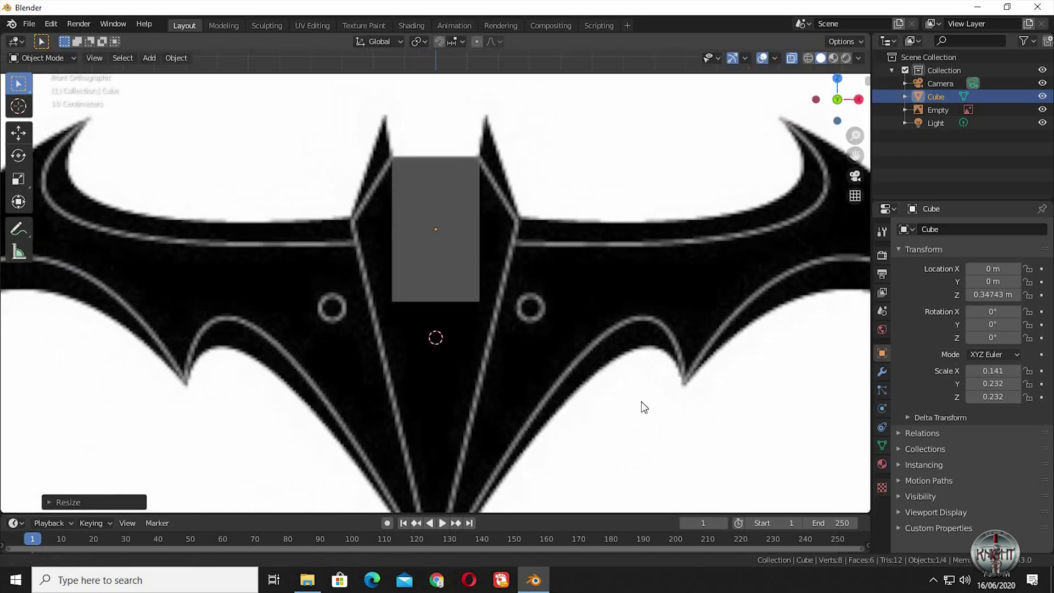
{"action": "scroll", "coordinate": [494, 315], "scroll_direction": "up", "scroll_amount": 1}
{"action": "key", "text": "Tab"}
{"action": "left_click_drag", "start_coordinate": [318, 245], "coordinate": [532, 197]}
{"action": "key", "text": "g"}
{"action": "key", "text": "z"}
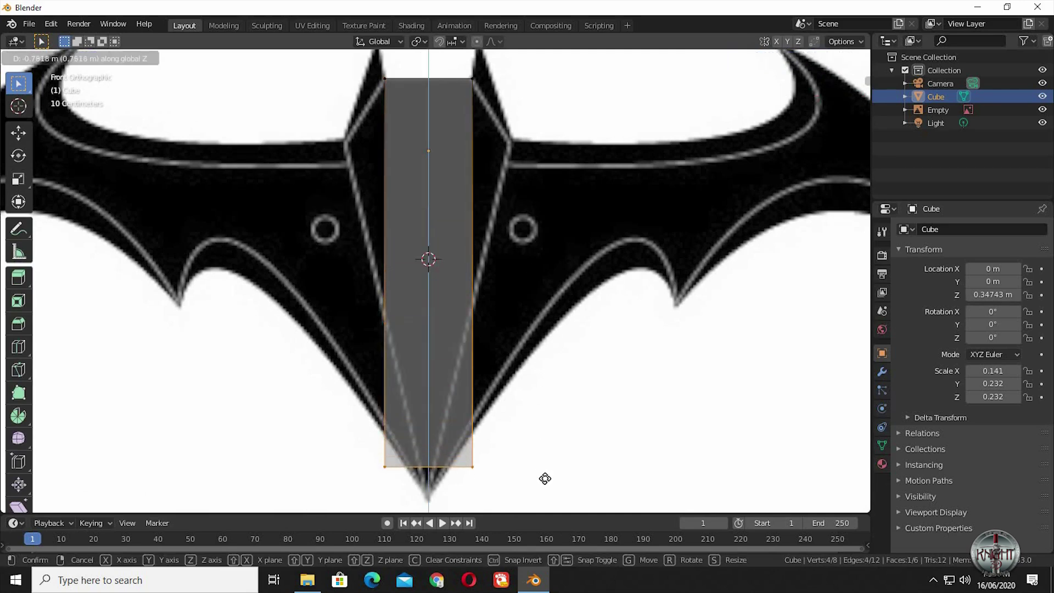
{"action": "left_click", "coordinate": [461, 363]}
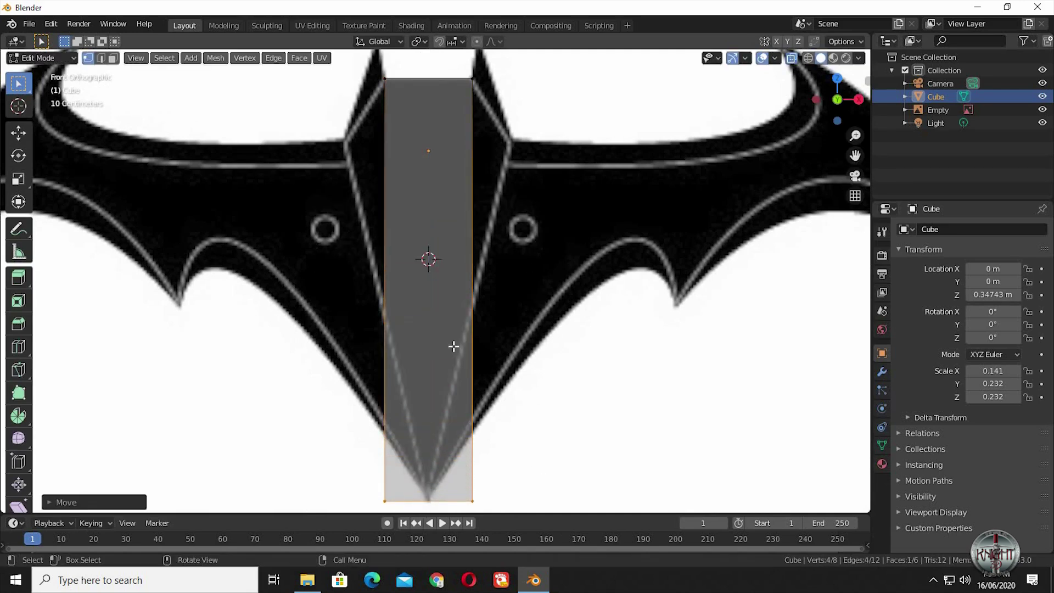
Add a centred vertical loop cut through the stretched block
{"action": "key", "text": "ctrl+r"}
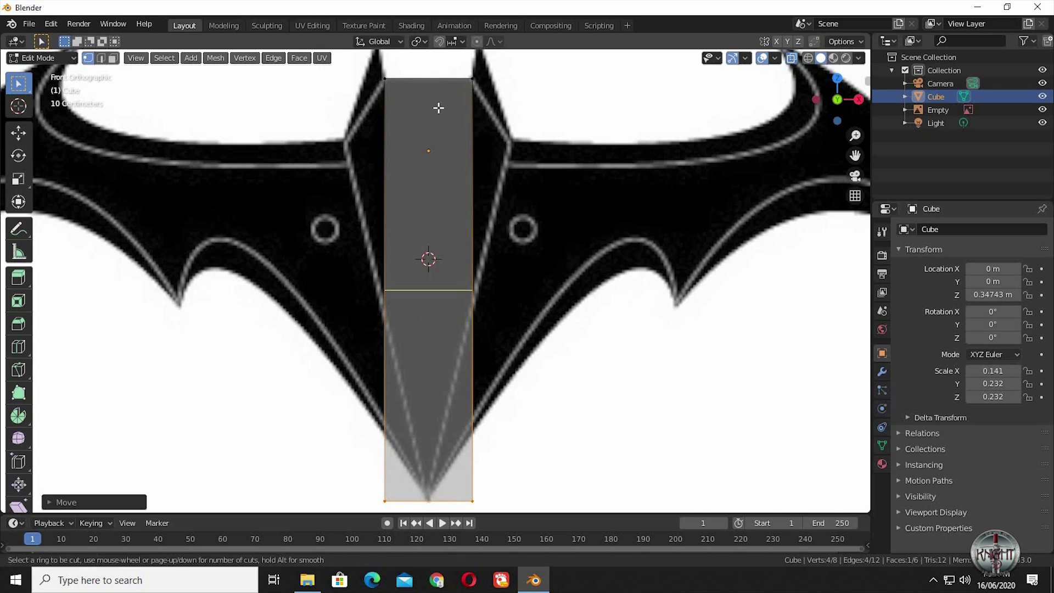
{"action": "left_click", "coordinate": [428, 150]}
{"action": "right_click", "coordinate": [425, 148]}
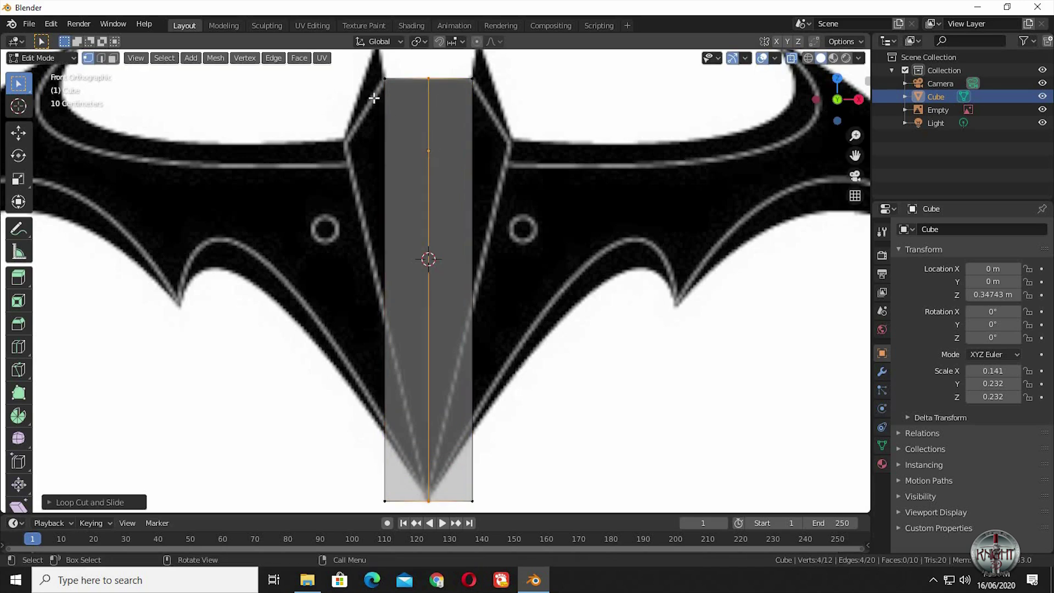
Delete the outer vertices of the block's left half, leaving only the right half
{"action": "middle_click_drag", "start_coordinate": [400, 197], "coordinate": [380, 132], "text": "ctrl"}
{"action": "left_click_drag", "start_coordinate": [367, 124], "coordinate": [417, 485]}
{"action": "key", "text": "x"}
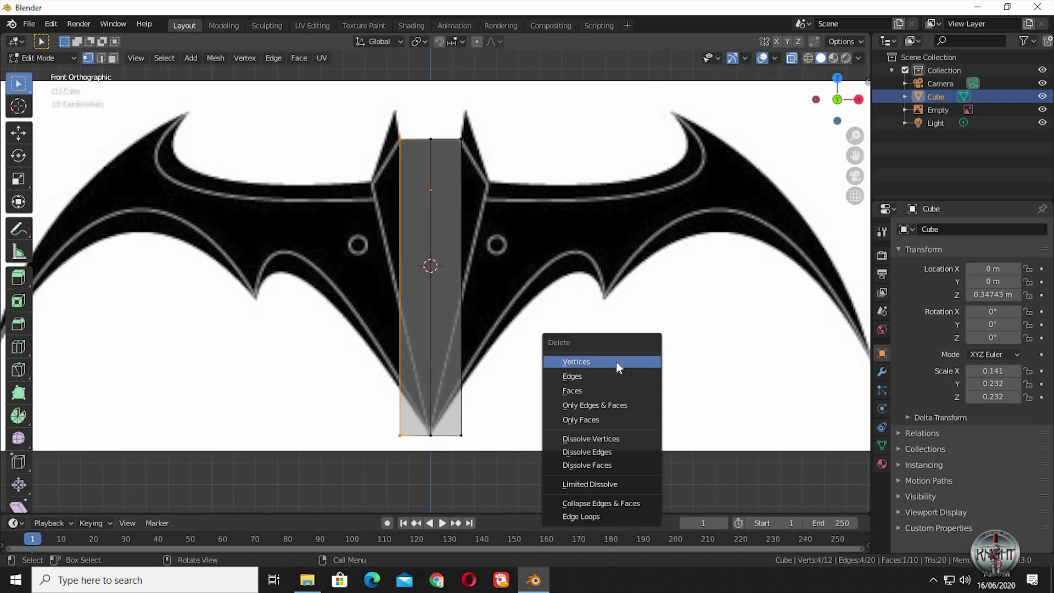
{"action": "left_click", "coordinate": [618, 364]}
{"action": "key", "text": "grave"}
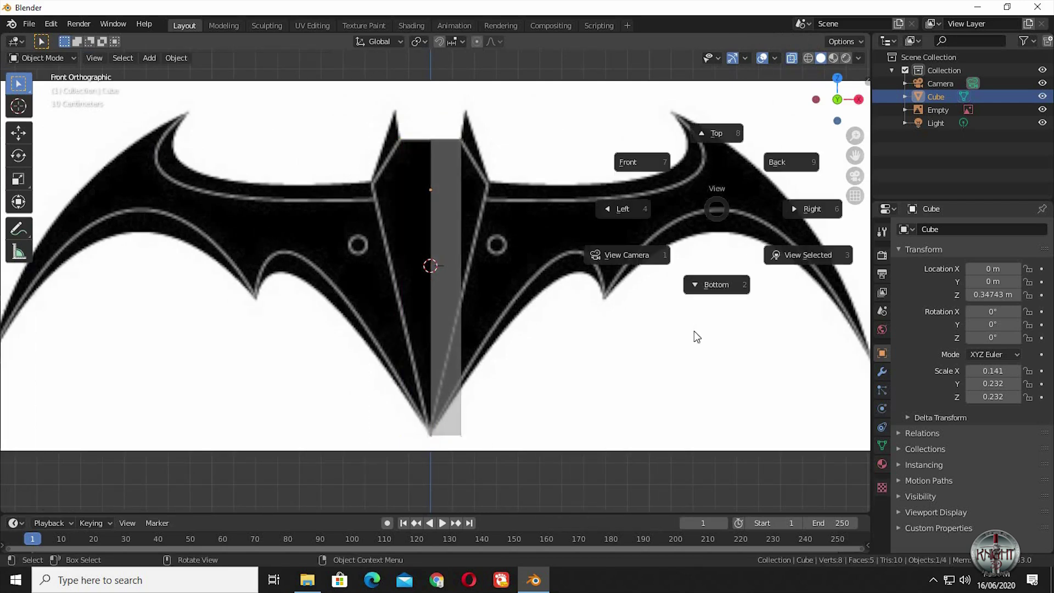
{"action": "left_click", "coordinate": [694, 334]}
{"action": "key", "text": "Tab"}
{"action": "key", "text": "KP_1"}
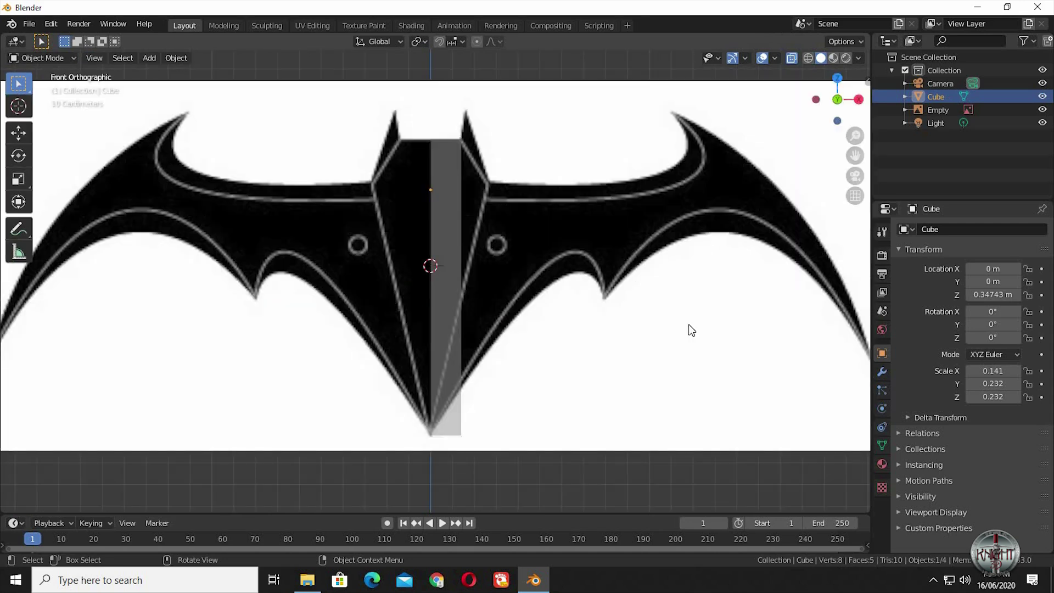
{"action": "key", "text": "Tab"}
Add a Mirror modifier on the X axis to the half block and collapse its settings
{"action": "left_click", "coordinate": [881, 372]}
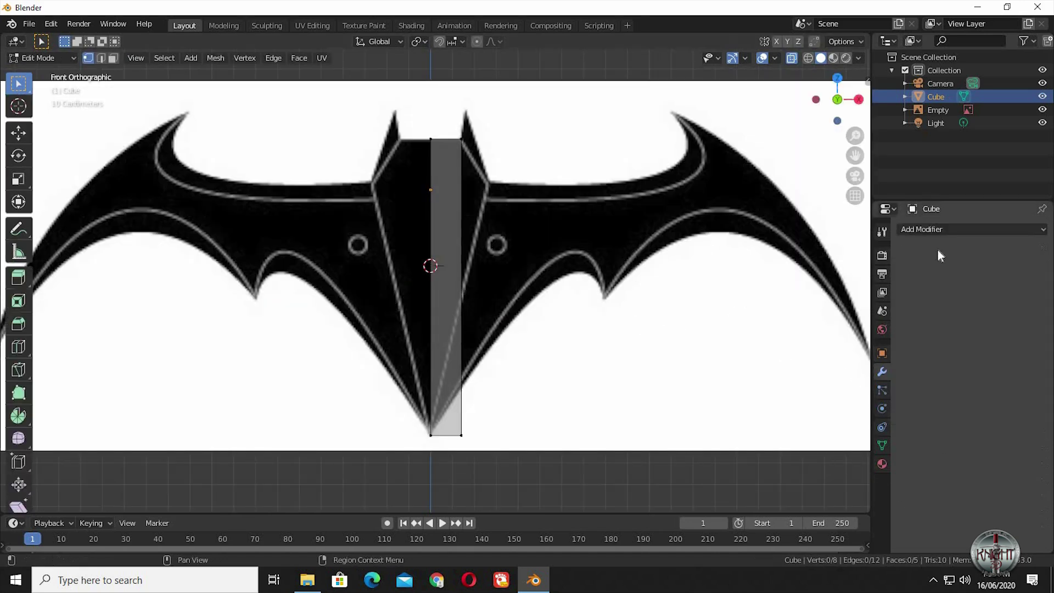
{"action": "left_click", "coordinate": [933, 228]}
{"action": "left_click", "coordinate": [781, 361]}
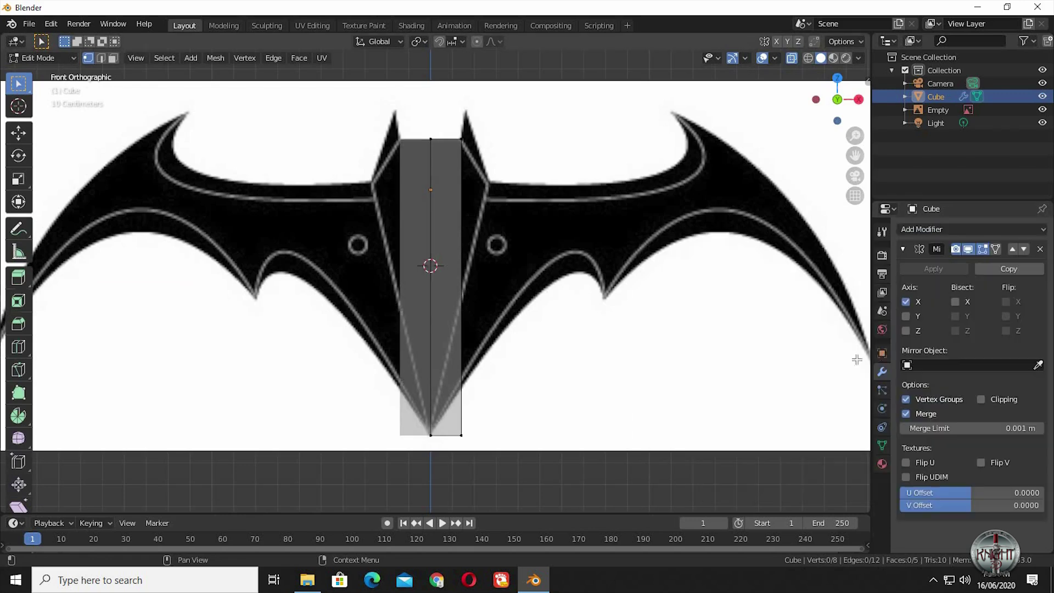
{"action": "left_click", "coordinate": [902, 249]}
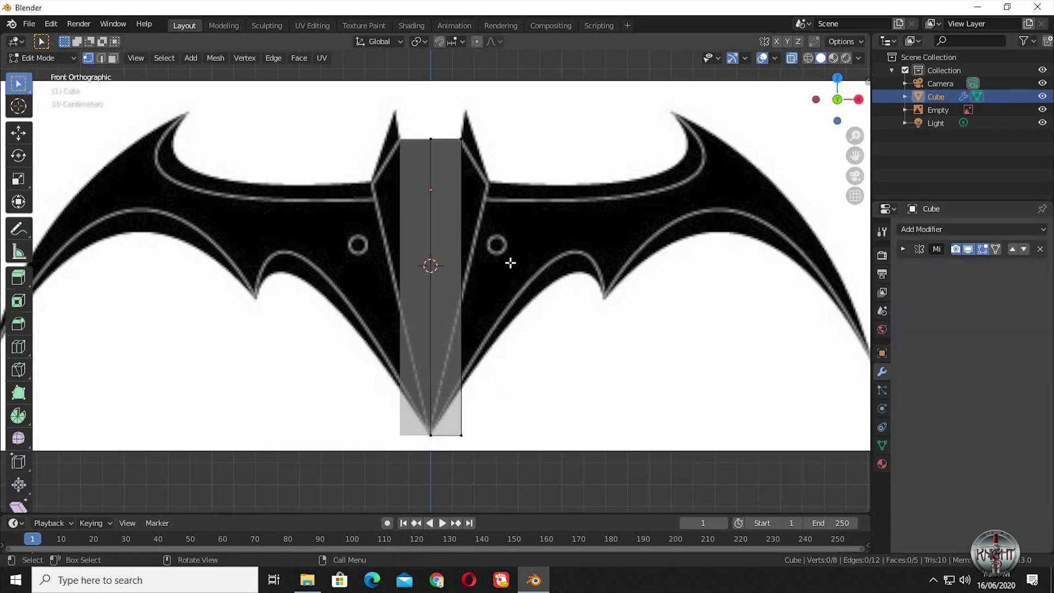
Scale the block's bottom vertices repeatedly along X to narrow the lower end towards the reference's tip
{"action": "middle_click_drag", "start_coordinate": [511, 263], "coordinate": [468, 494], "text": "shift"}
{"action": "left_click_drag", "start_coordinate": [685, 245], "coordinate": [357, 351]}
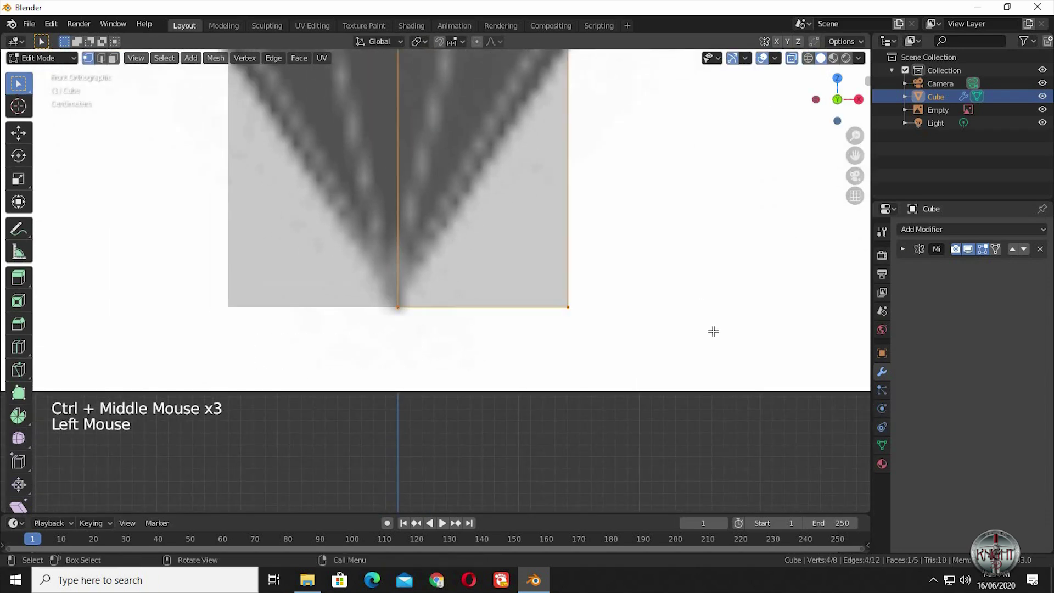
{"action": "key", "text": "s"}
{"action": "key", "text": "x"}
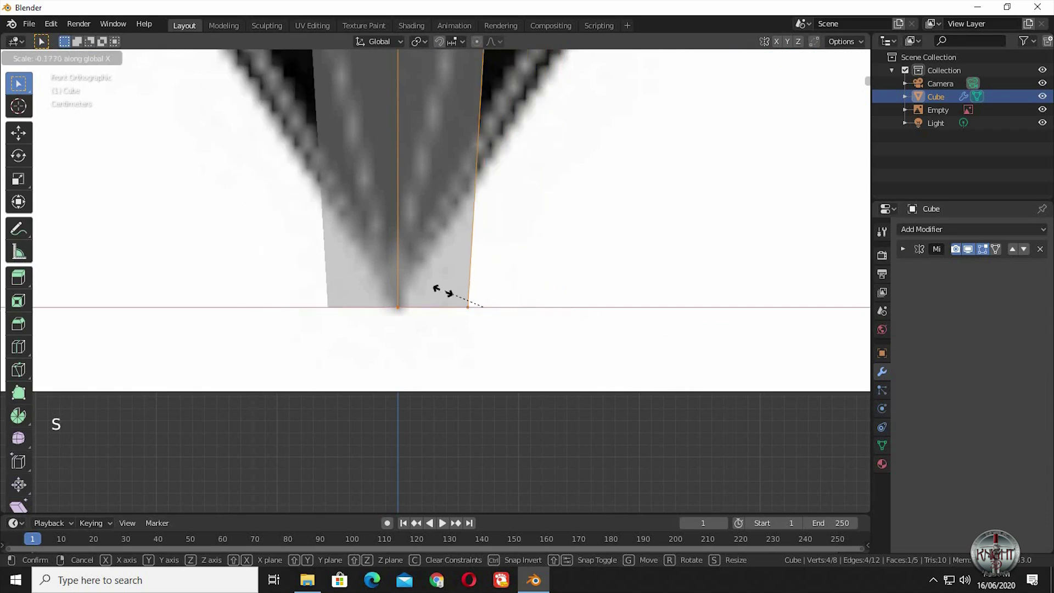
{"action": "left_click", "coordinate": [387, 287]}
{"action": "key", "text": "s"}
{"action": "key", "text": "x"}
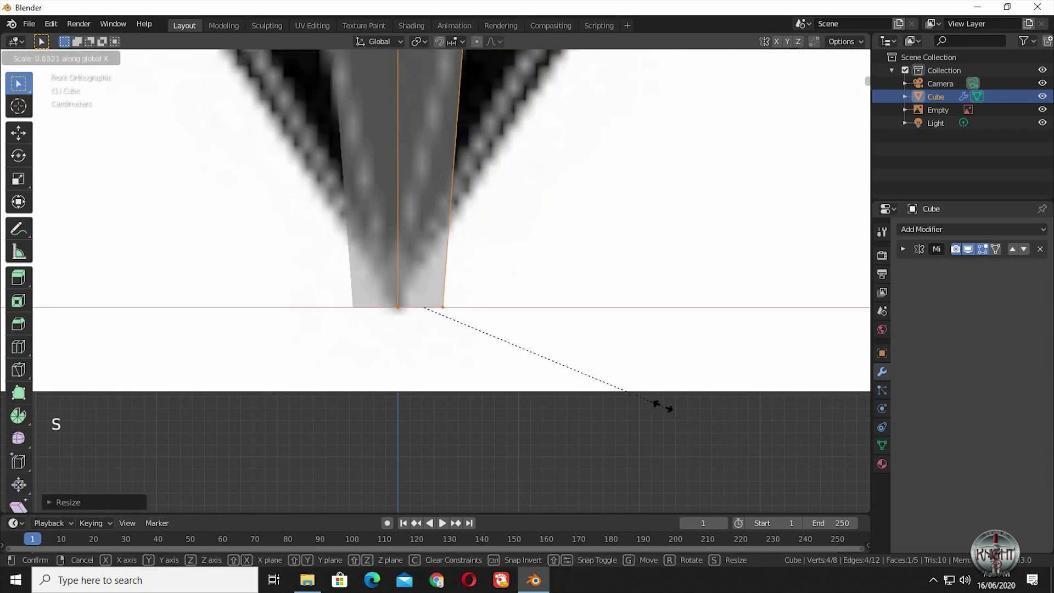
{"action": "left_click", "coordinate": [419, 289]}
{"action": "key", "text": "s"}
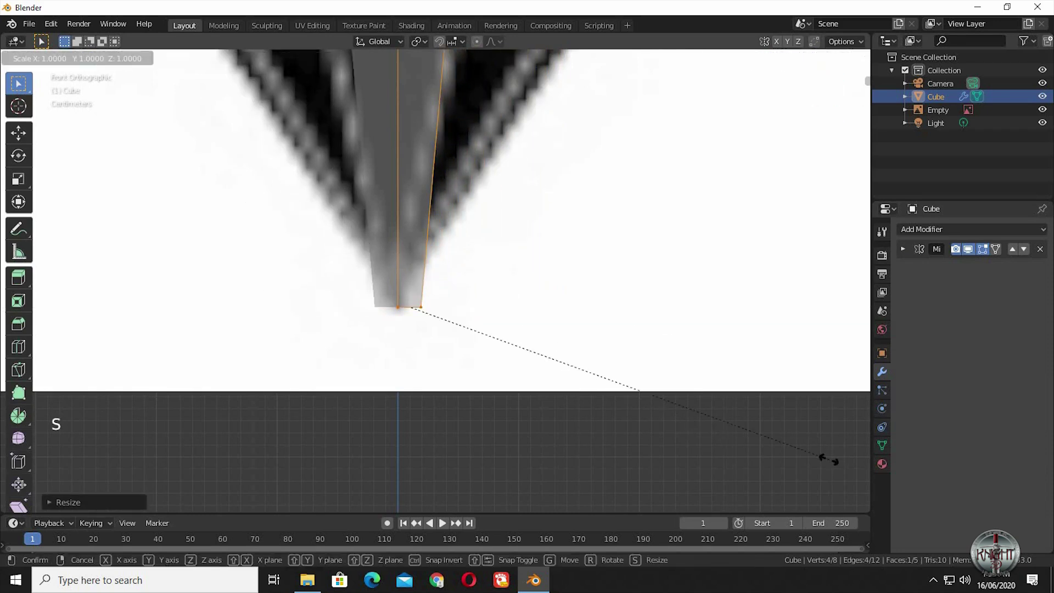
{"action": "key", "text": "x"}
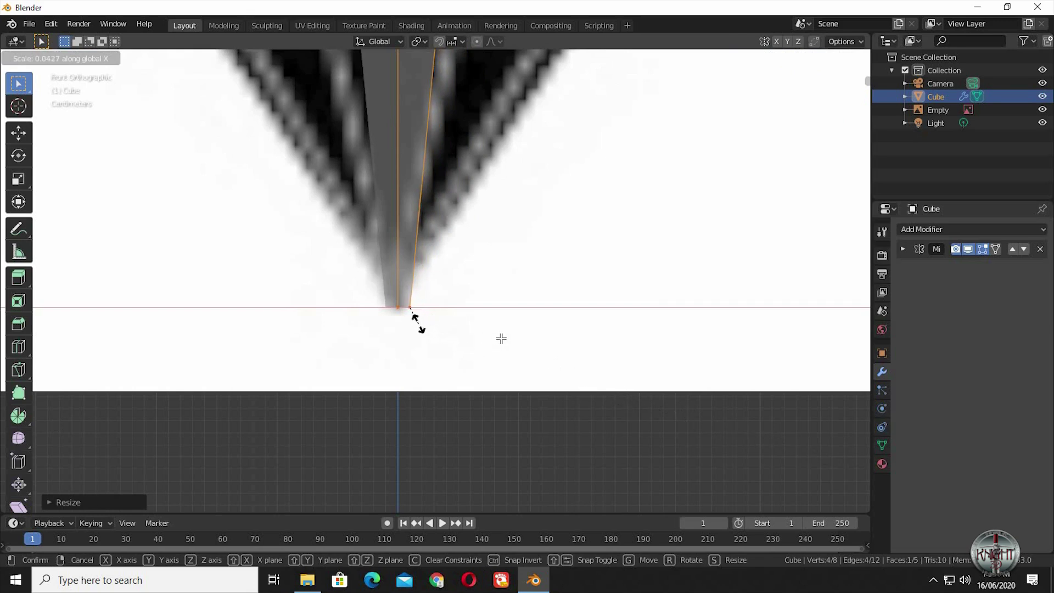
{"action": "left_click", "coordinate": [418, 324]}
Add a horizontal loop cut across the tapered body near the height of the head's widest corner
{"action": "middle_click_drag", "start_coordinate": [550, 332], "coordinate": [583, 207], "text": "ctrl"}
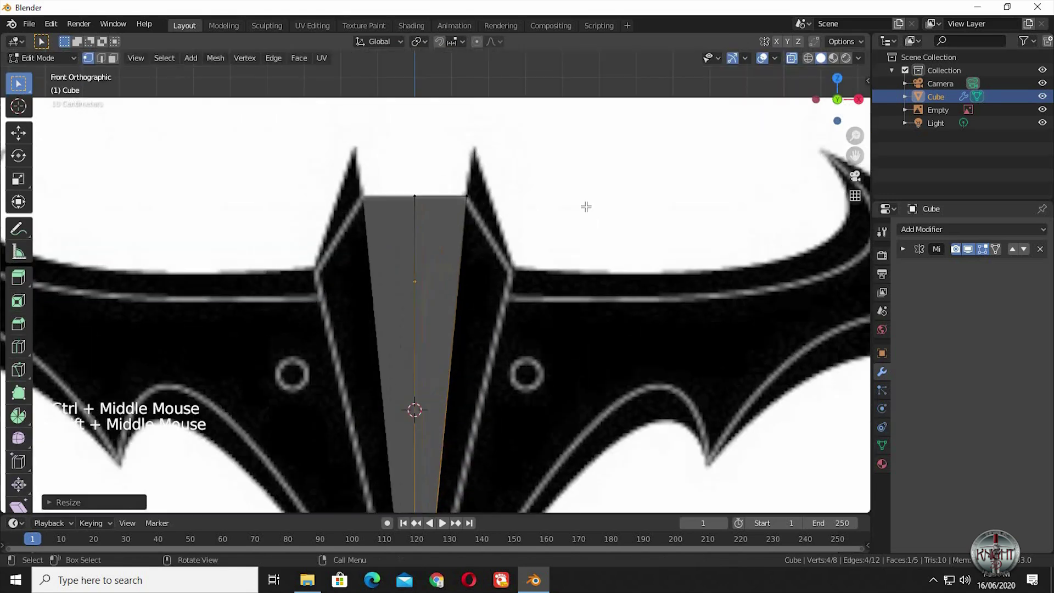
{"action": "middle_click_drag", "start_coordinate": [576, 263], "coordinate": [569, 329], "text": "ctrl"}
{"action": "middle_click_drag", "start_coordinate": [555, 258], "coordinate": [390, 374], "text": "ctrl"}
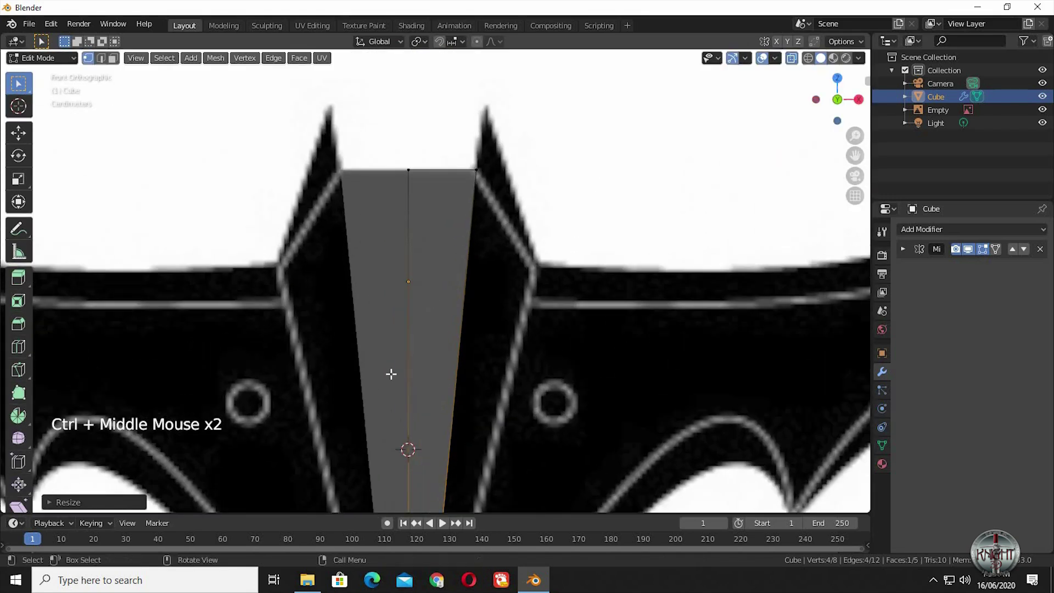
{"action": "key", "text": "ctrl+r"}
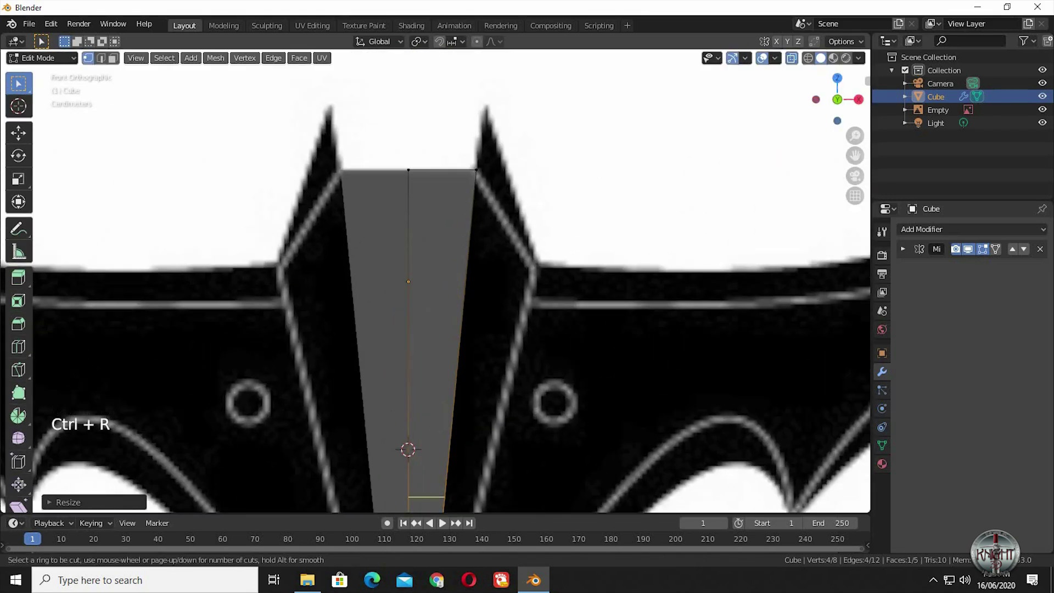
{"action": "left_click", "coordinate": [436, 387]}
{"action": "left_click", "coordinate": [571, 380]}
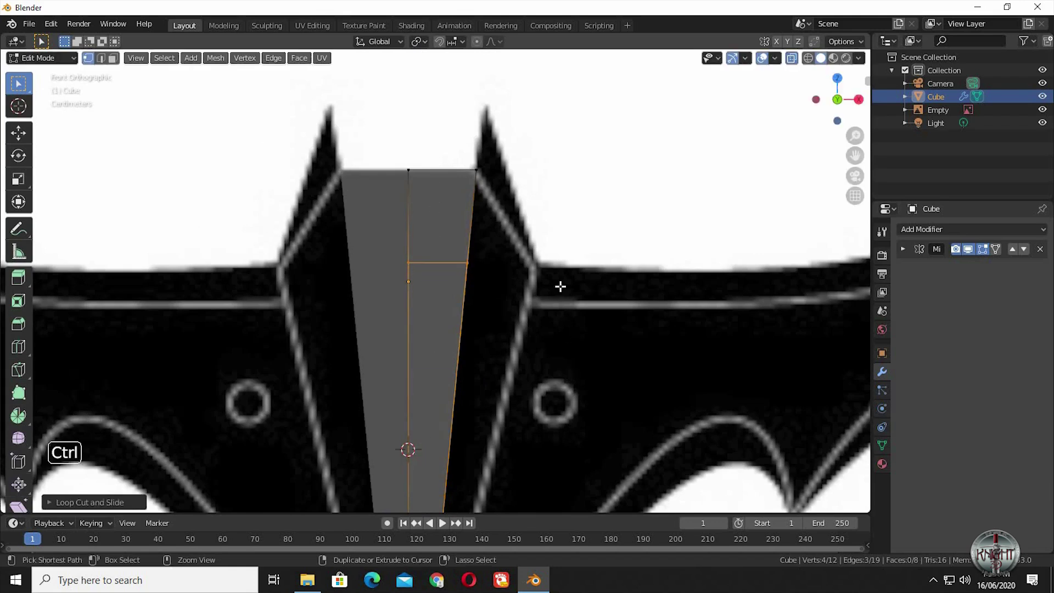
Slide the new horizontal edge loop slightly down to line up with the head's widest corner
{"action": "middle_click_drag", "start_coordinate": [560, 285], "coordinate": [549, 313], "text": "ctrl"}
{"action": "middle_click_drag", "start_coordinate": [549, 313], "coordinate": [498, 334], "text": "shift"}
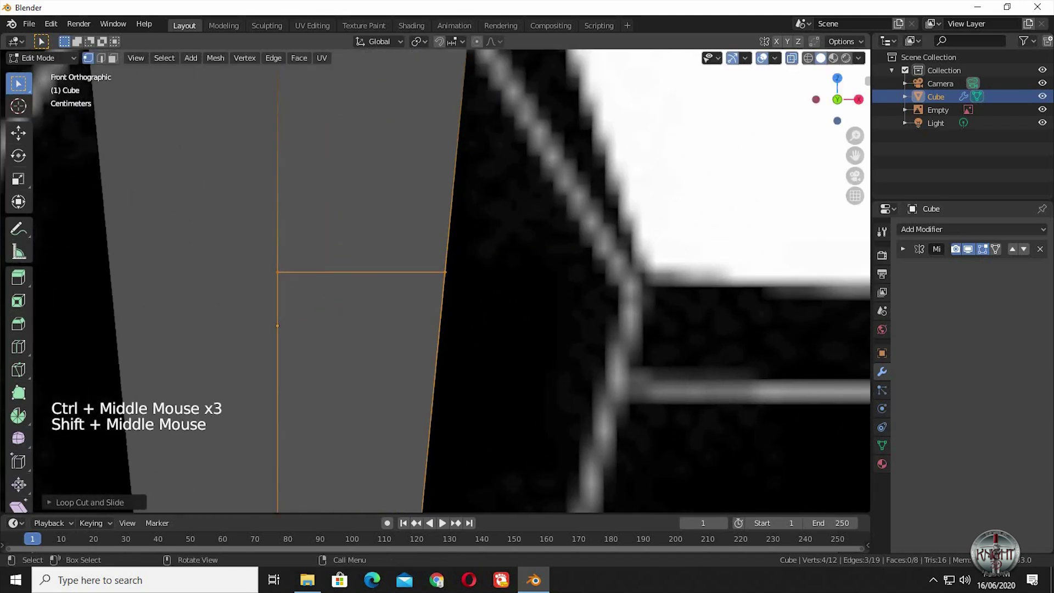
{"action": "key", "text": "g"}
{"action": "key", "text": "g"}
{"action": "left_click", "coordinate": [502, 343]}
Move the loop's outer vertices about 0.136 m outward along X to the head's widest corner
{"action": "left_click", "coordinate": [407, 331]}
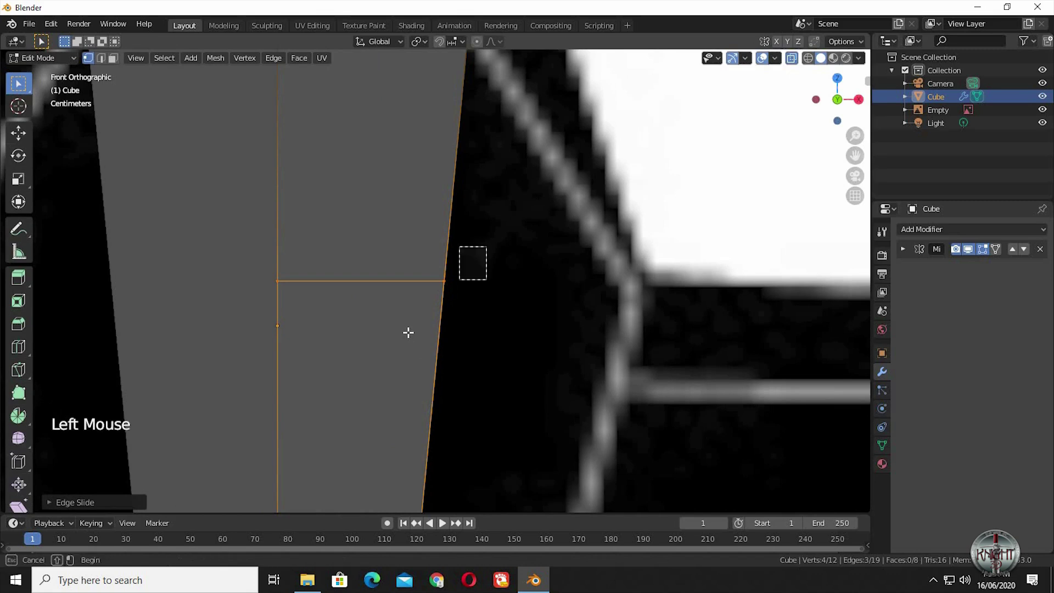
{"action": "key", "text": "g"}
{"action": "key", "text": "x"}
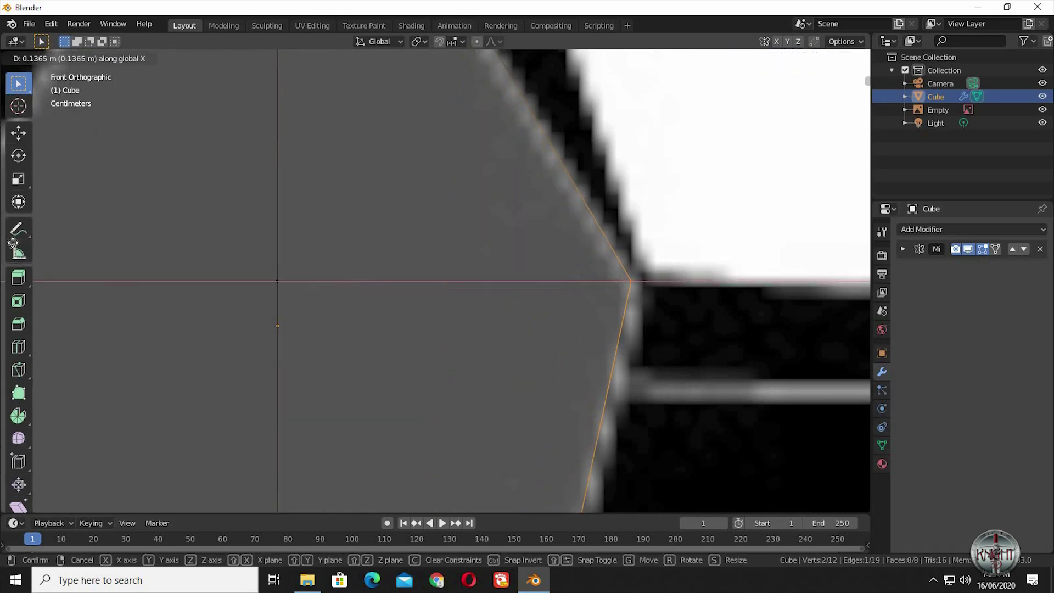
{"action": "left_click", "coordinate": [2, 261]}
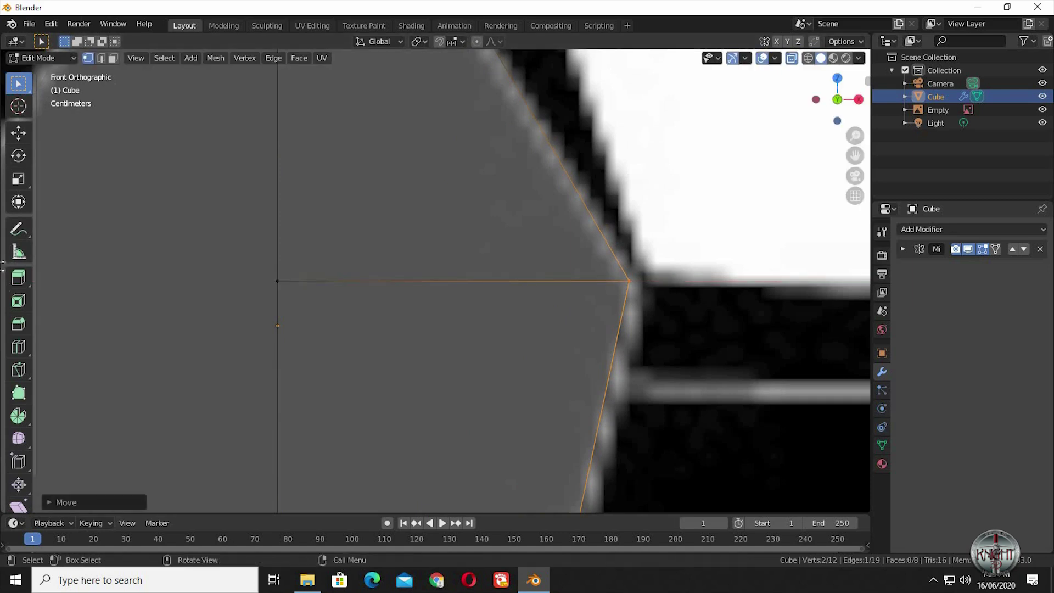
Extrude the slanted face at the head's upper side straight up along Z to form the raw ear
{"action": "middle_click_drag", "start_coordinate": [8, 329], "coordinate": [274, 377], "text": "ctrl"}
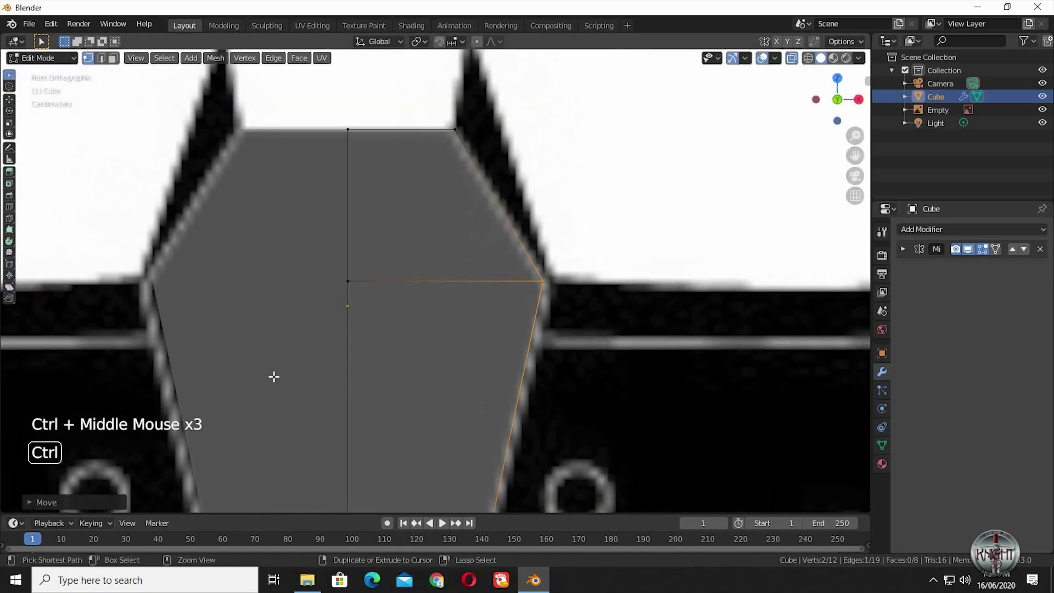
{"action": "middle_click_drag", "start_coordinate": [433, 263], "coordinate": [413, 304], "text": "shift"}
{"action": "left_click", "coordinate": [416, 193], "text": "shift"}
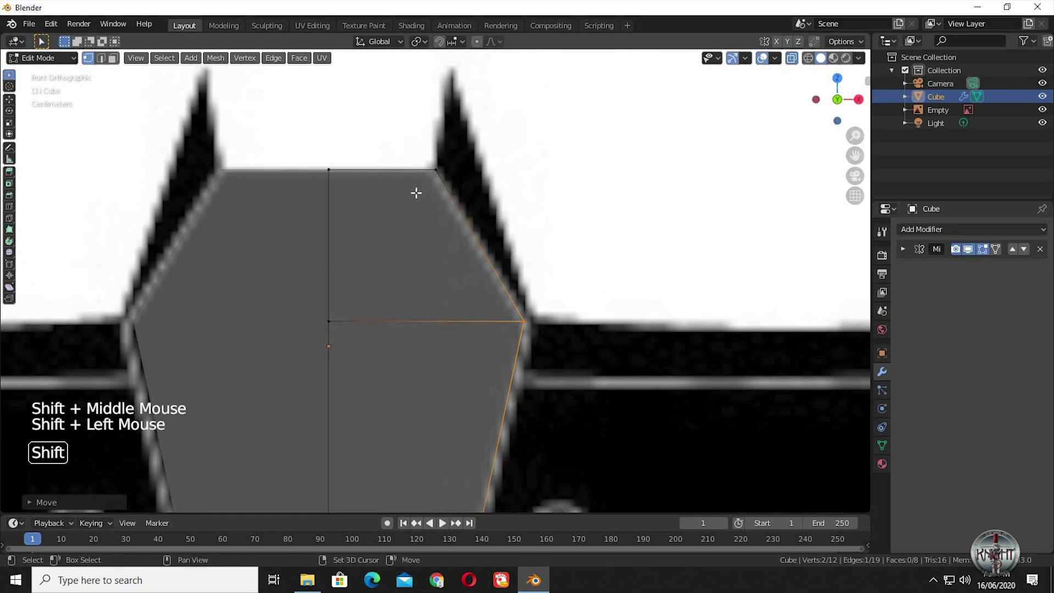
{"action": "left_click_drag", "start_coordinate": [416, 192], "coordinate": [396, 219], "text": "shift"}
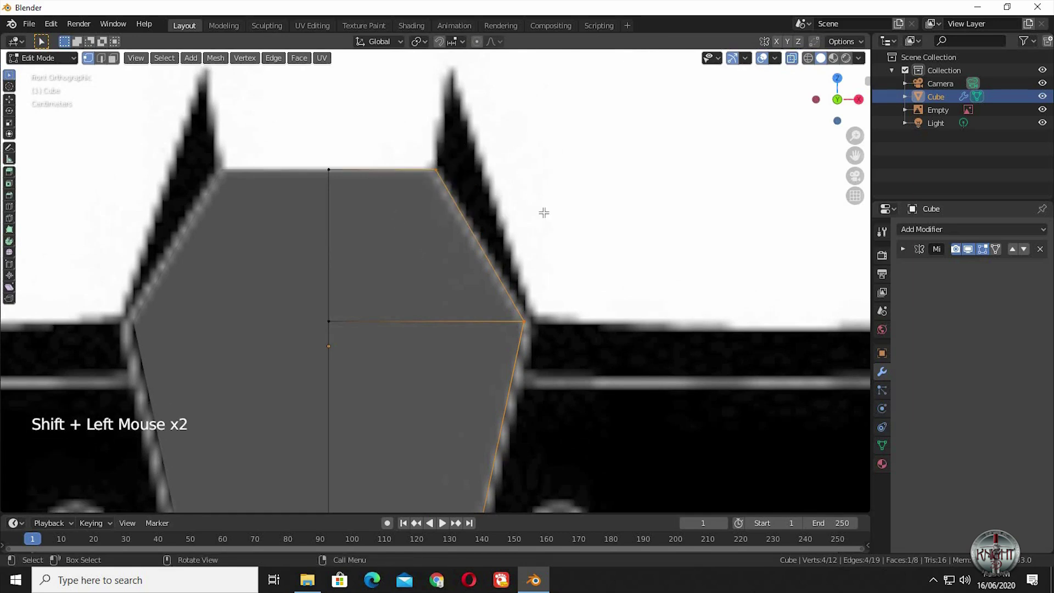
{"action": "key", "text": "e"}
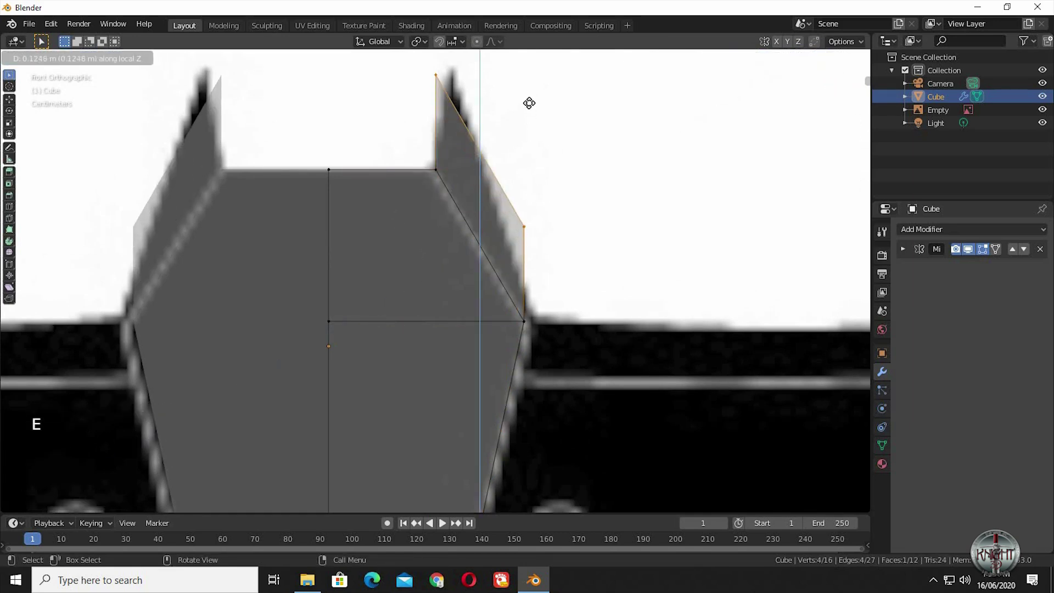
{"action": "left_click", "coordinate": [529, 97]}
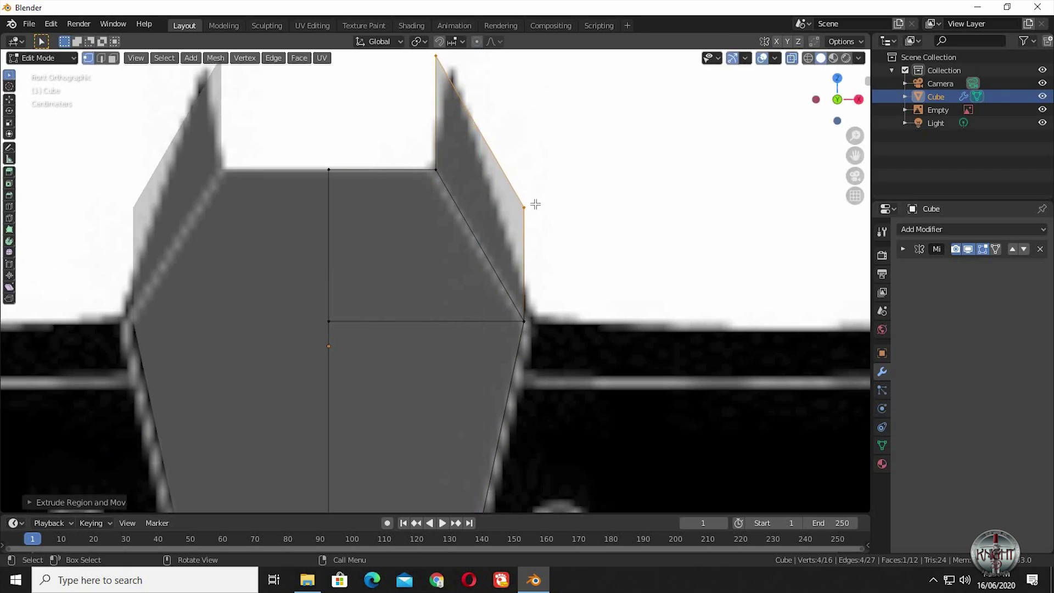
Move the extruded ear's inner vertices to the reference ear tip and its outer vertices down to the head's widest corner
{"action": "middle_click_drag", "start_coordinate": [492, 287], "coordinate": [448, 381], "text": "shift"}
{"action": "left_click_drag", "start_coordinate": [323, 168], "coordinate": [454, 102]}
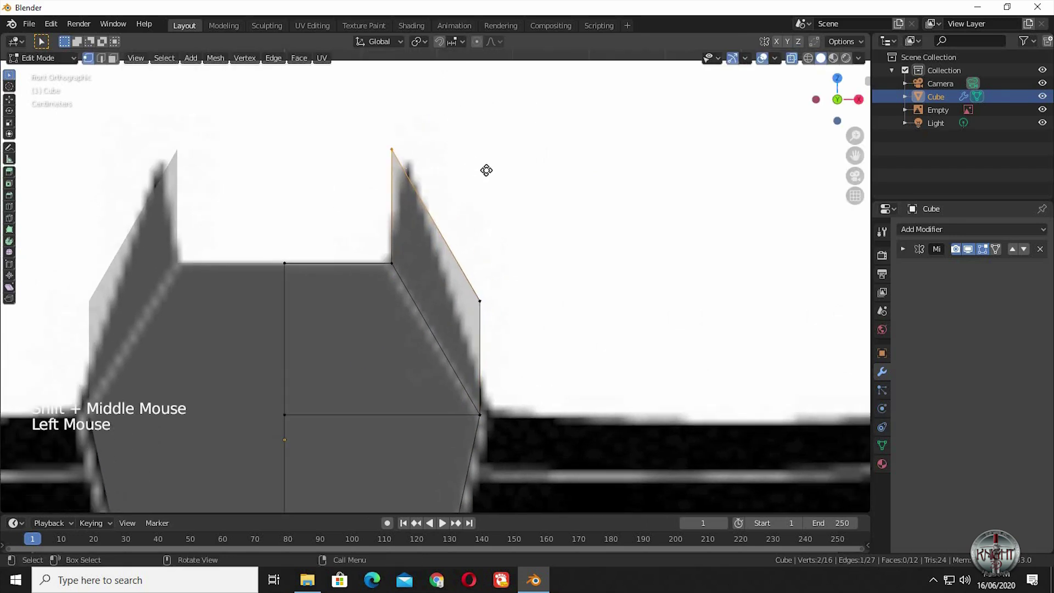
{"action": "key", "text": "g"}
{"action": "left_click", "coordinate": [484, 177]}
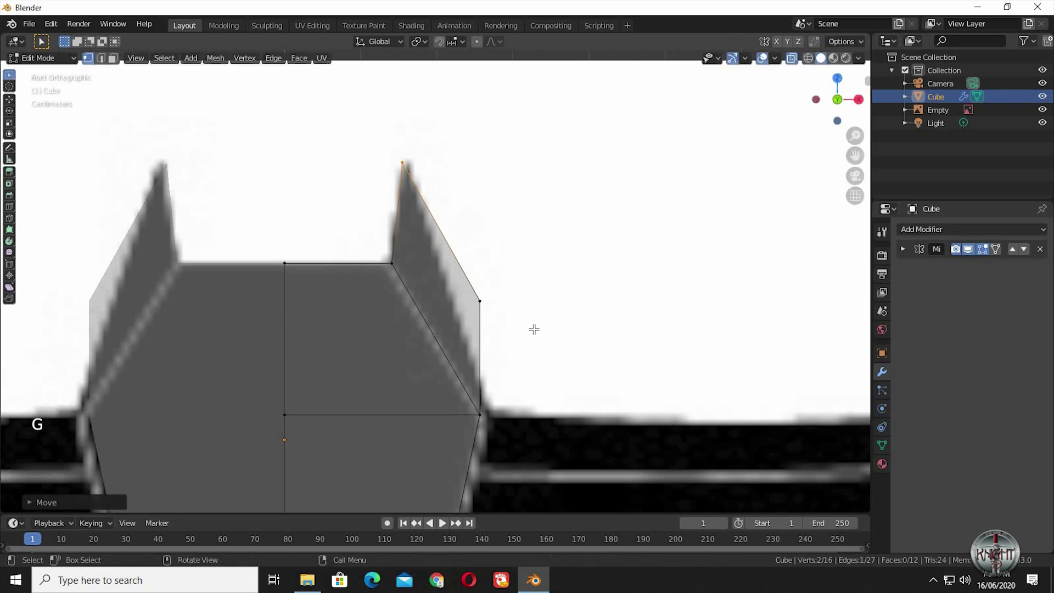
{"action": "left_click", "coordinate": [479, 303]}
{"action": "key", "text": "g"}
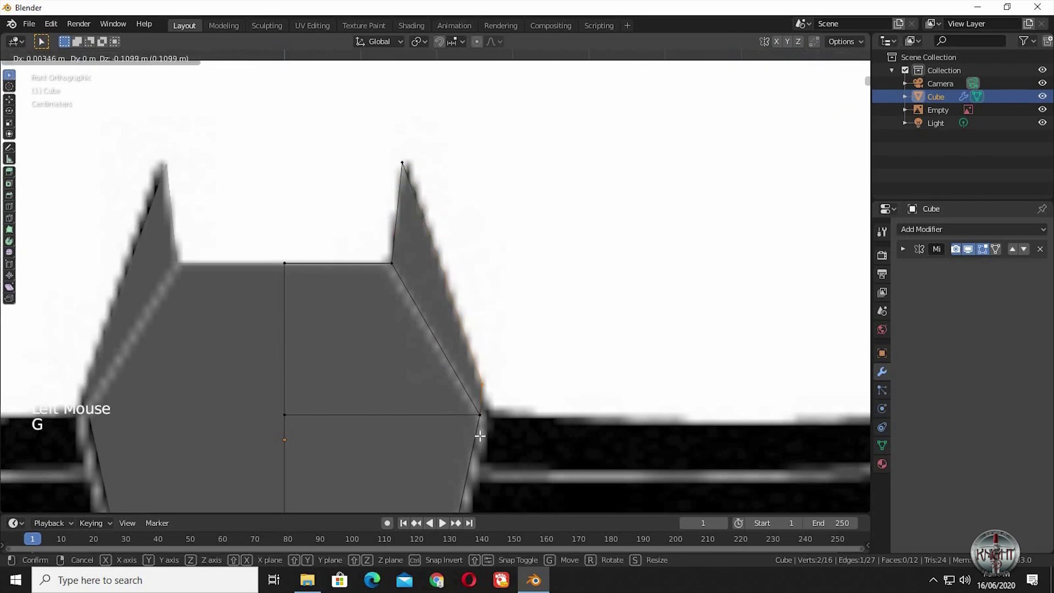
{"action": "left_click", "coordinate": [479, 433]}
Turn off X-ray display and move the reference image back along Y to about 0.312 m, behind the body
{"action": "middle_click_drag", "start_coordinate": [521, 439], "coordinate": [788, 69]}
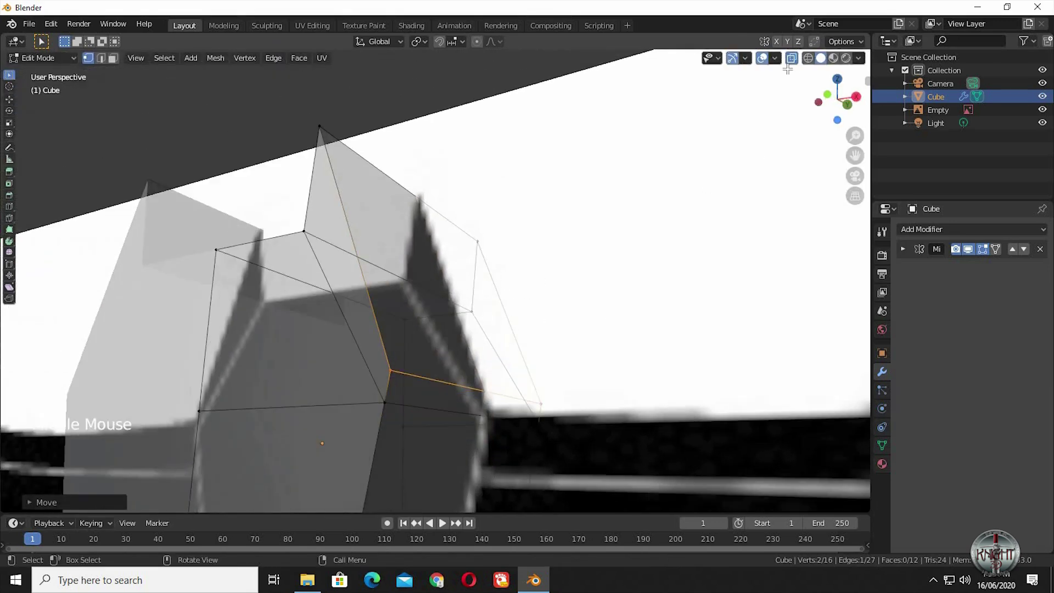
{"action": "left_click", "coordinate": [791, 58]}
{"action": "middle_click_drag", "start_coordinate": [637, 313], "coordinate": [614, 251]}
{"action": "key", "text": "Tab"}
{"action": "left_click", "coordinate": [614, 224]}
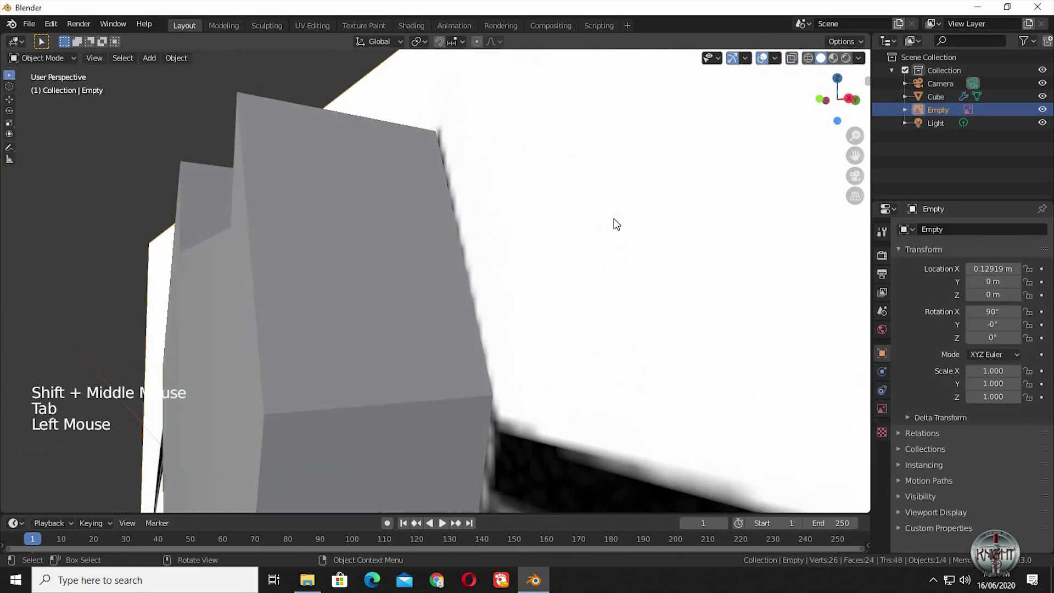
{"action": "key", "text": "g"}
{"action": "key", "text": "z"}
{"action": "key", "text": "y"}
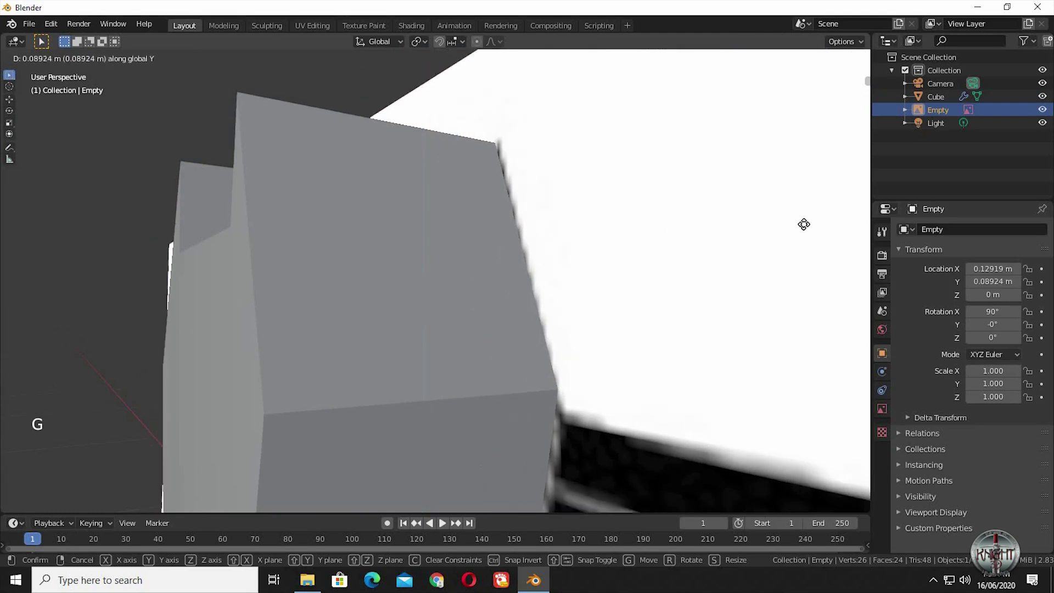
{"action": "left_click", "coordinate": [322, 315]}
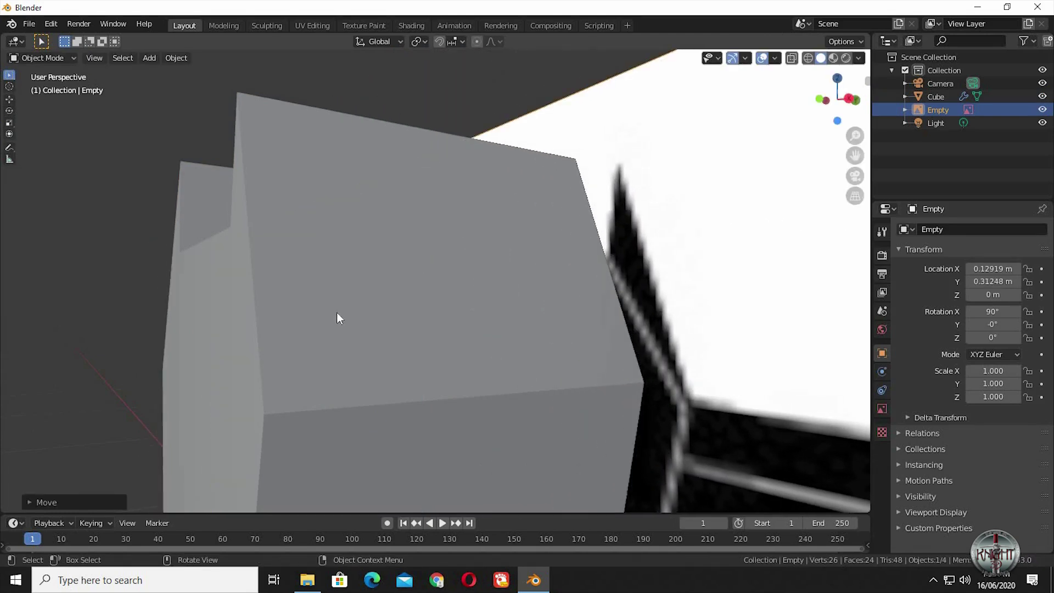
Merge the ear's front outer vertex into the body's widest front corner vertex with Merge At Last
{"action": "left_click", "coordinate": [337, 312]}
{"action": "key", "text": "Tab"}
{"action": "left_click", "coordinate": [263, 453], "text": "shift"}
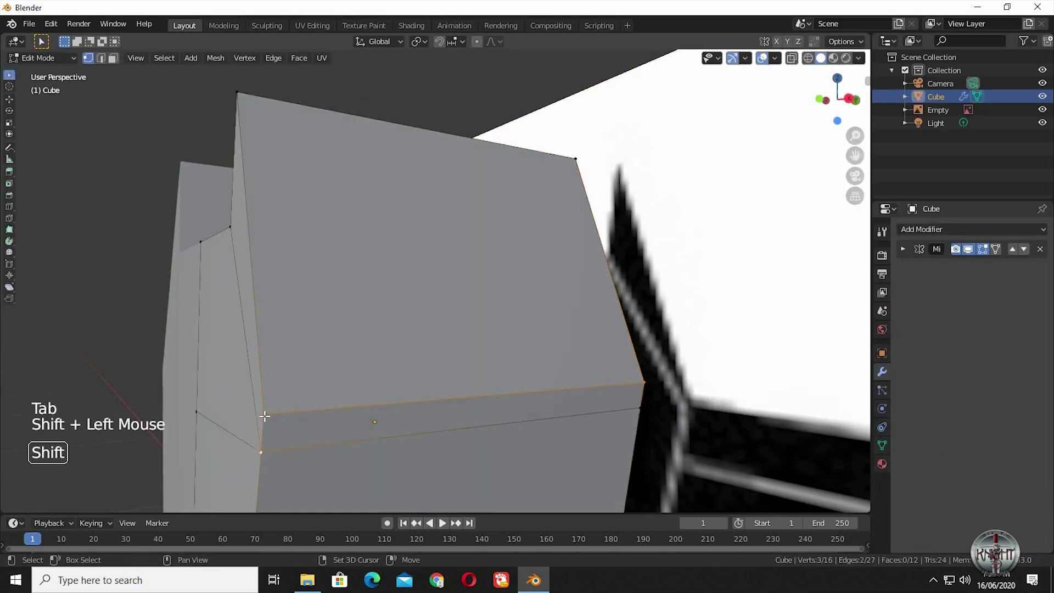
{"action": "left_click", "coordinate": [264, 415]}
{"action": "left_click", "coordinate": [261, 452], "text": "shift"}
{"action": "right_click", "coordinate": [119, 272]}
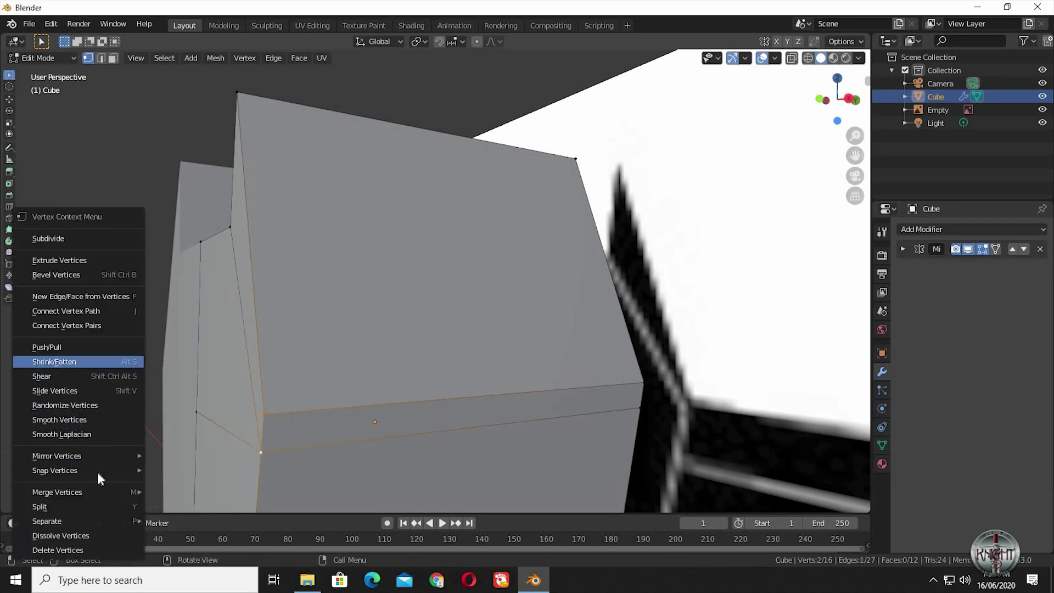
{"action": "mouse_move", "coordinate": [101, 490]}
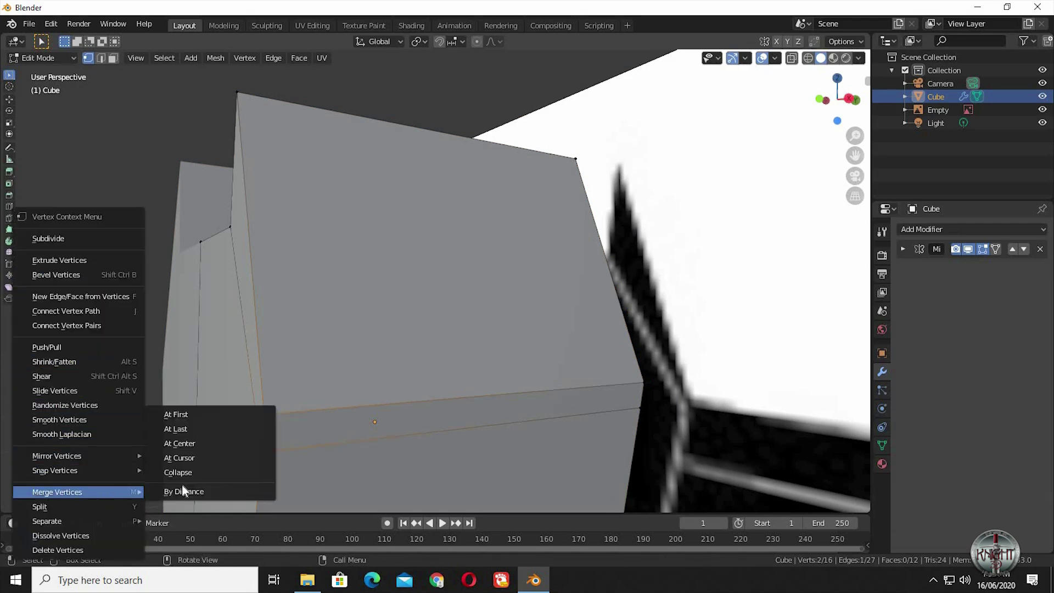
{"action": "left_click", "coordinate": [199, 432]}
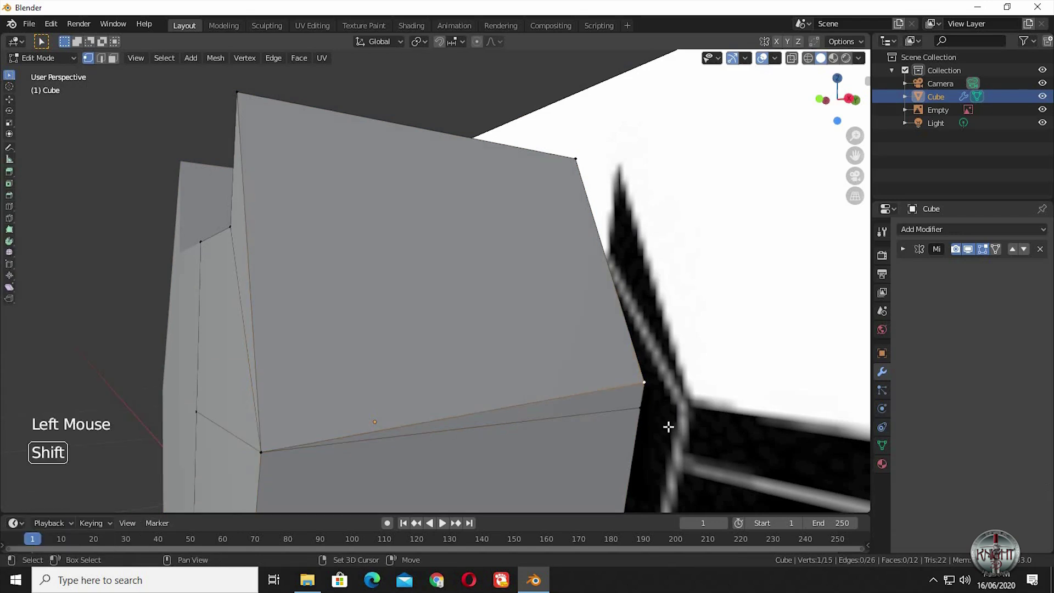
Merge the matching rear ear vertex into the body's rear corner vertex with Merge At Last
{"action": "left_click", "coordinate": [640, 408], "text": "shift"}
{"action": "right_click", "coordinate": [76, 277]}
{"action": "mouse_move", "coordinate": [83, 306]}
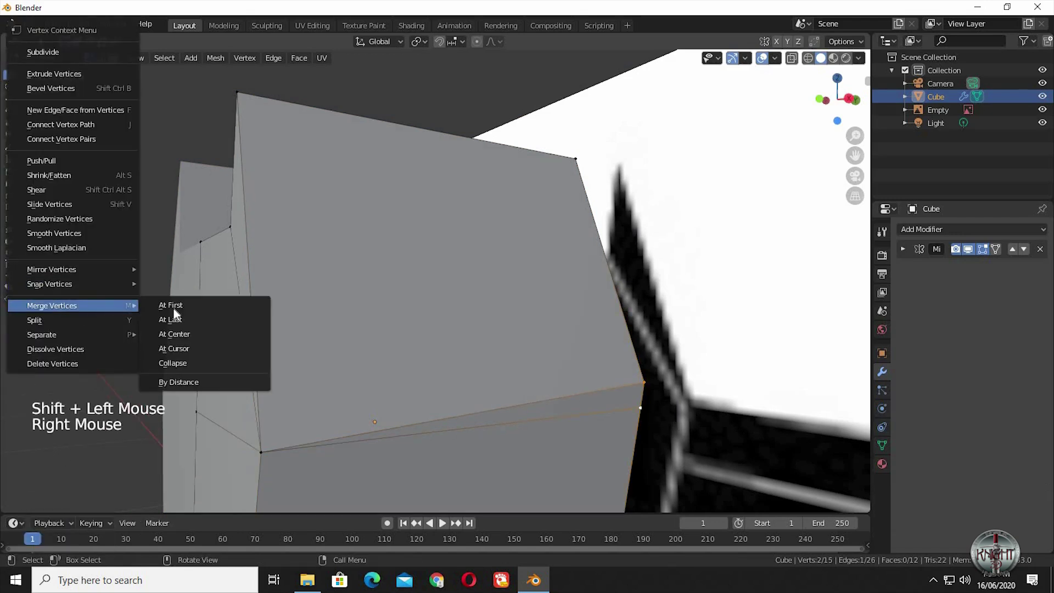
{"action": "left_click", "coordinate": [187, 320]}
Scale the whole body down along Y in two passes to turn it into a thin plate
{"action": "key", "text": "Tab"}
{"action": "left_click", "coordinate": [601, 179]}
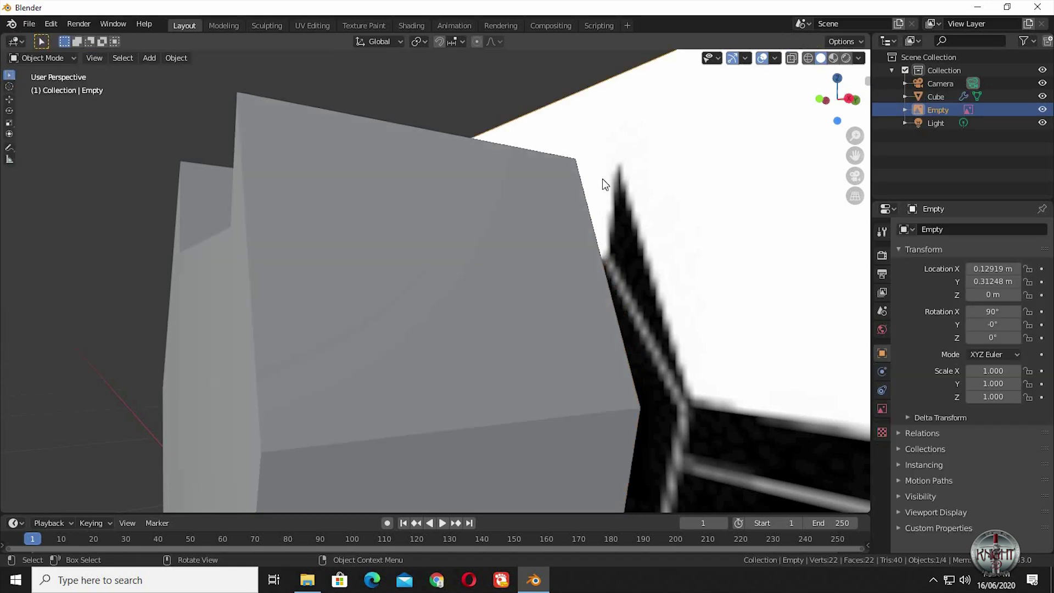
{"action": "middle_click_drag", "start_coordinate": [598, 190], "coordinate": [437, 362], "text": "ctrl"}
{"action": "left_click", "coordinate": [436, 361]}
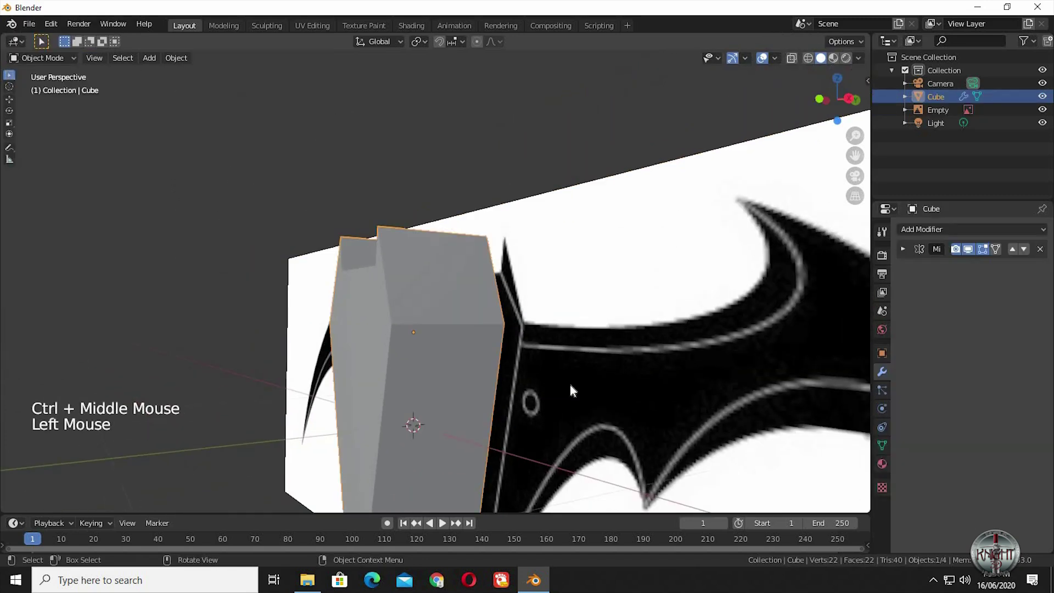
{"action": "key", "text": "s"}
{"action": "key", "text": "y"}
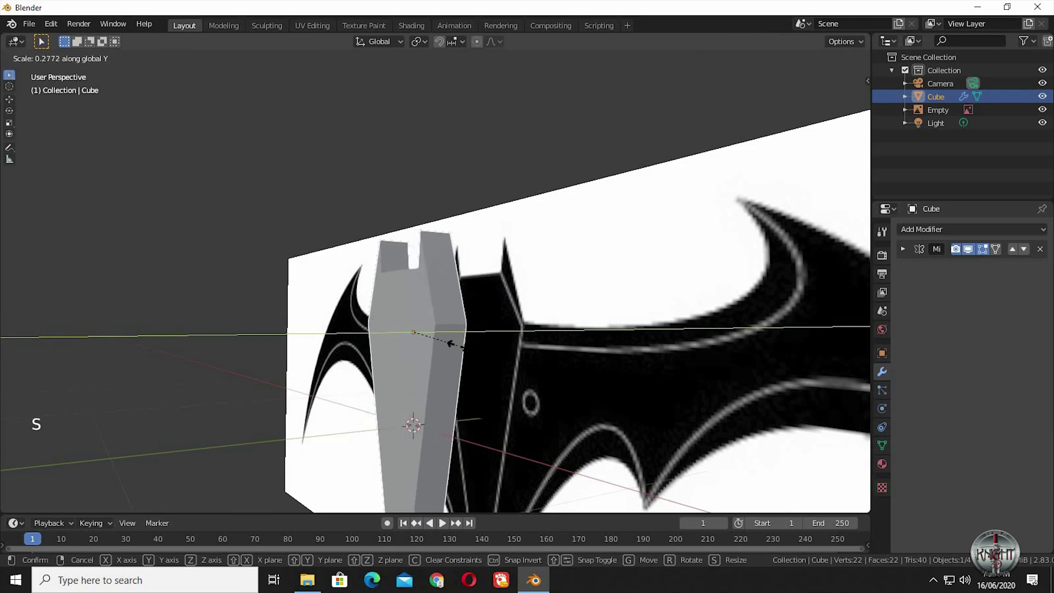
{"action": "left_click", "coordinate": [470, 351]}
{"action": "middle_click_drag", "start_coordinate": [469, 334], "coordinate": [526, 418], "text": "ctrl"}
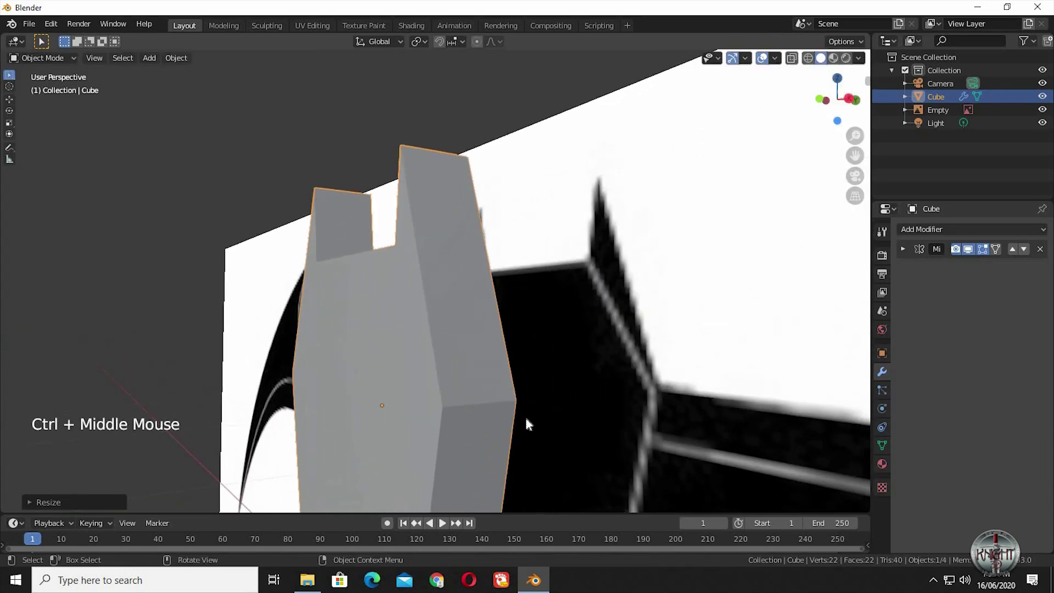
{"action": "key", "text": "s"}
{"action": "key", "text": "y"}
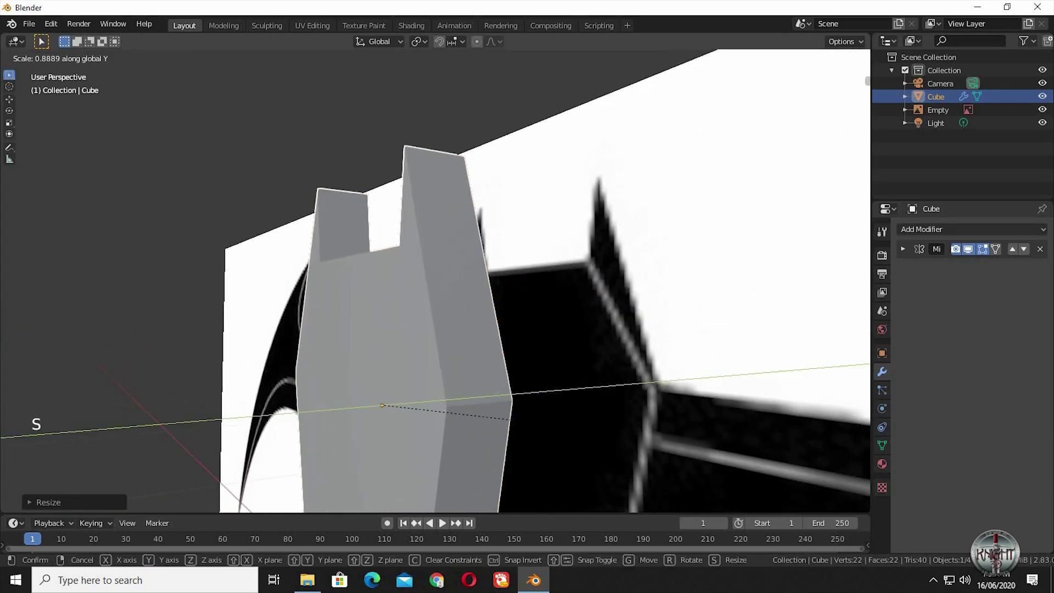
{"action": "left_click", "coordinate": [514, 393]}
Scale down the four vertices at the body's bottom end in three passes to sharpen the lower tip
{"action": "middle_click_drag", "start_coordinate": [515, 393], "coordinate": [443, 222], "text": "ctrl"}
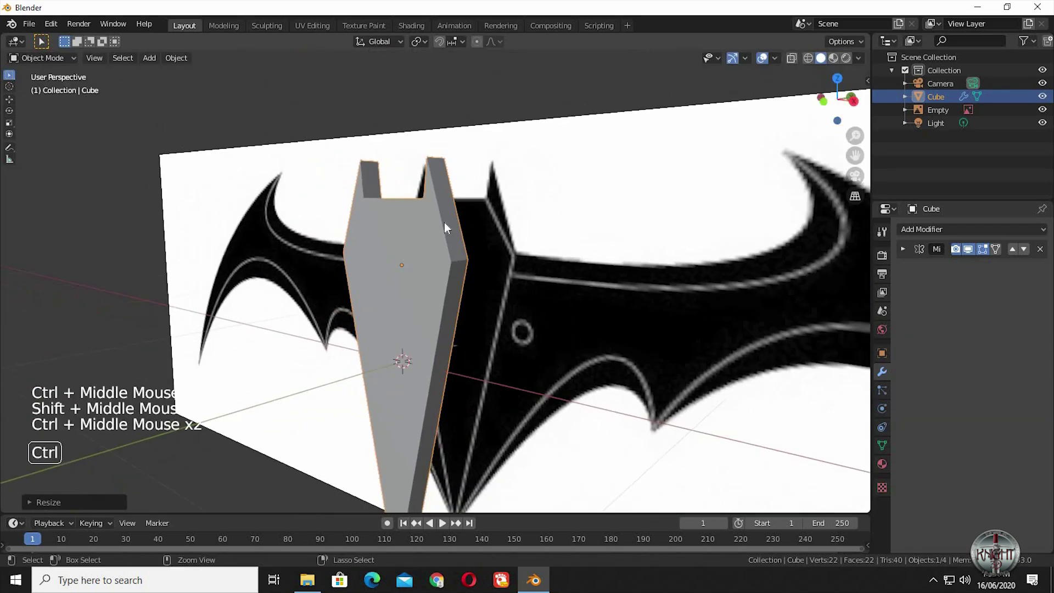
{"action": "middle_click_drag", "start_coordinate": [470, 443], "coordinate": [367, 392], "text": "shift"}
{"action": "key", "text": "Tab"}
{"action": "left_click", "coordinate": [613, 423]}
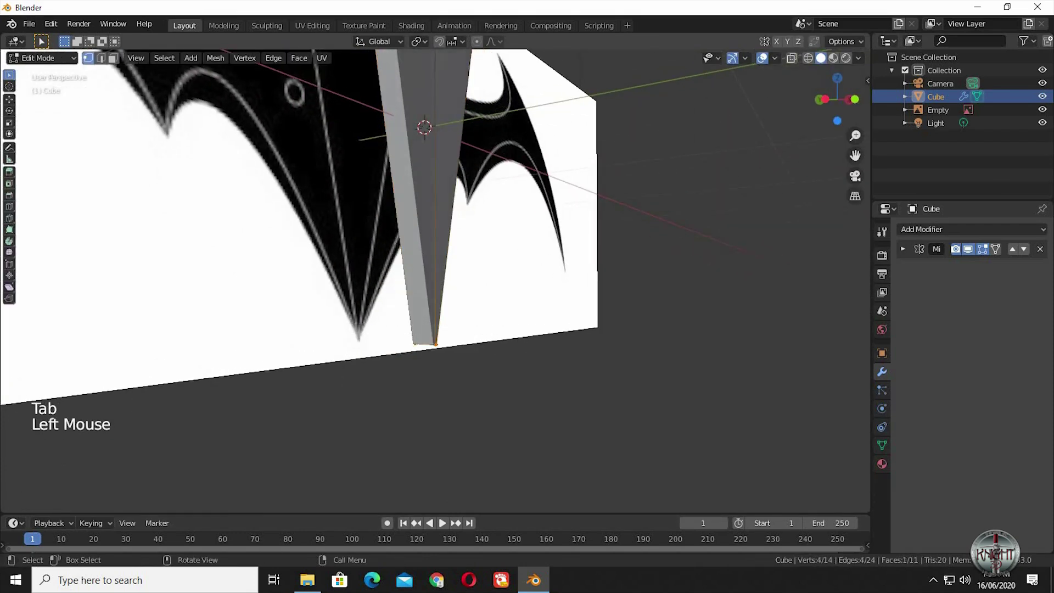
{"action": "key", "text": "s"}
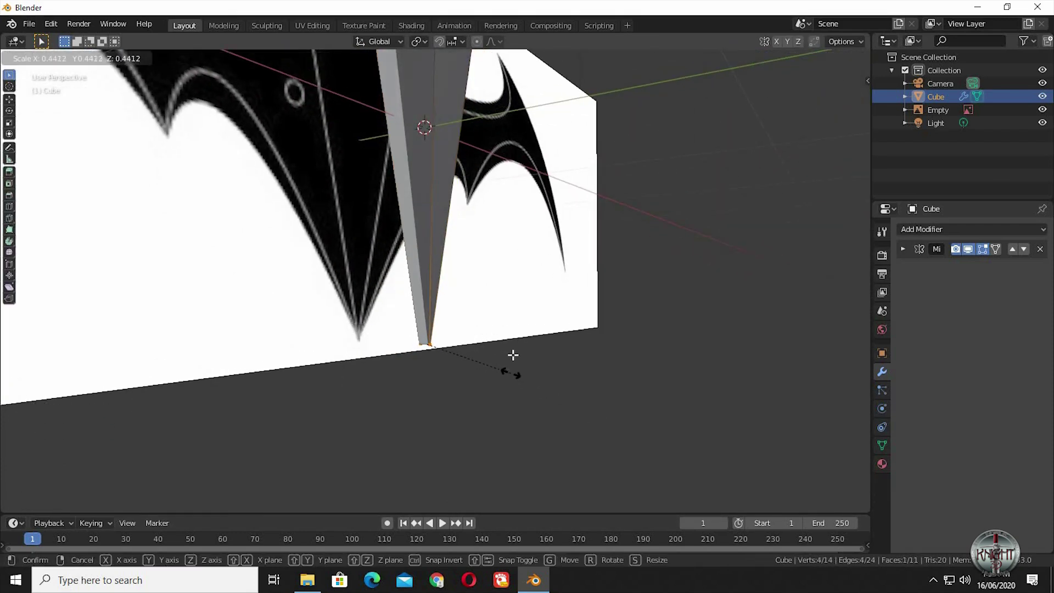
{"action": "left_click", "coordinate": [512, 355]}
{"action": "key", "text": "s"}
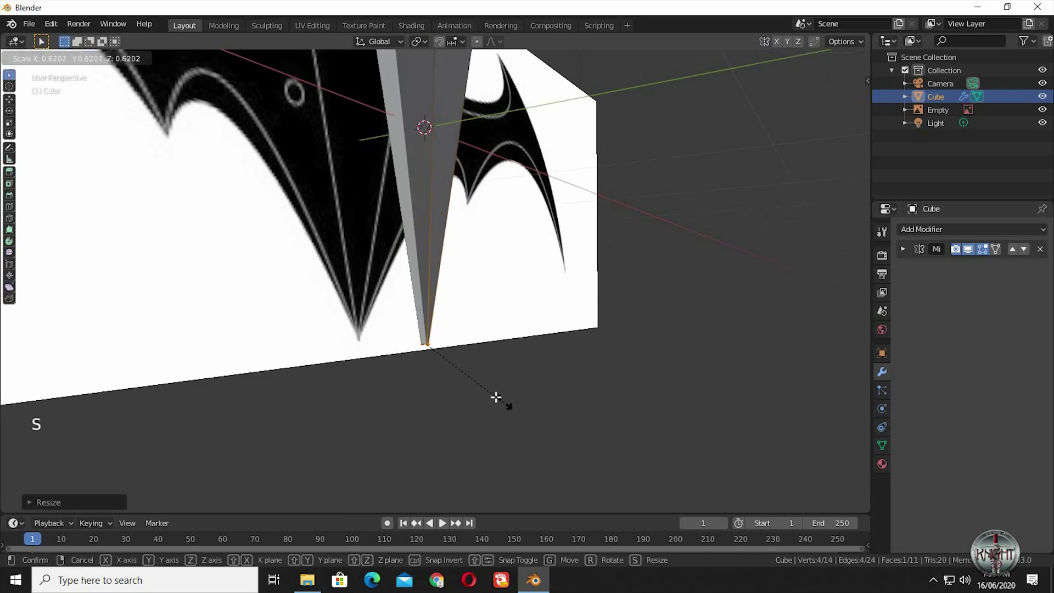
{"action": "left_click", "coordinate": [518, 359]}
{"action": "key", "text": "s"}
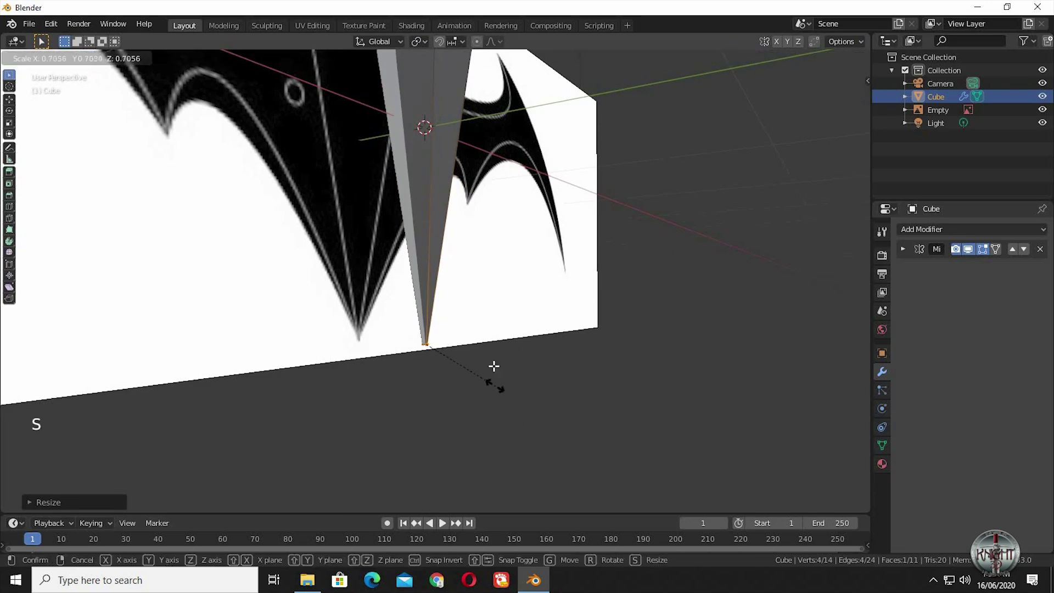
{"action": "left_click", "coordinate": [495, 364]}
Turn on X-ray display and scale the ear's two top vertices together so the ear tapers to a point
{"action": "middle_click_drag", "start_coordinate": [539, 212], "coordinate": [525, 402], "text": "ctrl"}
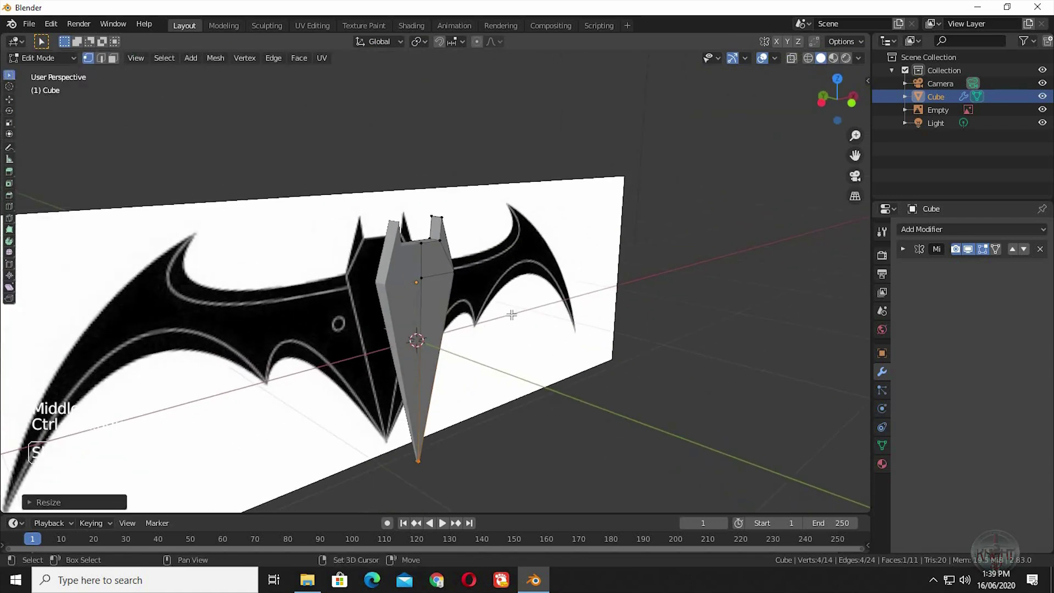
{"action": "middle_click_drag", "start_coordinate": [531, 452], "coordinate": [522, 400], "text": "shift"}
{"action": "middle_click_drag", "start_coordinate": [385, 332], "coordinate": [395, 379], "text": "shift"}
{"action": "middle_click_drag", "start_coordinate": [517, 380], "coordinate": [529, 437], "text": "shift"}
{"action": "middle_click_drag", "start_coordinate": [476, 350], "coordinate": [519, 343]}
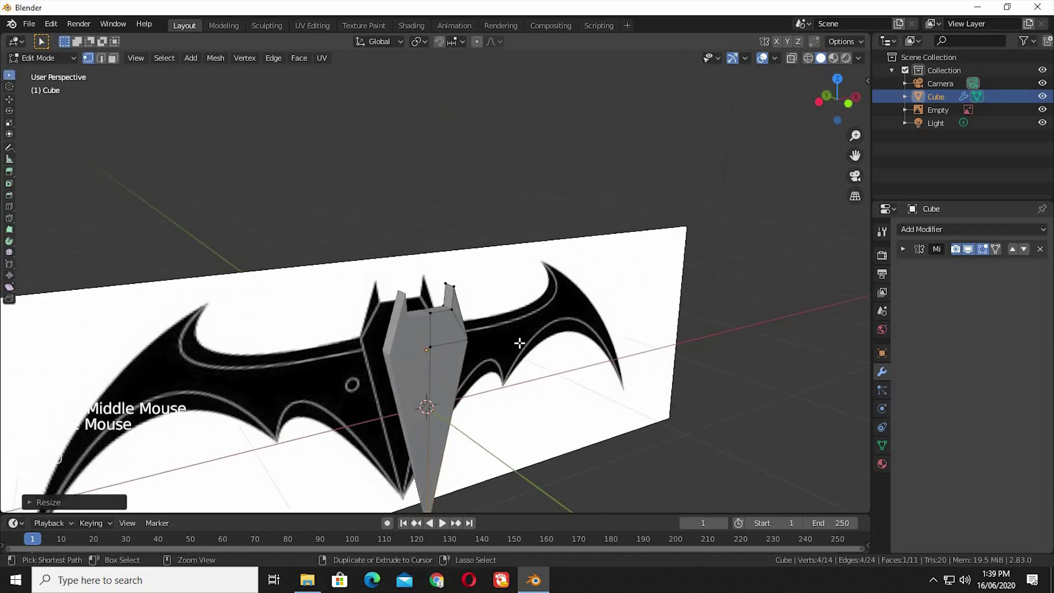
{"action": "scroll", "coordinate": [427, 324], "scroll_direction": "up", "scroll_amount": 6}
{"action": "left_click", "coordinate": [726, 107]}
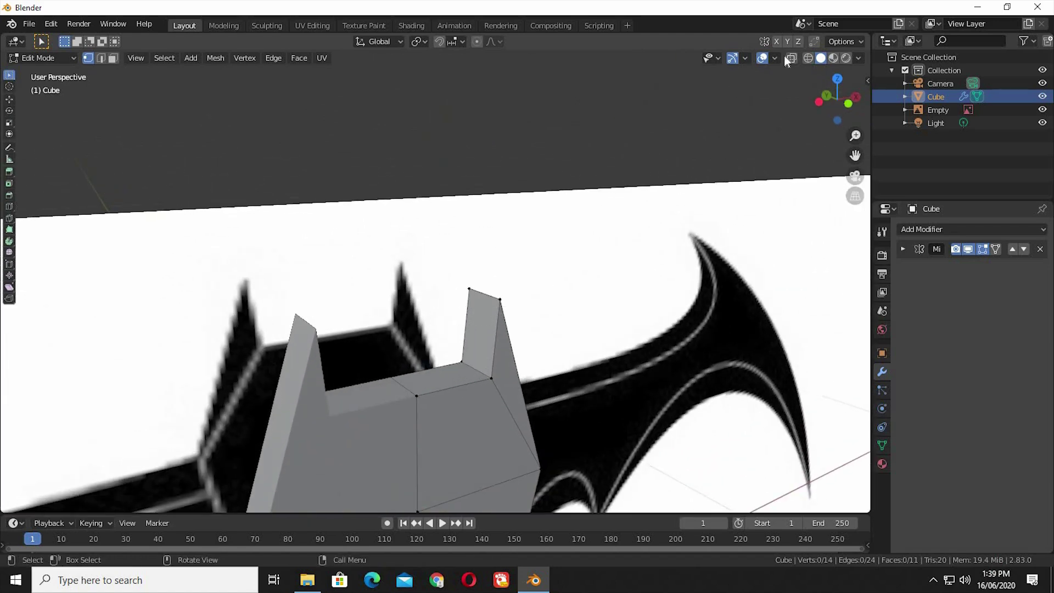
{"action": "key", "text": "alt+z"}
{"action": "left_click_drag", "start_coordinate": [588, 229], "coordinate": [456, 329]}
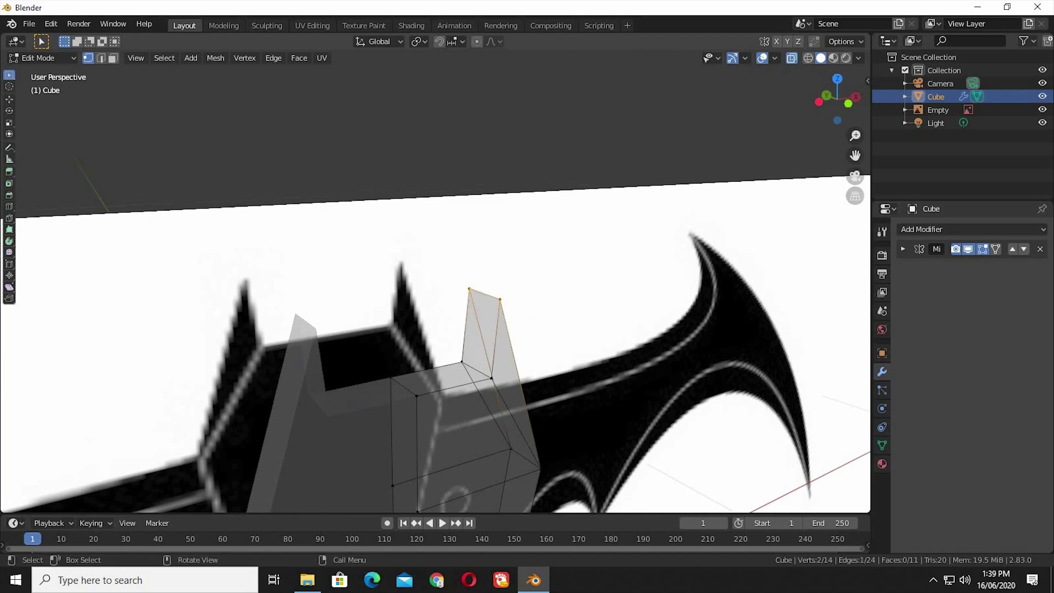
{"action": "key", "text": "s"}
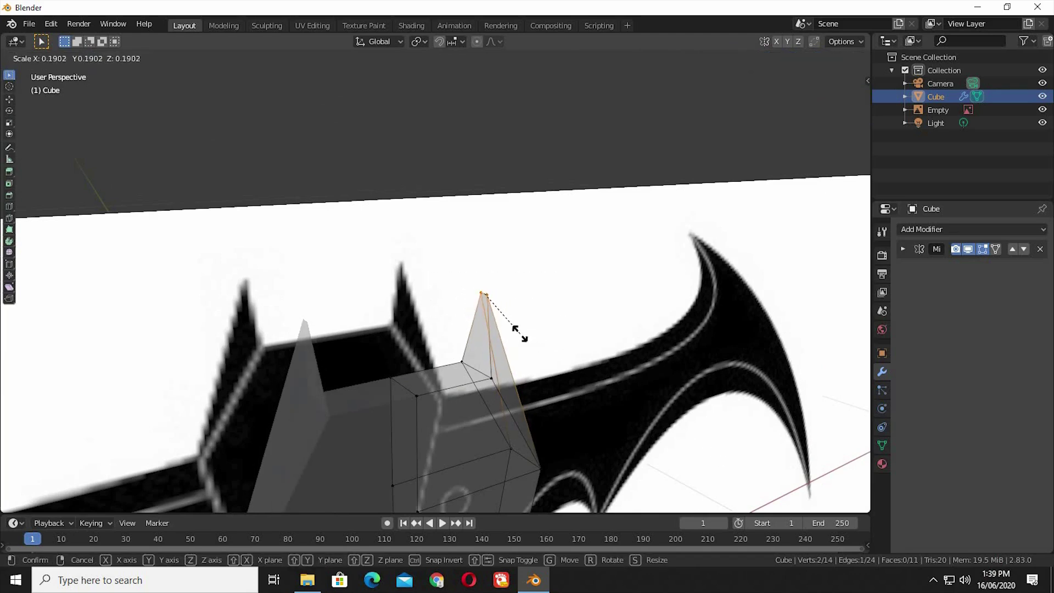
{"action": "left_click", "coordinate": [513, 327]}
Return to Object Mode and turn off X-ray display to check the body's bottom tip in solid shading
{"action": "middle_click_drag", "start_coordinate": [590, 270], "coordinate": [607, 315], "text": "shift"}
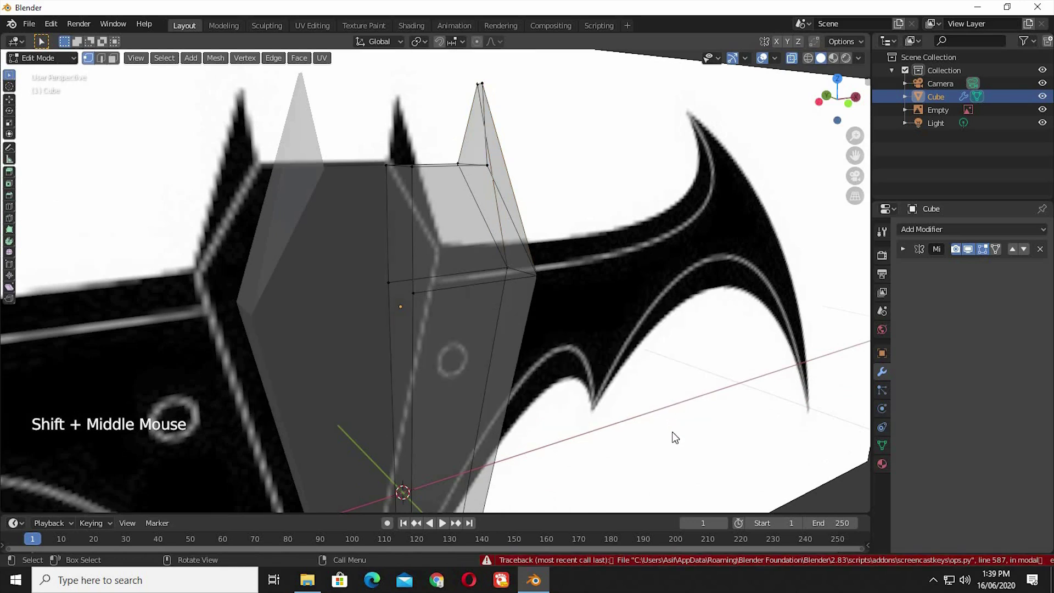
{"action": "key", "text": "Tab"}
{"action": "middle_click_drag", "start_coordinate": [659, 510], "coordinate": [638, 410], "text": "shift"}
{"action": "middle_click_drag", "start_coordinate": [588, 301], "coordinate": [544, 178], "text": "shift"}
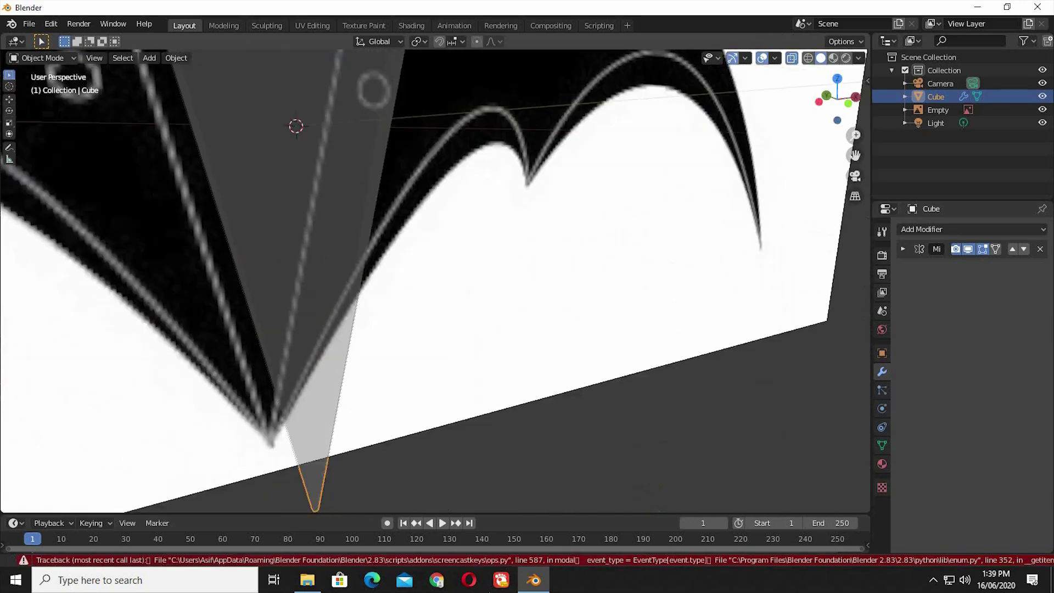
{"action": "scroll", "coordinate": [450, 426], "scroll_direction": "down", "scroll_amount": 3}
{"action": "middle_click_drag", "start_coordinate": [450, 426], "coordinate": [774, 104]}
{"action": "left_click", "coordinate": [791, 59]}
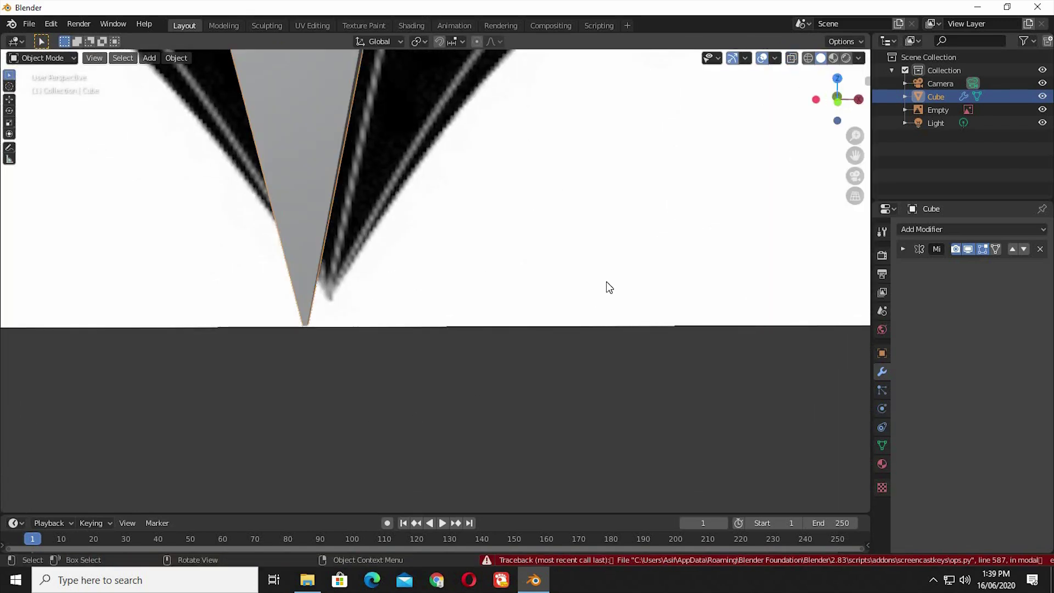
In Edit Mode, add a horizontal loop cut across the body and slide it level with the wing's upper inner line
{"action": "middle_click_drag", "start_coordinate": [606, 283], "coordinate": [609, 311], "text": "shift"}
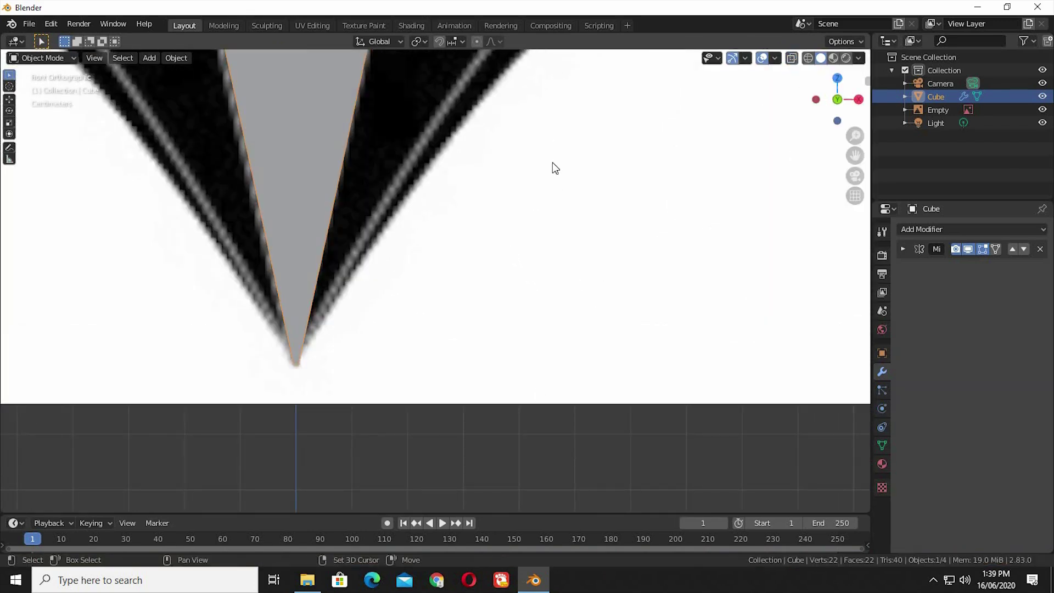
{"action": "key", "text": "KP_1"}
{"action": "middle_click_drag", "start_coordinate": [552, 204], "coordinate": [538, 286], "text": "ctrl"}
{"action": "middle_click_drag", "start_coordinate": [448, 225], "coordinate": [436, 294], "text": "shift"}
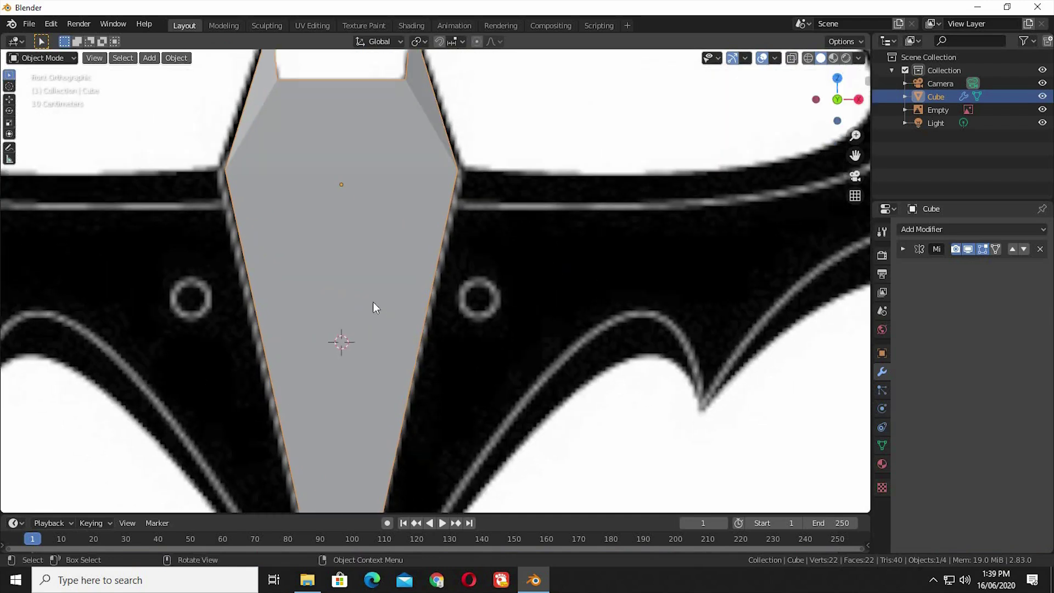
{"action": "left_click", "coordinate": [400, 308]}
{"action": "left_click", "coordinate": [398, 313]}
{"action": "key", "text": "Tab"}
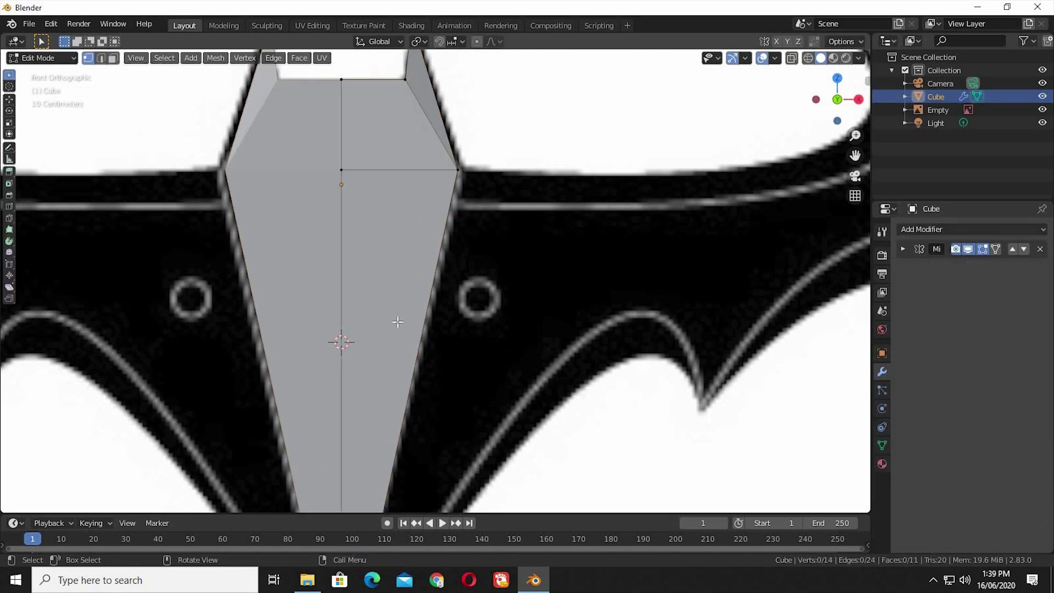
{"action": "key", "text": "ctrl+r"}
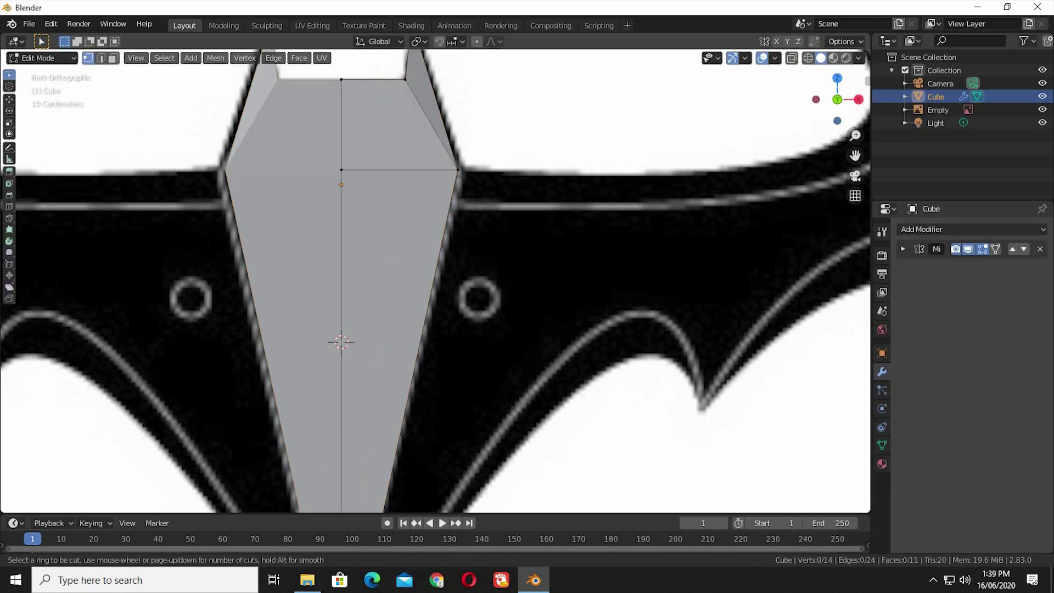
{"action": "left_click", "coordinate": [388, 385]}
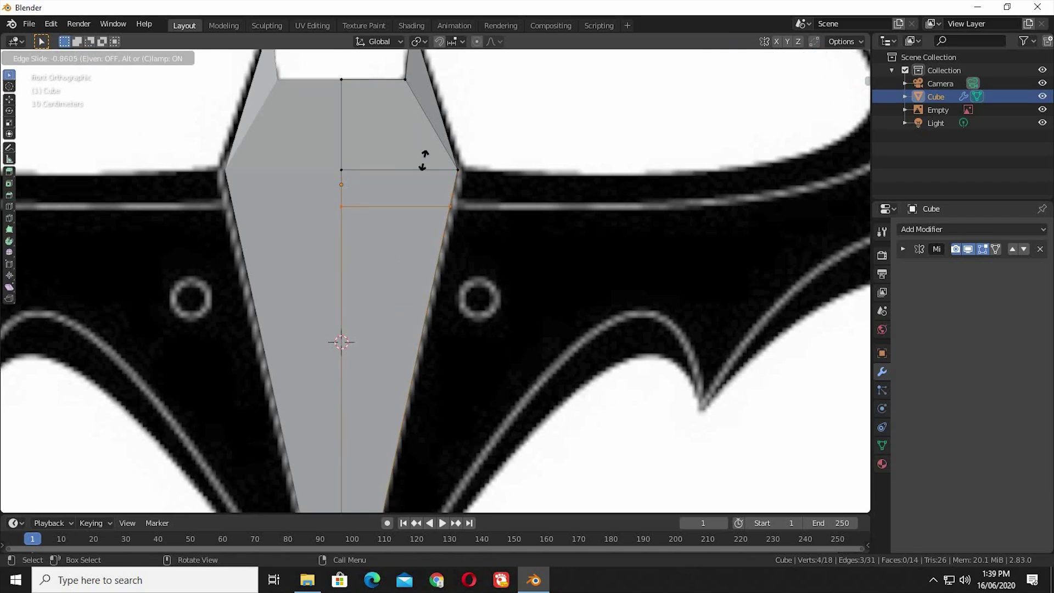
{"action": "left_click", "coordinate": [454, 229]}
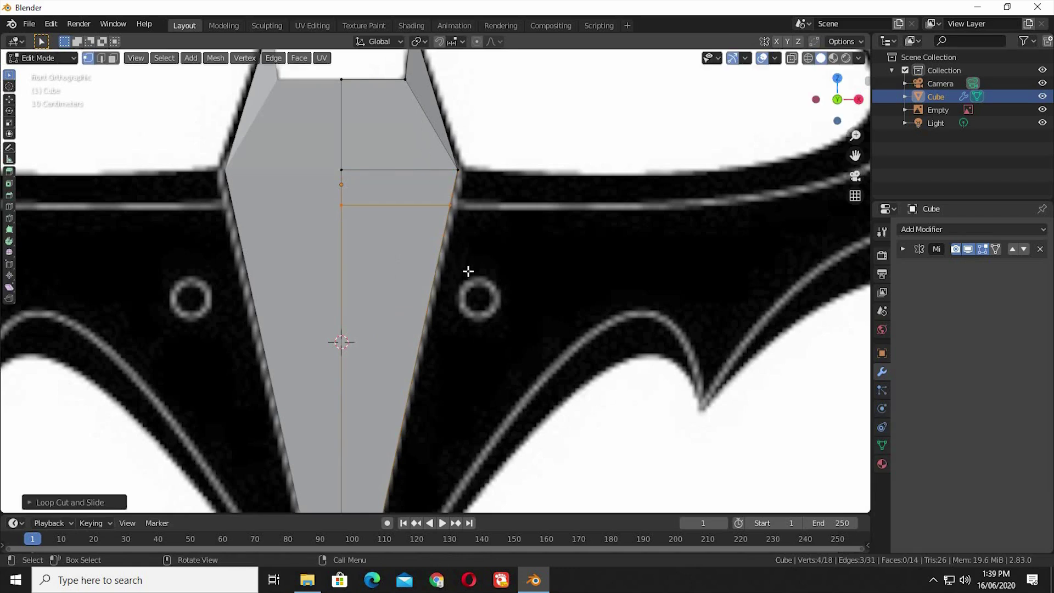
Select the body's long side face below the new loop cut, return to front view and turn on X-ray display
{"action": "middle_click_drag", "start_coordinate": [473, 276], "coordinate": [474, 258], "text": "shift"}
{"action": "middle_click_drag", "start_coordinate": [412, 272], "coordinate": [444, 167]}
{"action": "left_click", "coordinate": [444, 167]}
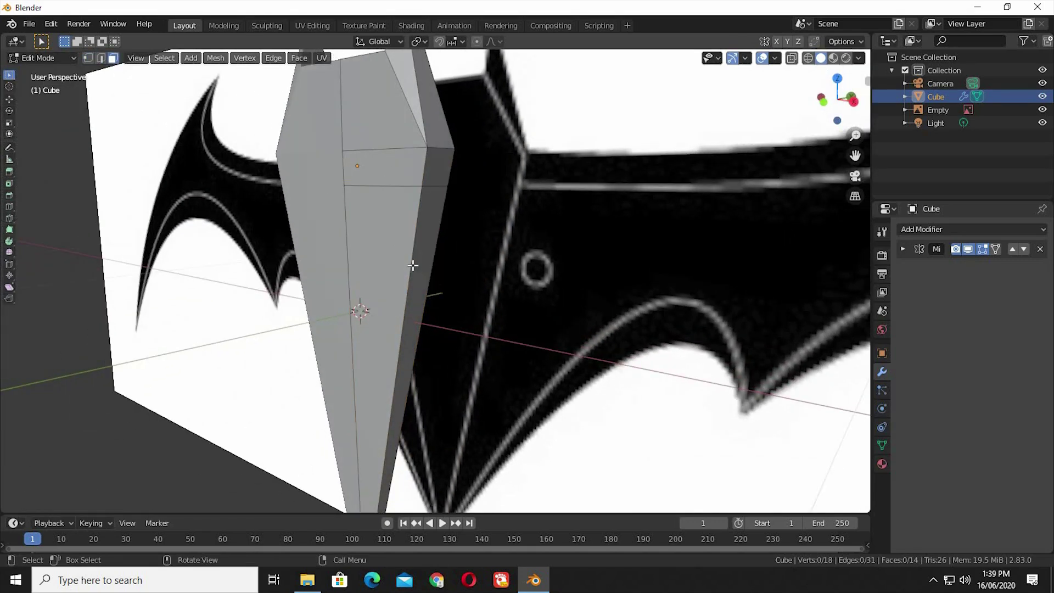
{"action": "left_click", "coordinate": [437, 269]}
{"action": "key", "text": "KP_1"}
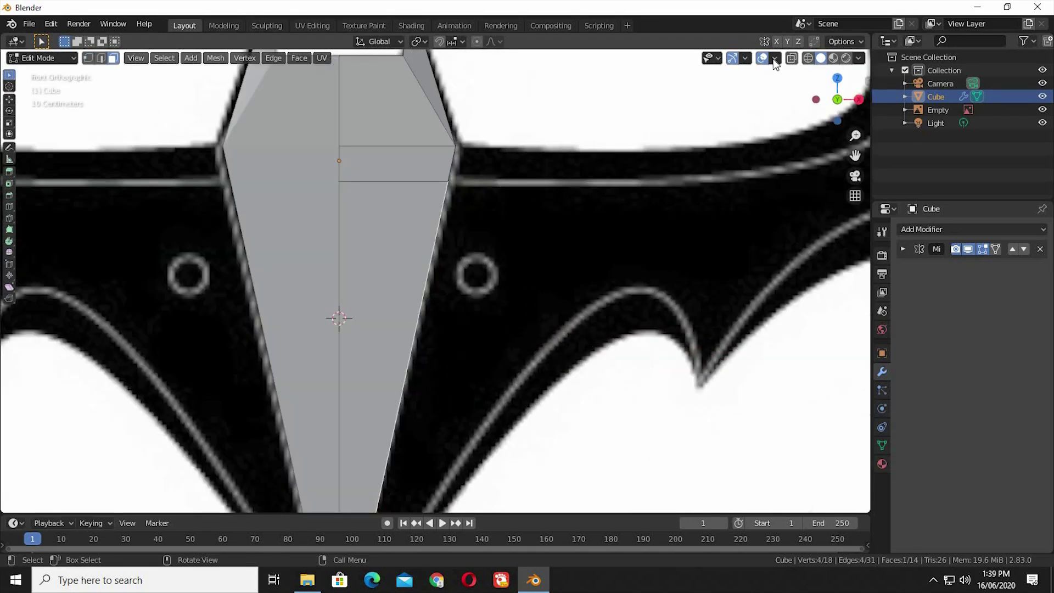
{"action": "left_click", "coordinate": [791, 57]}
Extrude the selected side face outward along X in four short segments to start the wing
{"action": "scroll", "coordinate": [569, 235], "scroll_direction": "down", "scroll_amount": 5}
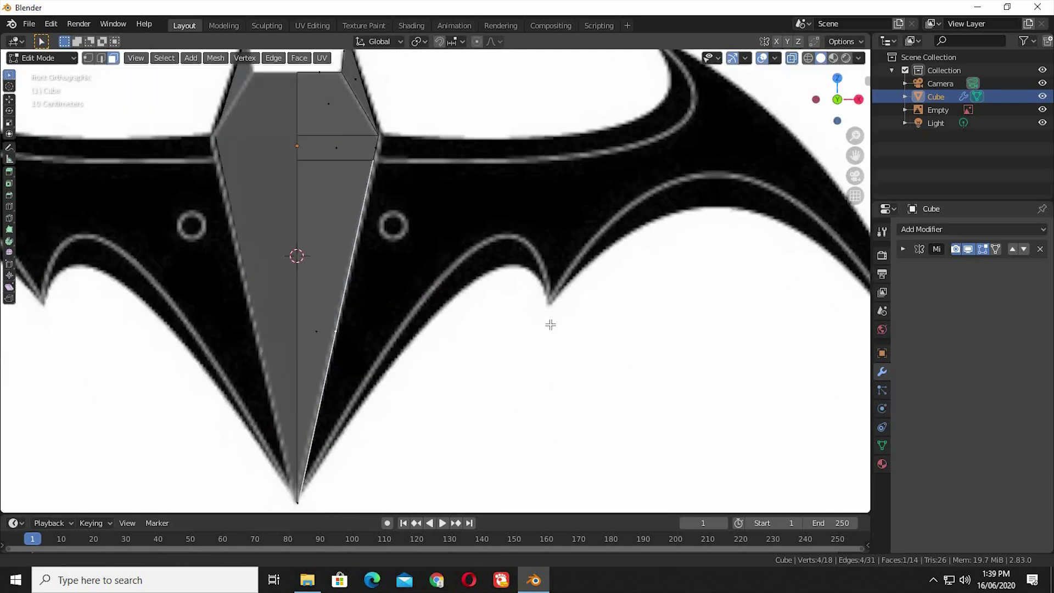
{"action": "scroll", "coordinate": [526, 366], "scroll_direction": "up", "scroll_amount": 6}
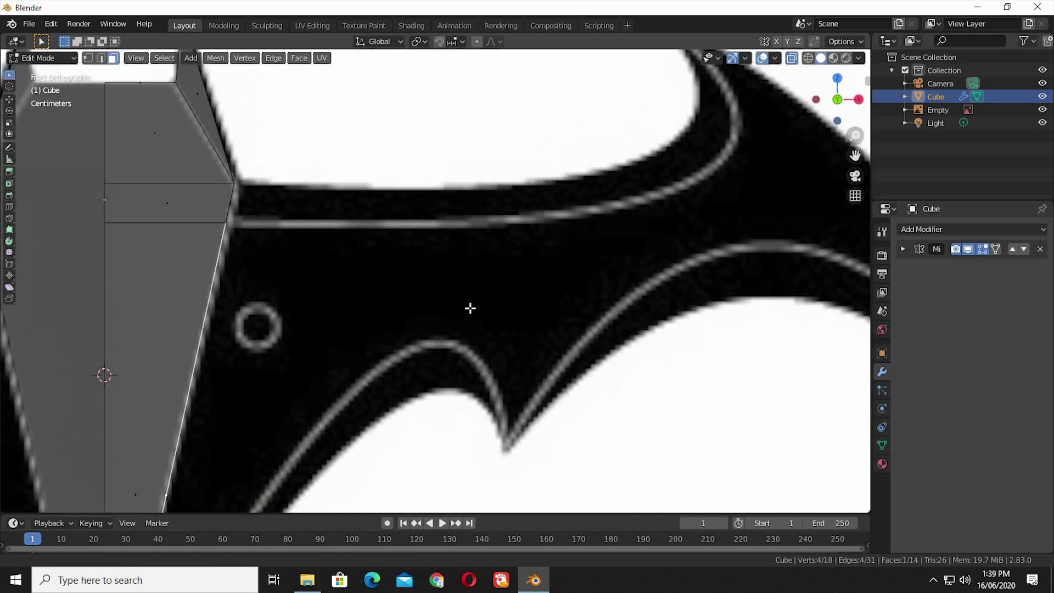
{"action": "key", "text": "e"}
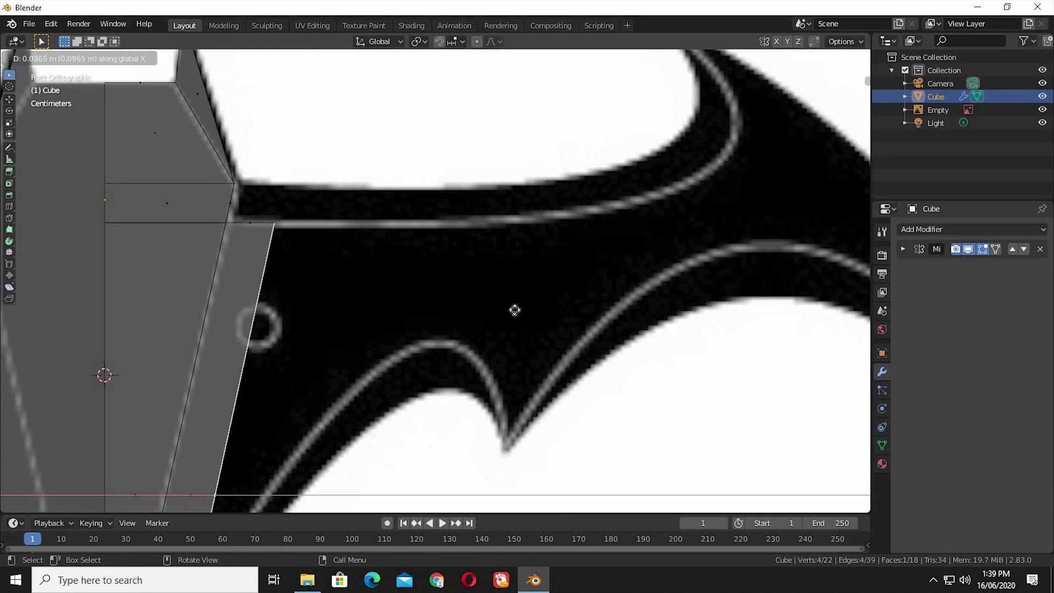
{"action": "left_click", "coordinate": [528, 314]}
{"action": "key", "text": "e"}
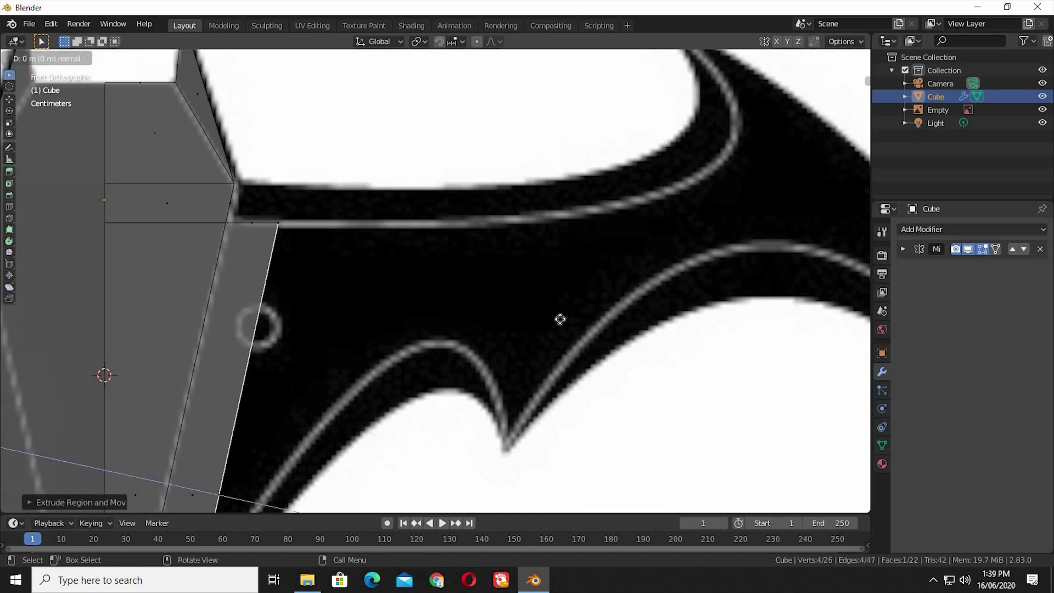
{"action": "left_click", "coordinate": [568, 319]}
{"action": "key", "text": "e"}
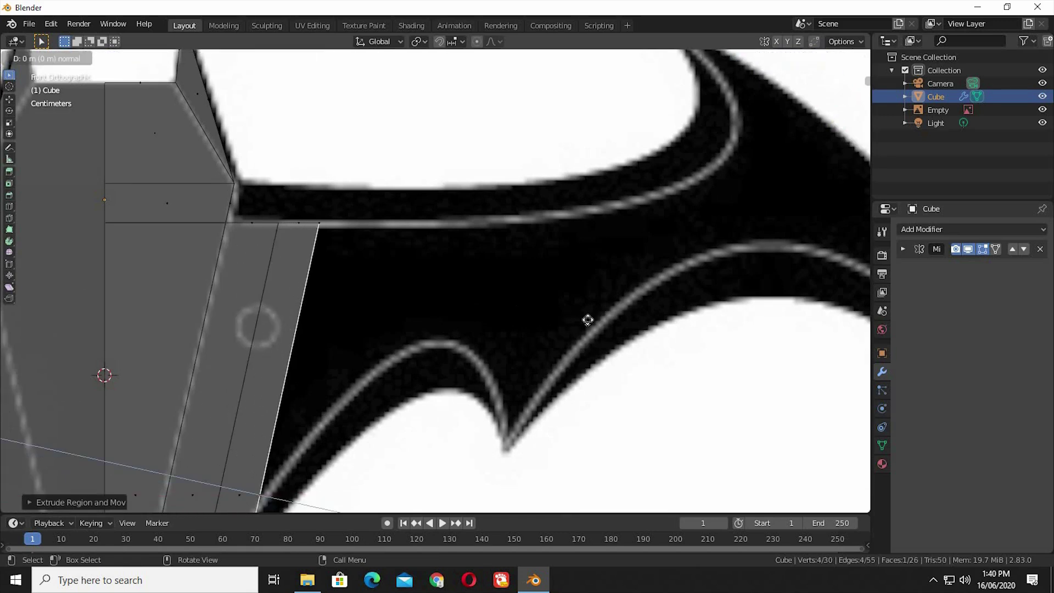
{"action": "left_click", "coordinate": [613, 321]}
{"action": "key", "text": "e"}
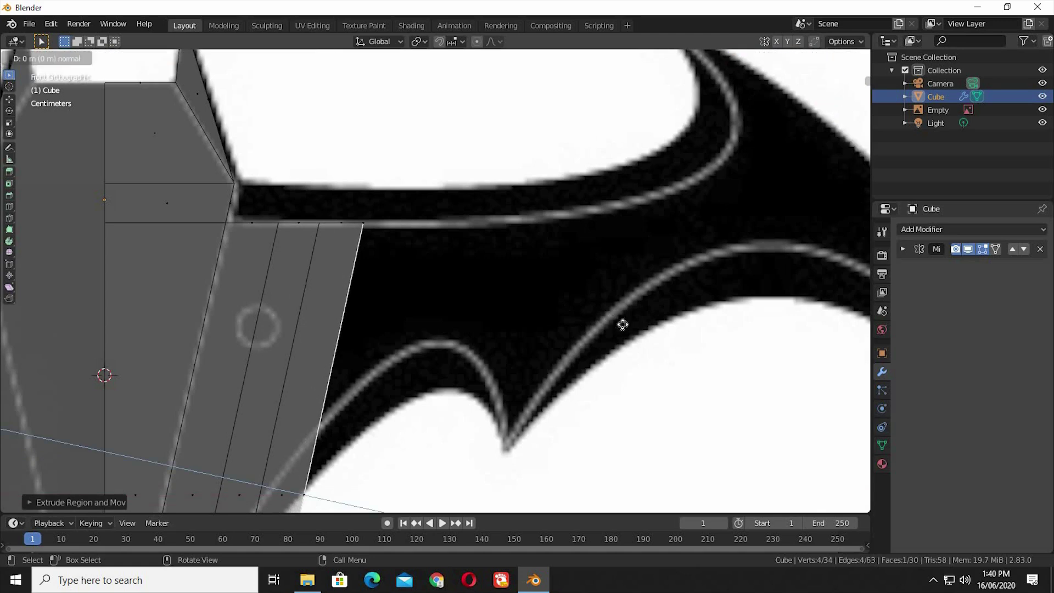
{"action": "key", "text": "x"}
{"action": "left_click", "coordinate": [661, 327]}
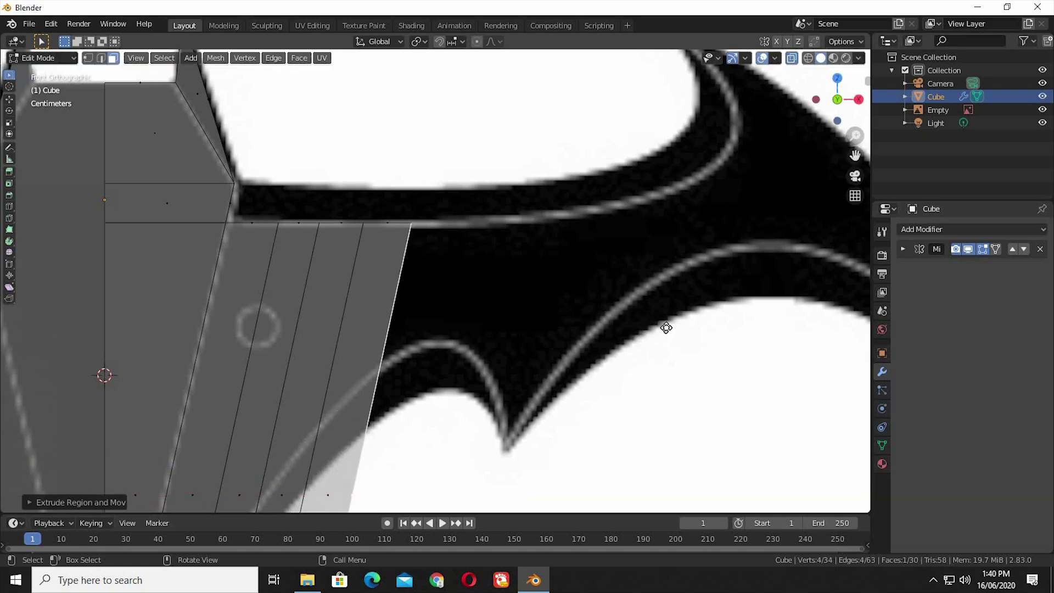
Extrude the wing's end face along X in three more segments until its edge reaches the inner spike in the reference
{"action": "key", "text": "e"}
{"action": "key", "text": "x"}
{"action": "left_click", "coordinate": [711, 327]}
{"action": "key", "text": "e"}
{"action": "key", "text": "x"}
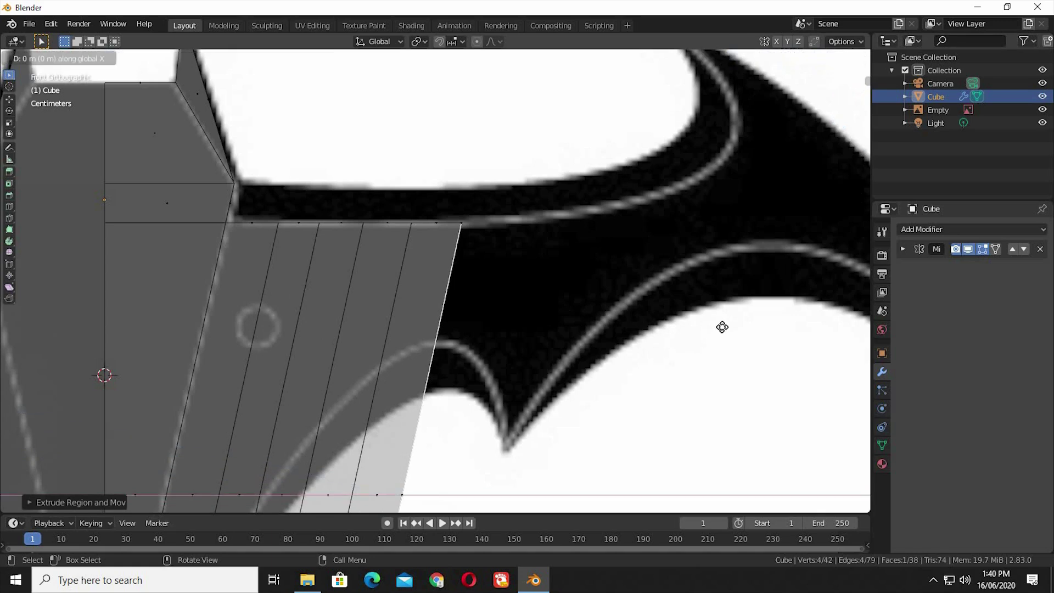
{"action": "left_click", "coordinate": [753, 324]}
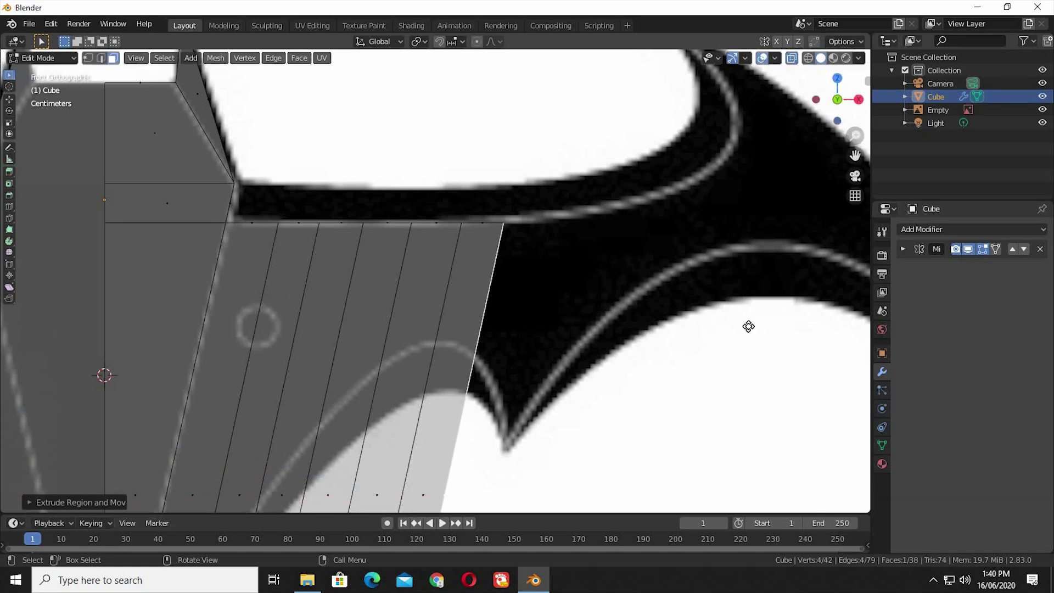
{"action": "key", "text": "e"}
{"action": "key", "text": "x"}
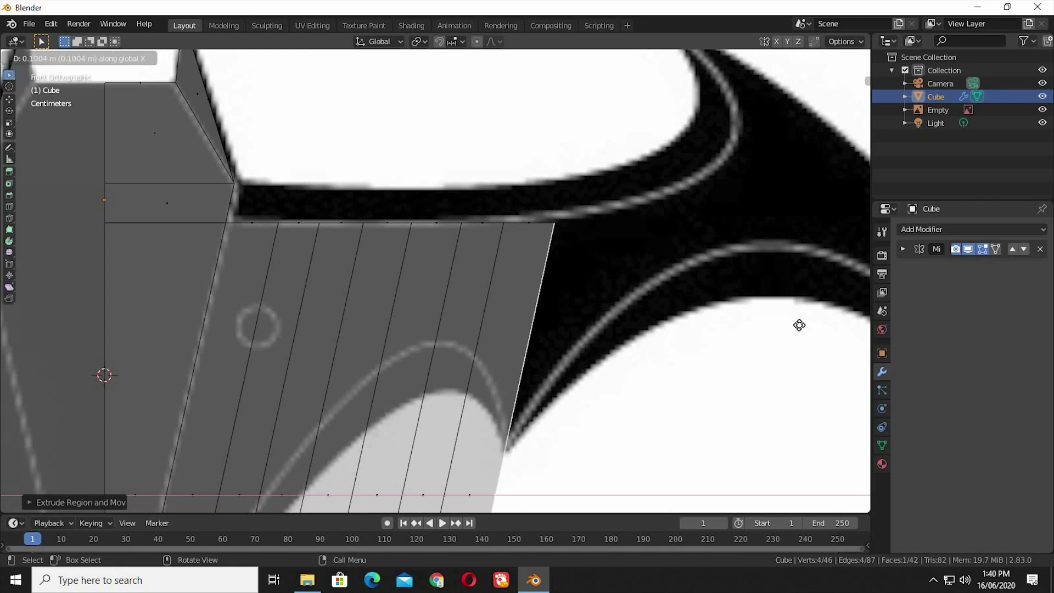
{"action": "left_click", "coordinate": [799, 325]}
Continue extruding the wing's end face along X past the spike in three segments towards the peak of the outer arch
{"action": "key", "text": "e"}
{"action": "key", "text": "x"}
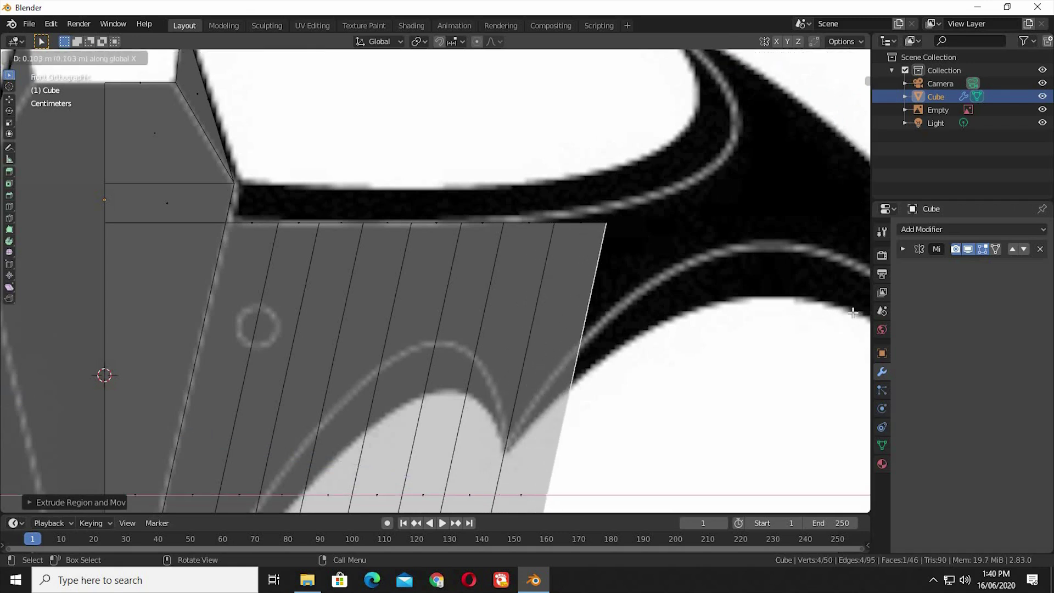
{"action": "left_click", "coordinate": [831, 317]}
{"action": "key", "text": "e"}
{"action": "key", "text": "x"}
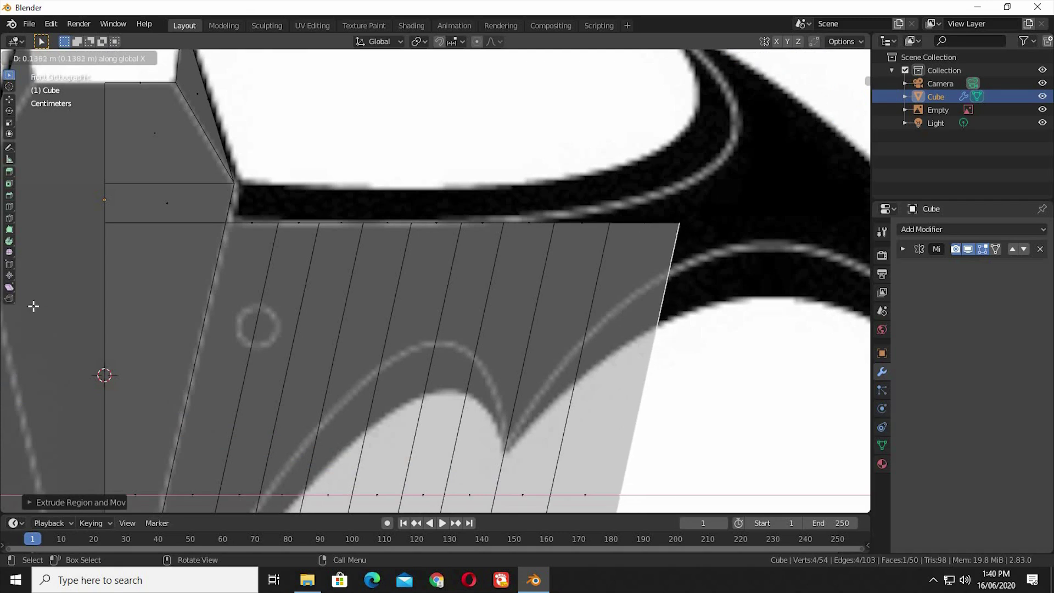
{"action": "left_click", "coordinate": [33, 305]}
{"action": "key", "text": "e"}
{"action": "key", "text": "x"}
{"action": "left_click", "coordinate": [101, 307]}
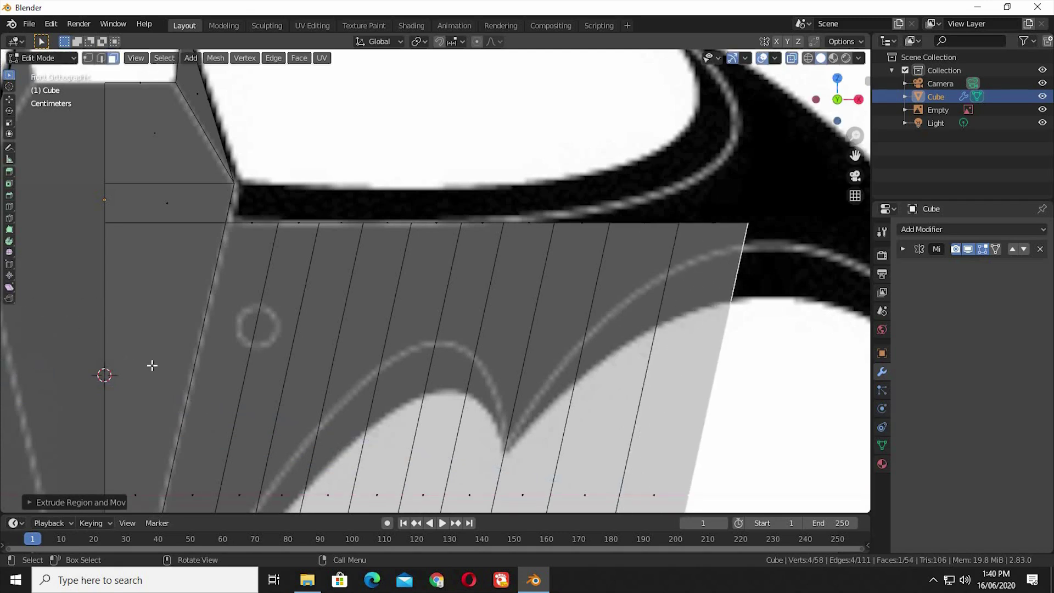
Extrude the last three wing segments along X until the upper corner meets the wing's outer edge in the reference
{"action": "middle_click_drag", "start_coordinate": [61, 343], "coordinate": [696, 302], "text": "shift"}
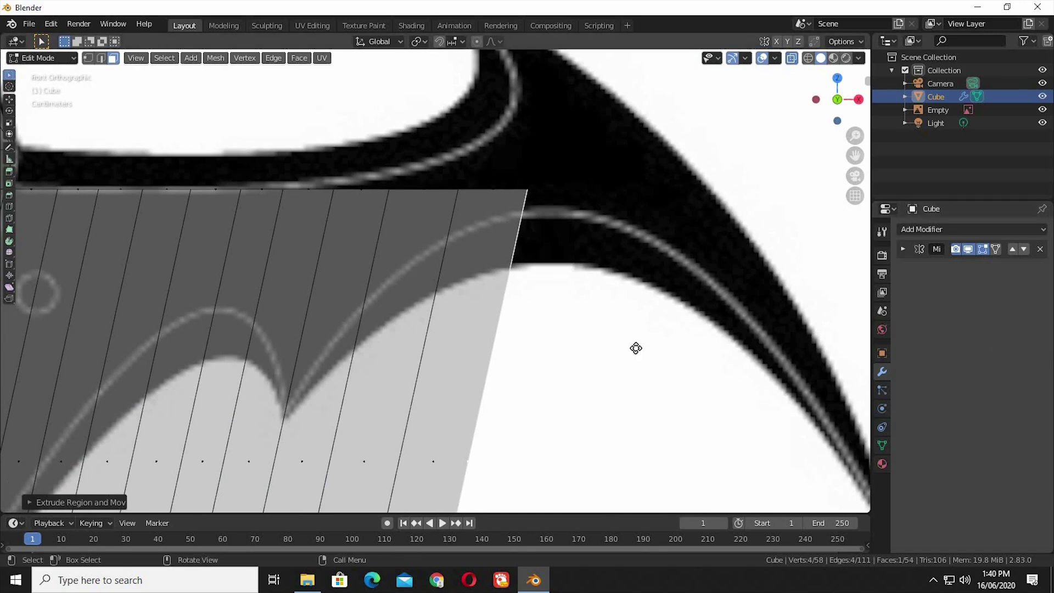
{"action": "key", "text": "e"}
{"action": "key", "text": "x"}
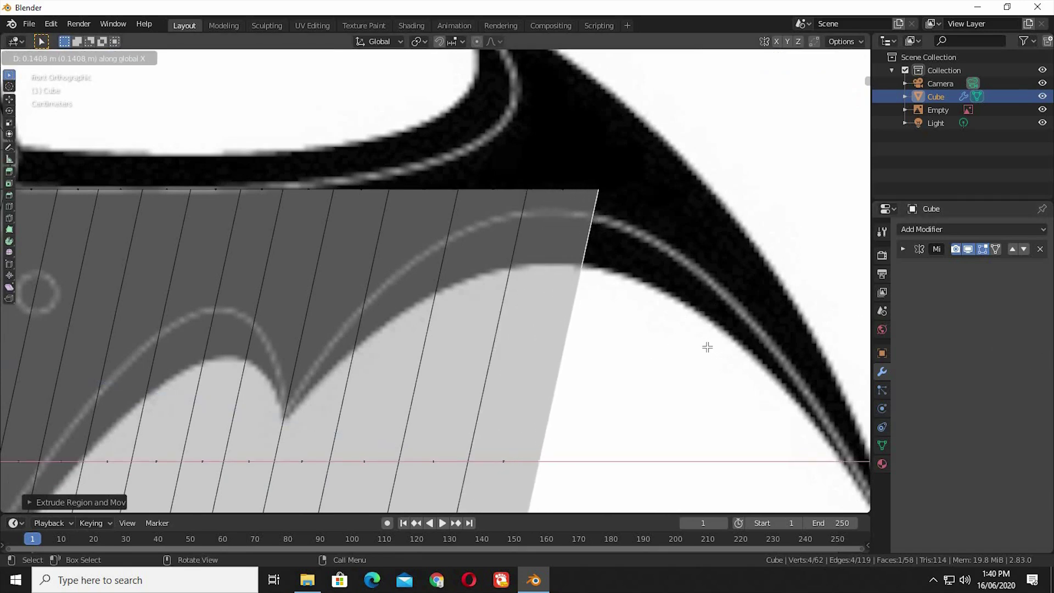
{"action": "left_click", "coordinate": [780, 345]}
{"action": "key", "text": "e"}
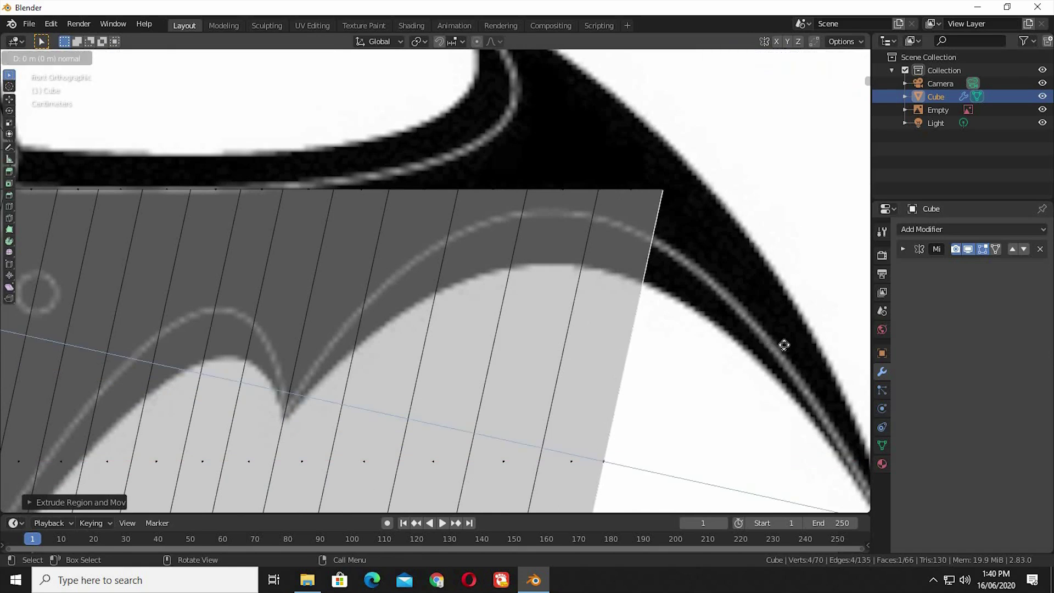
{"action": "left_click", "coordinate": [830, 344]}
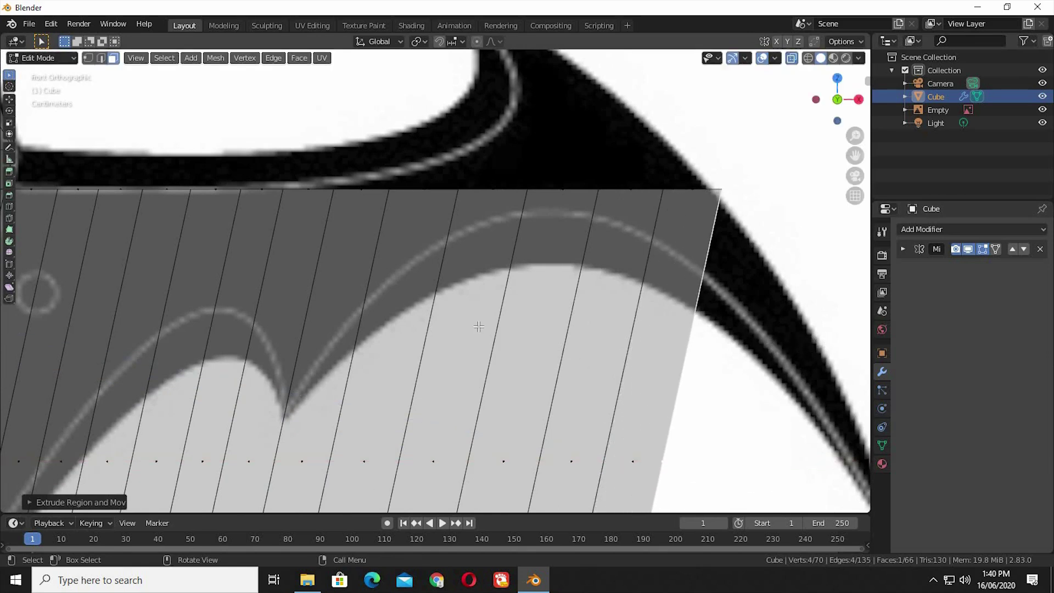
In vertex mode, box-select the first pair of lower wing vertices beside the body's tip and raise it along Z to the outline
{"action": "middle_click_drag", "start_coordinate": [479, 326], "coordinate": [720, 433], "text": "shift"}
{"action": "middle_click_drag", "start_coordinate": [372, 471], "coordinate": [295, 440], "text": "ctrl"}
{"action": "middle_click_drag", "start_coordinate": [117, 70], "coordinate": [143, 116], "text": "shift"}
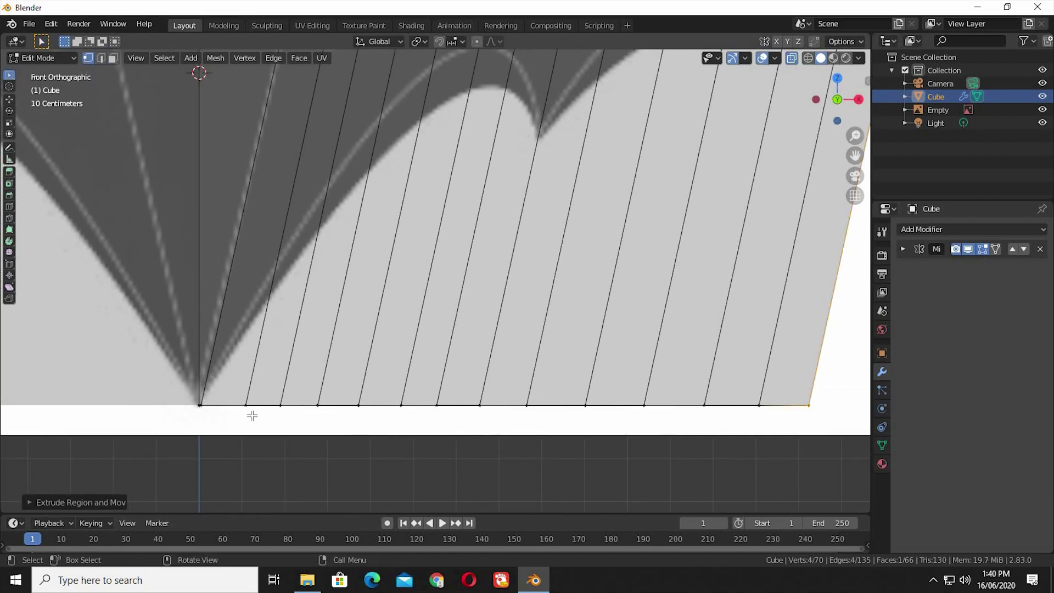
{"action": "left_click_drag", "start_coordinate": [228, 429], "coordinate": [262, 404]}
{"action": "key", "text": "g"}
{"action": "key", "text": "z"}
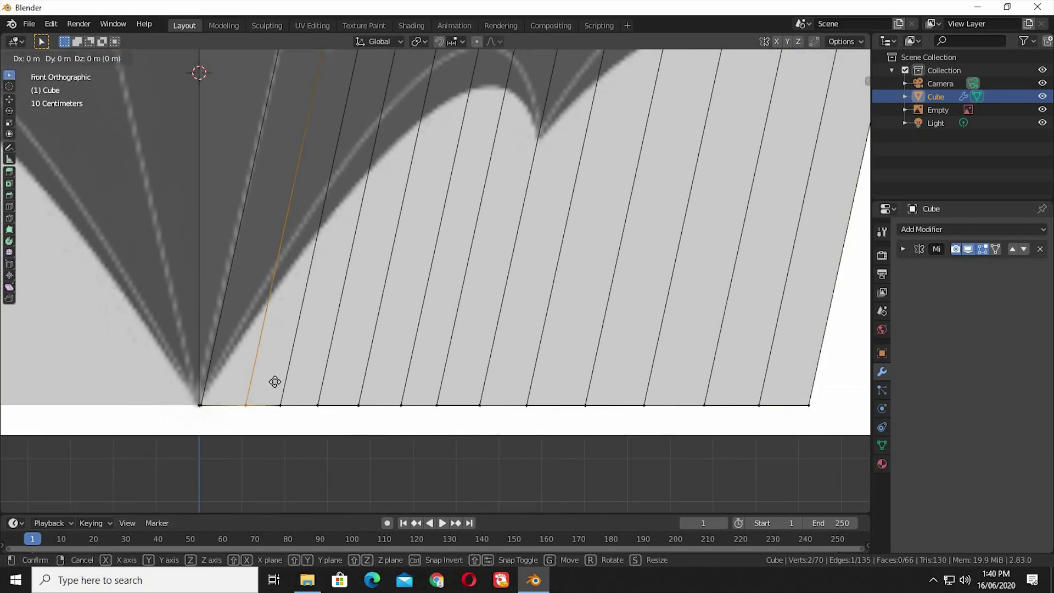
{"action": "left_click", "coordinate": [281, 342]}
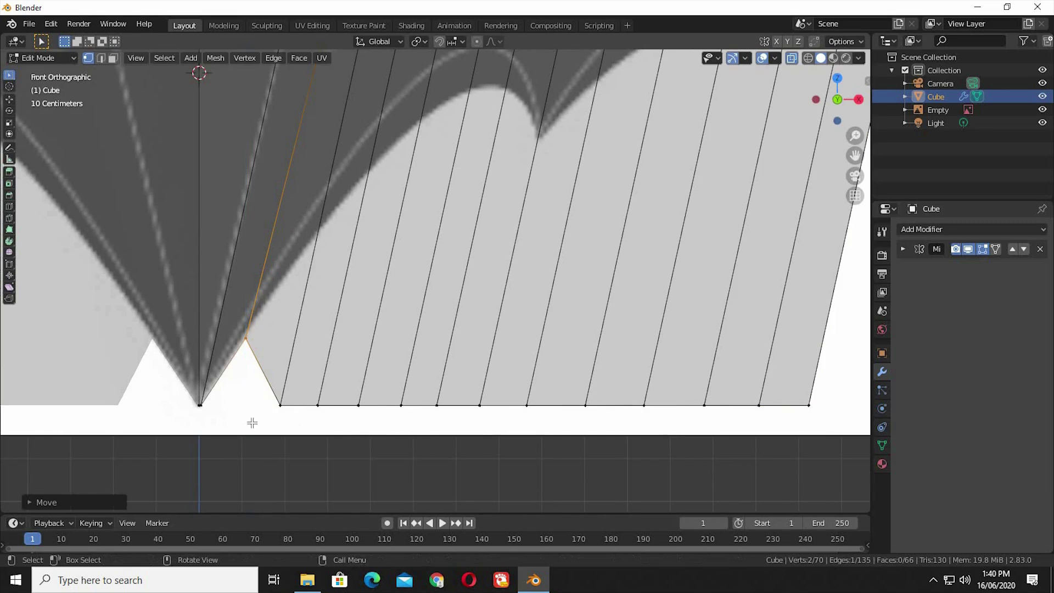
Raise the second pair of lower wing vertices along Z onto the reference outline and readjust the first pair along Z
{"action": "left_click", "coordinate": [302, 397]}
{"action": "key", "text": "g"}
{"action": "key", "text": "z"}
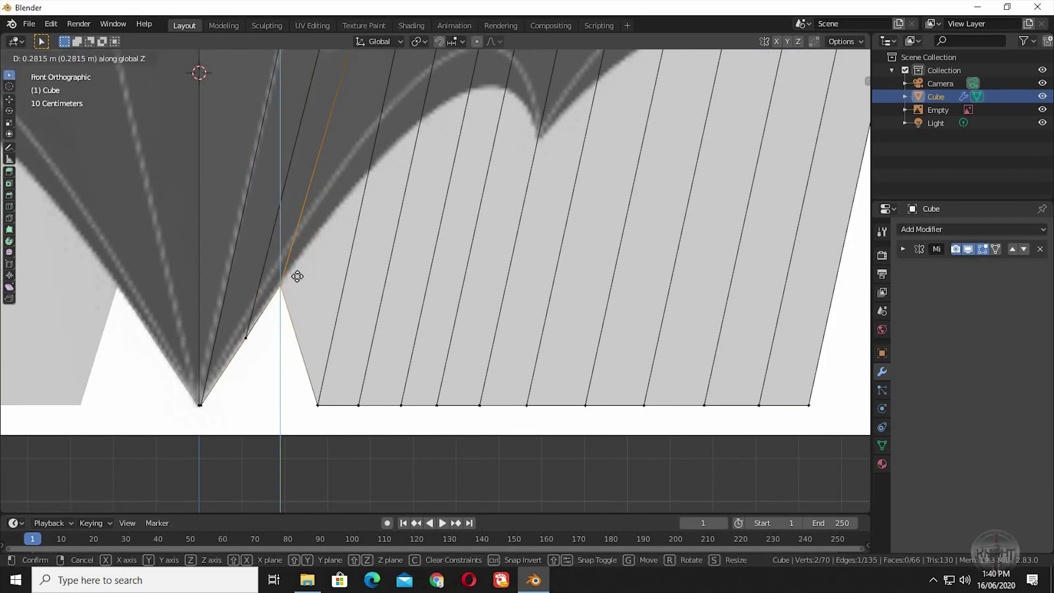
{"action": "left_click", "coordinate": [288, 294]}
{"action": "left_click", "coordinate": [251, 333]}
{"action": "key", "text": "g"}
{"action": "key", "text": "z"}
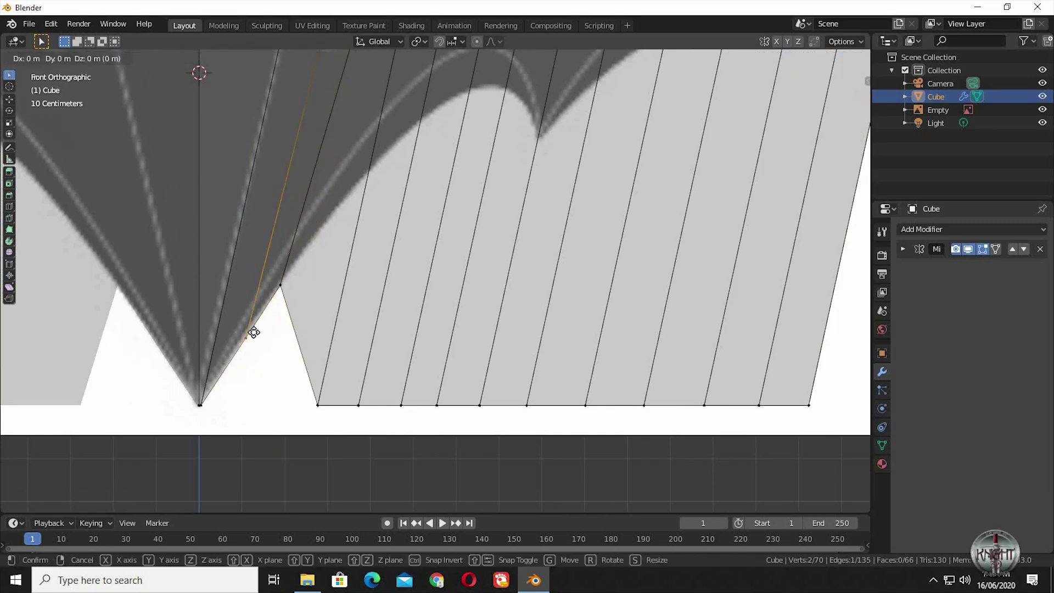
{"action": "left_click", "coordinate": [481, 341]}
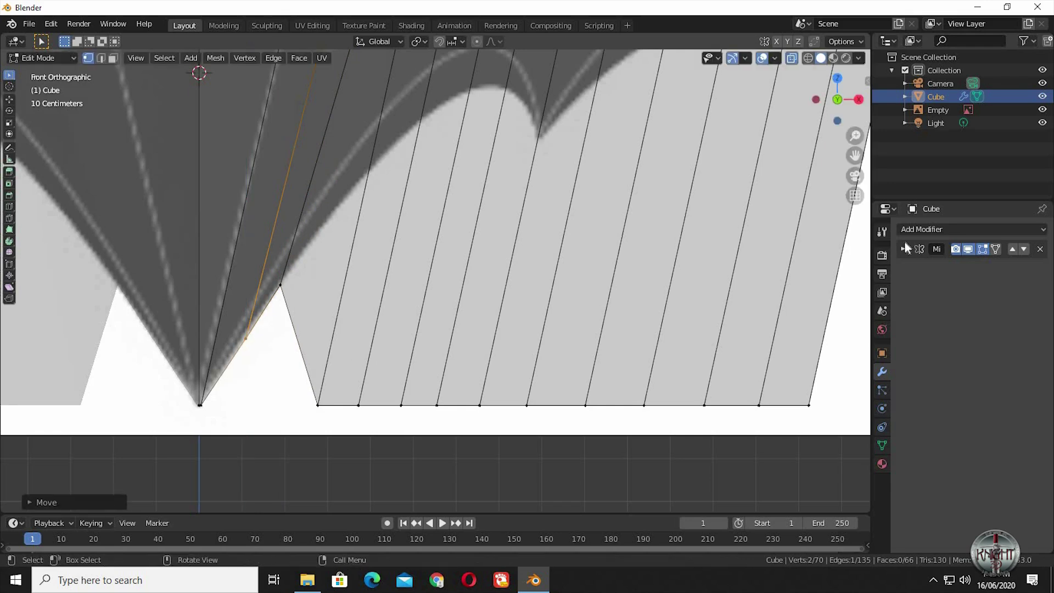
{"action": "key", "text": "n"}
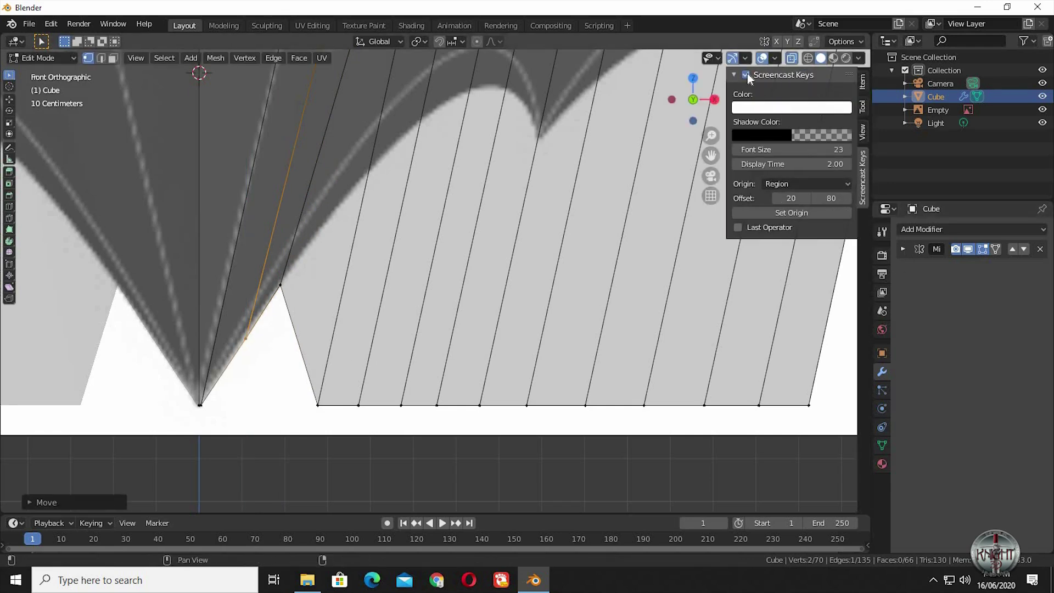
{"action": "key", "text": "n"}
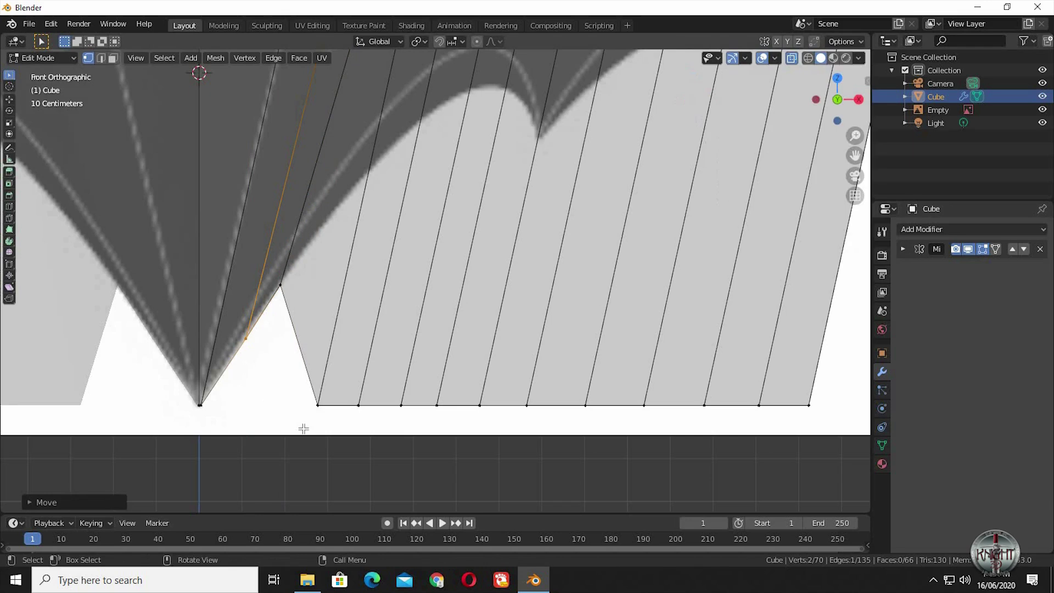
Raise the third and fourth pairs of lower wing vertices from the body's tip along Z onto the reference outline
{"action": "left_click", "coordinate": [346, 379]}
{"action": "key", "text": "g"}
{"action": "key", "text": "z"}
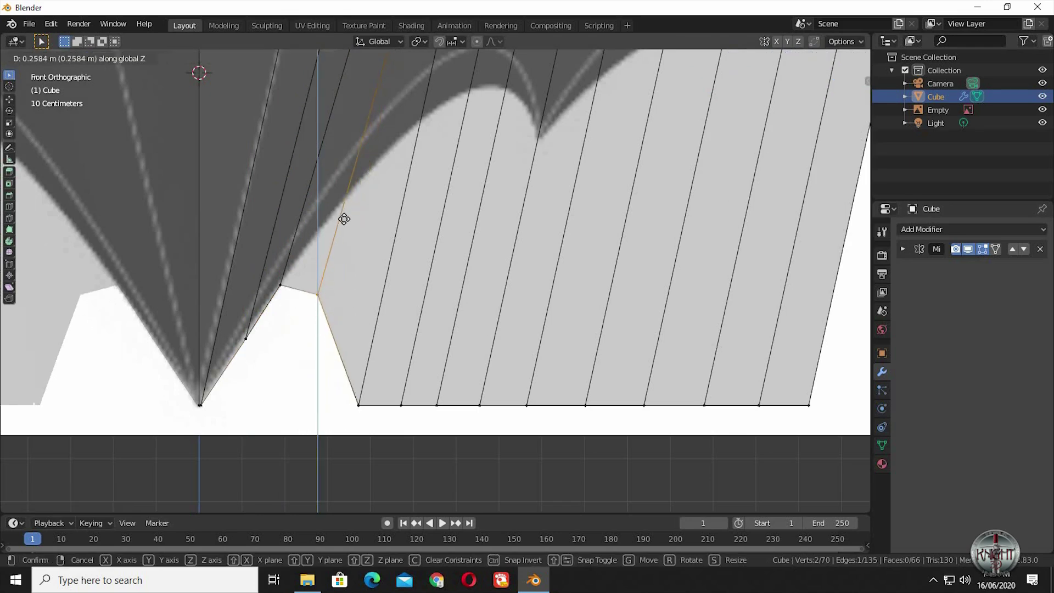
{"action": "left_click", "coordinate": [351, 385]}
{"action": "left_click", "coordinate": [378, 398]}
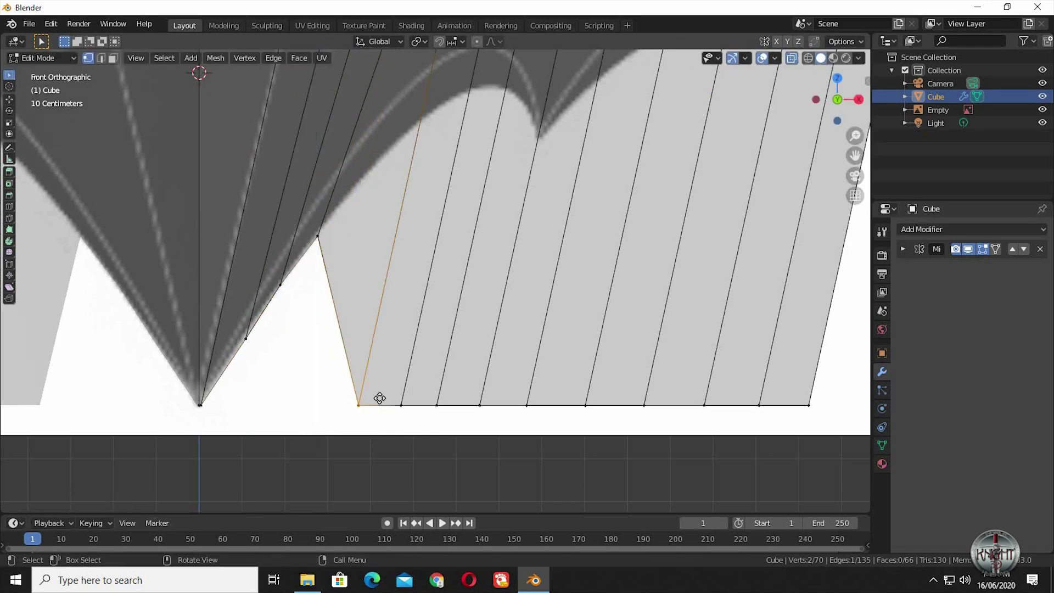
{"action": "key", "text": "g"}
{"action": "key", "text": "z"}
{"action": "left_click", "coordinate": [372, 159]}
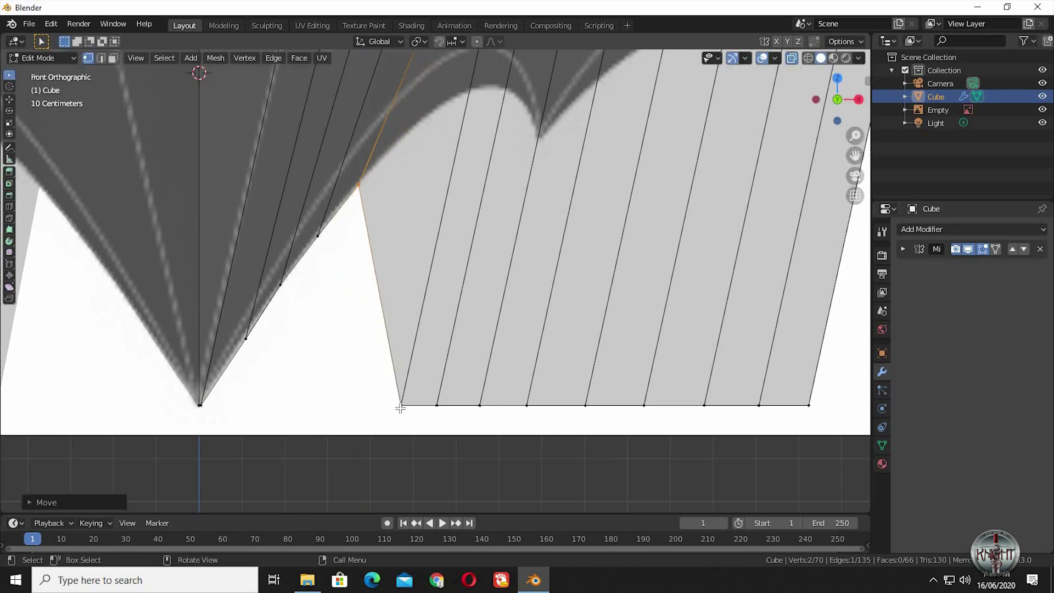
Raise the fifth and sixth pairs of lower wing vertices along Z onto the rising curve of the inner arch
{"action": "left_click", "coordinate": [412, 409]}
{"action": "key", "text": "g"}
{"action": "key", "text": "z"}
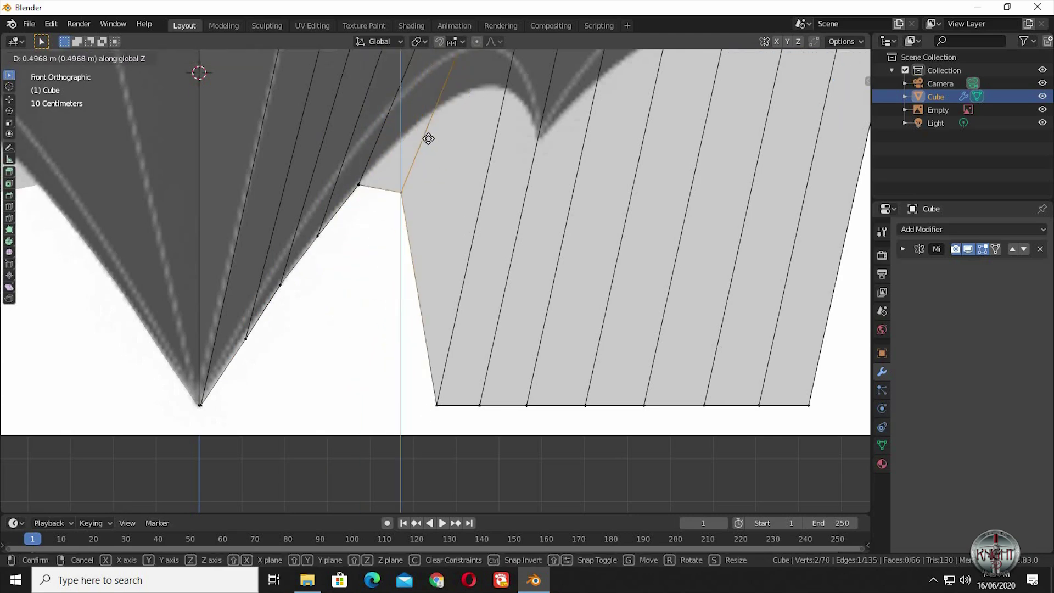
{"action": "left_click", "coordinate": [444, 355]}
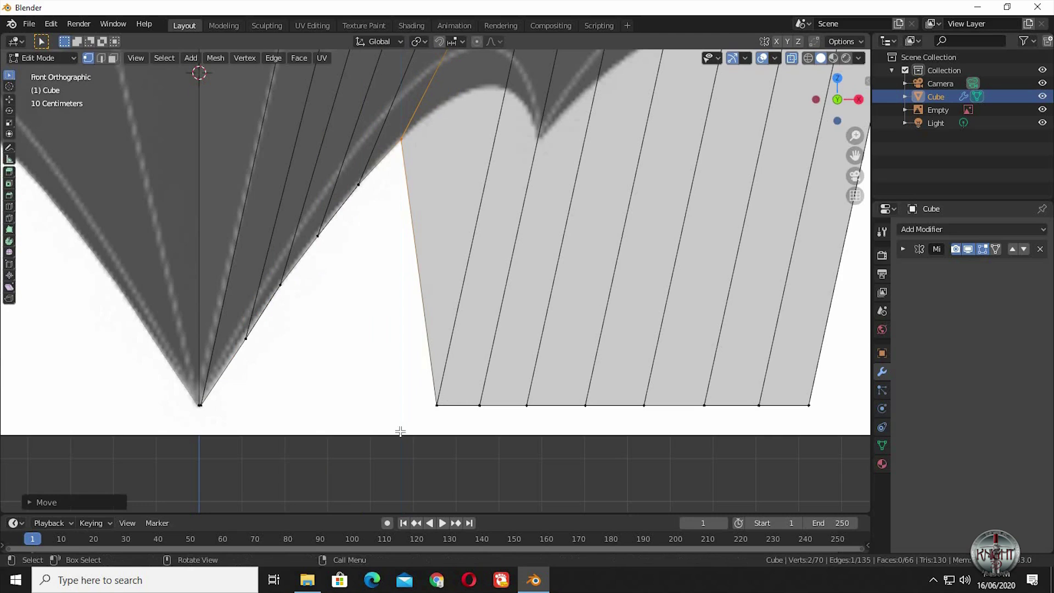
{"action": "left_click", "coordinate": [454, 391]}
{"action": "key", "text": "g"}
{"action": "key", "text": "z"}
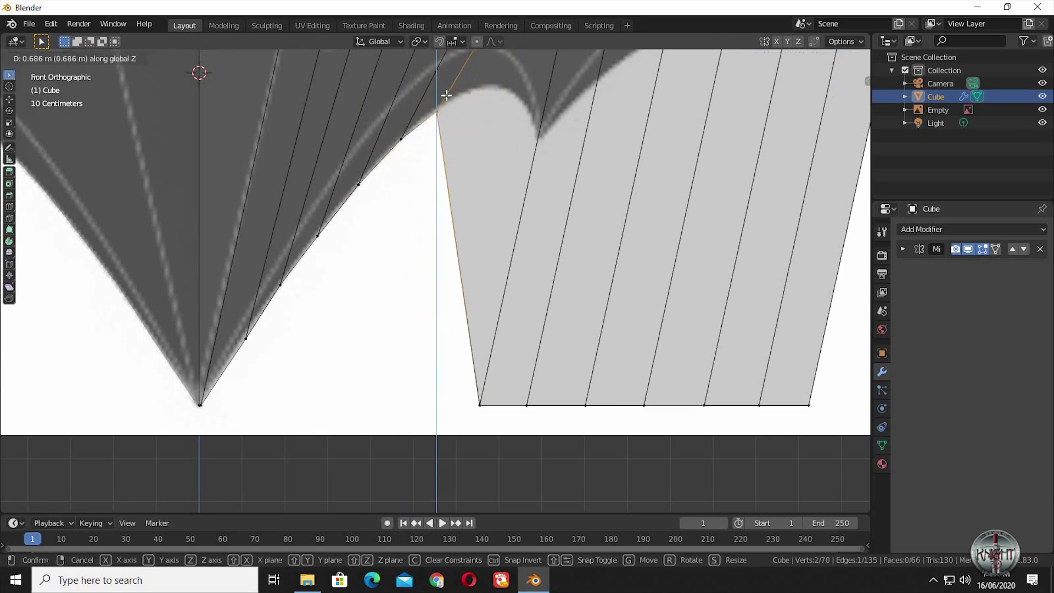
{"action": "left_click", "coordinate": [446, 94]}
Raise the seventh and eighth lower vertex pairs along Z to the inner arch's peak, then shift the eighth freely onto the curve
{"action": "left_click", "coordinate": [496, 378]}
{"action": "key", "text": "g"}
{"action": "key", "text": "z"}
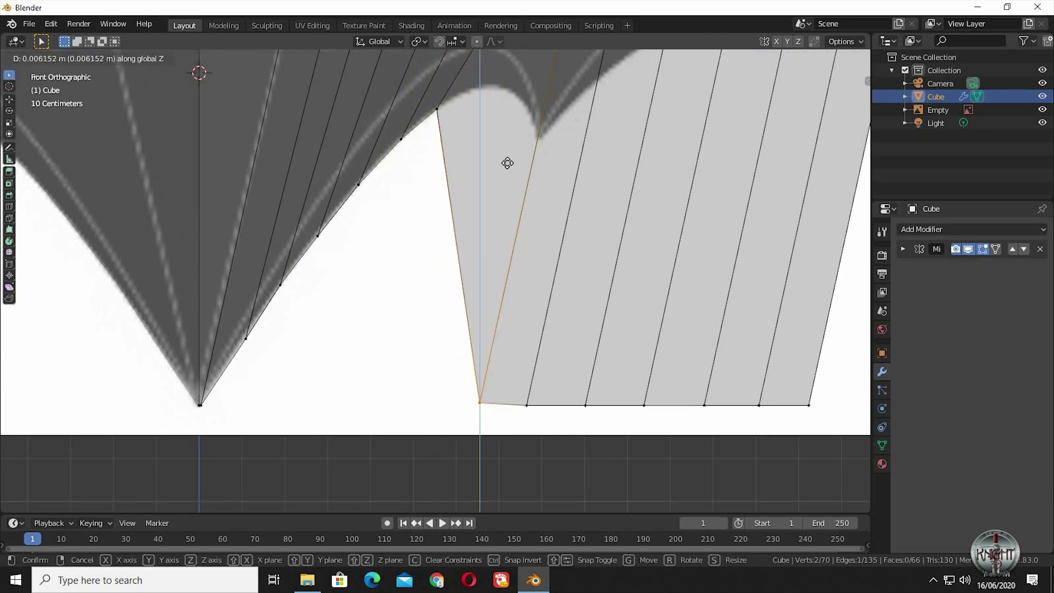
{"action": "left_click", "coordinate": [538, 209]}
{"action": "left_click", "coordinate": [549, 379]}
{"action": "key", "text": "g"}
{"action": "key", "text": "z"}
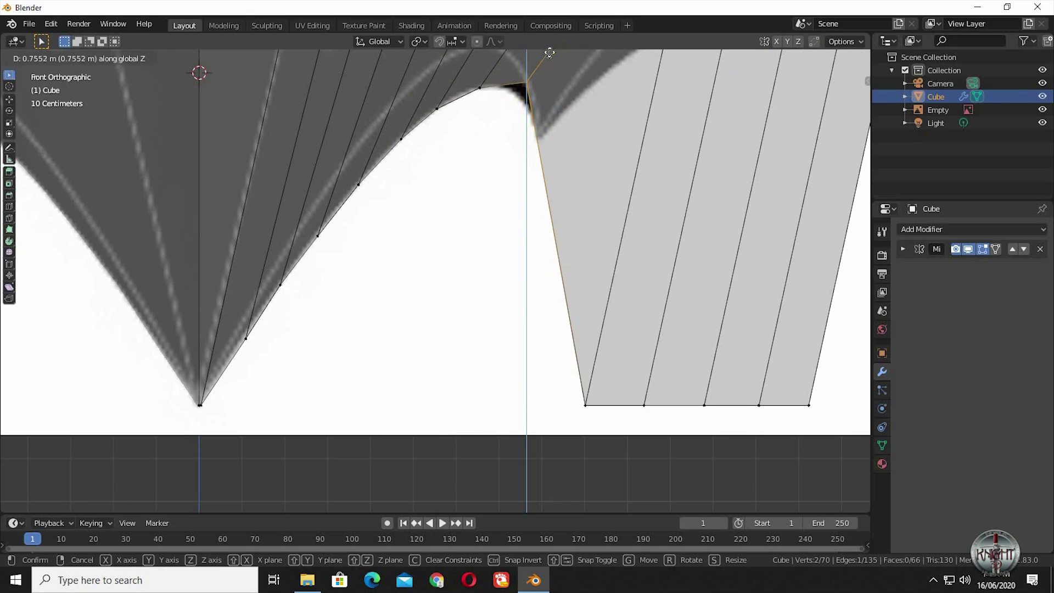
{"action": "left_click", "coordinate": [580, 147]}
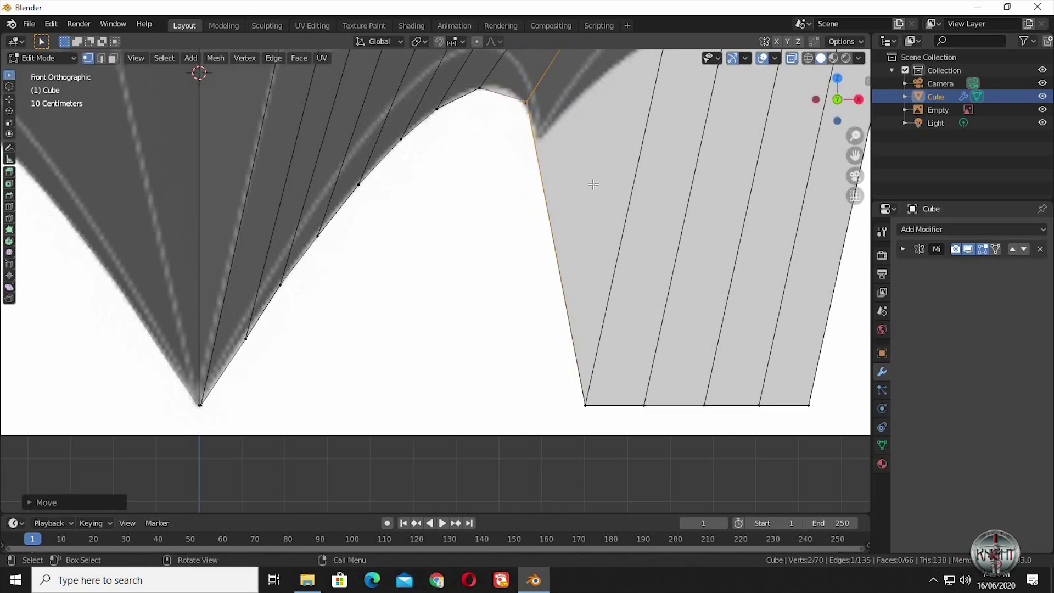
{"action": "scroll", "coordinate": [570, 218], "scroll_direction": "up", "scroll_amount": 2, "text": "shift"}
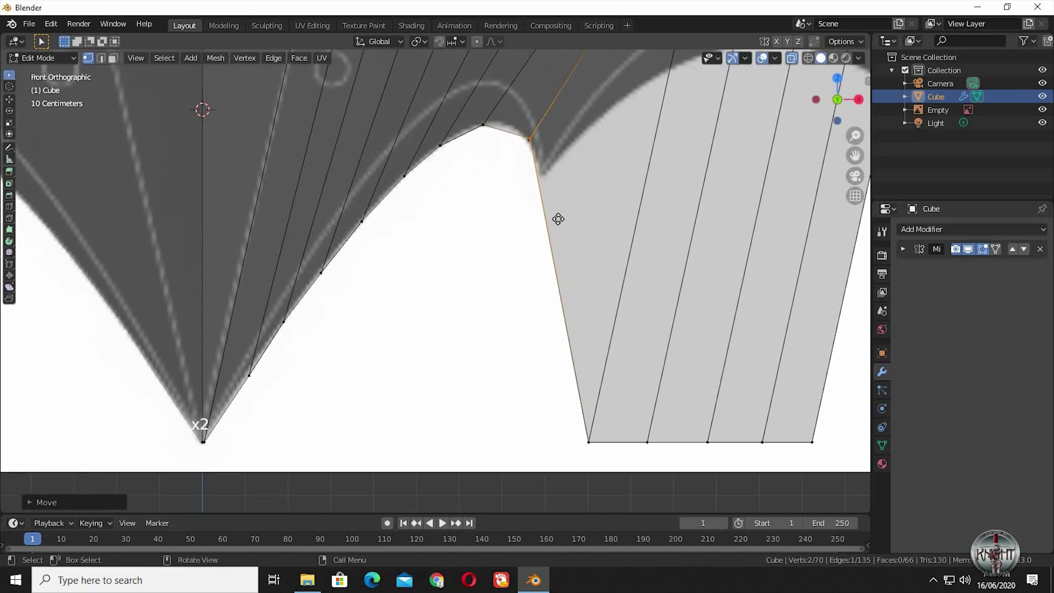
{"action": "key", "text": "g"}
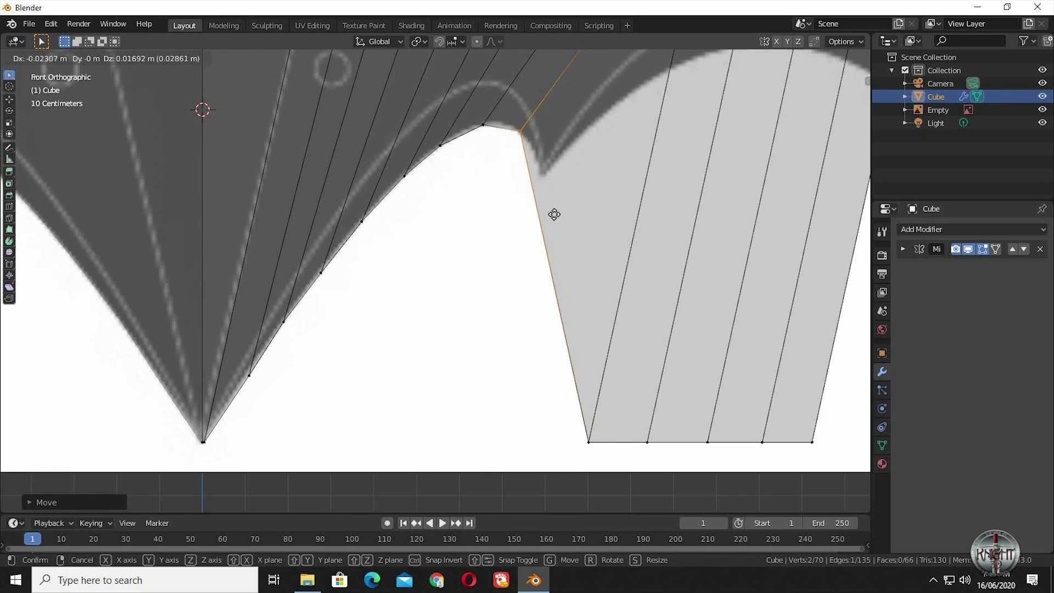
{"action": "left_click", "coordinate": [598, 307]}
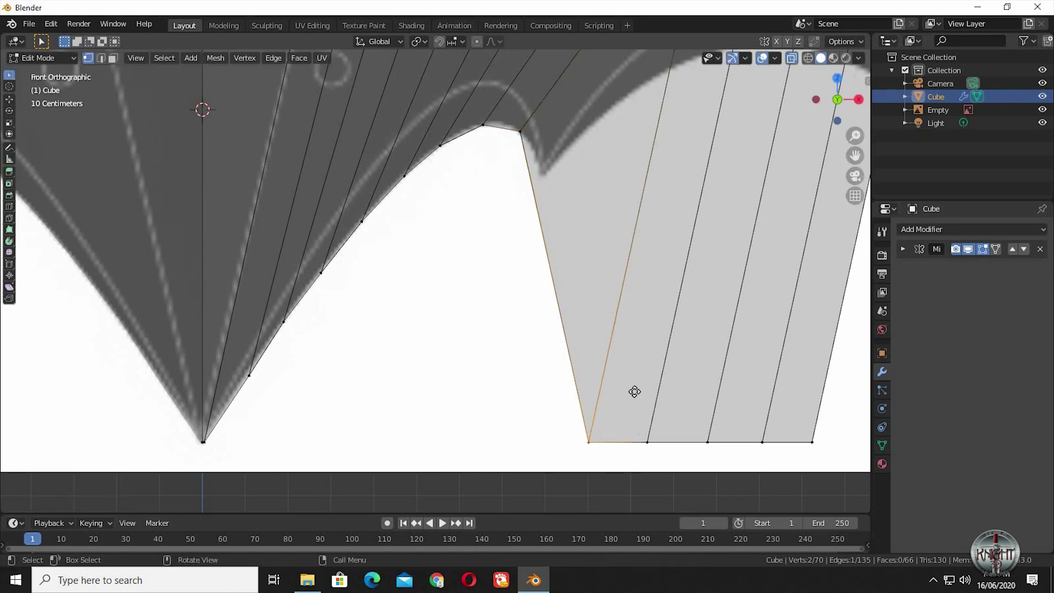
Move the ninth pair of lower wing vertices freely onto the tip of the spike between the two arches
{"action": "key", "text": "g"}
{"action": "left_click", "coordinate": [633, 179]}
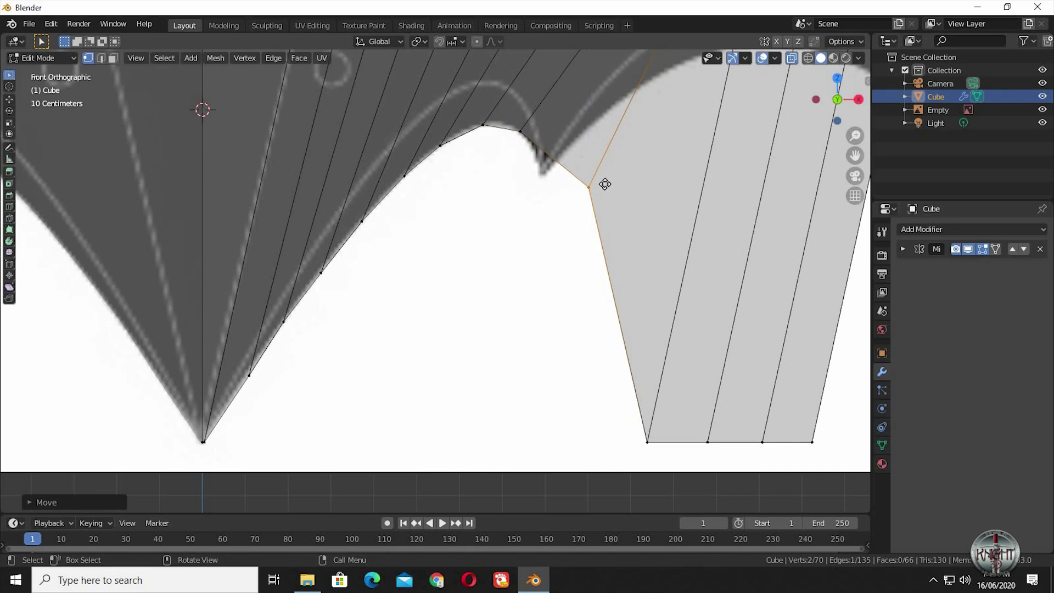
{"action": "key", "text": "g"}
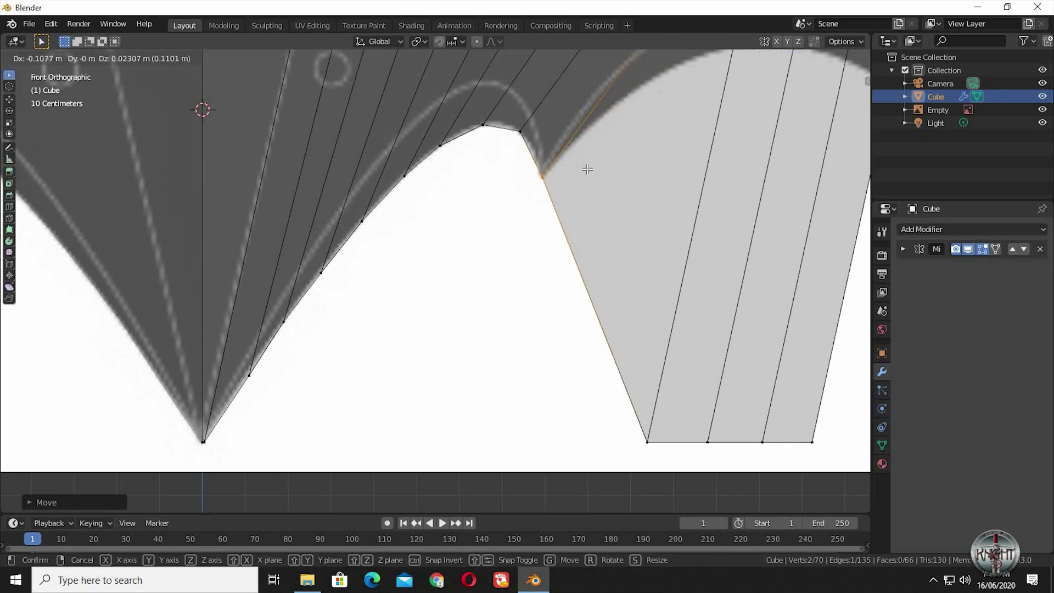
{"action": "left_click", "coordinate": [587, 170]}
Raise the first lower vertex pair past the spike along Z and nudge it onto the outer arch's edge
{"action": "key", "text": "g"}
{"action": "key", "text": "z"}
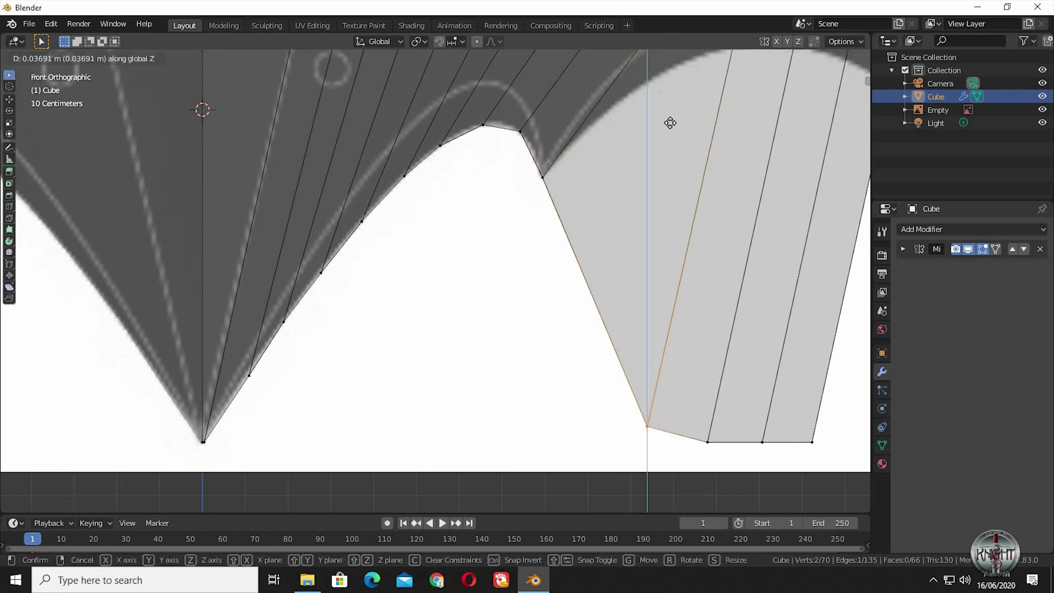
{"action": "left_click", "coordinate": [652, 77]}
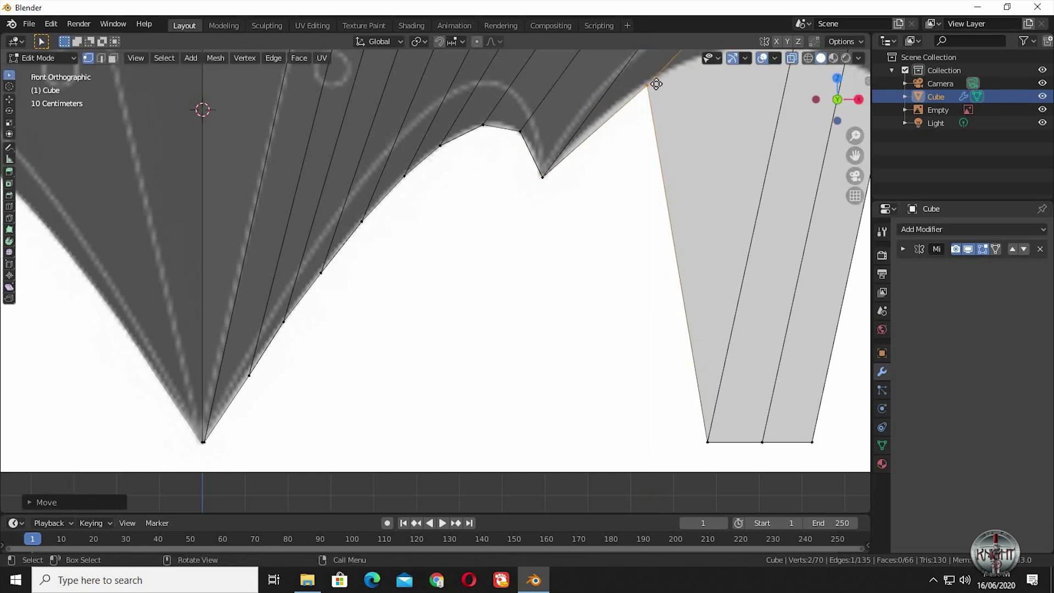
{"action": "key", "text": "g"}
{"action": "left_click", "coordinate": [656, 80]}
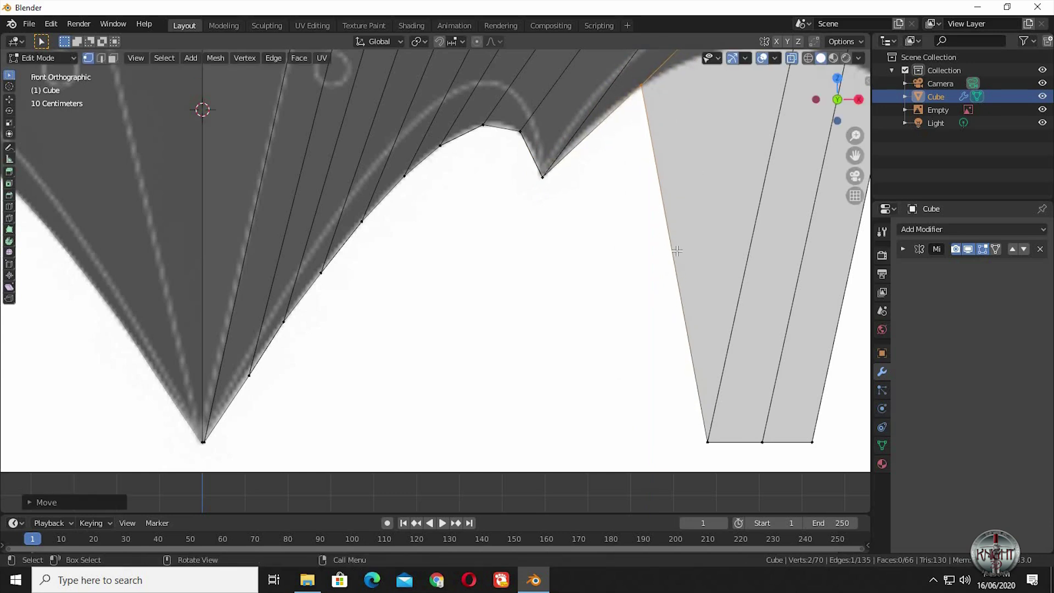
Raise the second lower vertex pair past the spike along Z onto the outer arch
{"action": "middle_click_drag", "start_coordinate": [676, 474], "coordinate": [591, 480], "text": "shift"}
{"action": "left_click", "coordinate": [662, 427]}
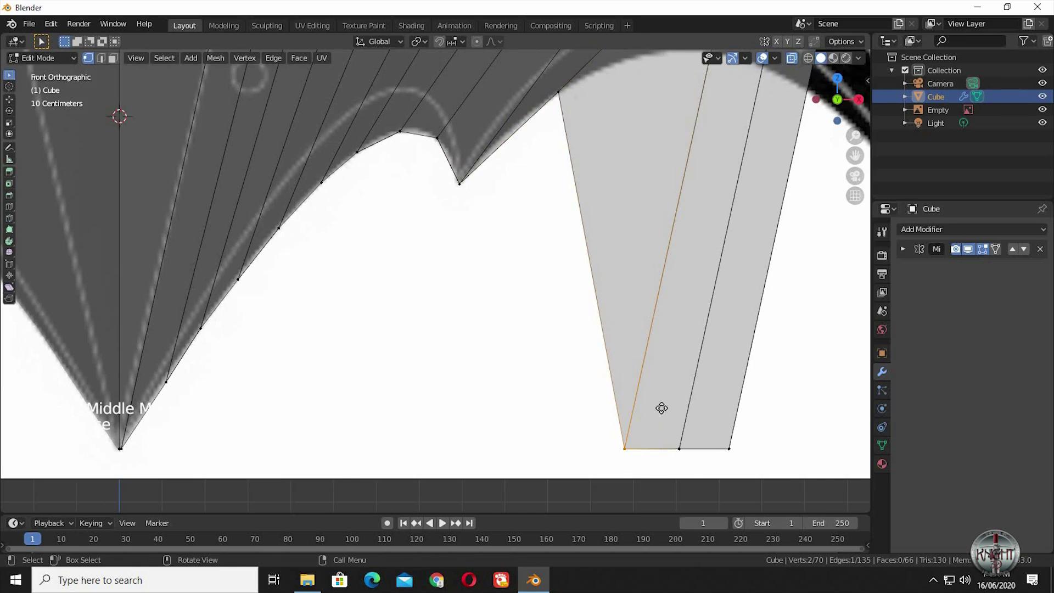
{"action": "key", "text": "g"}
{"action": "key", "text": "z"}
{"action": "left_click", "coordinate": [656, 466]}
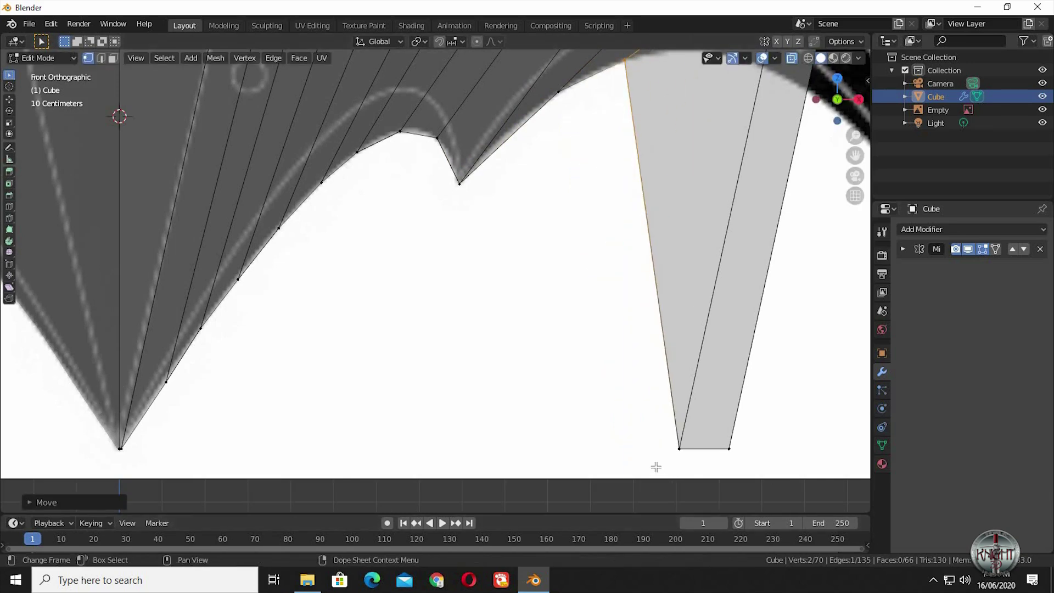
Raise the last two pairs of lower wing vertices along Z onto the peak of the outer arch
{"action": "left_click", "coordinate": [688, 462]}
{"action": "key", "text": "g"}
{"action": "key", "text": "z"}
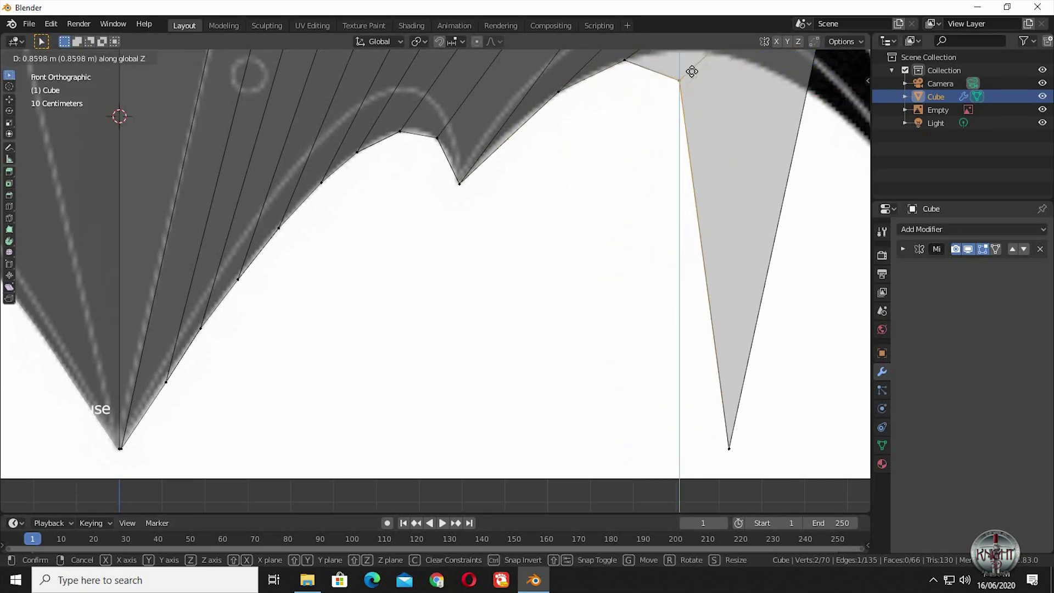
{"action": "left_click", "coordinate": [766, 415]}
{"action": "left_click_drag", "start_coordinate": [689, 471], "coordinate": [788, 410]}
{"action": "key", "text": "g"}
{"action": "key", "text": "z"}
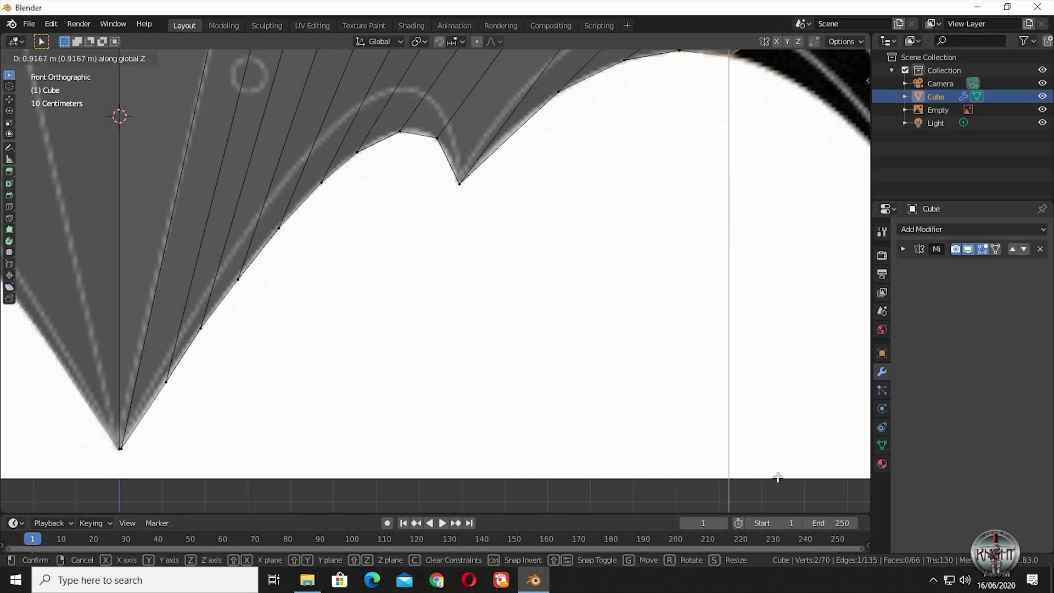
{"action": "left_click", "coordinate": [664, 468]}
Raise the upper-edge vertex pair where the wing's light inner line starts curving upward along Z onto that line
{"action": "middle_click_drag", "start_coordinate": [588, 419], "coordinate": [594, 268], "text": "shift"}
{"action": "middle_click_drag", "start_coordinate": [548, 409], "coordinate": [529, 424], "text": "shift"}
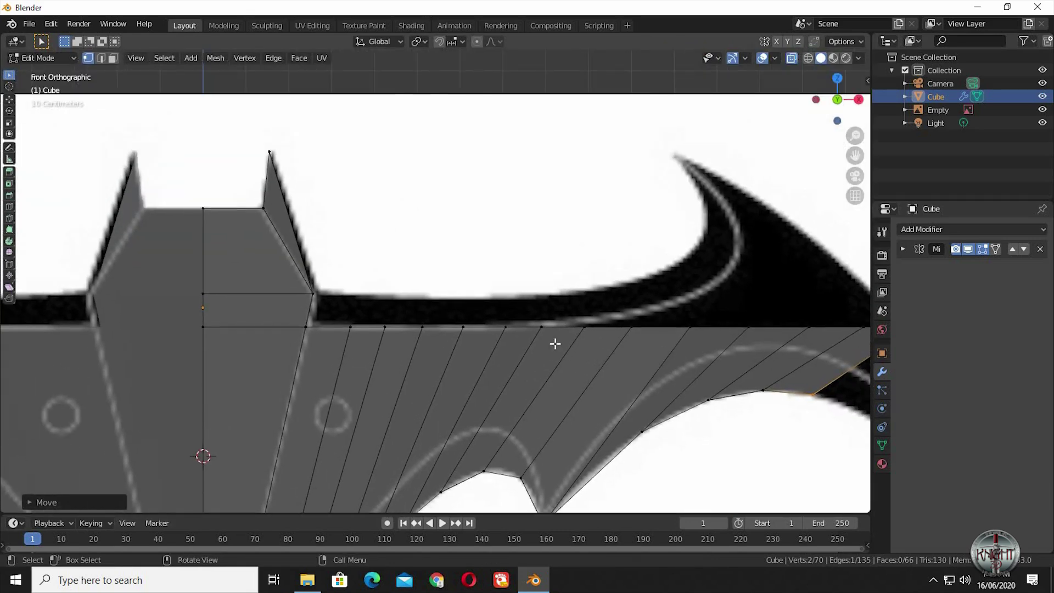
{"action": "left_click", "coordinate": [589, 349]}
{"action": "key", "text": "g"}
{"action": "key", "text": "z"}
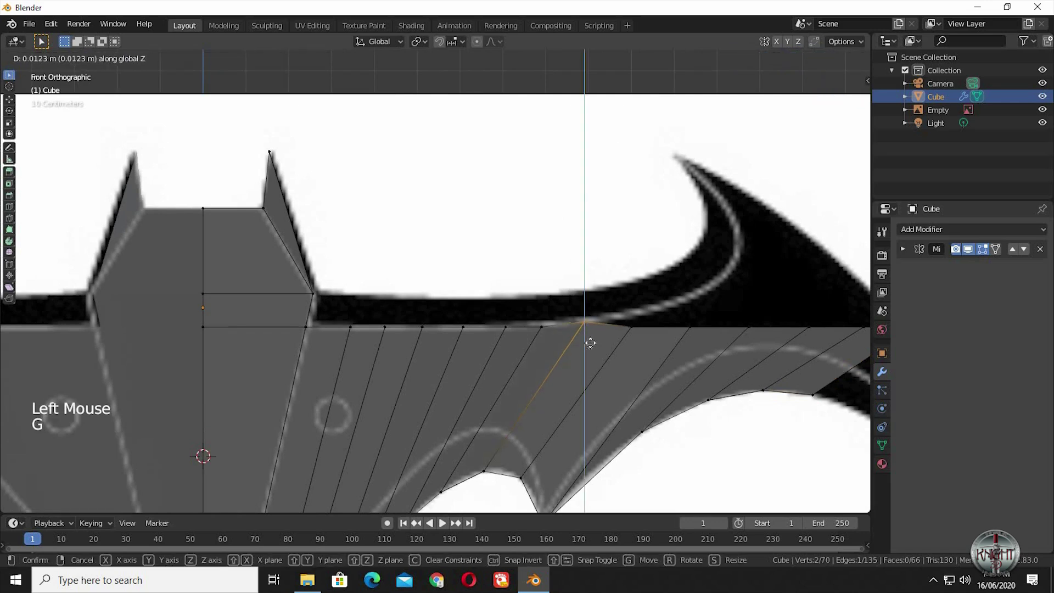
{"action": "left_click", "coordinate": [623, 336]}
Raise the next two upper-edge vertex pairs outward along Z onto the reference's light curved line
{"action": "left_click", "coordinate": [623, 329]}
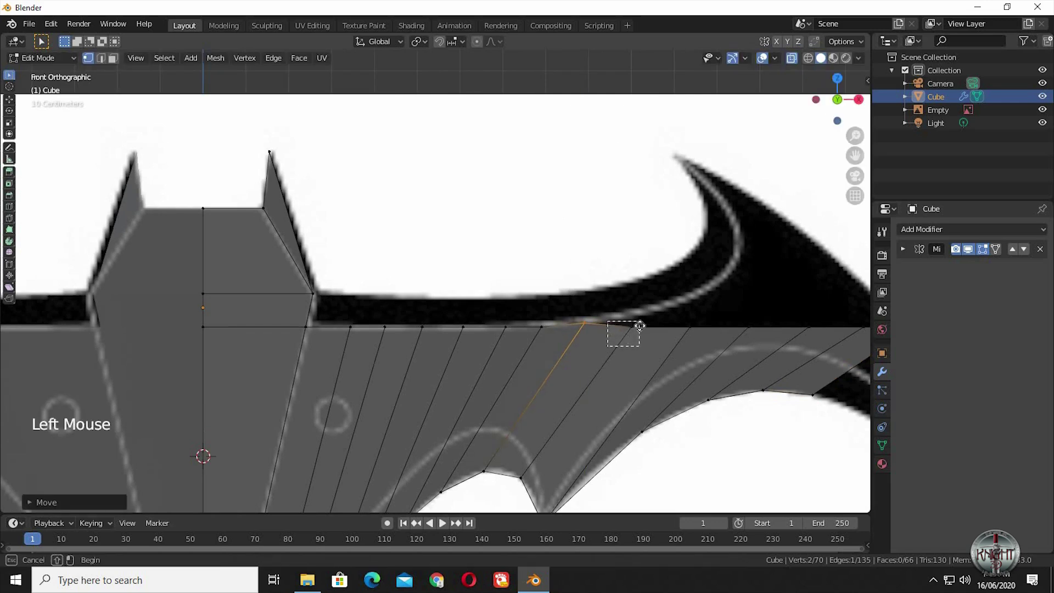
{"action": "key", "text": "g"}
{"action": "key", "text": "z"}
{"action": "left_click", "coordinate": [672, 337]}
{"action": "left_click", "coordinate": [701, 308]}
{"action": "key", "text": "g"}
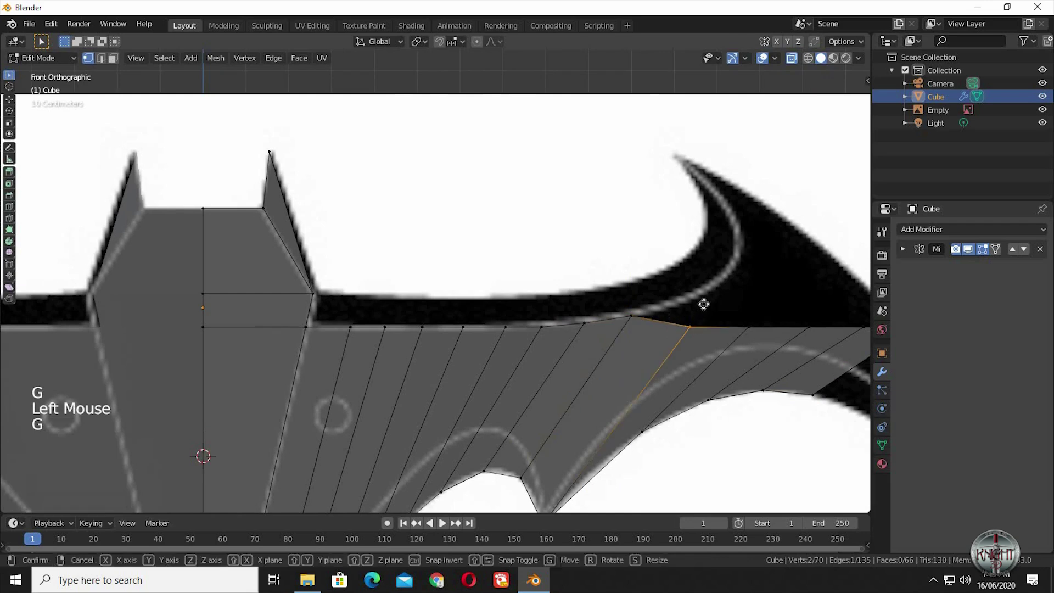
{"action": "key", "text": "z"}
{"action": "left_click", "coordinate": [703, 306]}
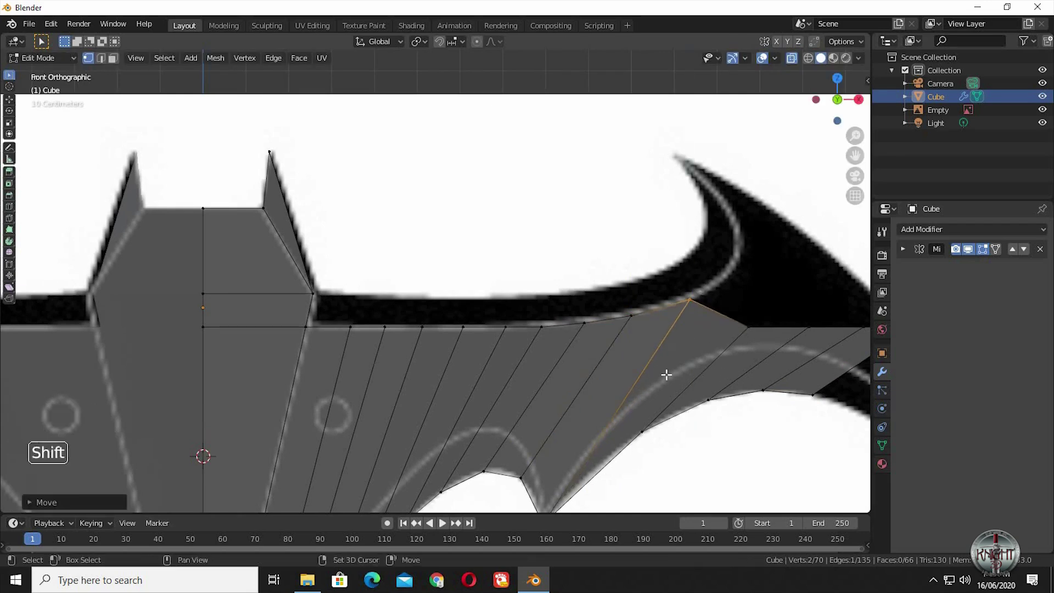
Raise the following upper-edge vertex pair along Z inside the black wing tip and readjust it level with its inner neighbour
{"action": "middle_click_drag", "start_coordinate": [745, 336], "coordinate": [690, 336], "text": "shift"}
{"action": "left_click", "coordinate": [713, 320]}
{"action": "left_click_drag", "start_coordinate": [713, 321], "coordinate": [711, 320]}
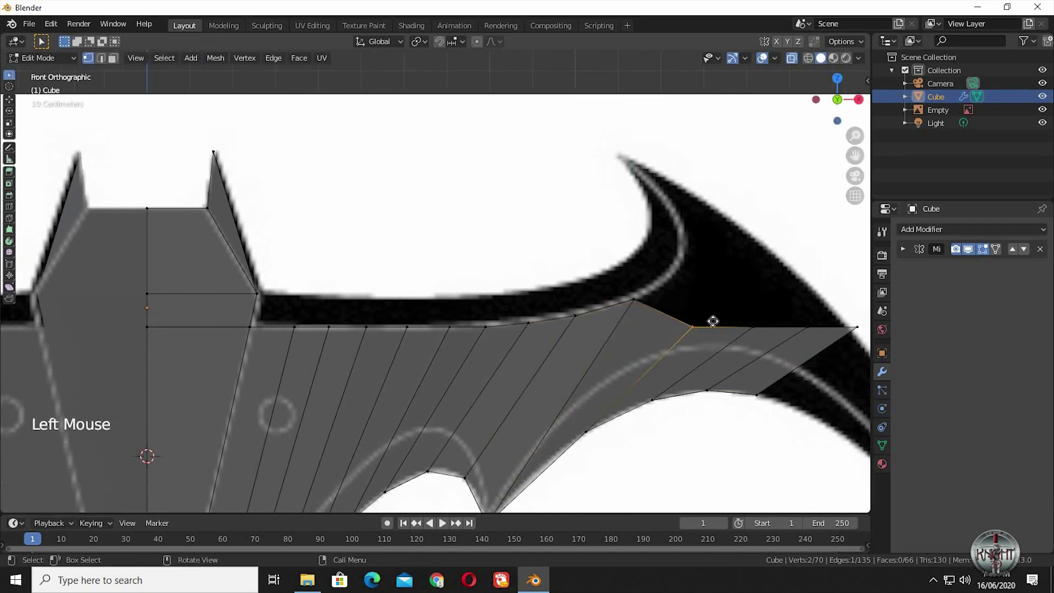
{"action": "key", "text": "g"}
{"action": "key", "text": "z"}
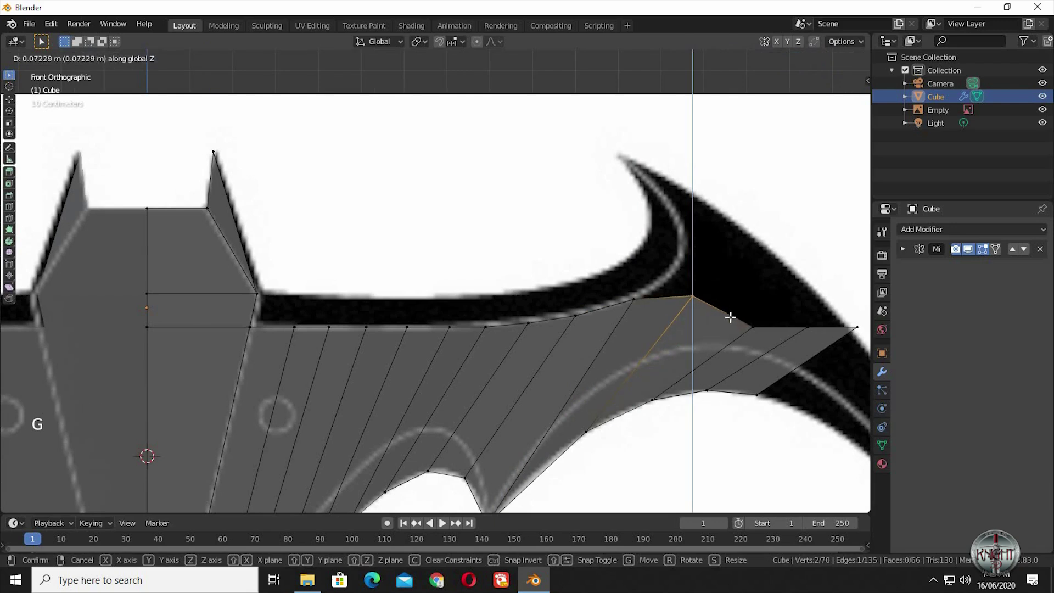
{"action": "left_click", "coordinate": [730, 317]}
{"action": "key", "text": "g"}
{"action": "key", "text": "z"}
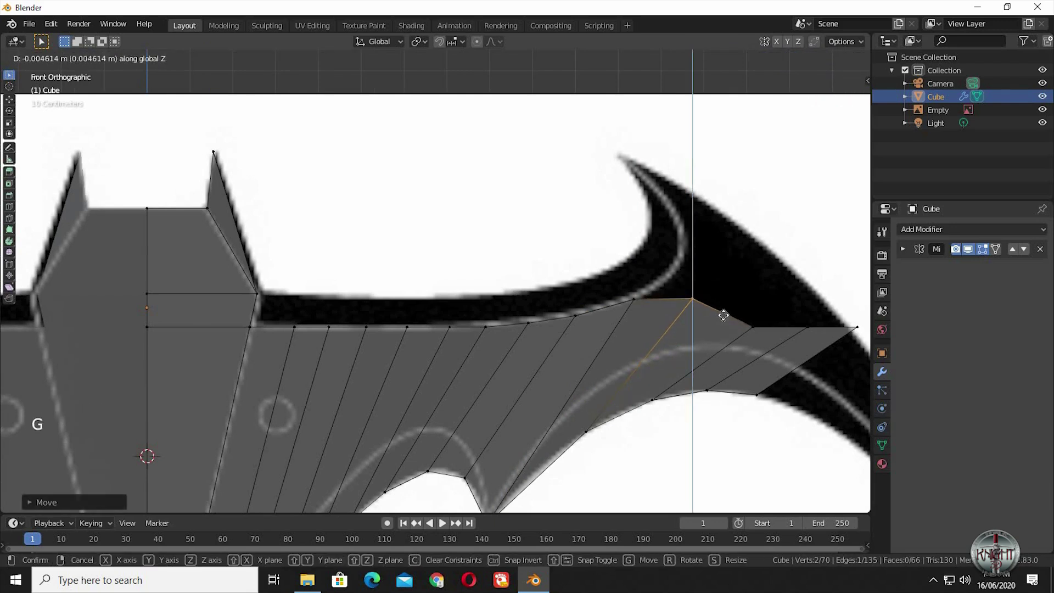
{"action": "left_click", "coordinate": [724, 316]}
Raise the two remaining upper-edge vertex pairs before the outer corner along Z, level with the pair beside them
{"action": "left_click_drag", "start_coordinate": [722, 333], "coordinate": [760, 315]}
{"action": "key", "text": "g"}
{"action": "key", "text": "z"}
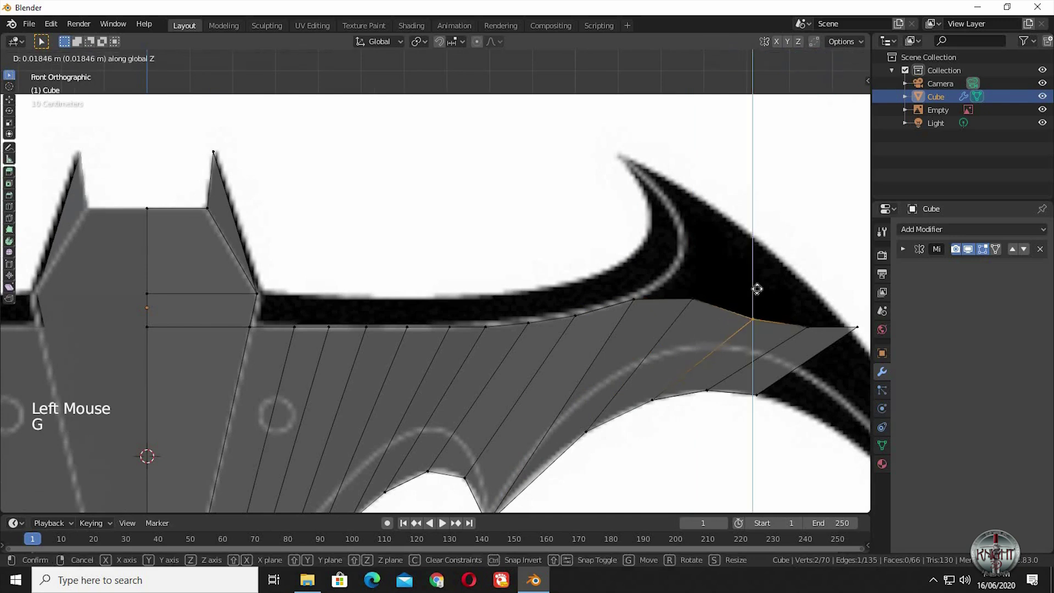
{"action": "left_click", "coordinate": [757, 289]}
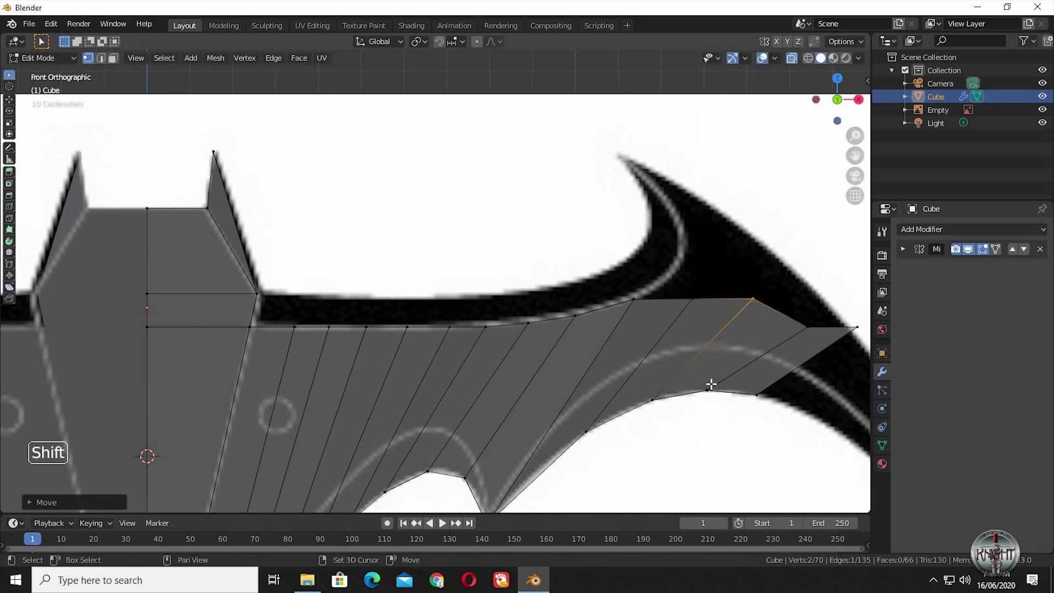
{"action": "middle_click_drag", "start_coordinate": [800, 326], "coordinate": [743, 336], "text": "shift"}
{"action": "left_click_drag", "start_coordinate": [720, 347], "coordinate": [761, 324]}
{"action": "key", "text": "g"}
{"action": "key", "text": "z"}
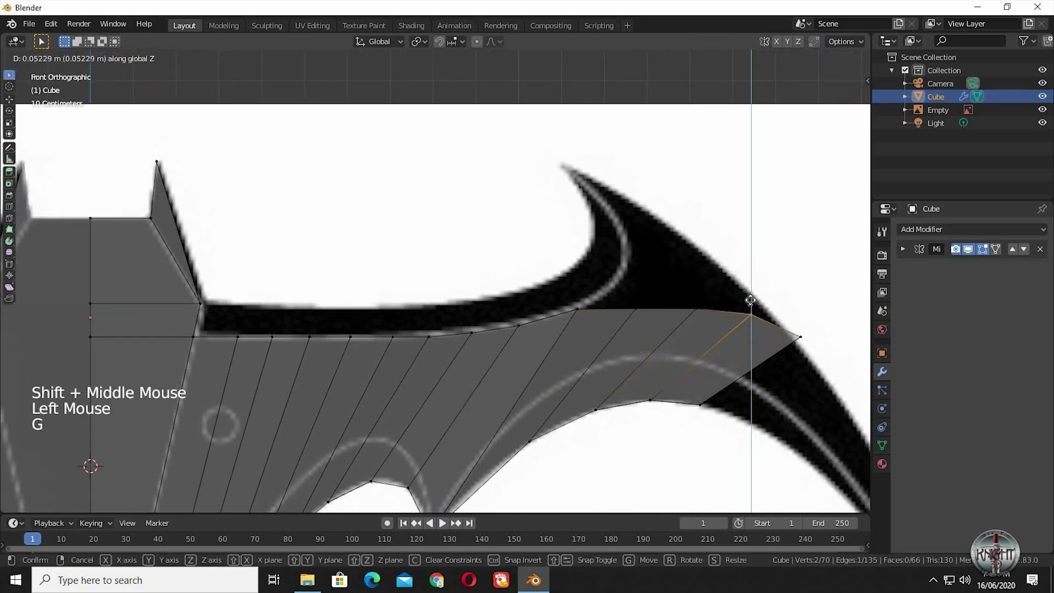
{"action": "left_click", "coordinate": [760, 321]}
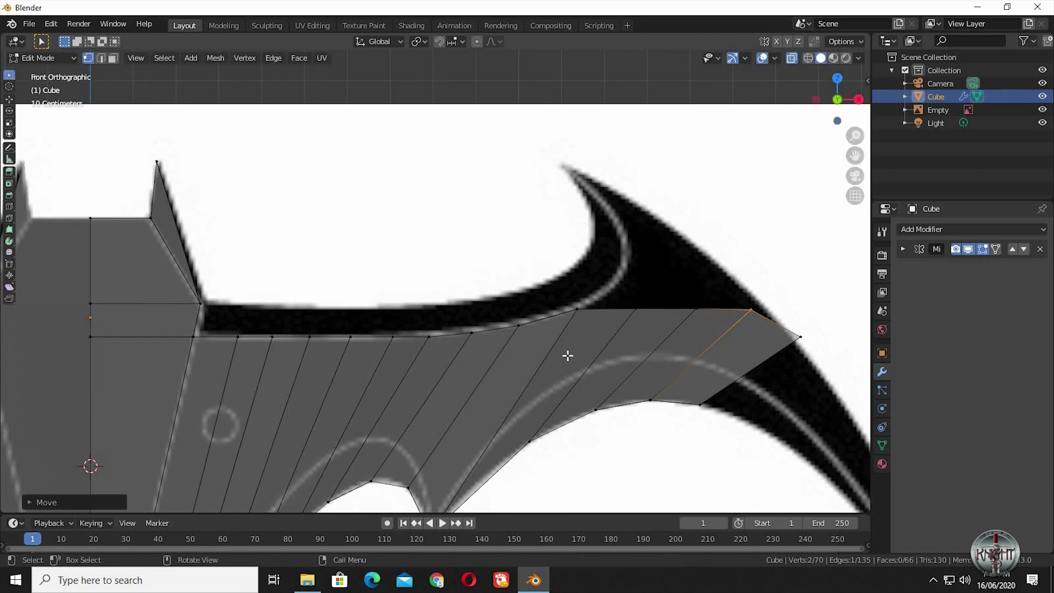
Shift the second and third raised upper-edge vertex pairs slightly inward along the light curved line
{"action": "left_click_drag", "start_coordinate": [505, 335], "coordinate": [582, 315]}
{"action": "key", "text": "g"}
{"action": "left_click", "coordinate": [519, 325]}
{"action": "key", "text": "g"}
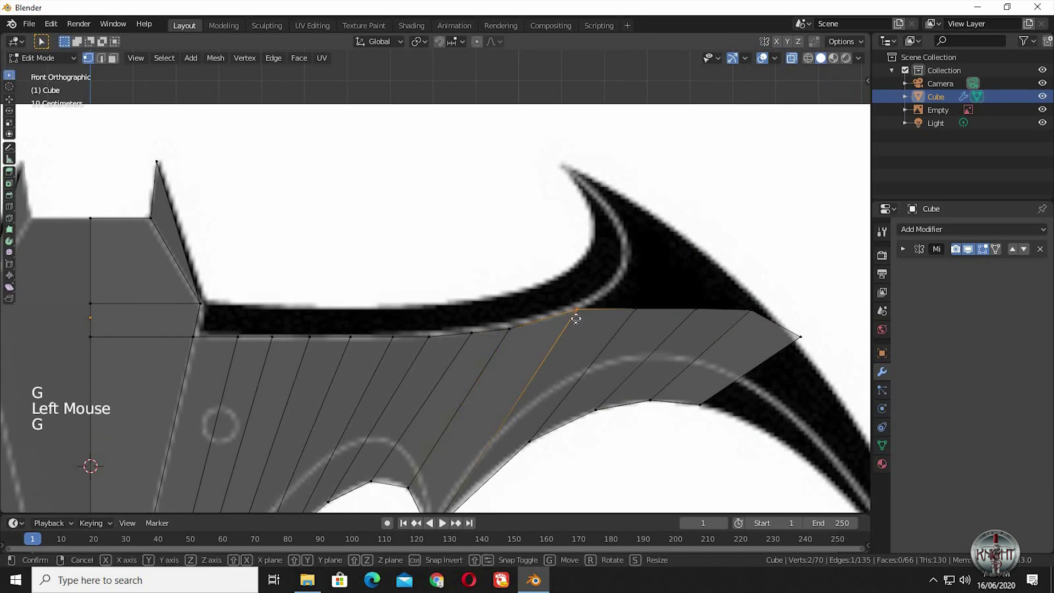
{"action": "left_click", "coordinate": [403, 355]}
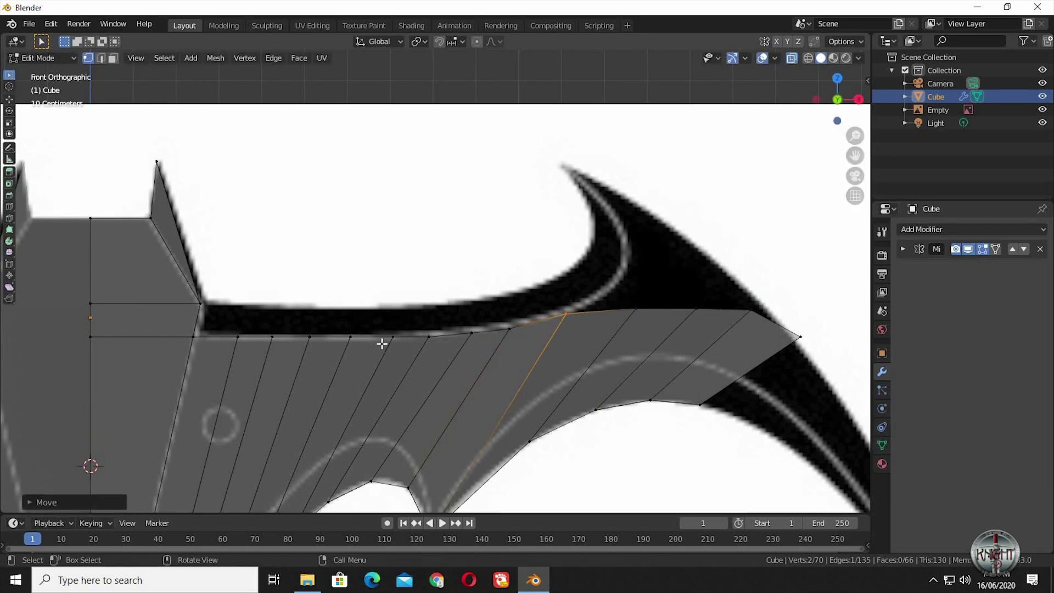
Nudge the upper-edge vertex pair at mid-wing slightly inward and reposition the pair just before the curve's rise on the light line
{"action": "left_click_drag", "start_coordinate": [381, 346], "coordinate": [401, 330]}
{"action": "key", "text": "g"}
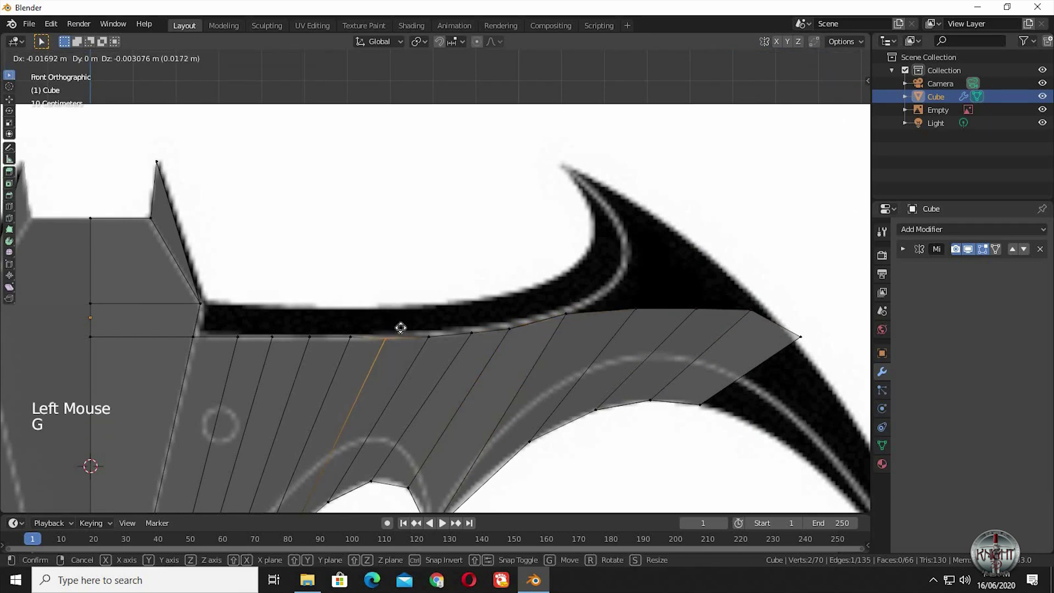
{"action": "left_click", "coordinate": [403, 329]}
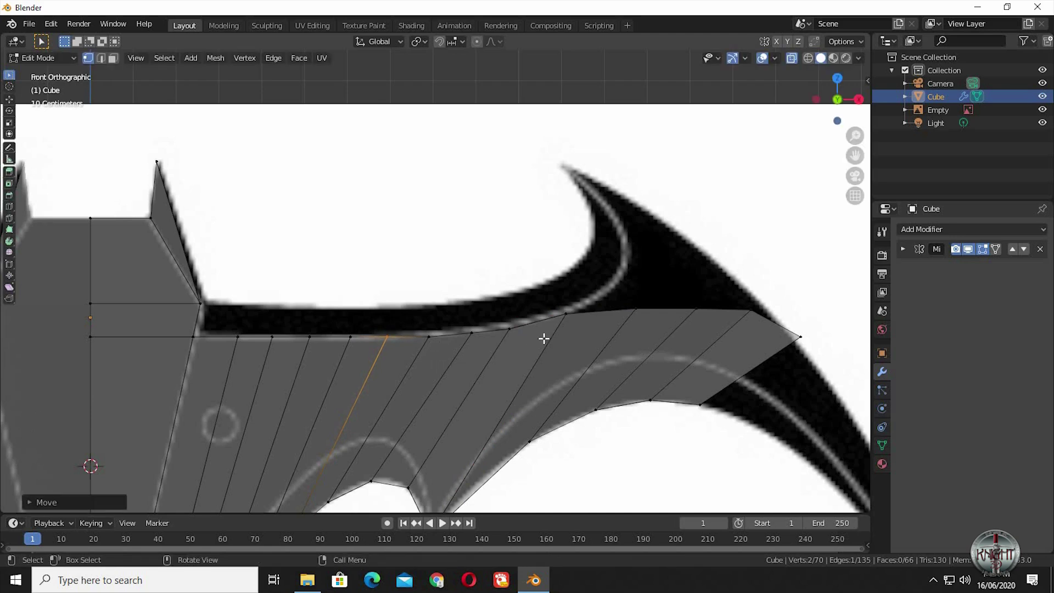
{"action": "left_click", "coordinate": [522, 324]}
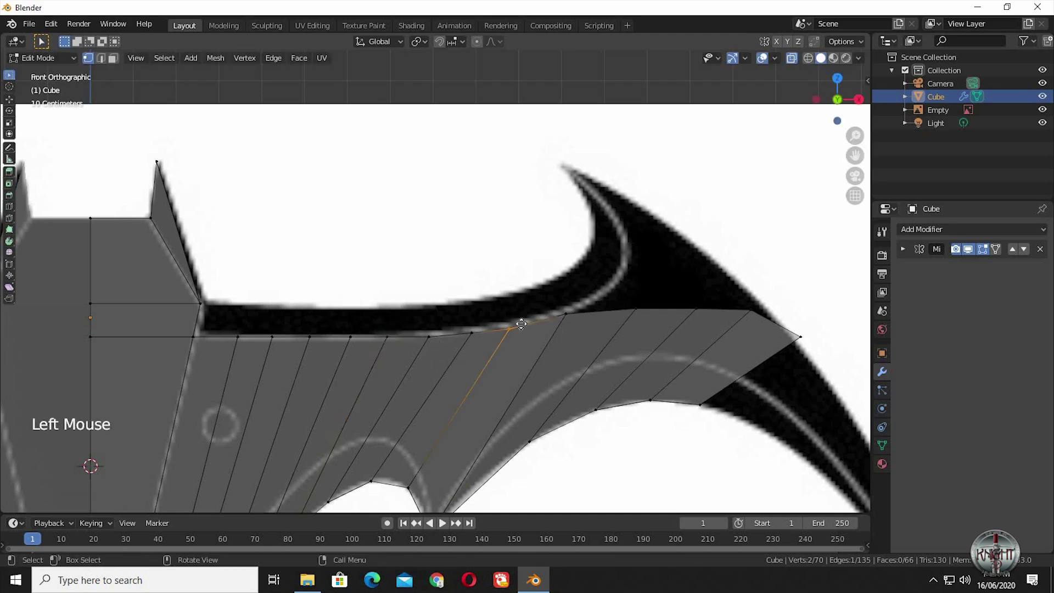
{"action": "key", "text": "g"}
{"action": "left_click", "coordinate": [521, 323]}
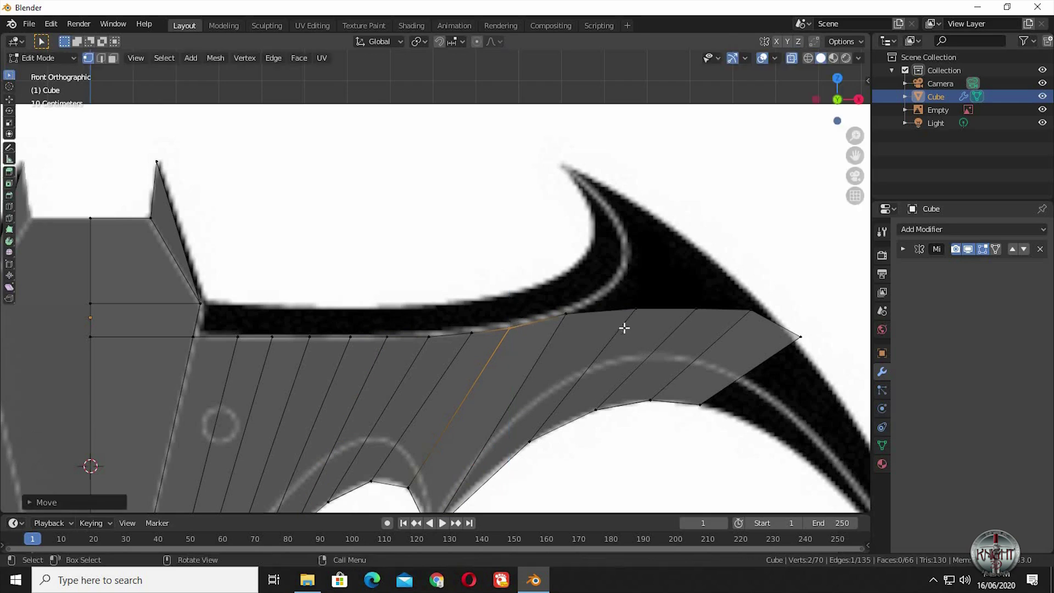
Shift the two upper-edge vertex pairs before the outer corner inward for even spacing and keep them level with their inner neighbour
{"action": "left_click", "coordinate": [689, 308]}
{"action": "key", "text": "g"}
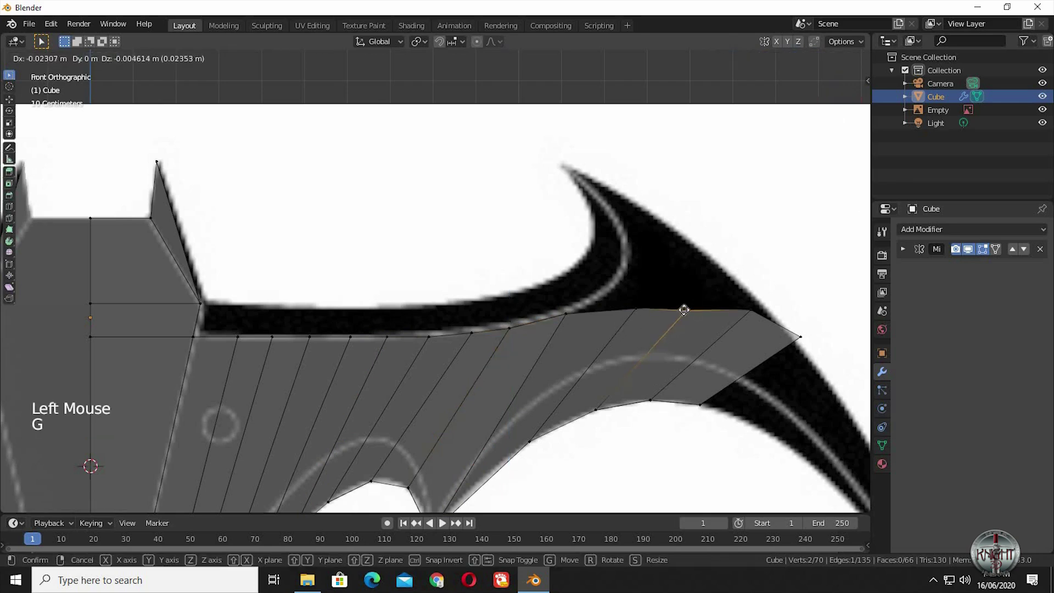
{"action": "left_click", "coordinate": [718, 322]}
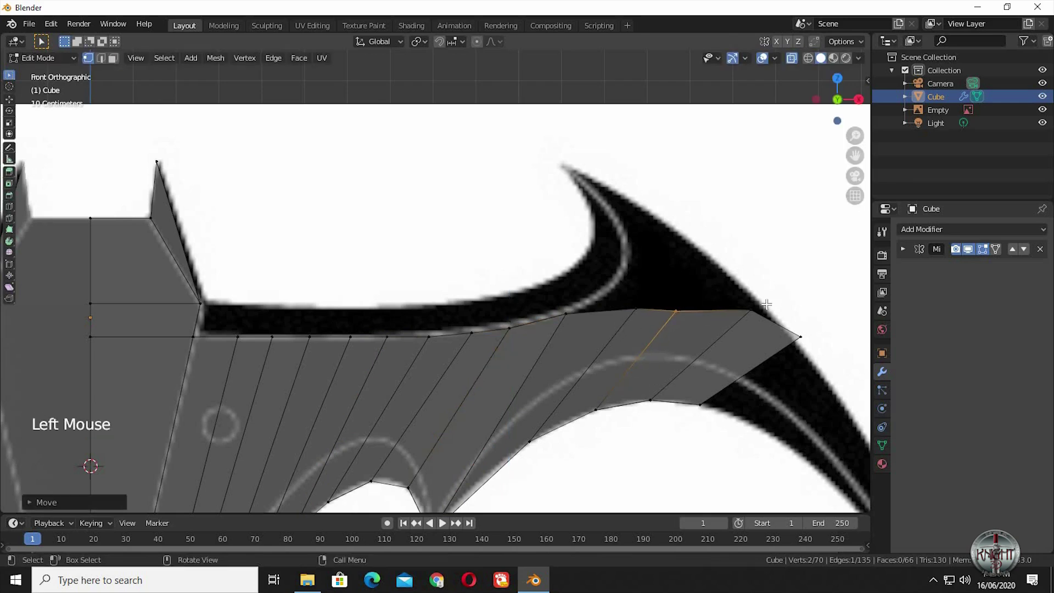
{"action": "left_click", "coordinate": [749, 311]}
{"action": "key", "text": "g"}
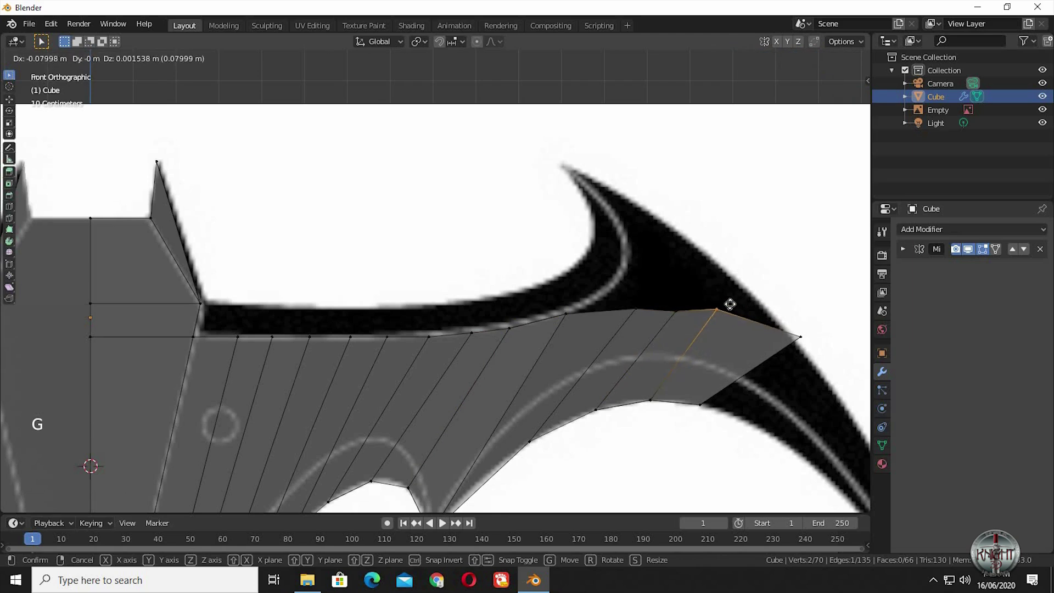
{"action": "key", "text": "x"}
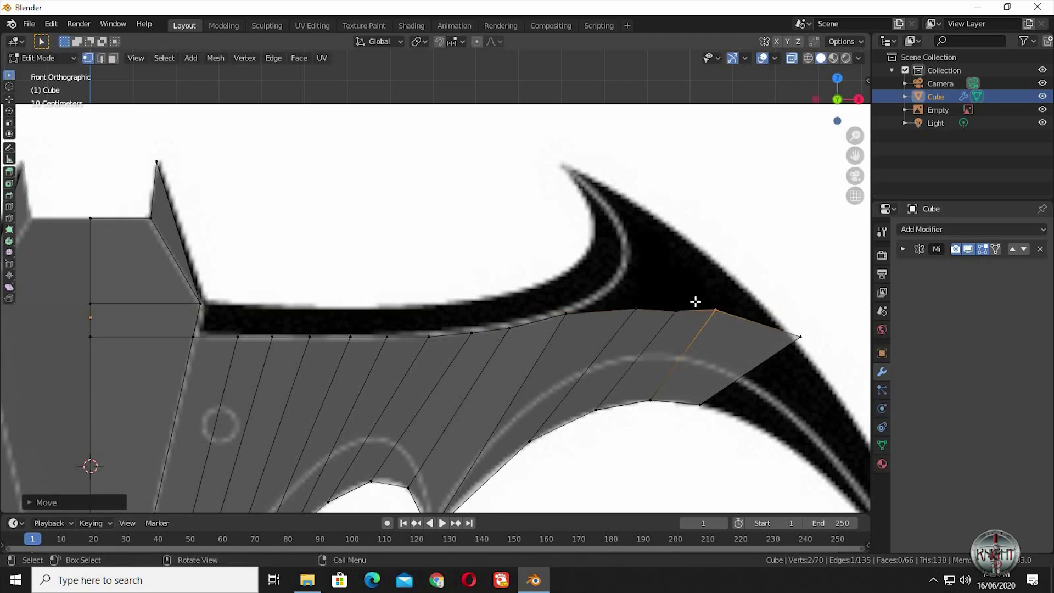
{"action": "left_click", "coordinate": [692, 300]}
{"action": "key", "text": "g"}
{"action": "key", "text": "z"}
{"action": "left_click", "coordinate": [692, 301]}
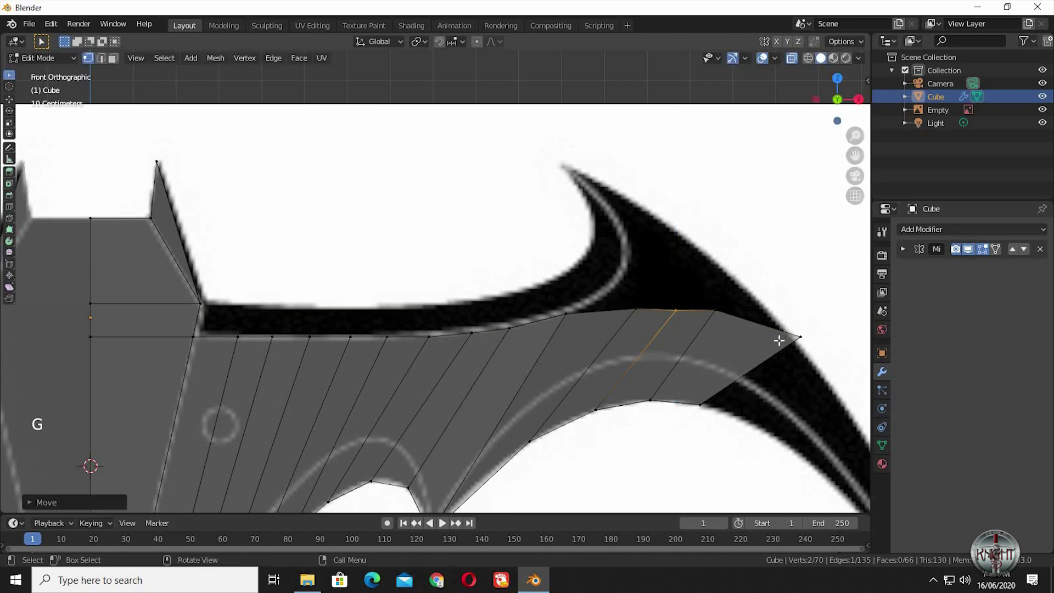
Raise the outer upper corner vertex pair along Z level with its neighbours and slide it inward along X onto the black wing's outer edge
{"action": "left_click", "coordinate": [818, 320]}
{"action": "key", "text": "g"}
{"action": "key", "text": "z"}
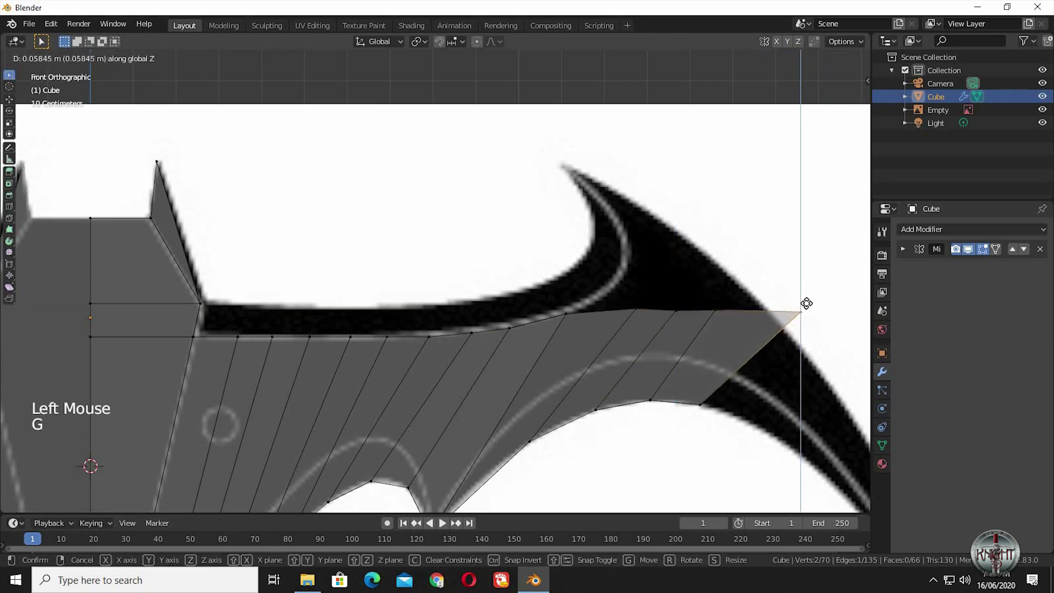
{"action": "left_click", "coordinate": [804, 312]}
{"action": "key", "text": "g"}
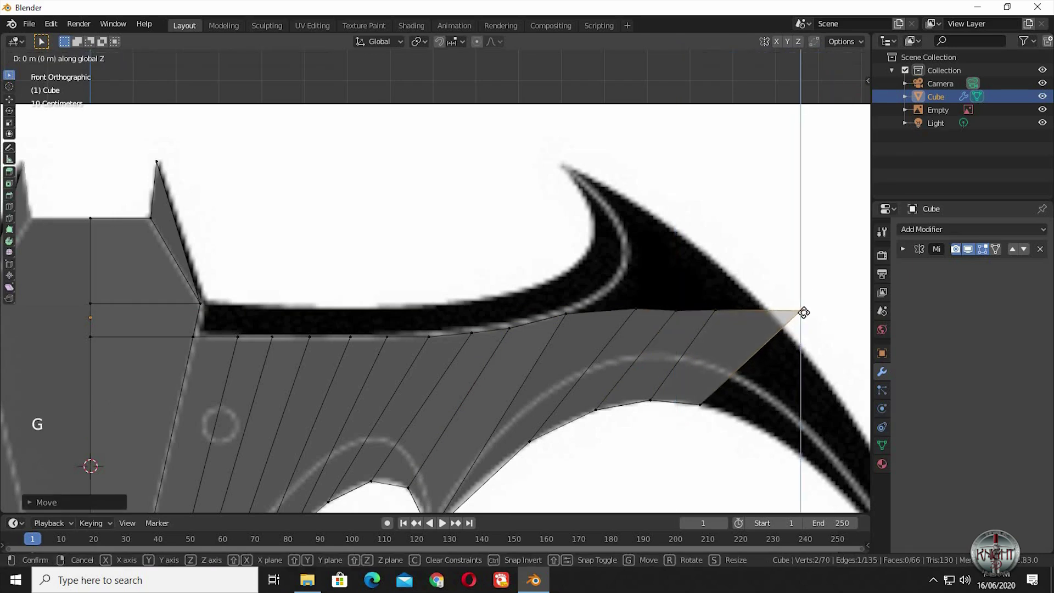
{"action": "key", "text": "x"}
{"action": "left_click", "coordinate": [790, 357]}
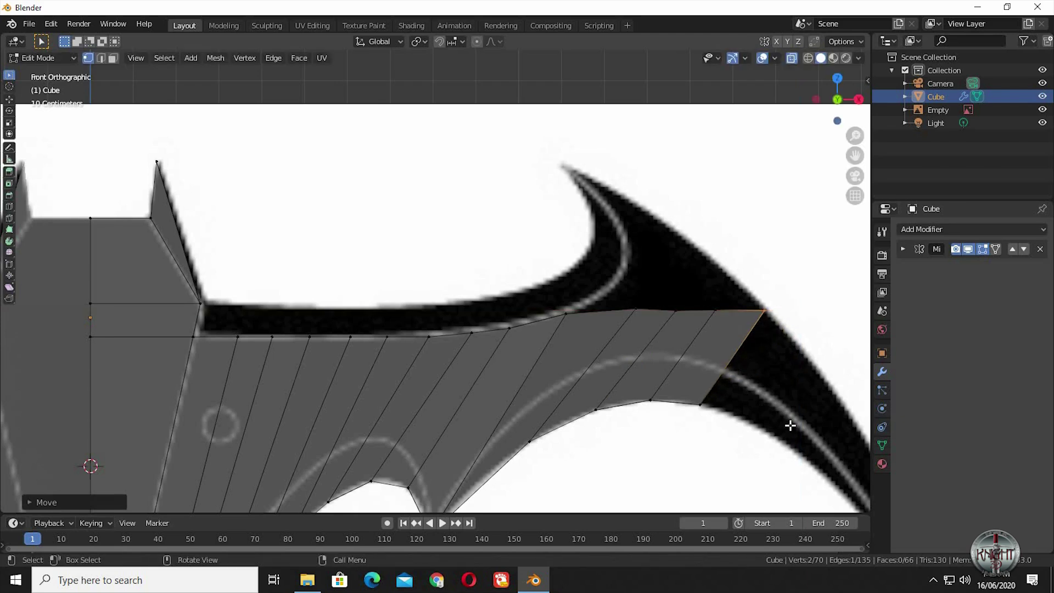
Add the lower outer corner vertex pair to the selection so the wing's whole end face is selected
{"action": "middle_click_drag", "start_coordinate": [710, 363], "coordinate": [533, 327], "text": "shift"}
{"action": "left_click", "coordinate": [715, 379], "text": "shift"}
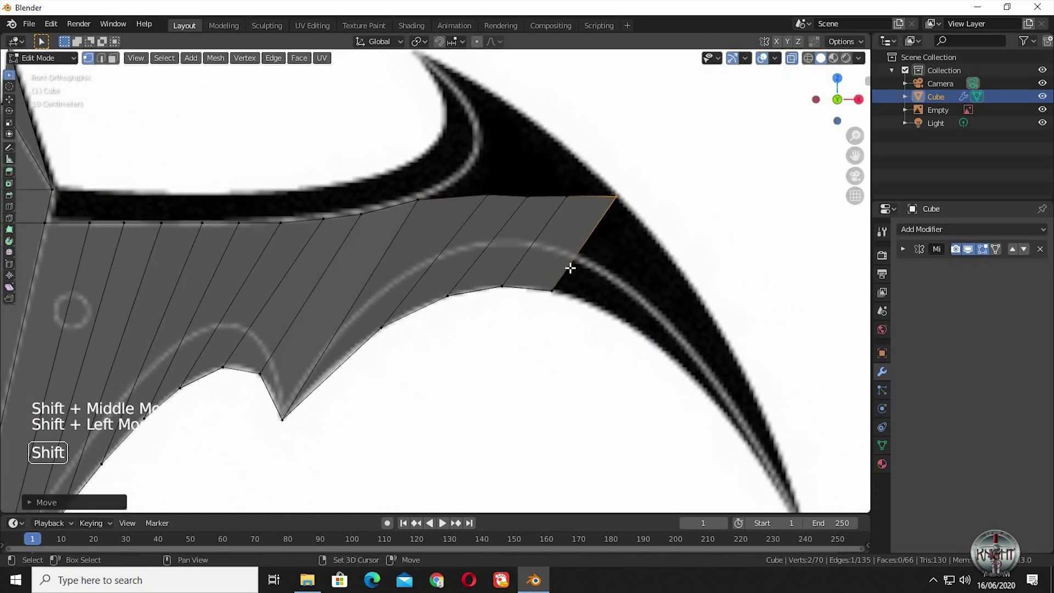
{"action": "key", "text": "e"}
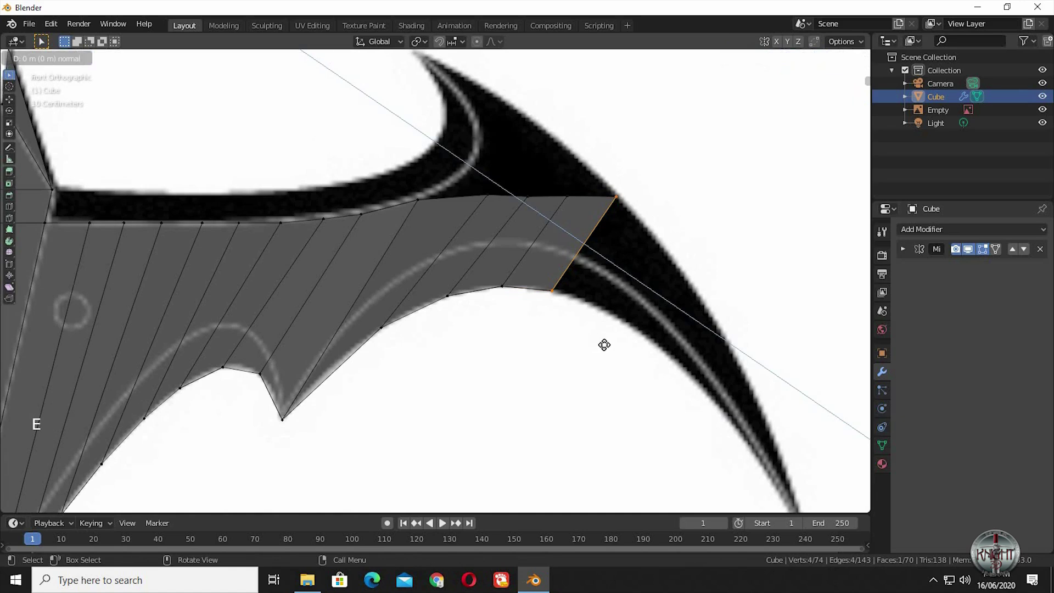
{"action": "left_click", "coordinate": [740, 391]}
{"action": "key", "text": "e"}
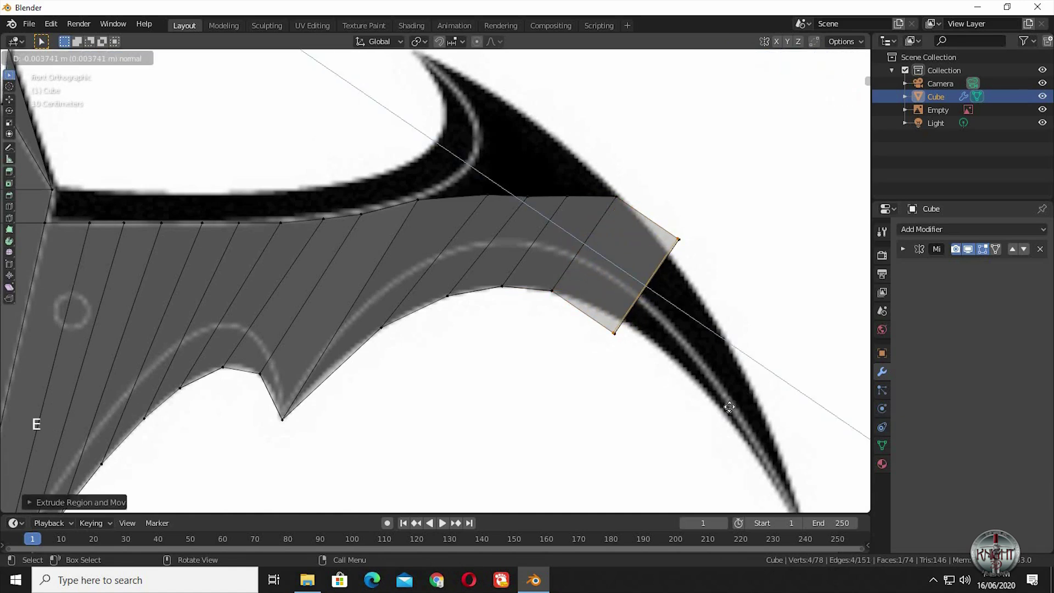
{"action": "key", "text": "Escape"}
{"action": "key", "text": "ctrl+z"}
{"action": "key", "text": "ctrl+z"}
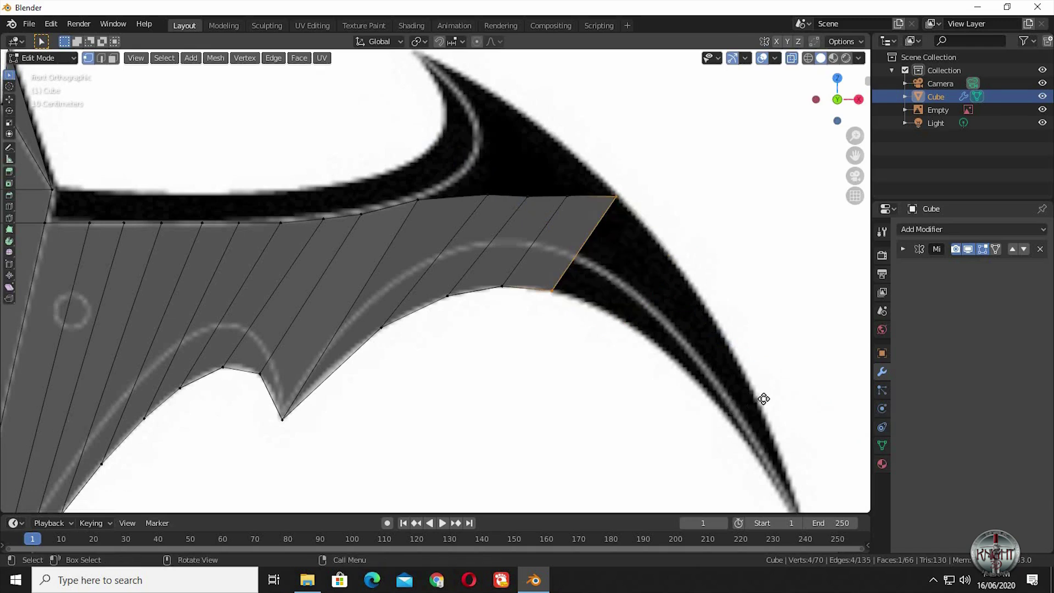
{"action": "key", "text": "g"}
{"action": "right_click", "coordinate": [720, 400]}
Extrude the wing's end face outward twice, rotating each new end face to follow the downward bend of the wing tip
{"action": "key", "text": "e"}
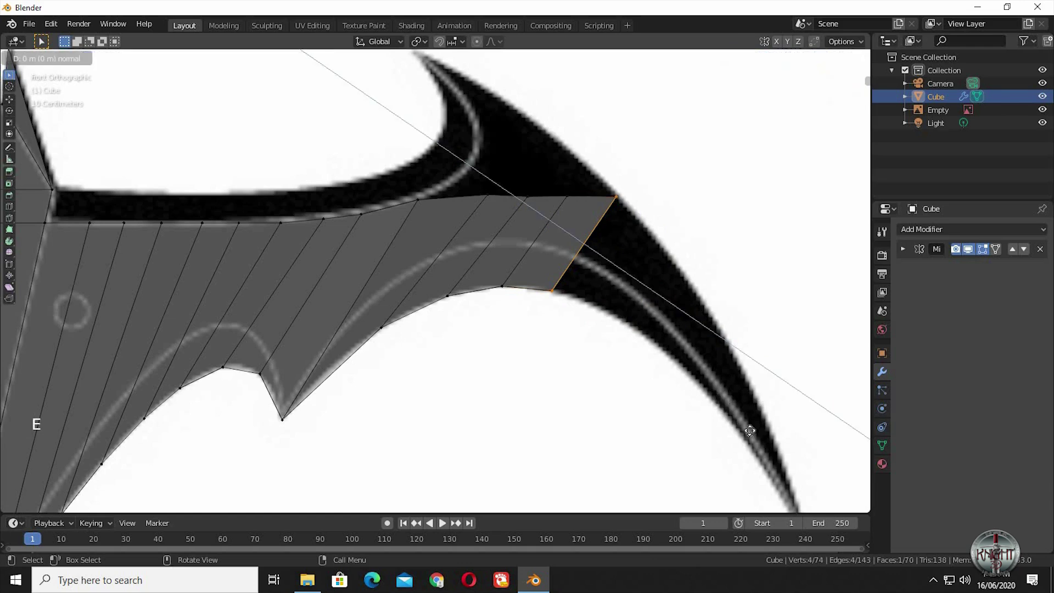
{"action": "left_click", "coordinate": [785, 450]}
{"action": "key", "text": "r"}
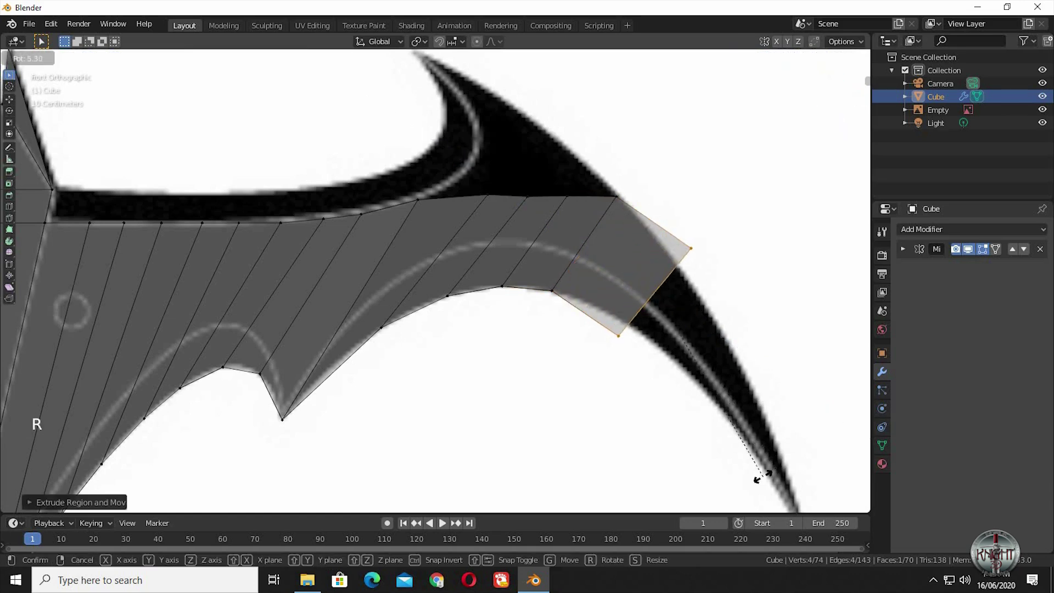
{"action": "left_click", "coordinate": [751, 477]}
{"action": "middle_click_drag", "start_coordinate": [720, 444], "coordinate": [588, 333], "text": "shift"}
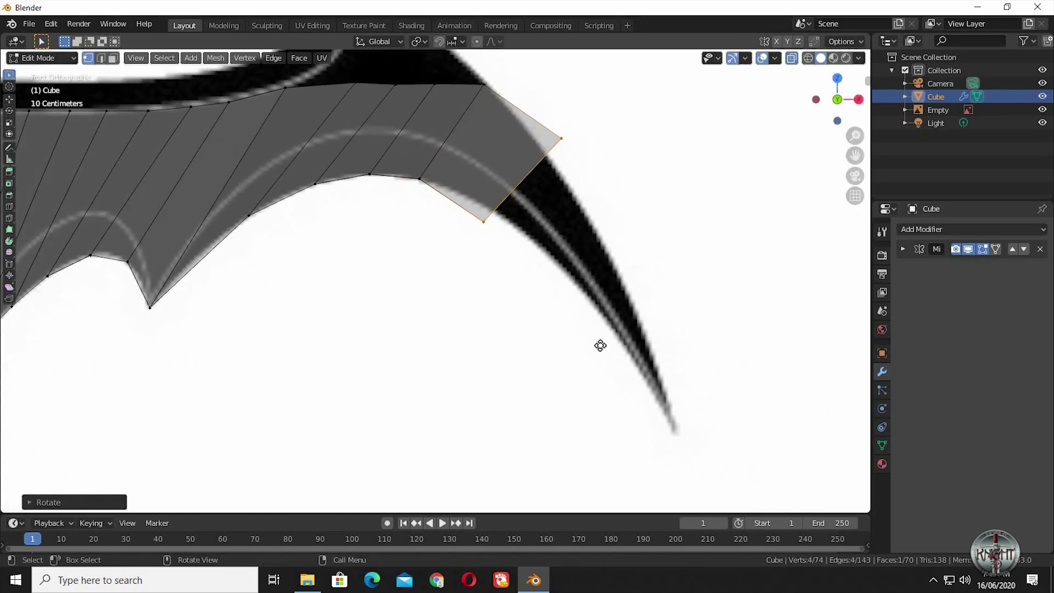
{"action": "key", "text": "e"}
{"action": "left_click", "coordinate": [696, 393]}
{"action": "key", "text": "r"}
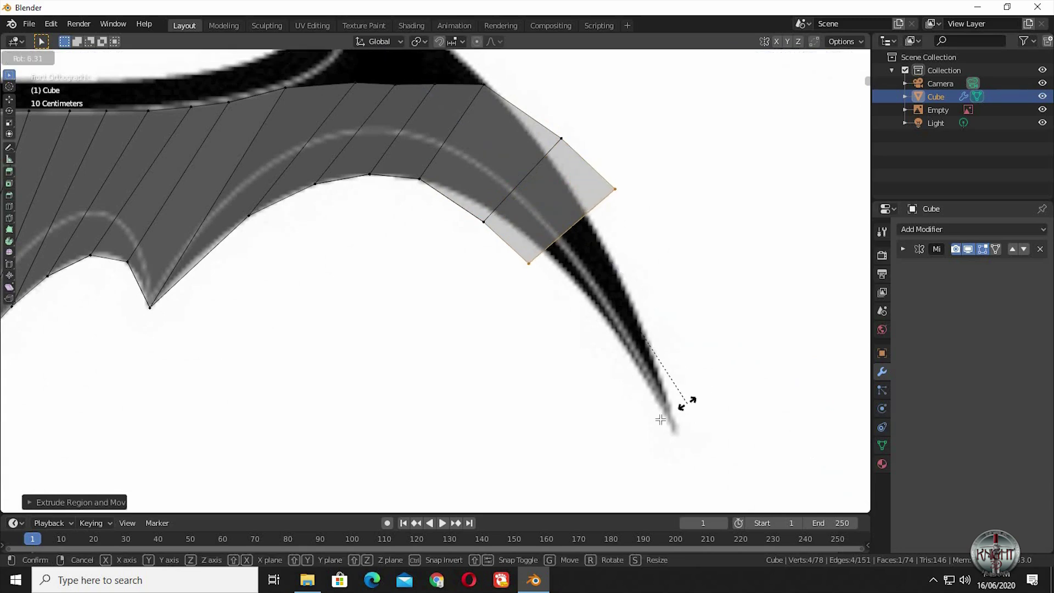
{"action": "left_click", "coordinate": [659, 414]}
Extrude a third segment toward the wing tip and rotate its end face to continue the bend
{"action": "mouse_move", "coordinate": [620, 371]}
{"action": "middle_mouse_down", "text": "shift"}
{"action": "mouse_move", "coordinate": [609, 358]}
{"action": "mouse_move", "coordinate": [618, 364]}
{"action": "middle_mouse_up", "text": "shift"}
{"action": "key", "text": "e"}
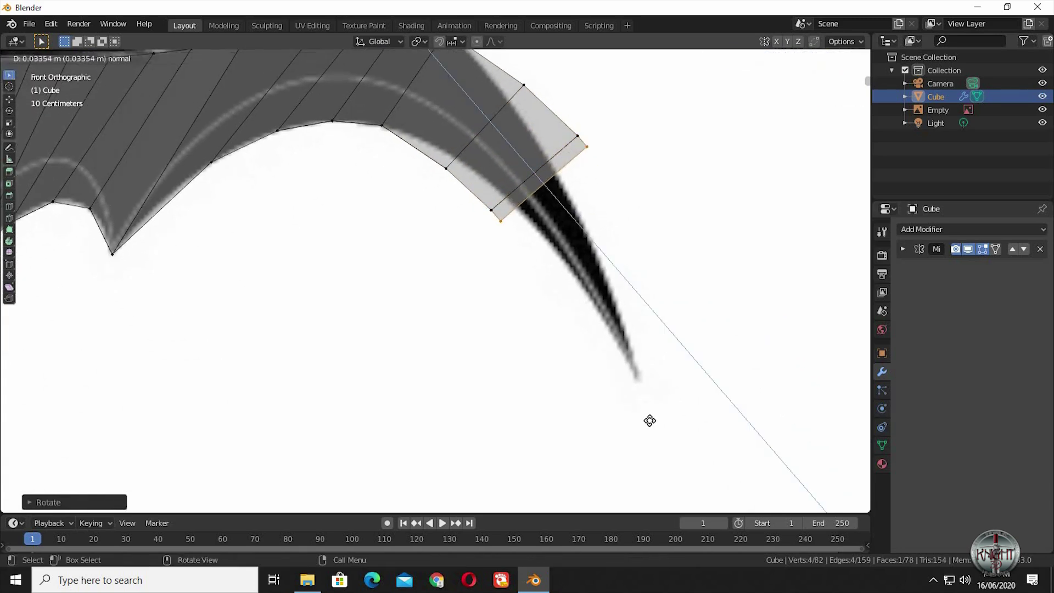
{"action": "left_click", "coordinate": [666, 421]}
{"action": "key", "text": "r"}
{"action": "left_click", "coordinate": [623, 409]}
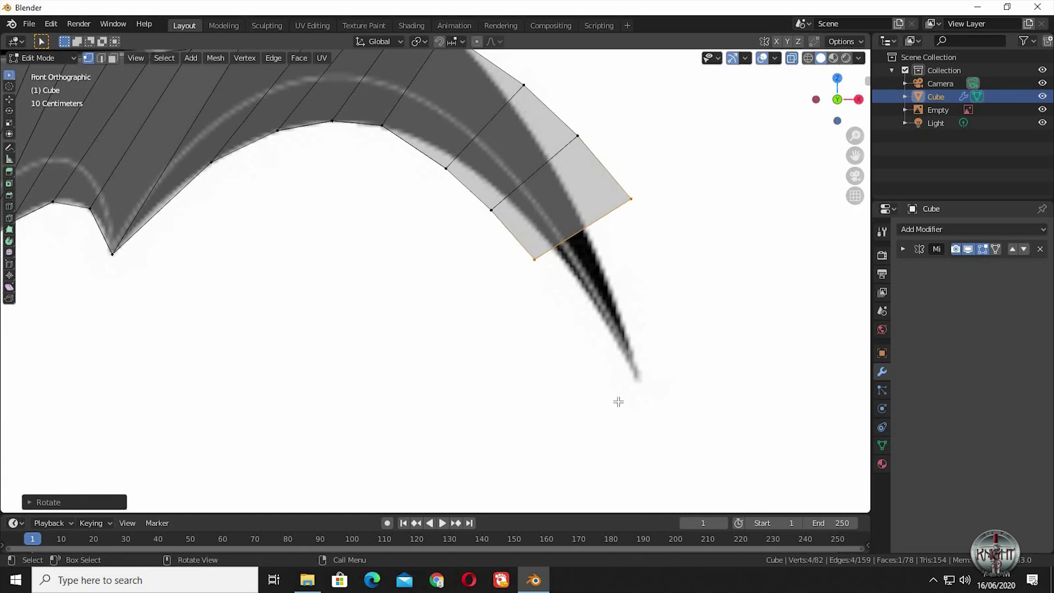
Extrude three more straight segments along the face normal until they reach the end of the wing tip
{"action": "key", "text": "e"}
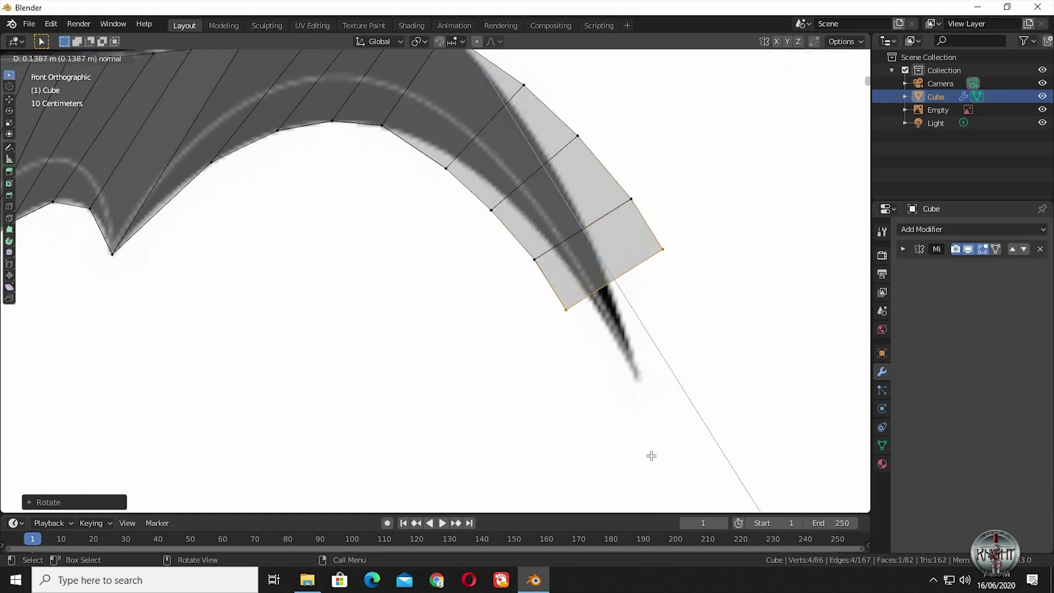
{"action": "left_click", "coordinate": [660, 450]}
{"action": "key", "text": "e"}
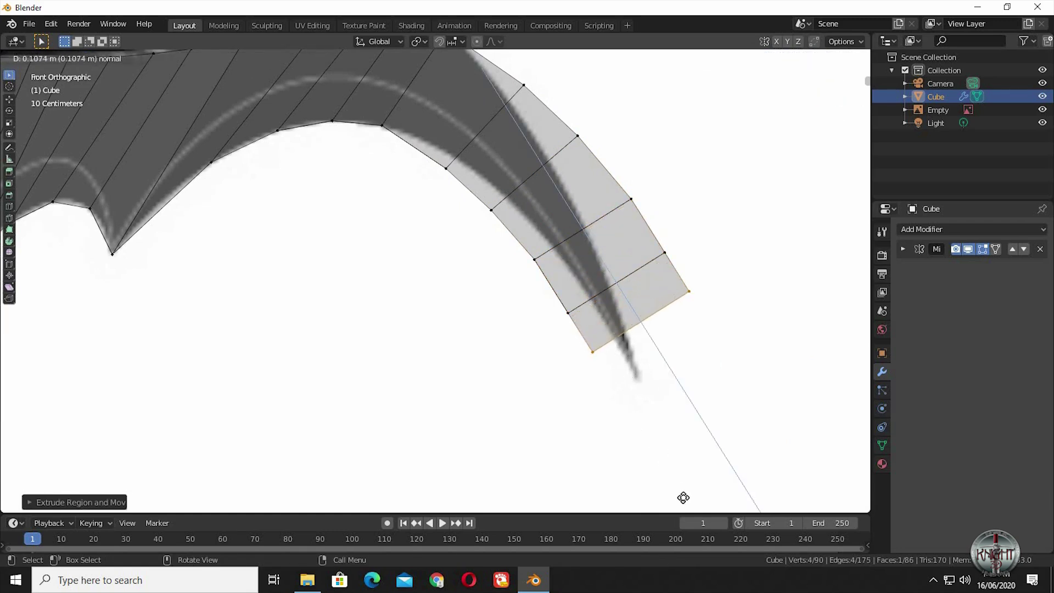
{"action": "left_click", "coordinate": [685, 501]}
{"action": "key", "text": "e"}
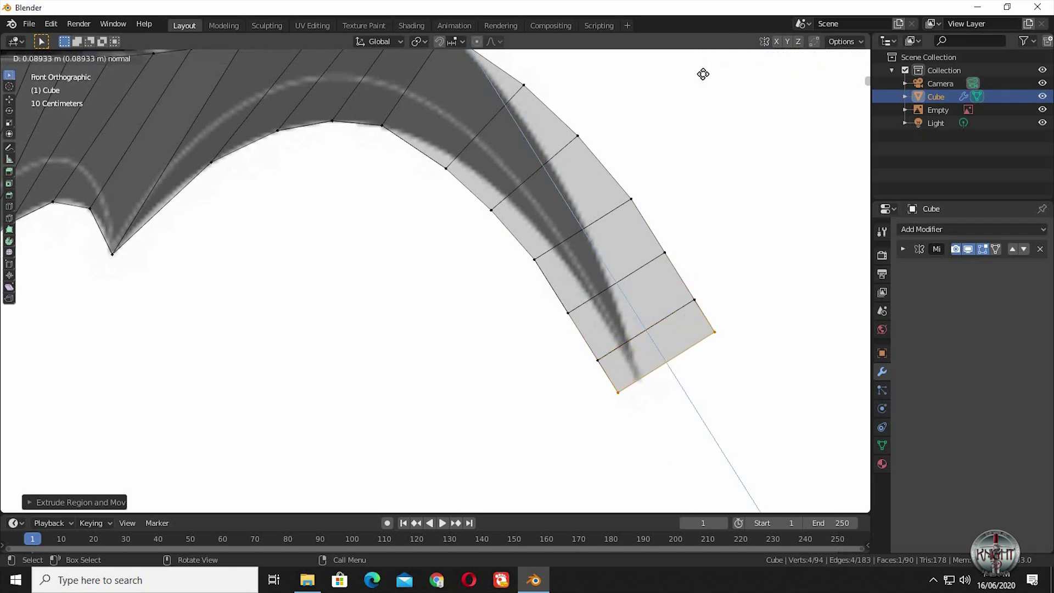
{"action": "left_click", "coordinate": [703, 74]}
Move the lower and upper vertex pairs of the first new cross-section onto the inner and outer edges of the black wing
{"action": "middle_click_drag", "start_coordinate": [517, 158], "coordinate": [502, 234], "text": "shift"}
{"action": "left_click", "coordinate": [476, 238]}
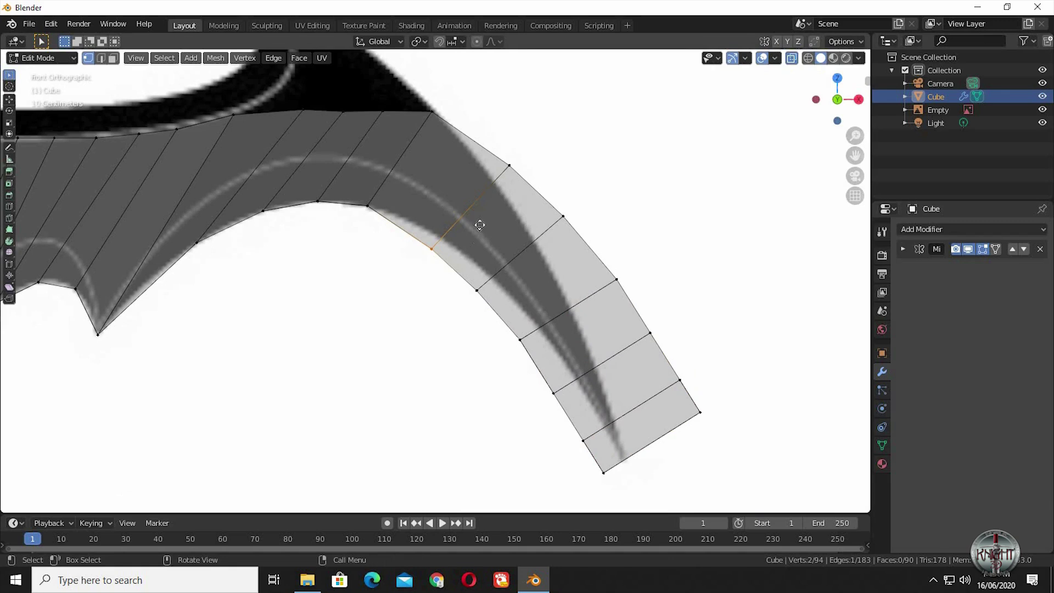
{"action": "key", "text": "g"}
{"action": "left_click", "coordinate": [477, 174]}
{"action": "left_click_drag", "start_coordinate": [525, 146], "coordinate": [497, 179]}
{"action": "key", "text": "g"}
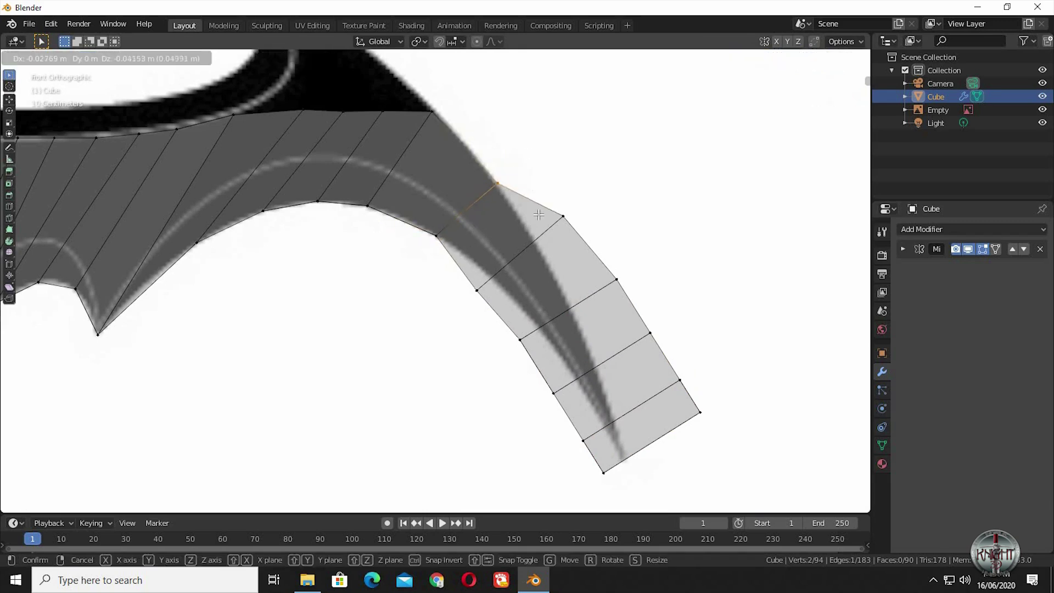
{"action": "left_click", "coordinate": [539, 215]}
Fit the second new cross-section's upper and lower vertex pairs to the wing's outer and inner edges
{"action": "left_click_drag", "start_coordinate": [597, 197], "coordinate": [557, 245]}
{"action": "key", "text": "g"}
{"action": "left_click", "coordinate": [468, 306]}
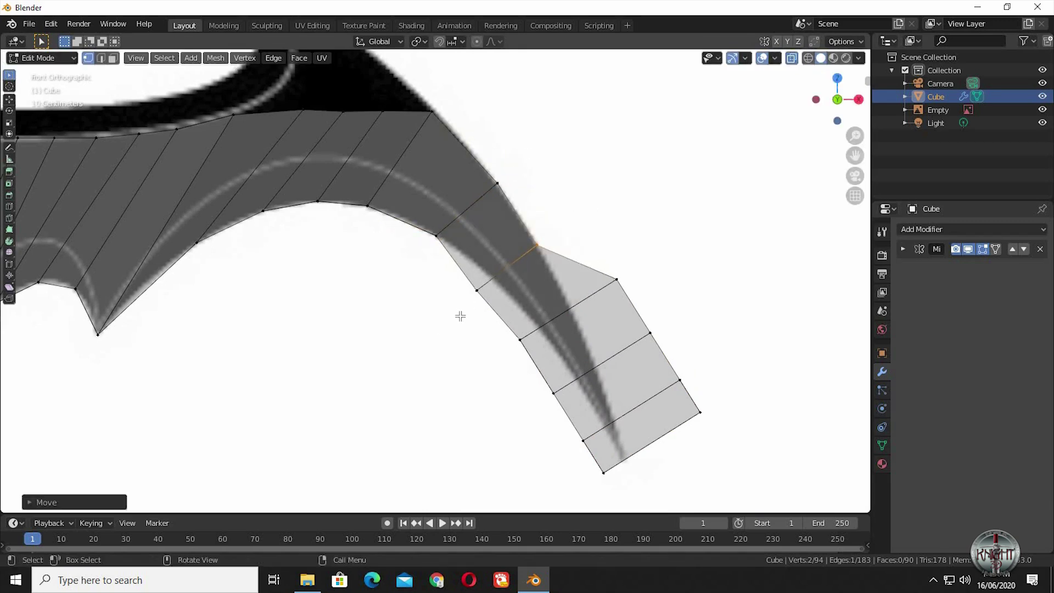
{"action": "left_click_drag", "start_coordinate": [502, 283], "coordinate": [504, 281]}
{"action": "key", "text": "g"}
{"action": "left_click", "coordinate": [517, 271]}
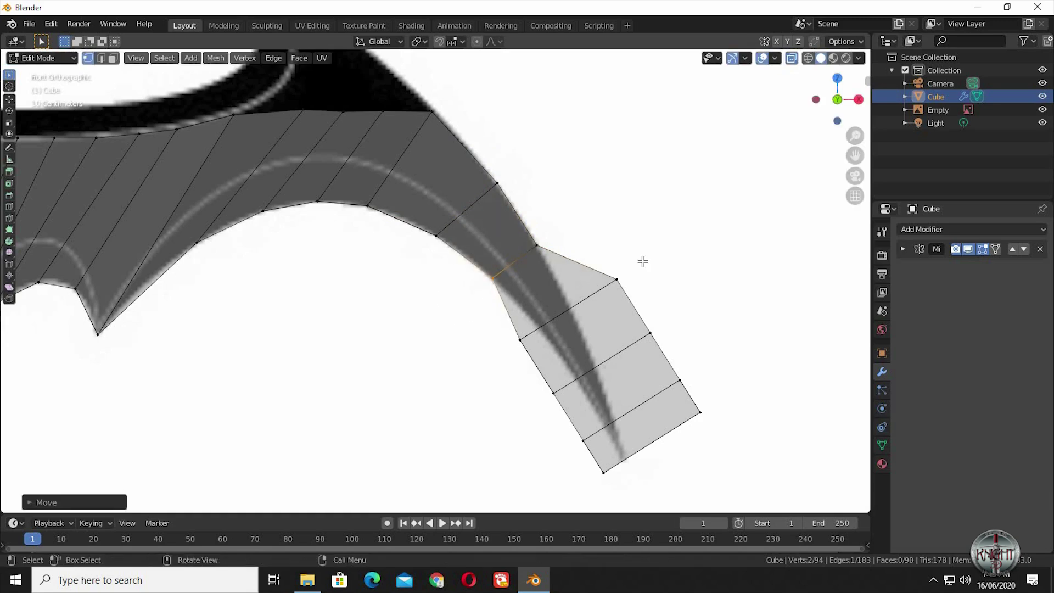
Fit the third new cross-section's outer and inner vertex pairs to the edges of the narrowing wing
{"action": "left_click_drag", "start_coordinate": [642, 261], "coordinate": [612, 283]}
{"action": "key", "text": "g"}
{"action": "left_click", "coordinate": [590, 293]}
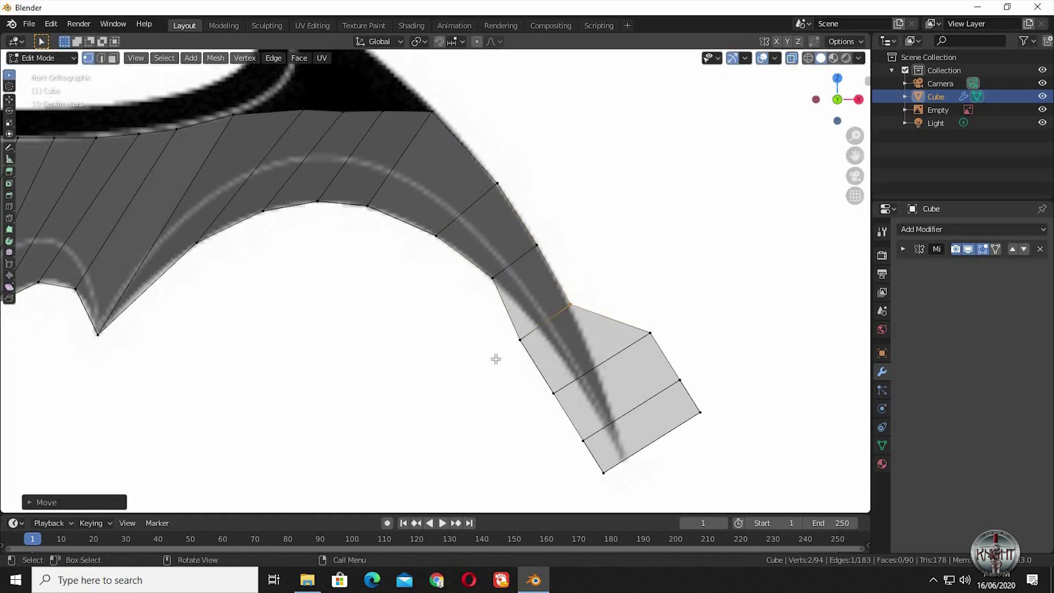
{"action": "left_click", "coordinate": [537, 338]}
{"action": "key", "text": "g"}
{"action": "left_click", "coordinate": [549, 399]}
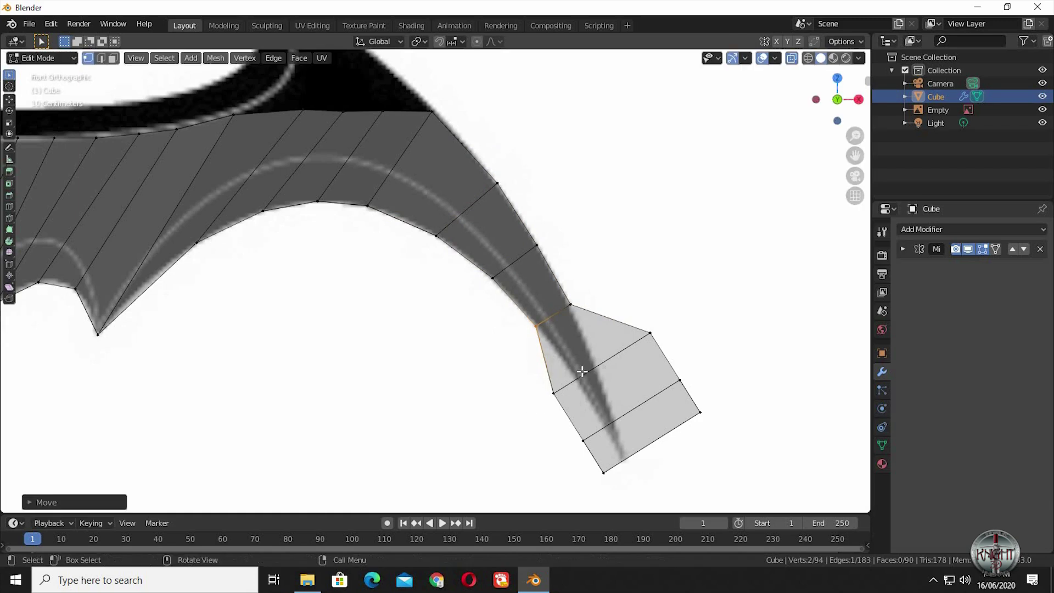
Pull the fourth new cross-section's inner and outer vertex pairs onto the edges of the thin wing tip
{"action": "left_click", "coordinate": [552, 393]}
{"action": "key", "text": "g"}
{"action": "left_click", "coordinate": [643, 340]}
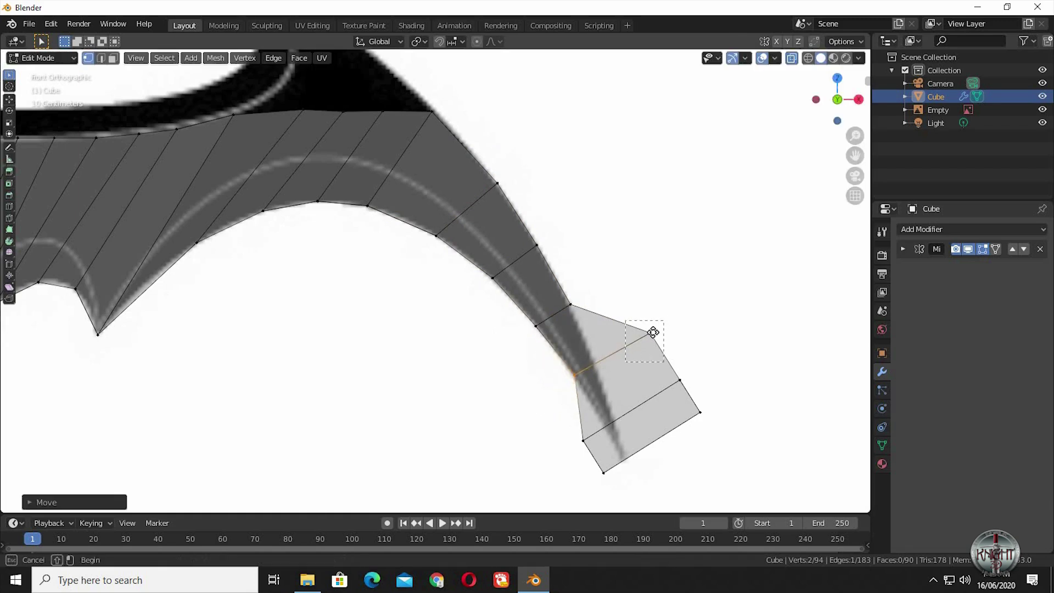
{"action": "left_click", "coordinate": [652, 331]}
{"action": "key", "text": "g"}
{"action": "left_click", "coordinate": [630, 388]}
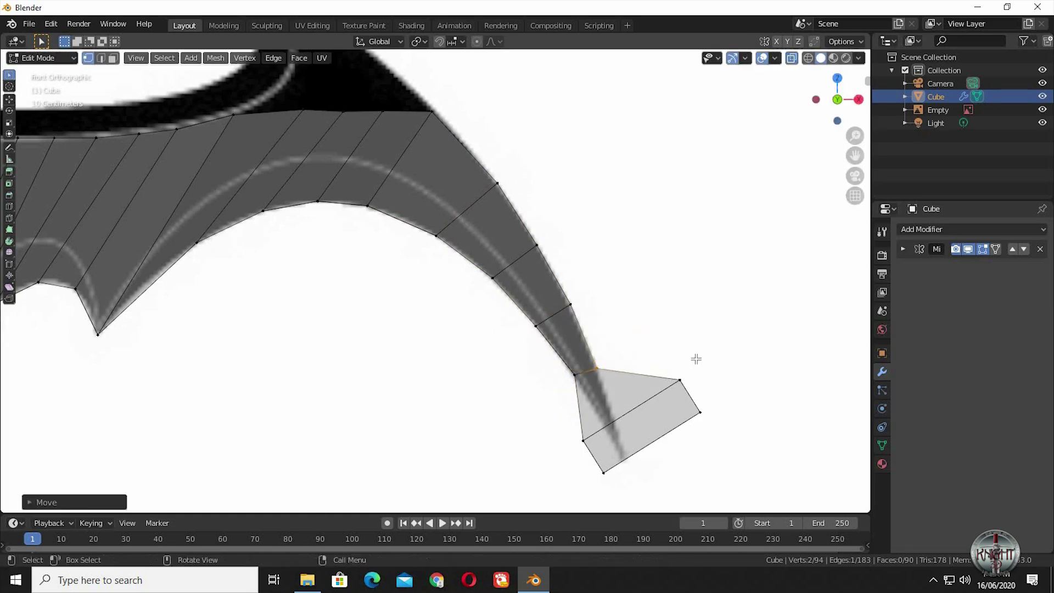
Pull the outer and inner vertex pairs of the cross-section just before the end onto the edges near the wing's point
{"action": "left_click", "coordinate": [680, 380]}
{"action": "key", "text": "g"}
{"action": "left_click", "coordinate": [593, 412]}
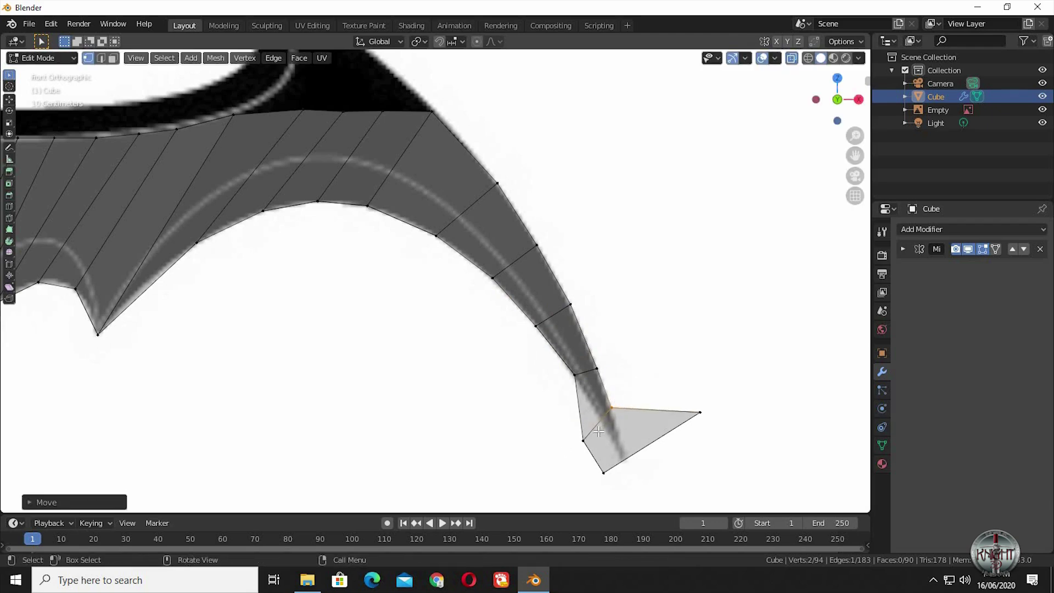
{"action": "left_click", "coordinate": [581, 439]}
{"action": "key", "text": "g"}
{"action": "left_click", "coordinate": [623, 402]}
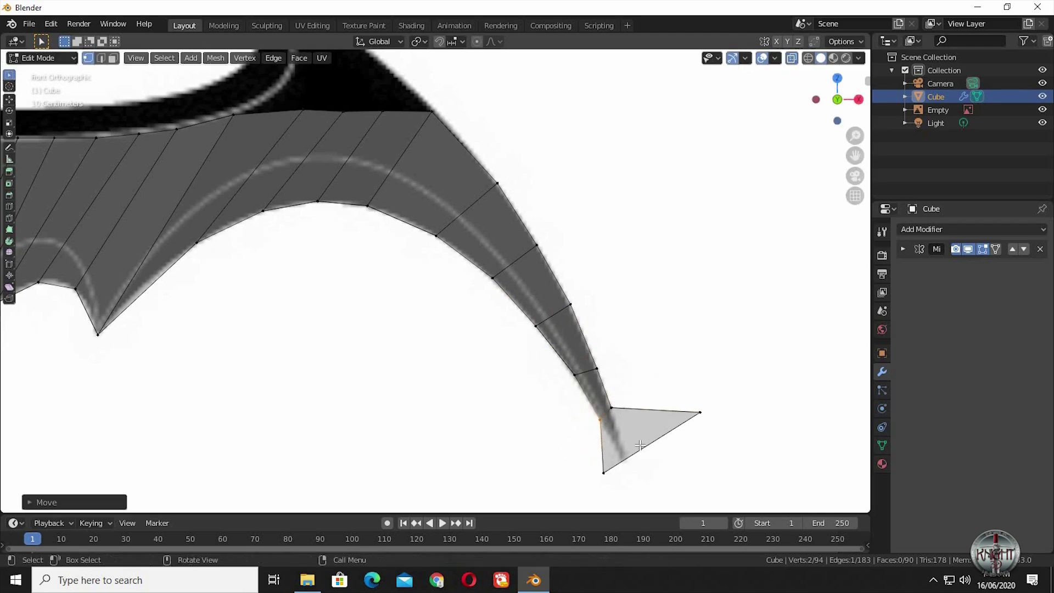
Nudge the outer vertex pair just before the end, and pull the end's outer and inner pairs onto the wing's point
{"action": "left_click", "coordinate": [627, 401]}
{"action": "key", "text": "g"}
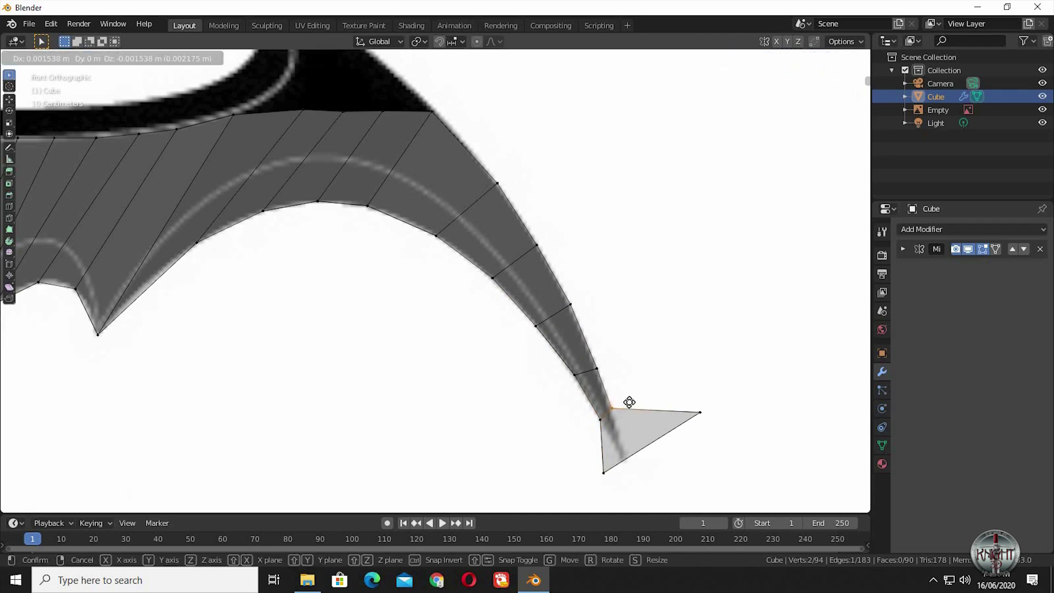
{"action": "left_click", "coordinate": [631, 400]}
{"action": "left_click_drag", "start_coordinate": [730, 397], "coordinate": [693, 430]}
{"action": "key", "text": "g"}
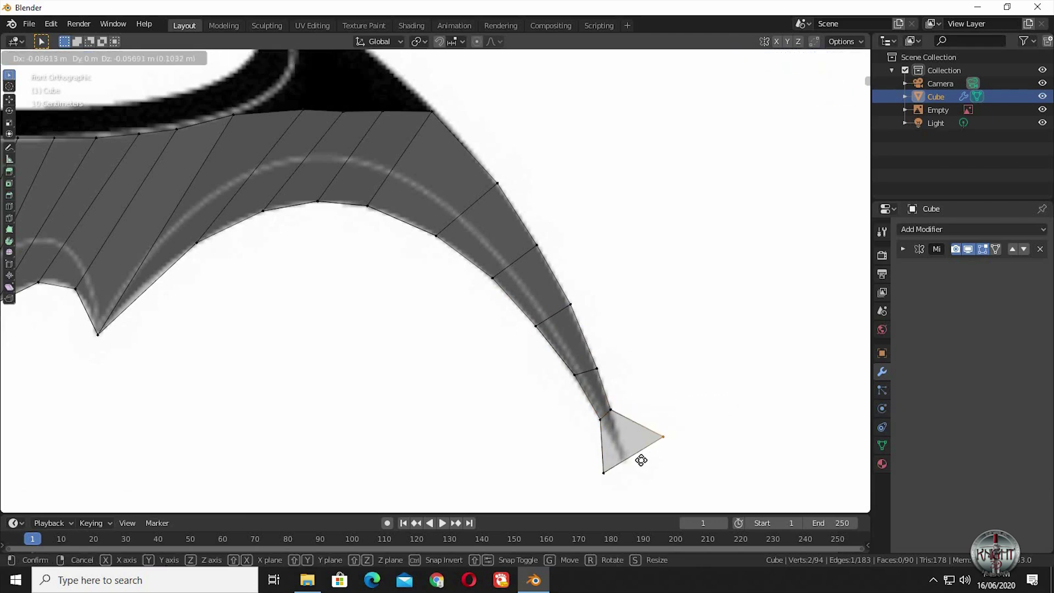
{"action": "left_click", "coordinate": [595, 477]}
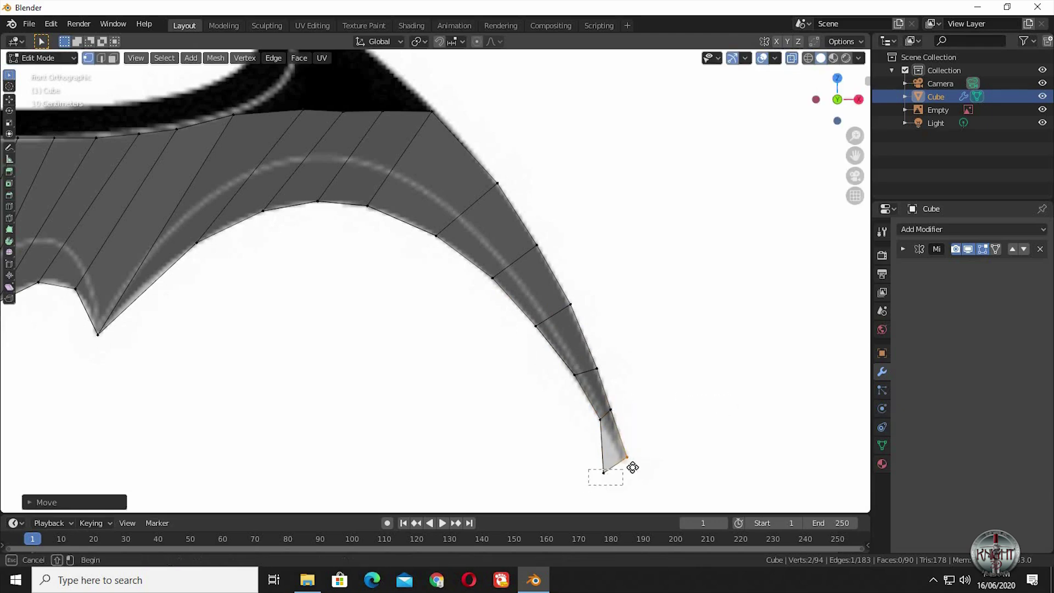
{"action": "key", "text": "g"}
{"action": "left_click", "coordinate": [619, 461]}
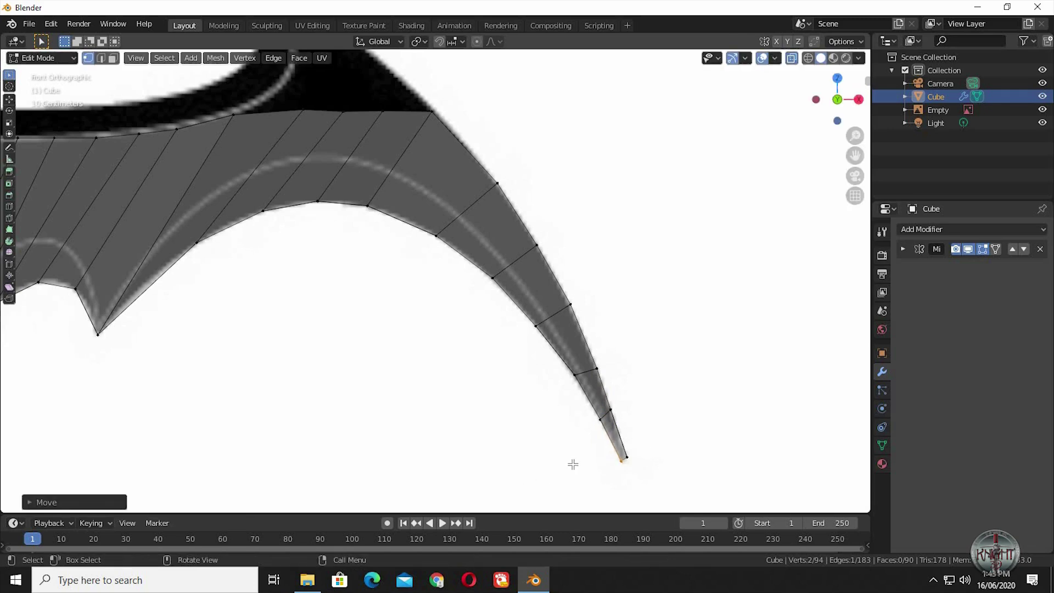
Scale down the last two segments of the wing tip and move them down to the reference's point
{"action": "left_click_drag", "start_coordinate": [522, 482], "coordinate": [744, 388]}
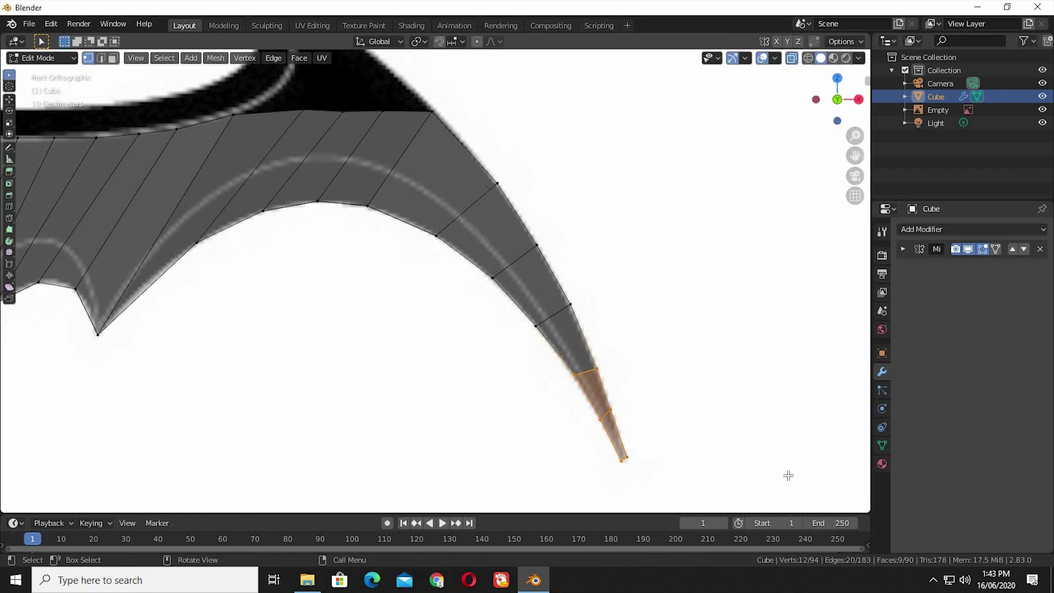
{"action": "key", "text": "s"}
{"action": "left_click", "coordinate": [739, 446]}
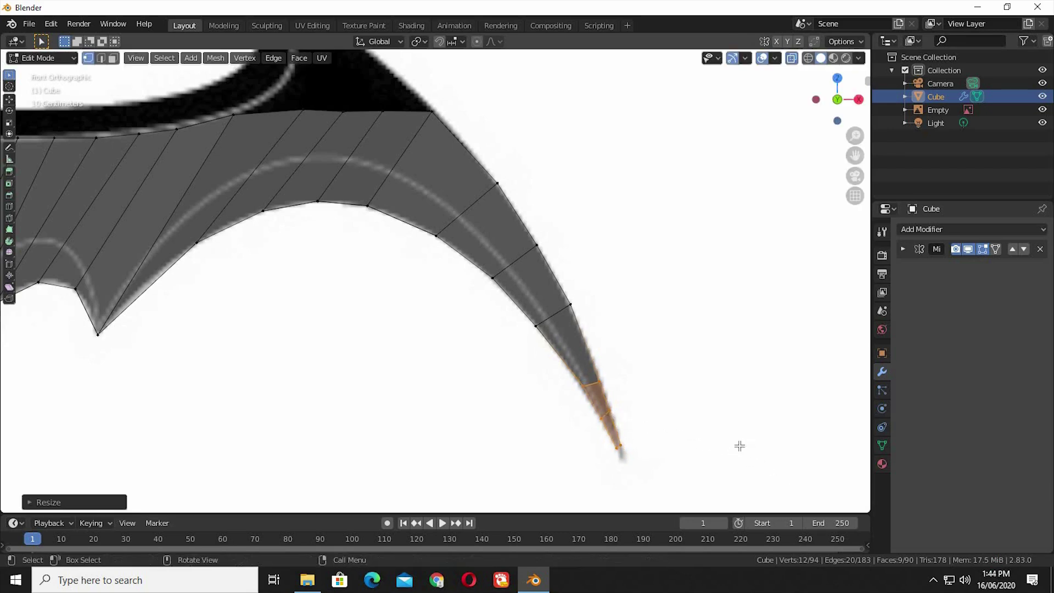
{"action": "key", "text": "g"}
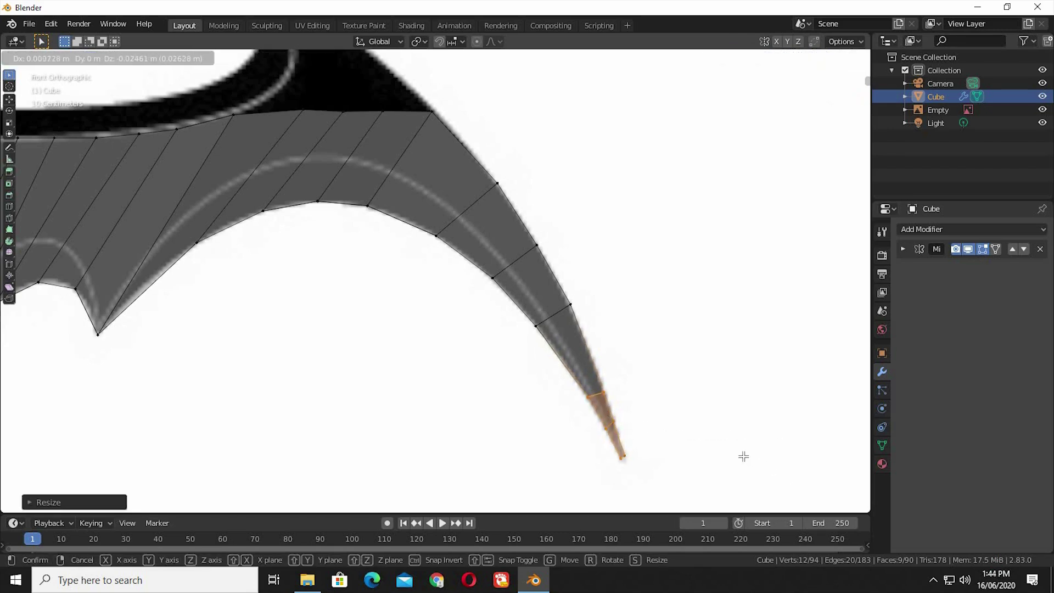
{"action": "left_click", "coordinate": [731, 428]}
{"action": "mouse_move", "coordinate": [697, 363]}
{"action": "middle_mouse_down"}
{"action": "mouse_move", "coordinate": [546, 385]}
{"action": "mouse_move", "coordinate": [696, 380]}
{"action": "middle_mouse_up"}
{"action": "key", "text": "KP_1"}
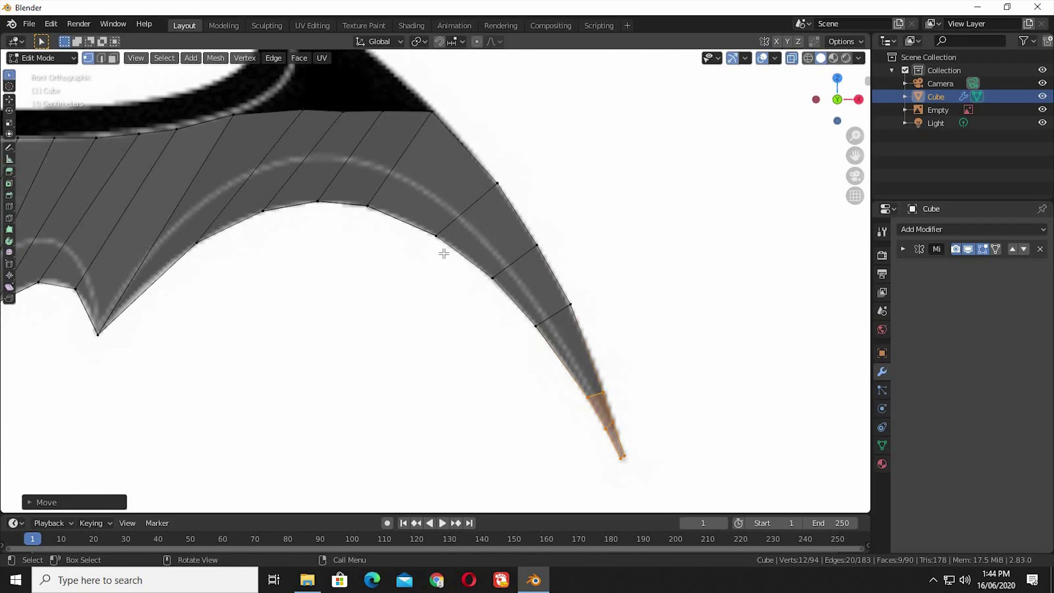
{"action": "scroll", "coordinate": [466, 411], "scroll_direction": "up", "scroll_amount": 1, "text": "shift"}
{"action": "scroll", "coordinate": [438, 364], "scroll_direction": "up", "scroll_amount": 1, "text": "shift"}
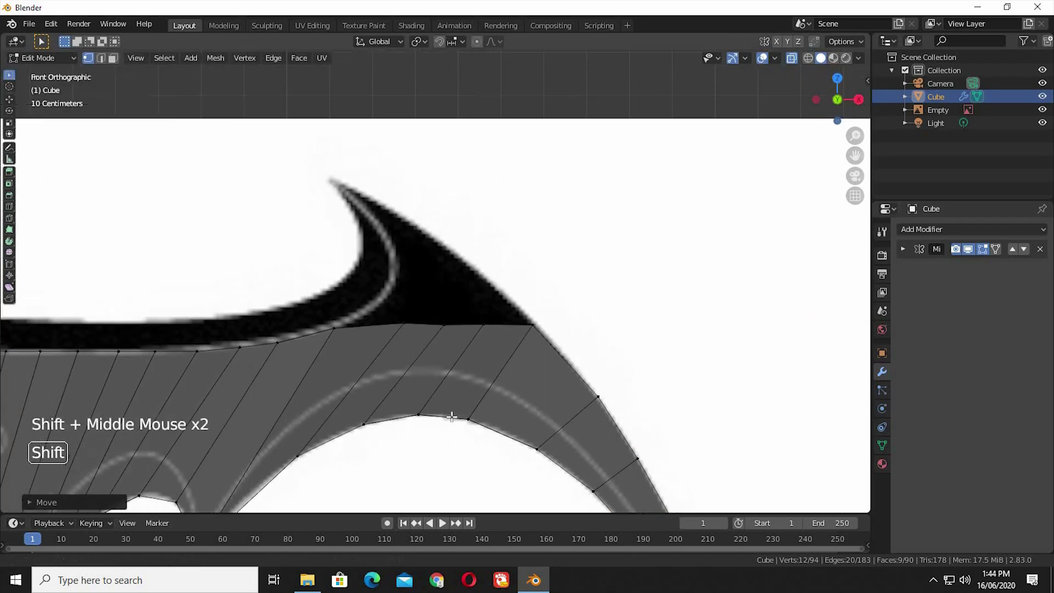
{"action": "middle_click_drag", "start_coordinate": [438, 359], "coordinate": [393, 380], "text": "ctrl"}
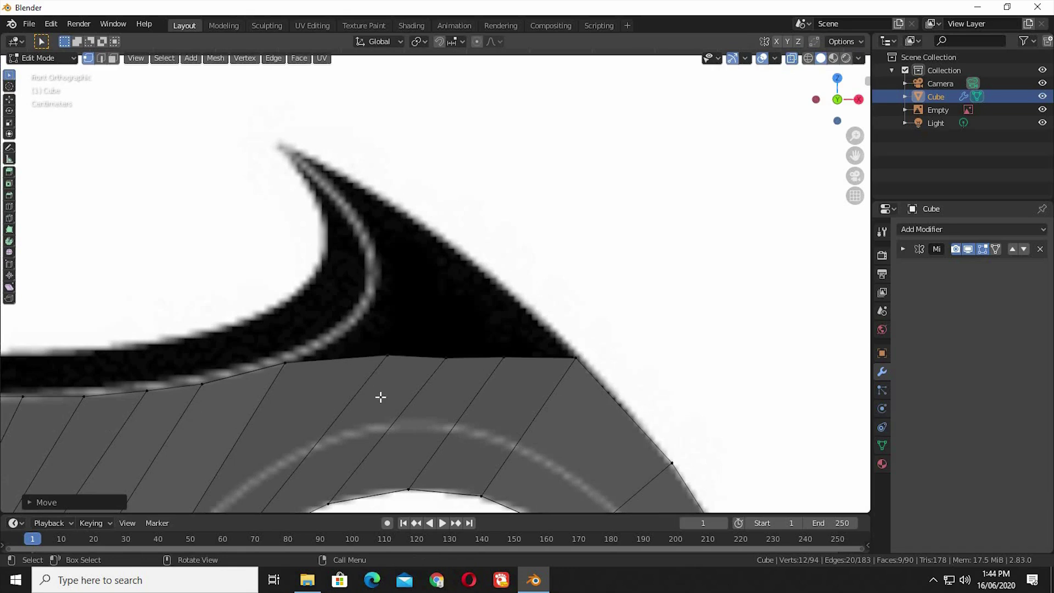
{"action": "mouse_move", "coordinate": [387, 392]}
{"action": "middle_mouse_down"}
{"action": "mouse_move", "coordinate": [395, 416]}
{"action": "mouse_move", "coordinate": [407, 388]}
{"action": "middle_mouse_up"}
{"action": "left_click", "coordinate": [409, 390]}
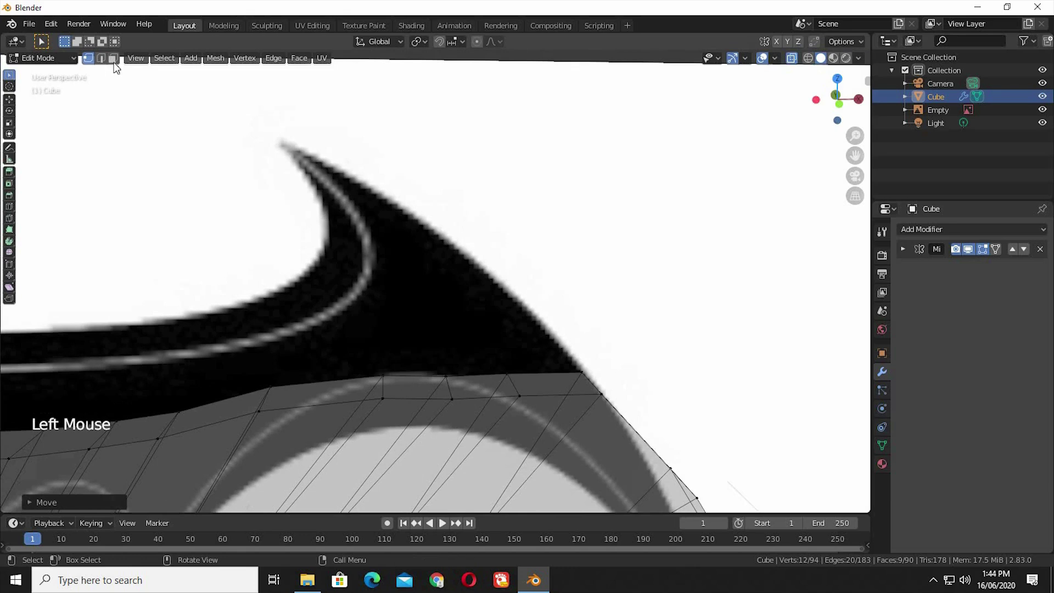
{"action": "left_click", "coordinate": [789, 59]}
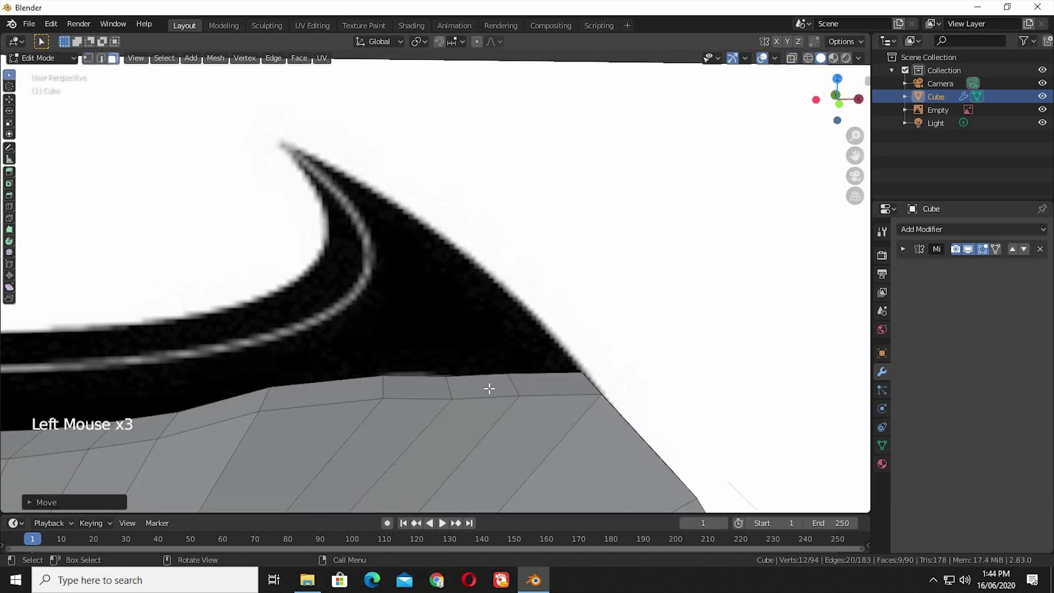
{"action": "left_click", "coordinate": [417, 388]}
{"action": "left_click", "coordinate": [482, 387]}
{"action": "left_click", "coordinate": [554, 384]}
{"action": "left_click", "coordinate": [433, 393], "text": "shift"}
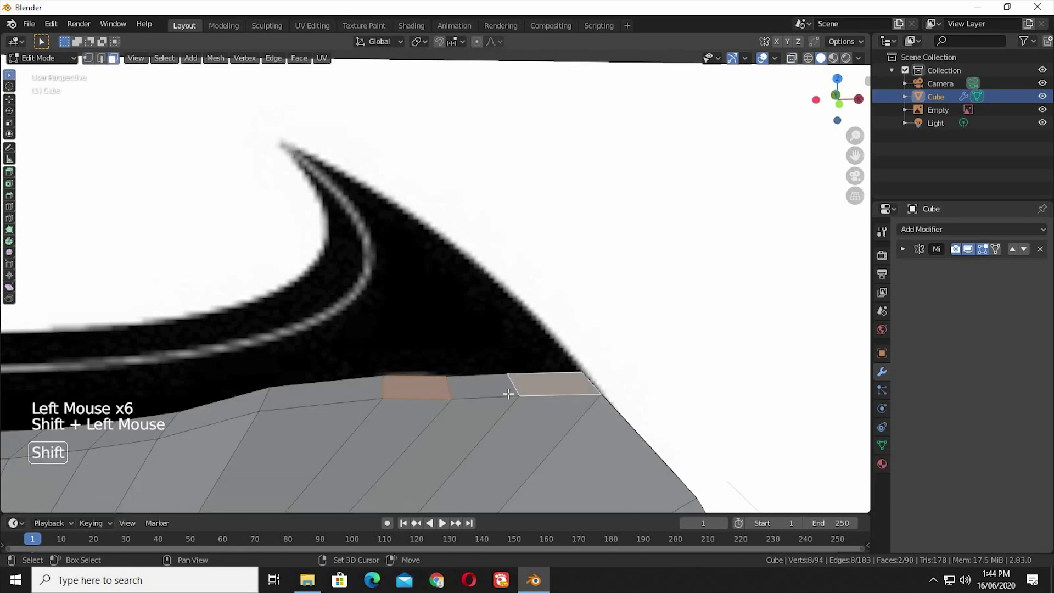
{"action": "left_click", "coordinate": [509, 393], "text": "shift"}
{"action": "key", "text": "KP_1"}
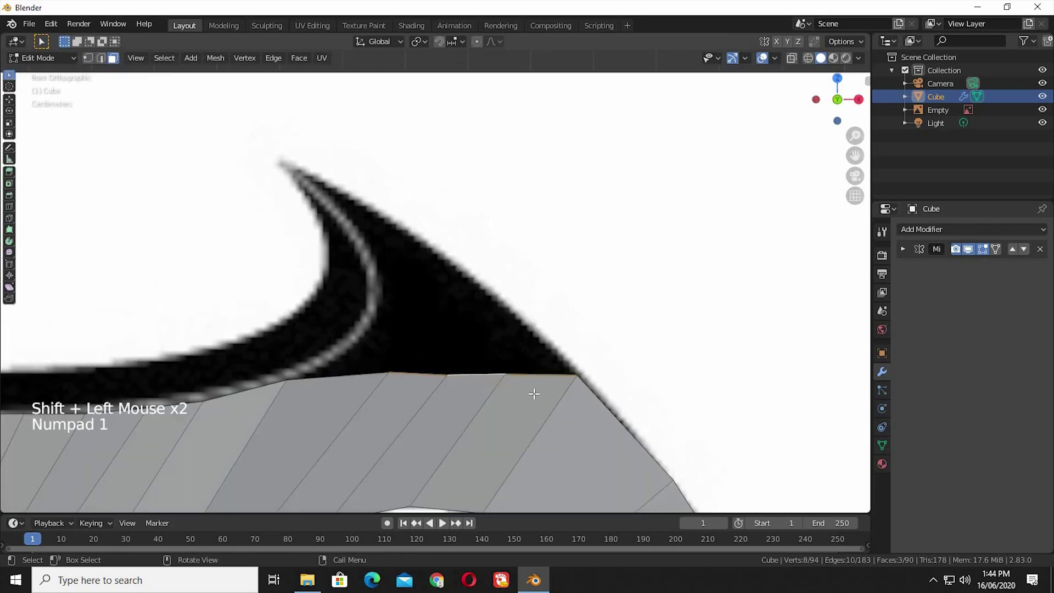
Align the second vertex pair along the horn's base with its neighbours so the wing's upper edge runs straight
{"action": "left_click", "coordinate": [423, 382]}
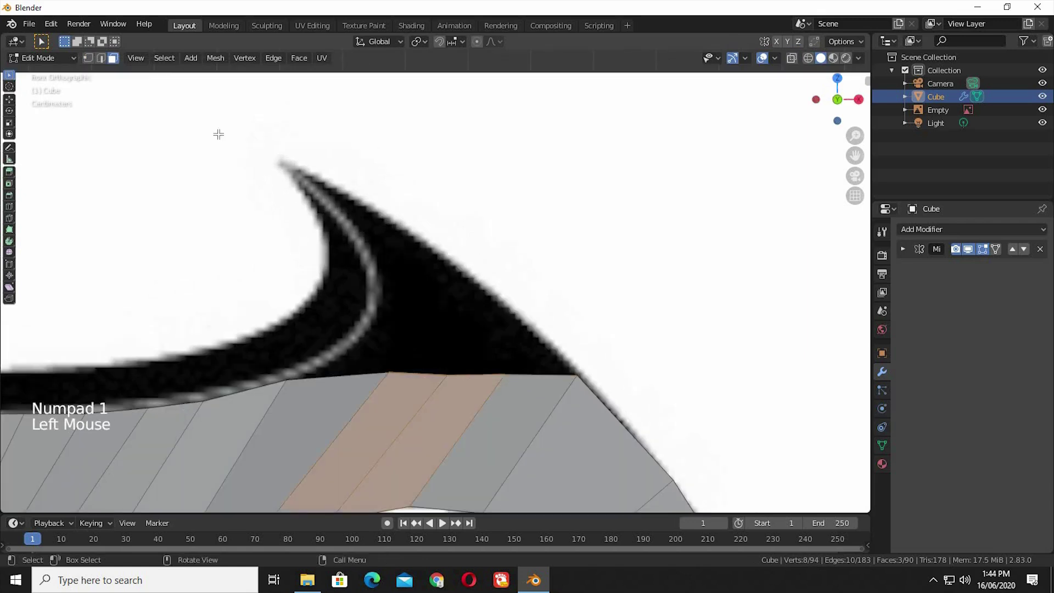
{"action": "left_click", "coordinate": [91, 59]}
{"action": "left_click", "coordinate": [435, 393]}
{"action": "left_click", "coordinate": [446, 372]}
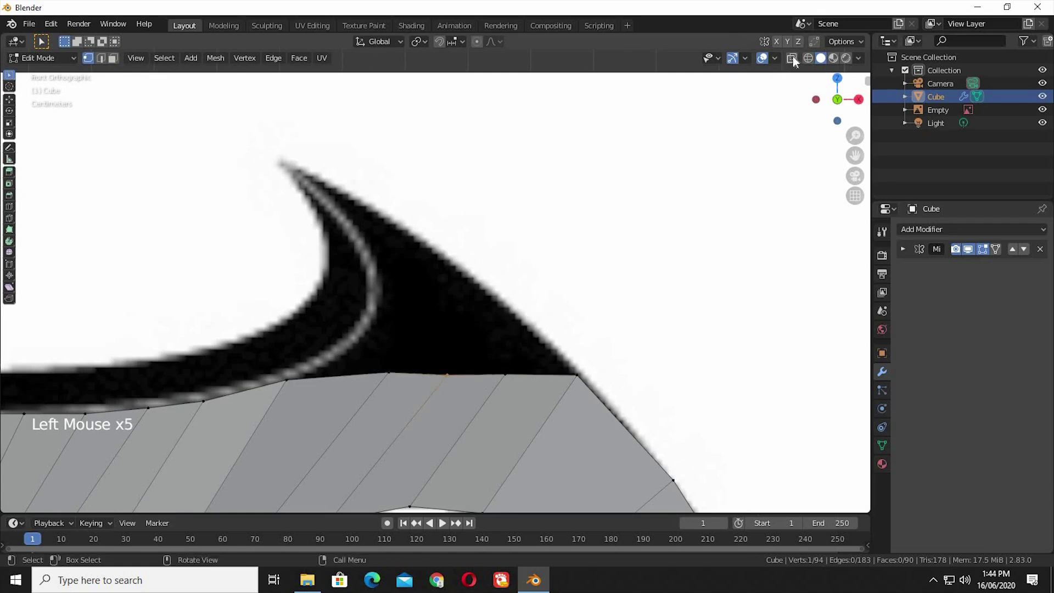
{"action": "left_click_drag", "start_coordinate": [430, 360], "coordinate": [466, 370]}
{"action": "key", "text": "g"}
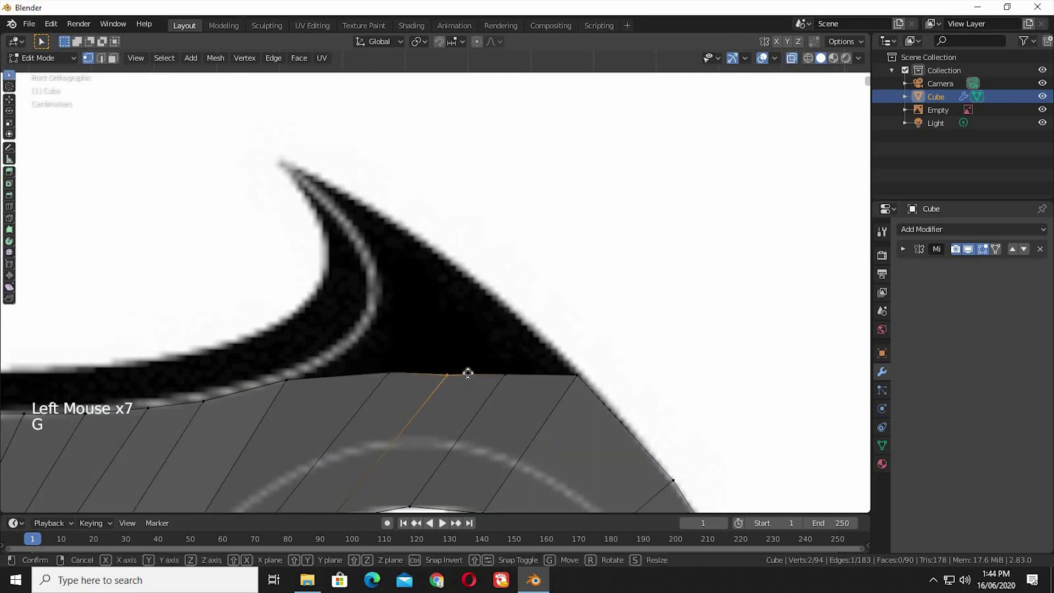
{"action": "left_click", "coordinate": [468, 373]}
{"action": "left_click", "coordinate": [624, 346]}
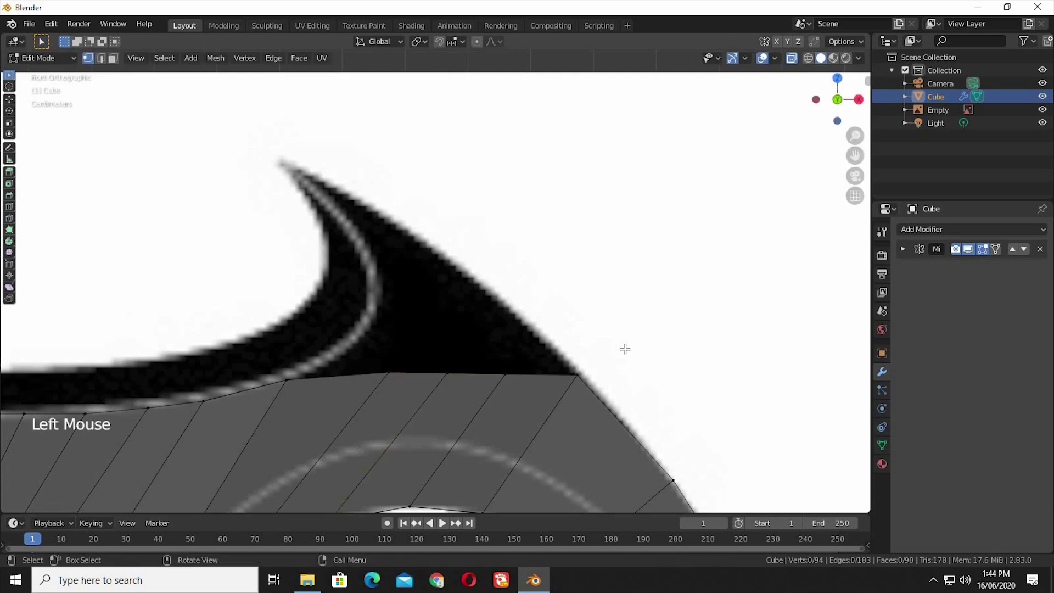
Extrude the three upper-edge faces beneath the horn upward and shift them about -0.105 m along X to meet the horn's outer edge
{"action": "left_click", "coordinate": [792, 61]}
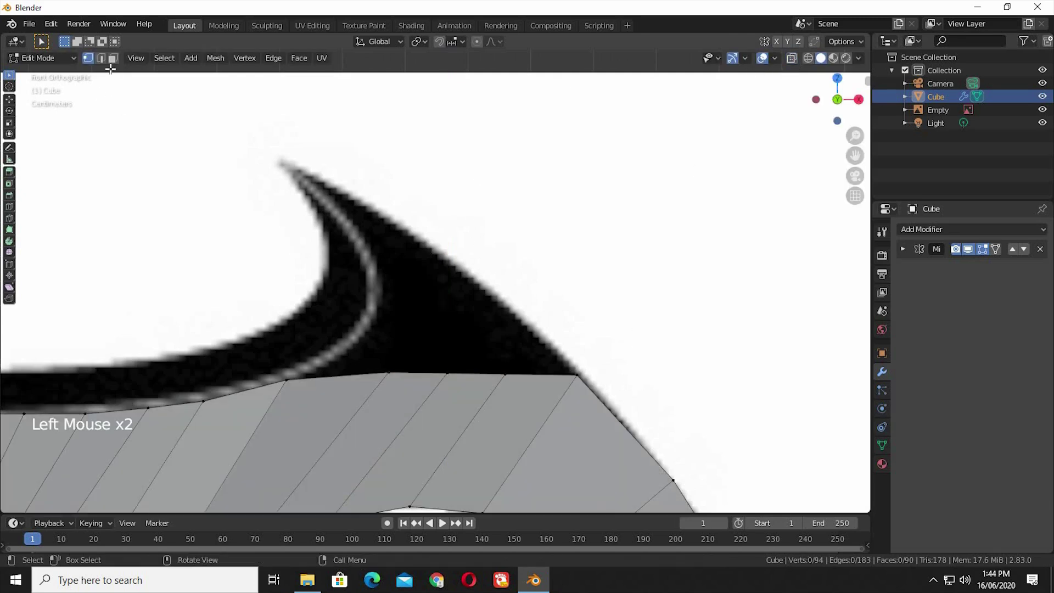
{"action": "middle_click_drag", "start_coordinate": [424, 419], "coordinate": [472, 388]}
{"action": "left_click", "coordinate": [415, 386]}
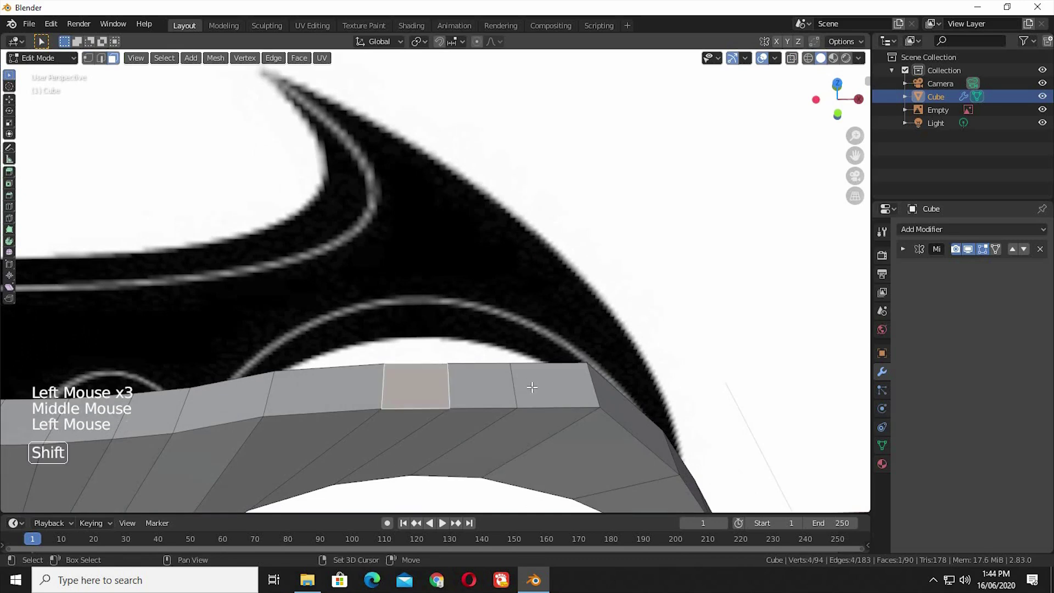
{"action": "left_click", "coordinate": [481, 386], "text": "shift"}
{"action": "left_click", "coordinate": [549, 386], "text": "shift"}
{"action": "key", "text": "KP_1"}
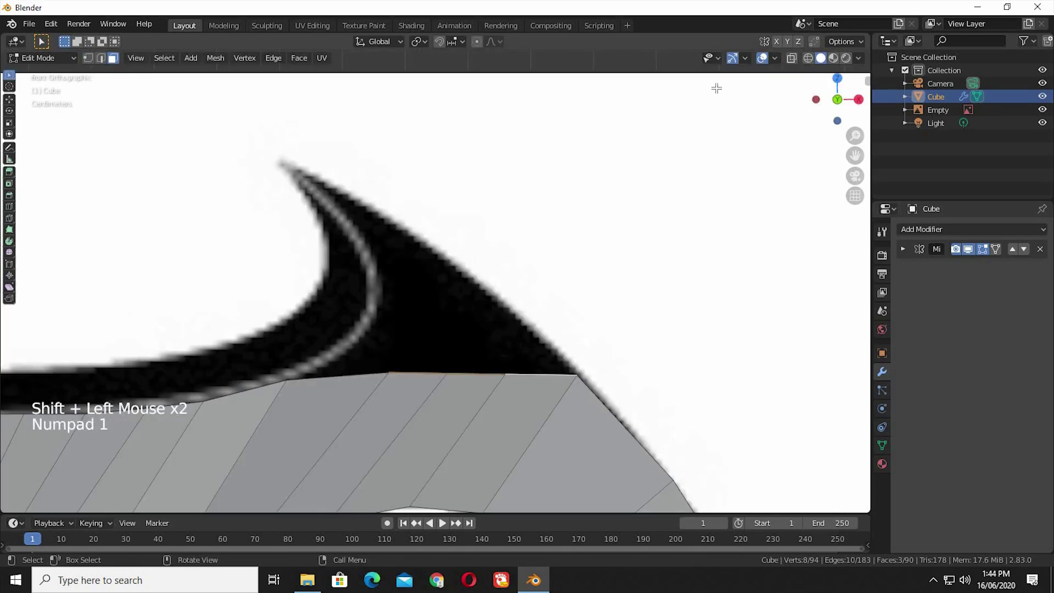
{"action": "left_click", "coordinate": [791, 58]}
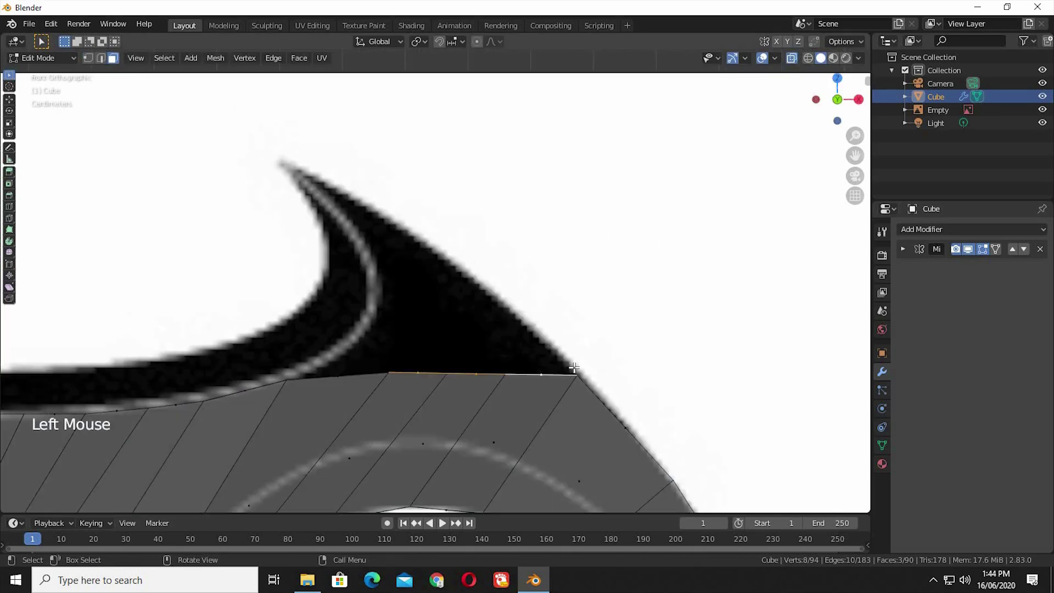
{"action": "key", "text": "e"}
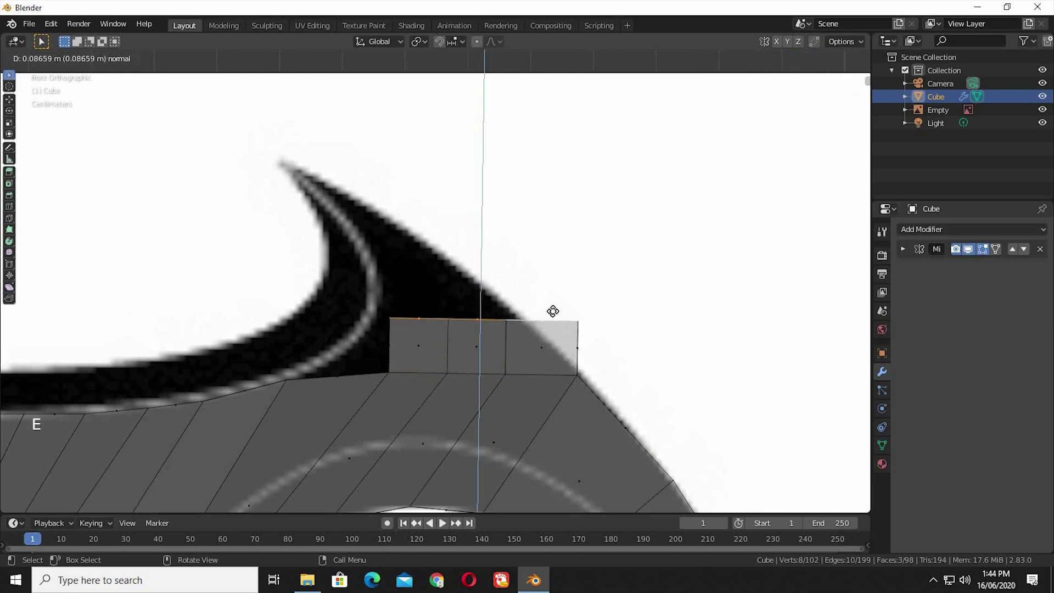
{"action": "left_click", "coordinate": [553, 305]}
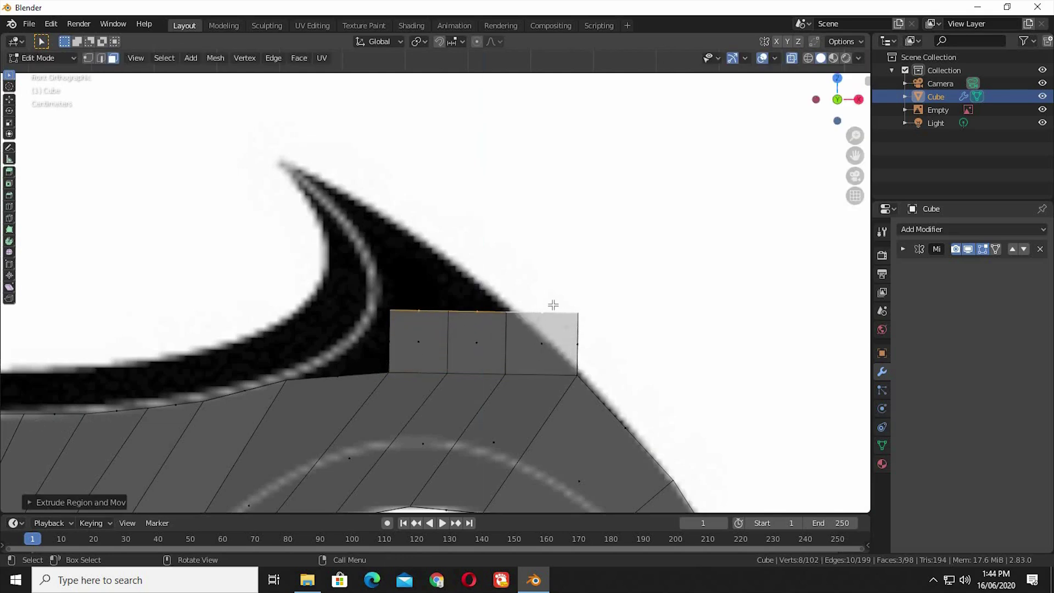
{"action": "key", "text": "g"}
{"action": "key", "text": "x"}
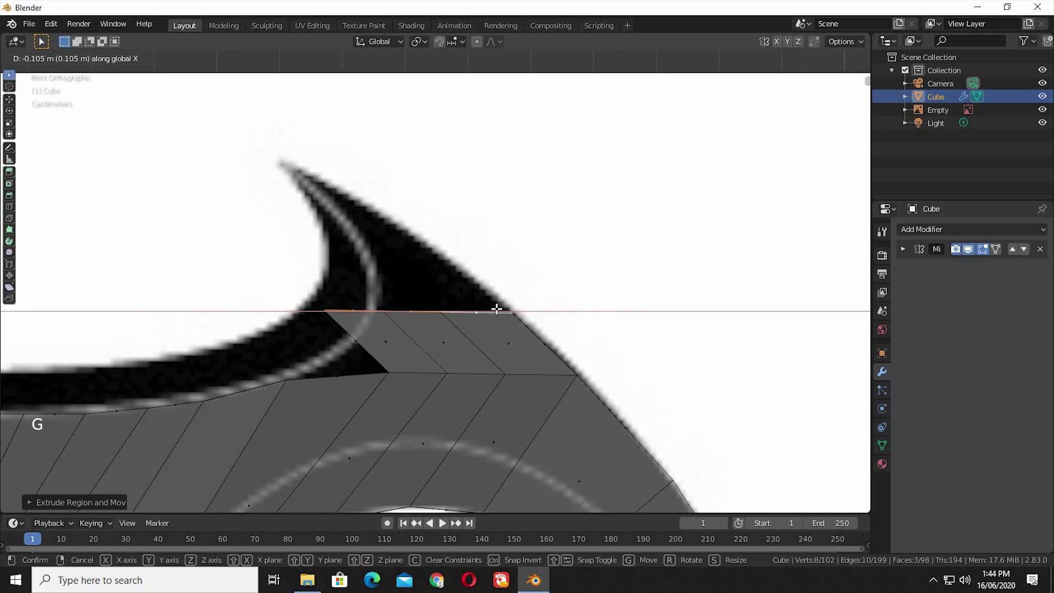
{"action": "left_click", "coordinate": [497, 306]}
Extrude a second horn segment upward and shift it along X until its outer corner meets the horn's outer edge
{"action": "key", "text": "e"}
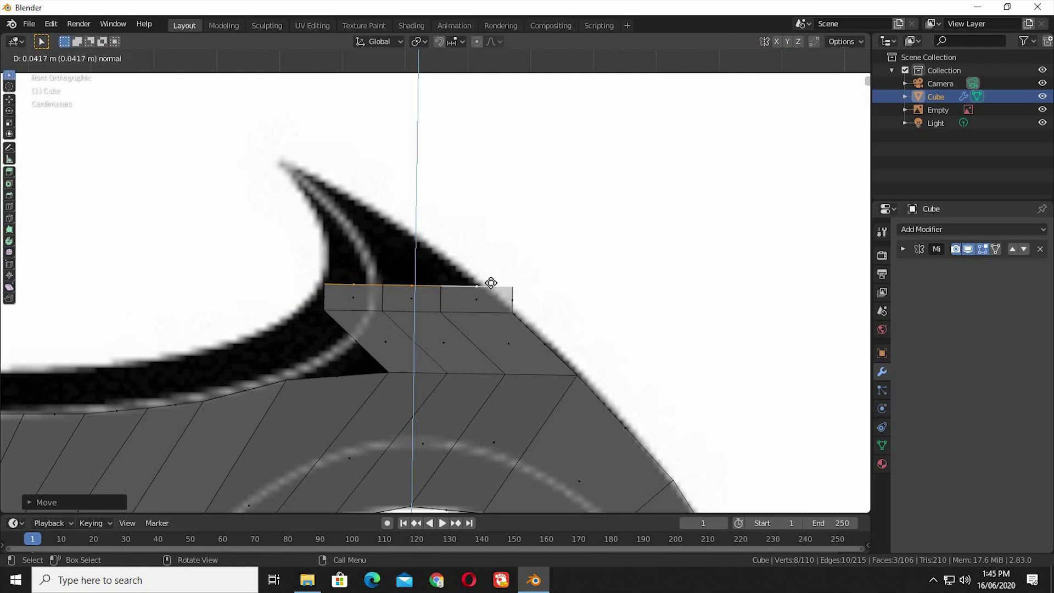
{"action": "left_click", "coordinate": [478, 240]}
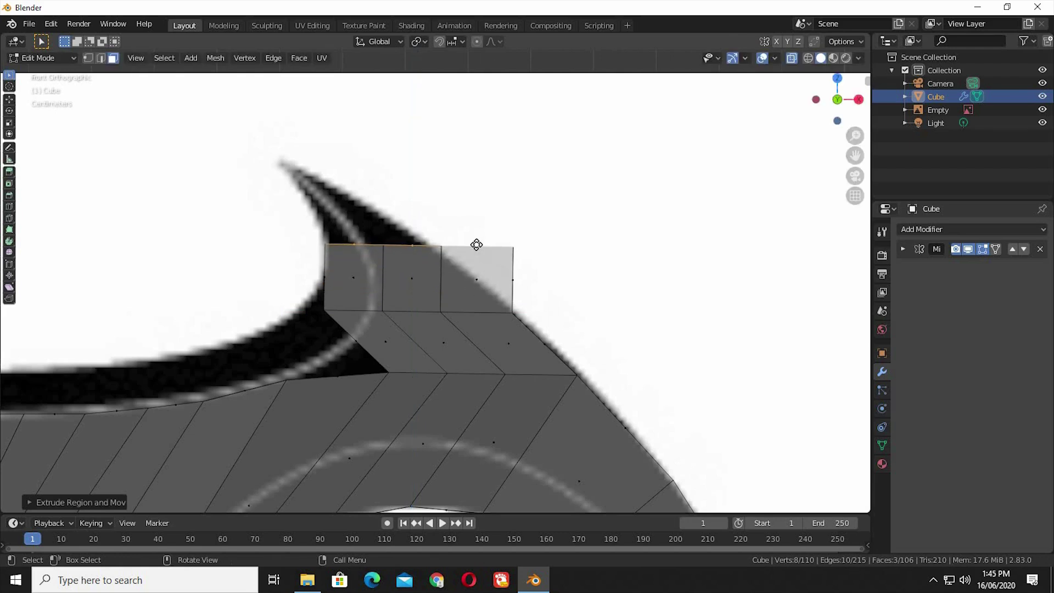
{"action": "key", "text": "g"}
{"action": "key", "text": "x"}
{"action": "left_click", "coordinate": [403, 261]}
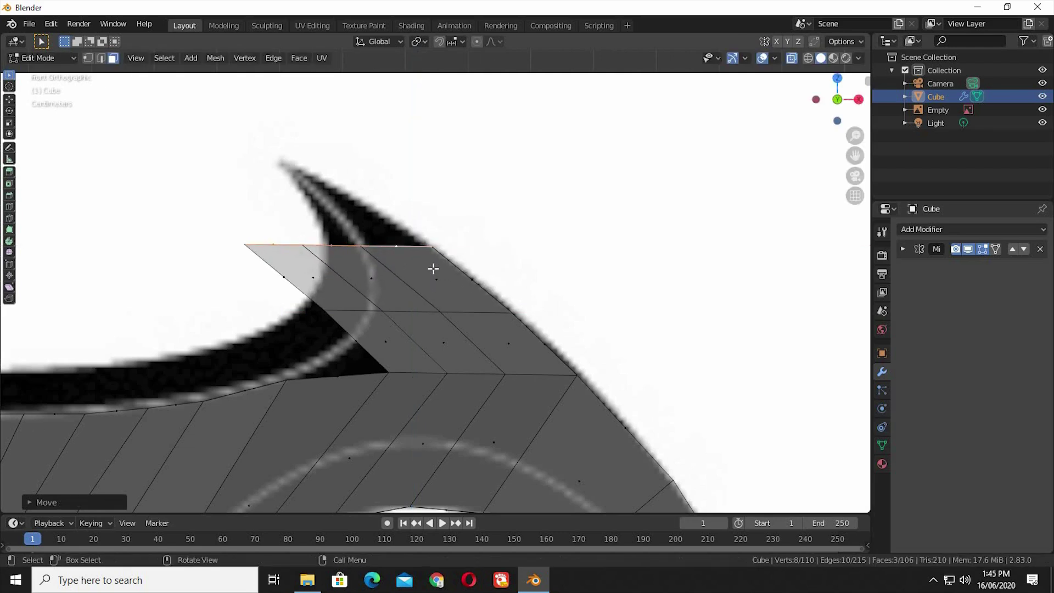
Extrude a third horn segment upward and shift it along X until its outer corner follows the horn's outer edge
{"action": "key", "text": "e"}
{"action": "left_click", "coordinate": [406, 215]}
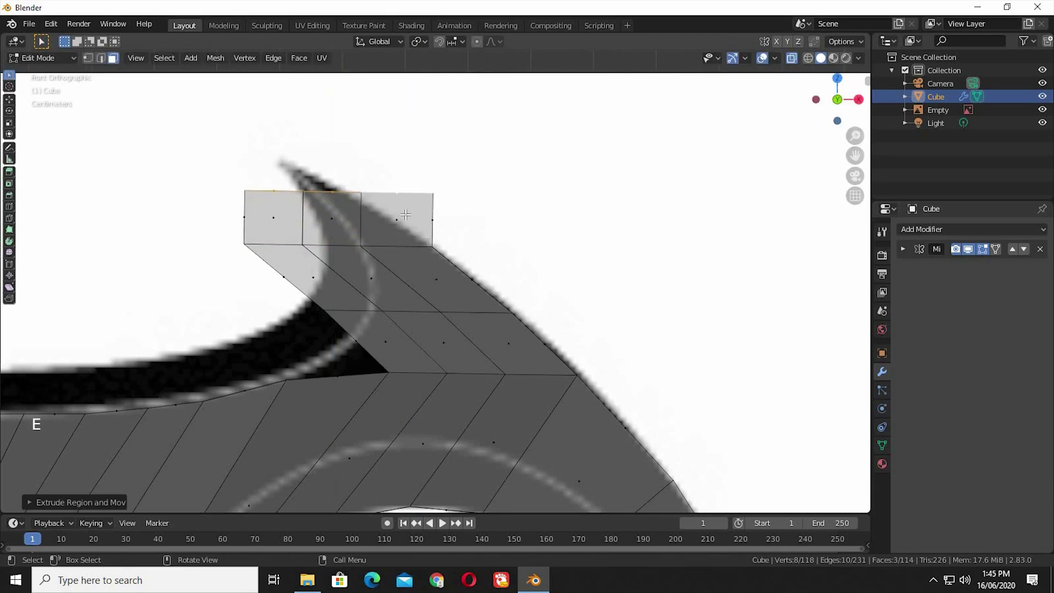
{"action": "key", "text": "g"}
{"action": "key", "text": "x"}
{"action": "left_click", "coordinate": [324, 243]}
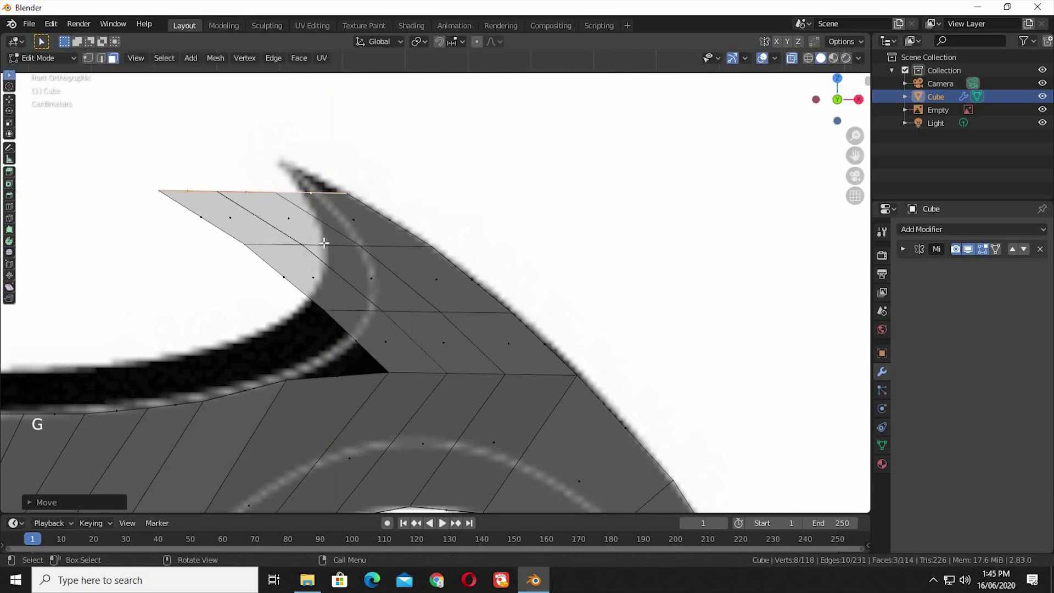
Extrude a fourth horn segment up to the horn's tip and shift it along X so its outer corner reaches the point
{"action": "key", "text": "e"}
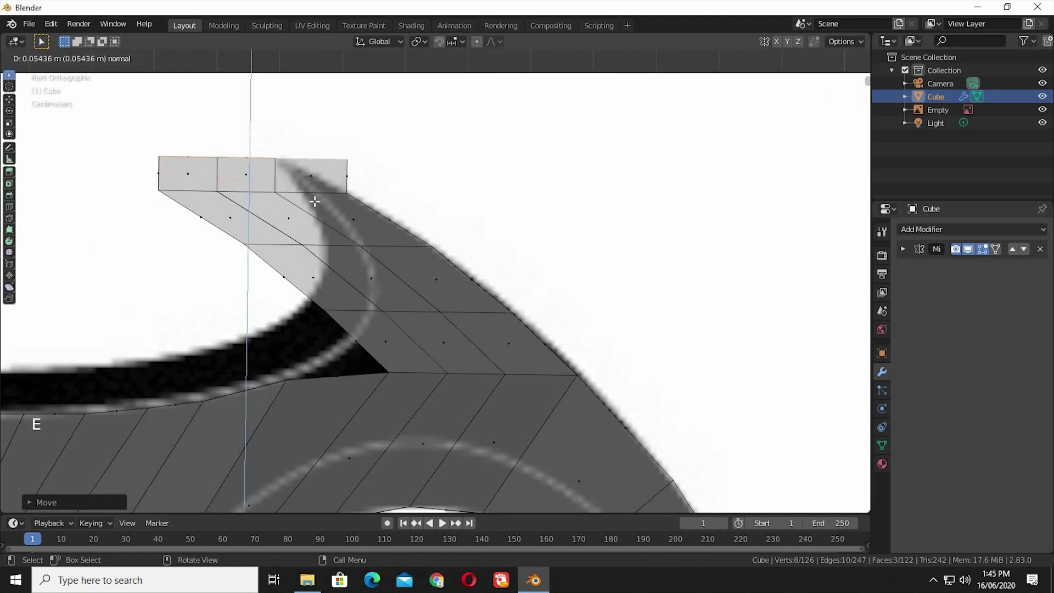
{"action": "left_click", "coordinate": [315, 212]}
{"action": "key", "text": "g"}
{"action": "key", "text": "x"}
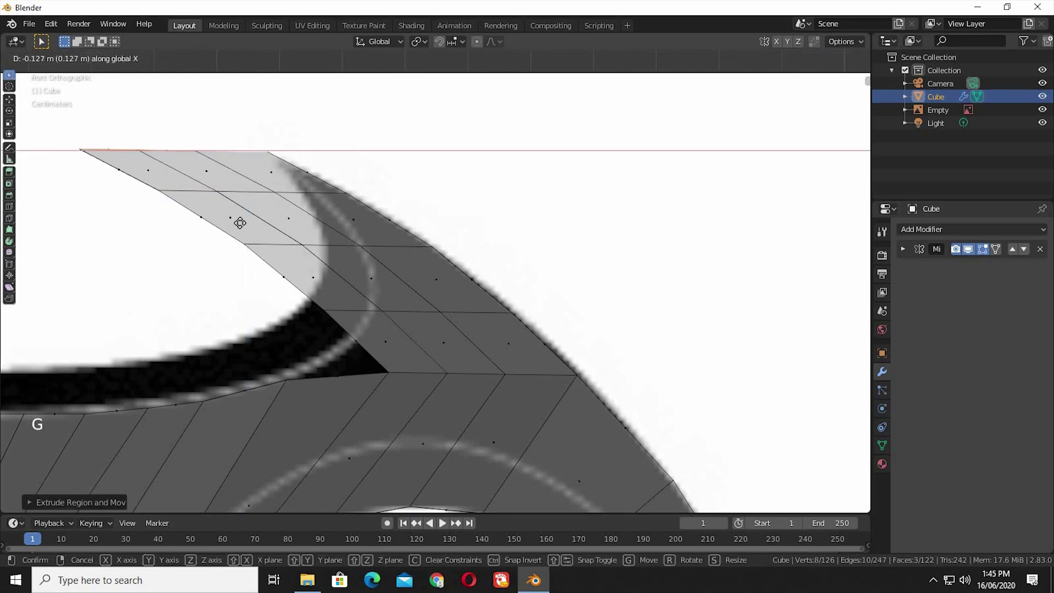
{"action": "left_click", "coordinate": [241, 222]}
Move the inner corner vertices at the horn's base onto the reference's inner outline, shifting them about -0.08 m in X
{"action": "left_click_drag", "start_coordinate": [358, 367], "coordinate": [402, 391]}
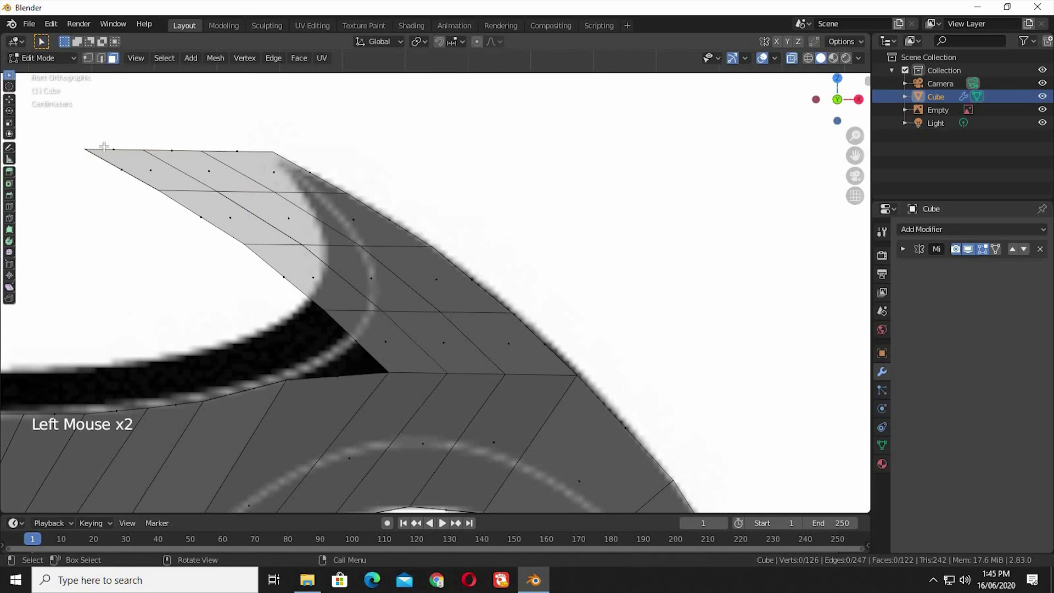
{"action": "left_click_drag", "start_coordinate": [404, 370], "coordinate": [384, 379]}
{"action": "key", "text": "g"}
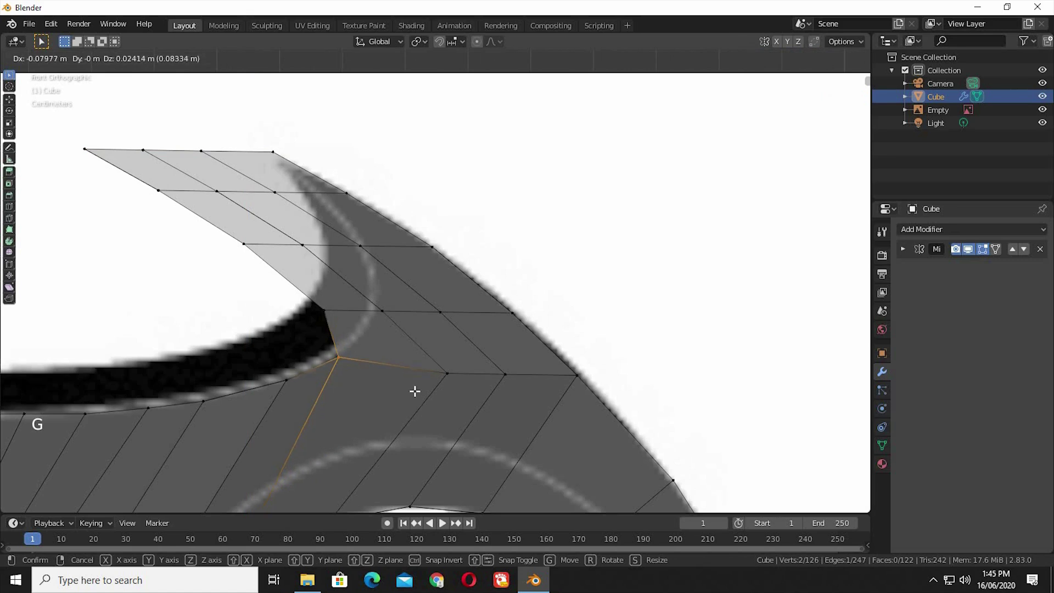
{"action": "left_click", "coordinate": [423, 390]}
Shift the two middle vertex pairs of the horn's base row inward and slightly upward to even out their spacing
{"action": "left_click_drag", "start_coordinate": [461, 367], "coordinate": [425, 390]}
{"action": "key", "text": "g"}
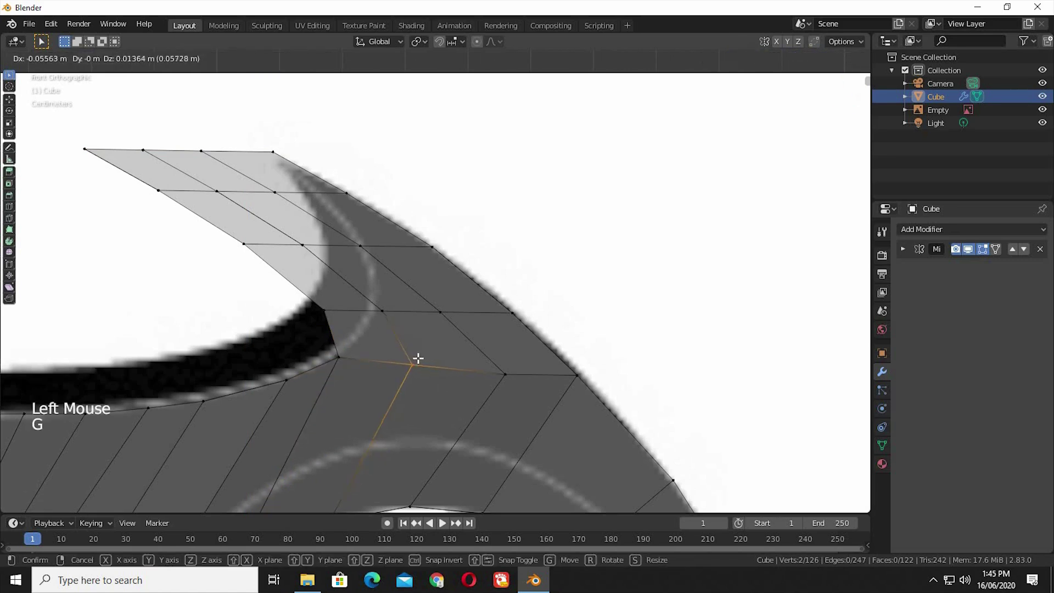
{"action": "left_click", "coordinate": [416, 354]}
{"action": "mouse_move", "coordinate": [512, 369]}
{"action": "left_mouse_down"}
{"action": "mouse_move", "coordinate": [479, 387]}
{"action": "mouse_move", "coordinate": [488, 362]}
{"action": "left_mouse_up"}
{"action": "key", "text": "g"}
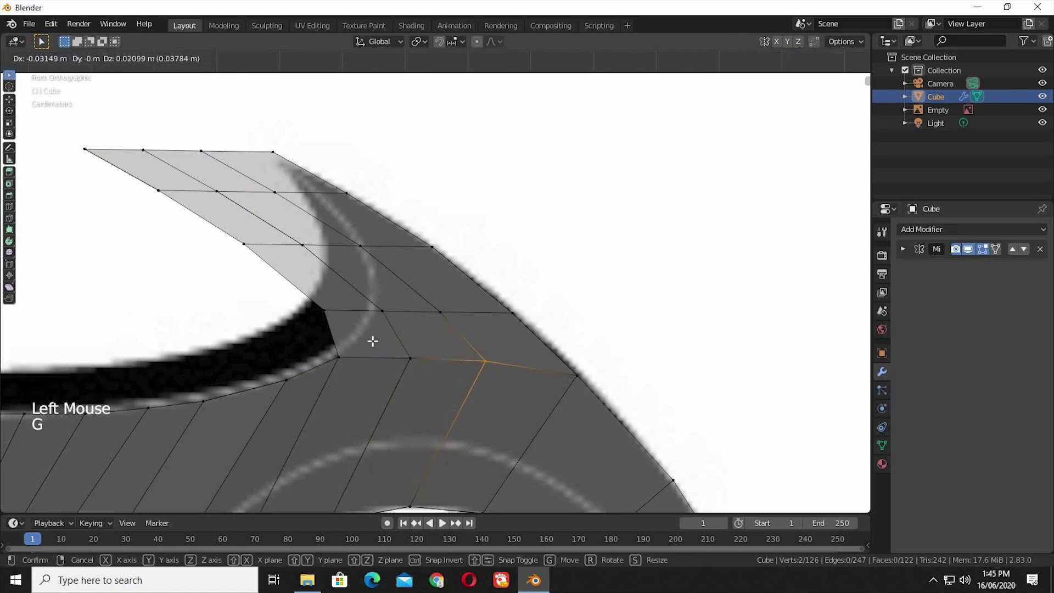
{"action": "left_click", "coordinate": [372, 340]}
Narrow the first vertex row above the horn's base along X and slide it to the horn's outer edge
{"action": "left_click_drag", "start_coordinate": [278, 328], "coordinate": [618, 294]}
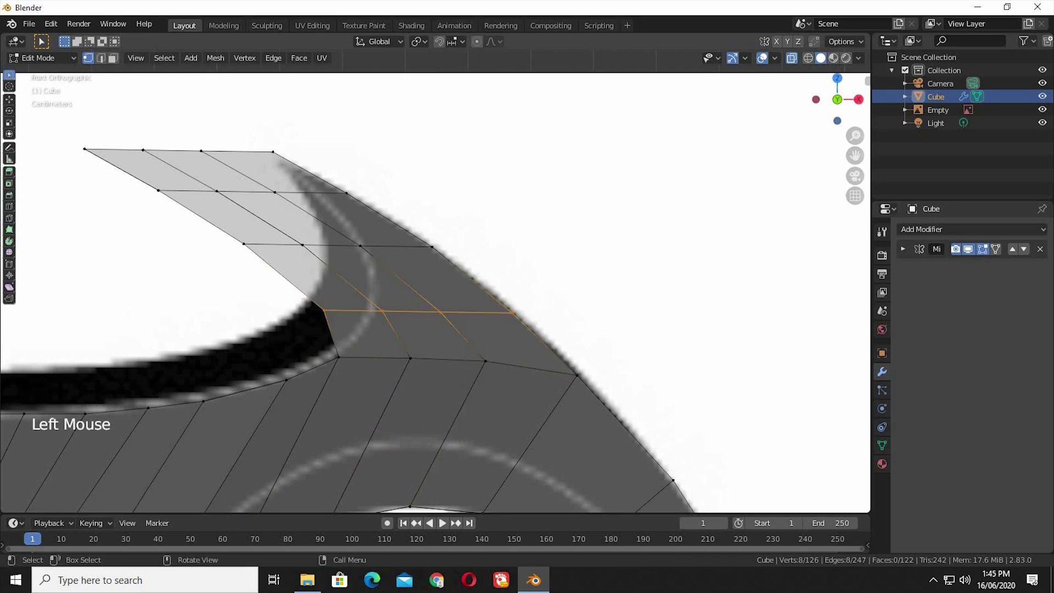
{"action": "key", "text": "s"}
{"action": "key", "text": "x"}
{"action": "left_click", "coordinate": [571, 345]}
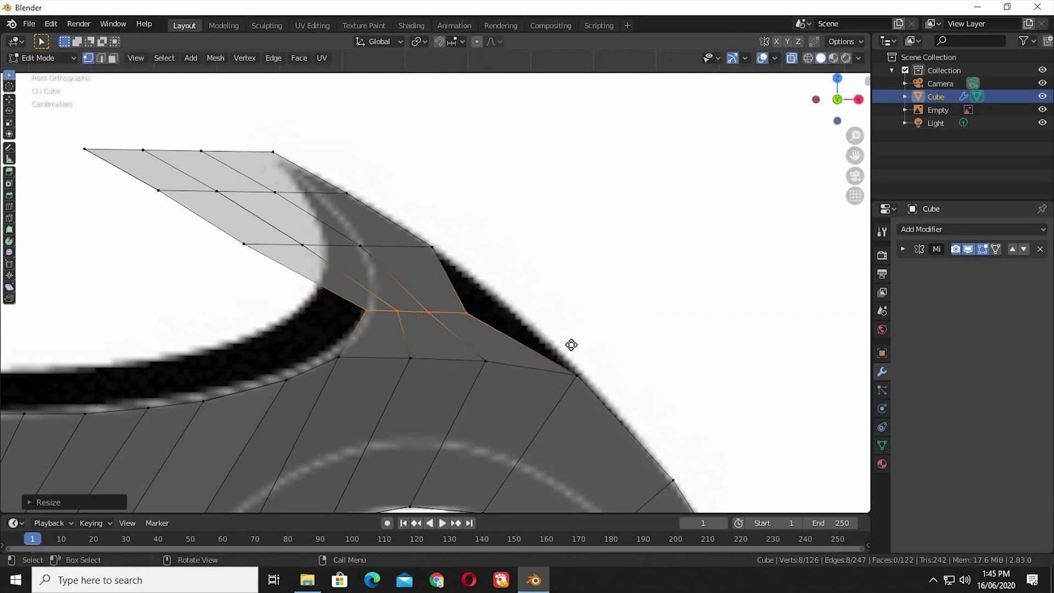
{"action": "key", "text": "g"}
{"action": "key", "text": "x"}
{"action": "left_click", "coordinate": [449, 363]}
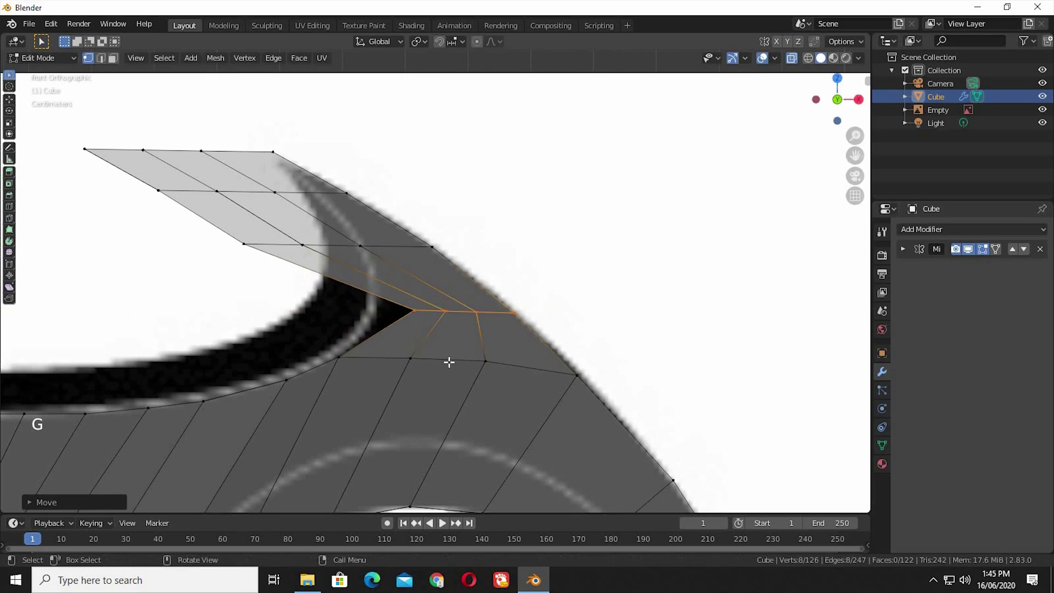
Move the inner vertices of the first row above the base onto the inner outline and level them with the row along Z
{"action": "middle_click_drag", "start_coordinate": [442, 299], "coordinate": [412, 334], "text": "ctrl"}
{"action": "left_click", "coordinate": [387, 345]}
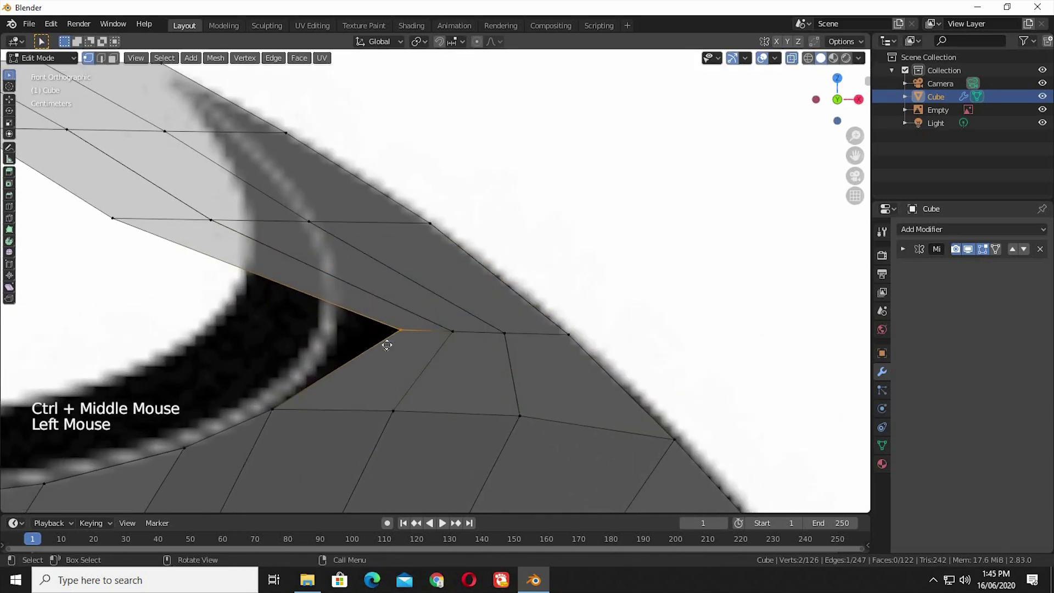
{"action": "key", "text": "g"}
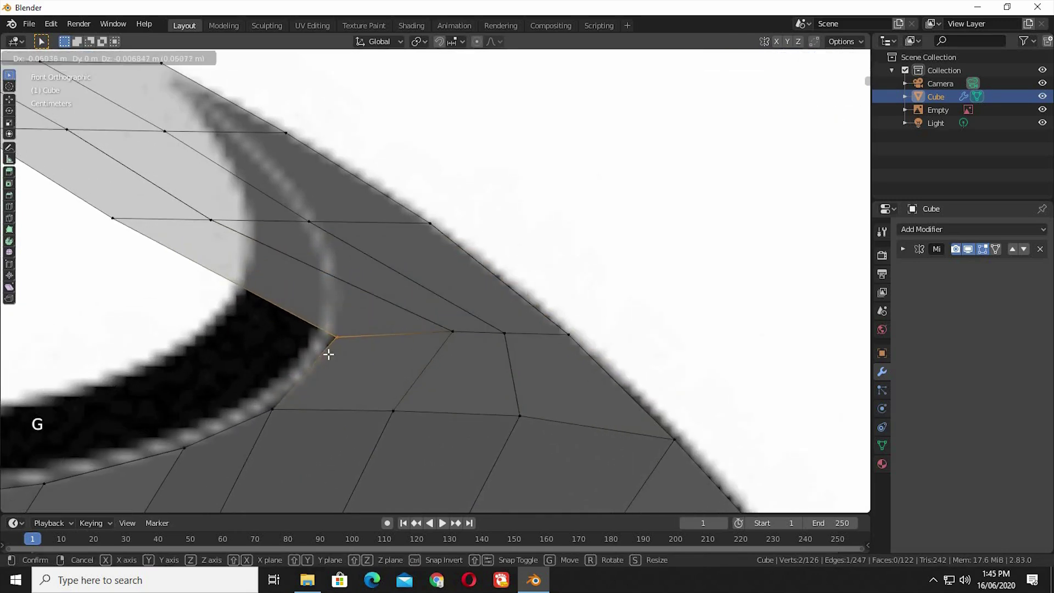
{"action": "left_click", "coordinate": [327, 354]}
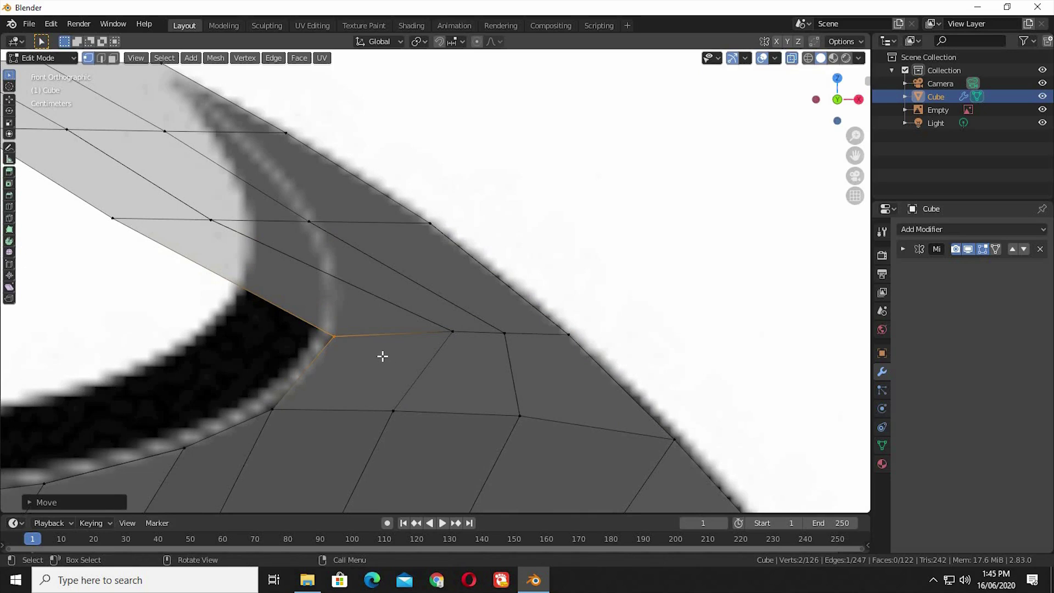
{"action": "key", "text": "g"}
{"action": "key", "text": "z"}
{"action": "left_click", "coordinate": [418, 351]}
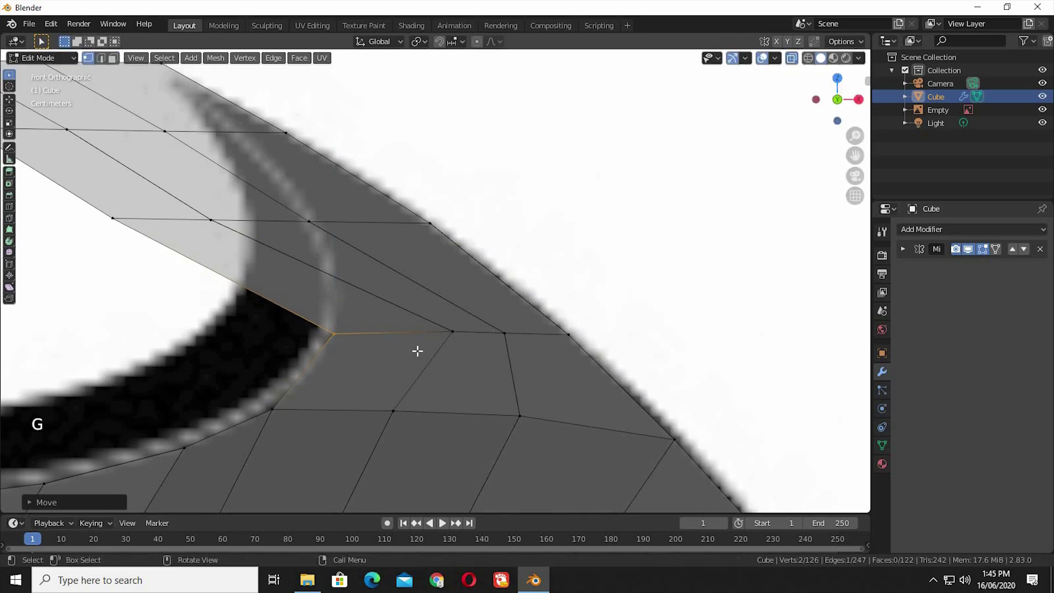
Shift the two middle vertex pairs of the first row above the base inward to space them evenly
{"action": "key", "text": "g"}
{"action": "left_click", "coordinate": [417, 341]}
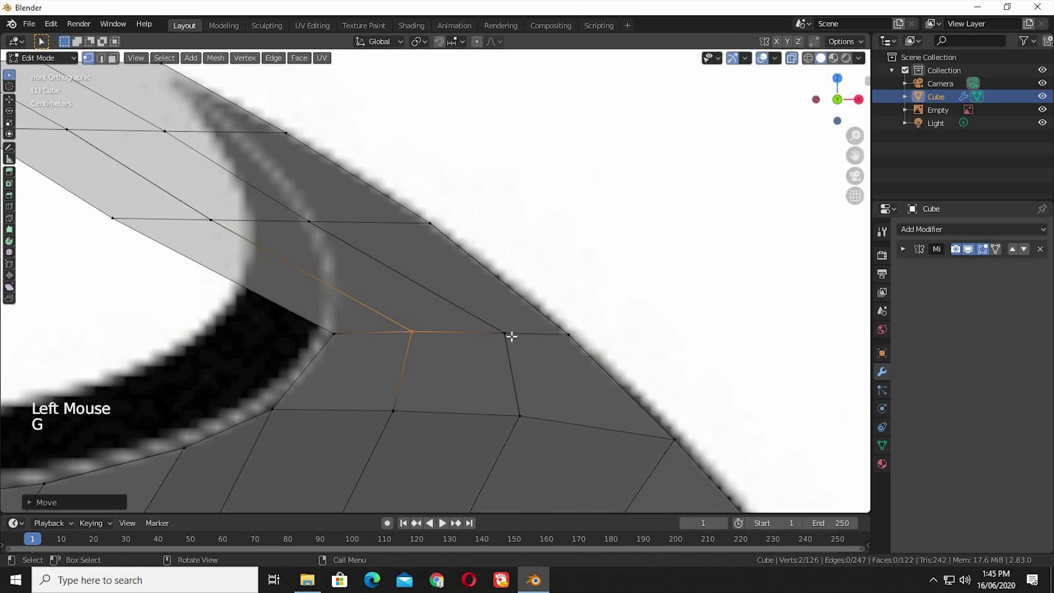
{"action": "left_click_drag", "start_coordinate": [484, 321], "coordinate": [522, 352]}
{"action": "key", "text": "g"}
{"action": "left_click", "coordinate": [495, 334]}
Narrow the second vertex row above the horn's base along X and slide it to the outer edge
{"action": "left_click_drag", "start_coordinate": [88, 258], "coordinate": [470, 205]}
{"action": "key", "text": "s"}
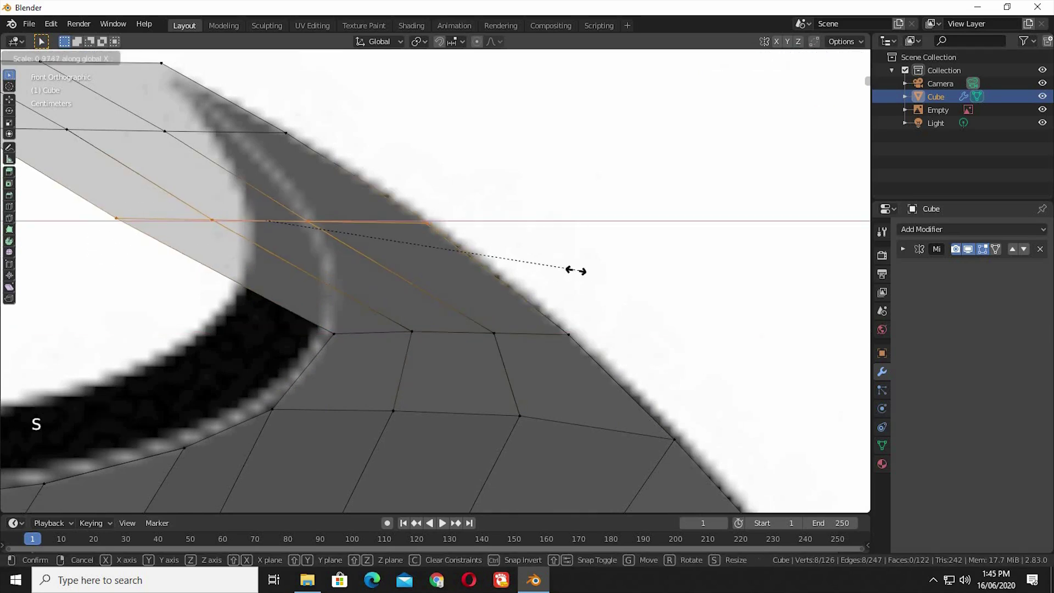
{"action": "left_click", "coordinate": [386, 266]}
{"action": "key", "text": "g"}
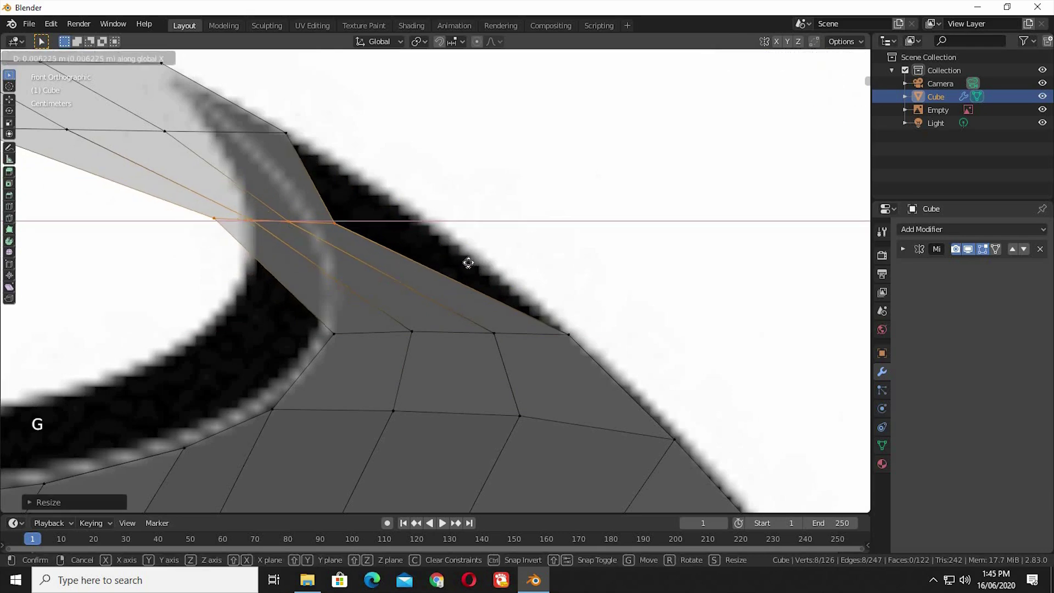
{"action": "left_click", "coordinate": [367, 239]}
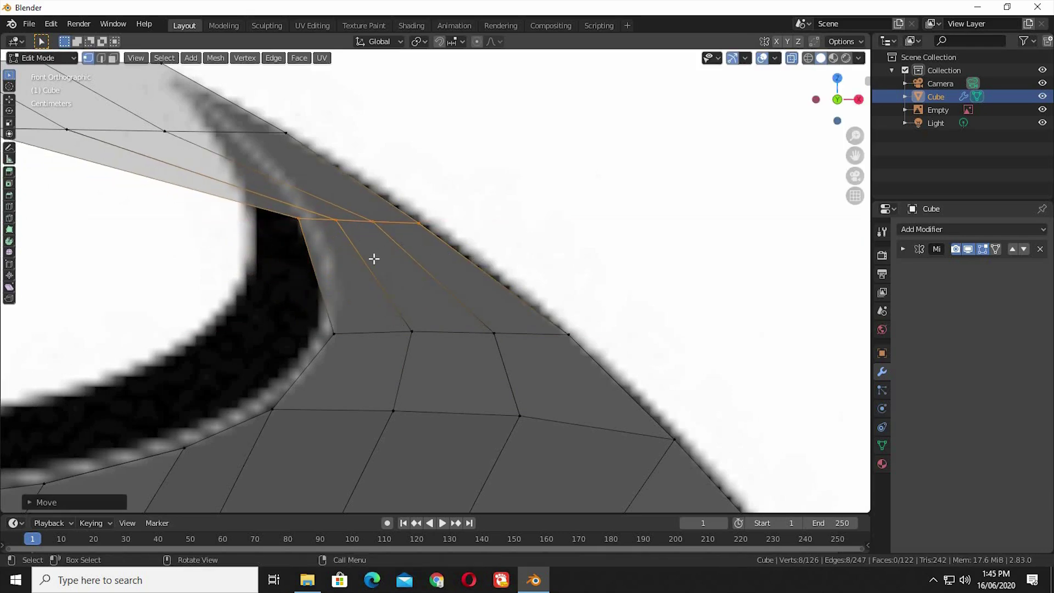
Adjust the two middle vertex pairs of the second row above the base along X
{"action": "middle_click_drag", "start_coordinate": [369, 228], "coordinate": [337, 278], "text": "ctrl"}
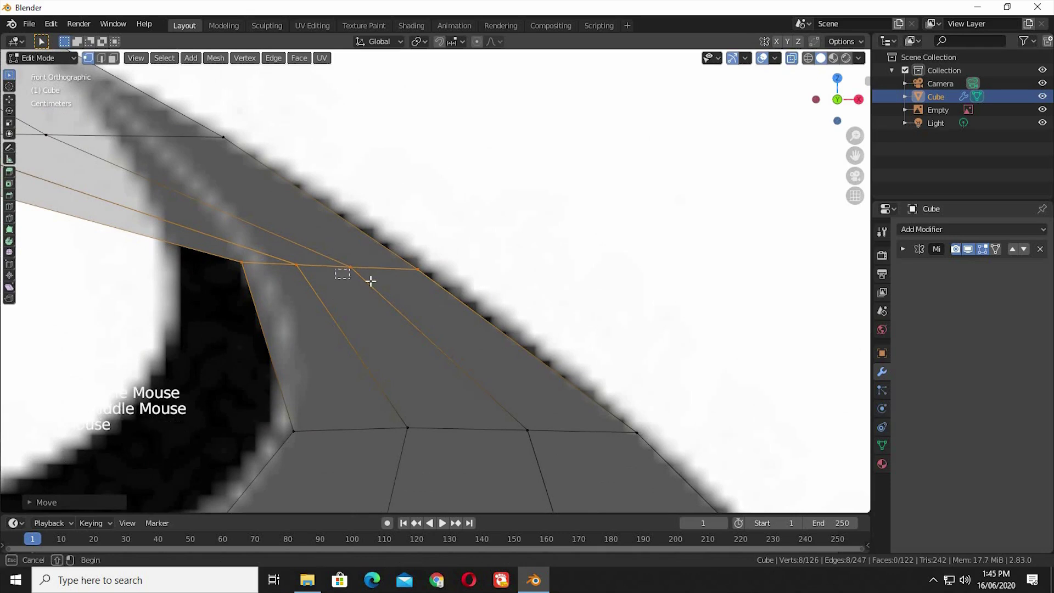
{"action": "left_click_drag", "start_coordinate": [371, 281], "coordinate": [374, 282]}
{"action": "key", "text": "g"}
{"action": "key", "text": "x"}
{"action": "left_click", "coordinate": [392, 283]}
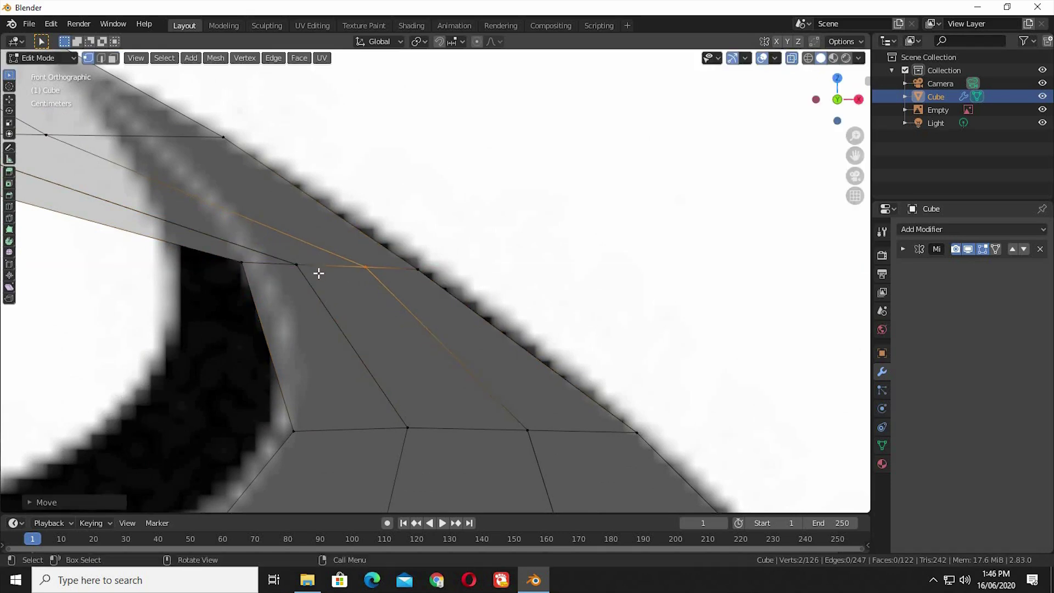
{"action": "key", "text": "g"}
{"action": "key", "text": "x"}
{"action": "left_click", "coordinate": [286, 258]}
Slide the inner vertices of the second row above the base along X onto the horn's inner outline
{"action": "left_click_drag", "start_coordinate": [192, 247], "coordinate": [276, 281]}
{"action": "key", "text": "g"}
{"action": "key", "text": "x"}
{"action": "left_click", "coordinate": [299, 278]}
Narrow the vertex row just below the horn's tip along X and shift it about 0.12 m along X to the outer edge
{"action": "middle_click_drag", "start_coordinate": [439, 350], "coordinate": [476, 395], "text": "shift"}
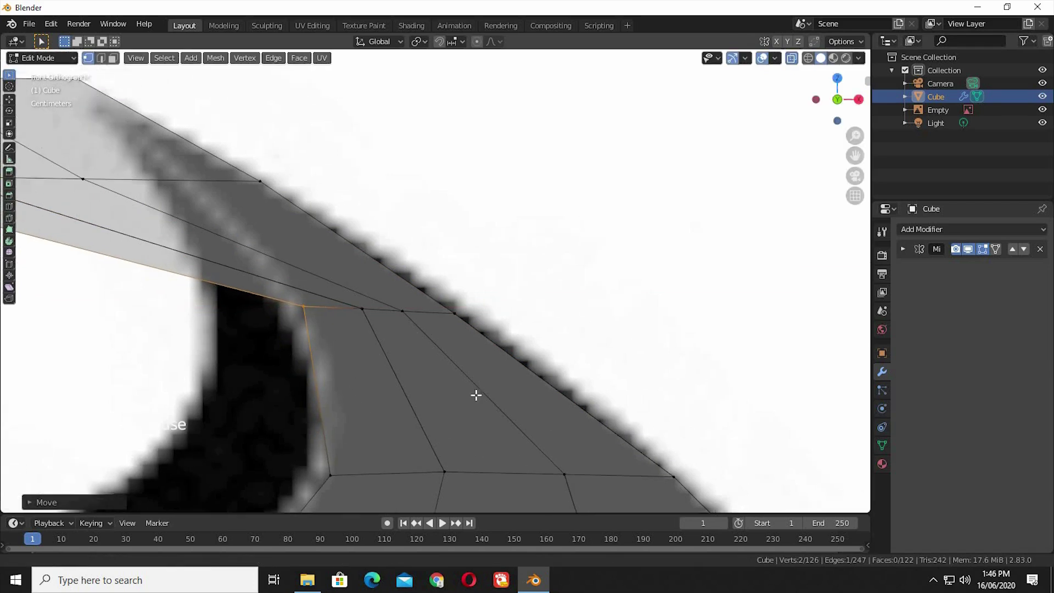
{"action": "middle_click_drag", "start_coordinate": [170, 320], "coordinate": [170, 343], "text": "shift"}
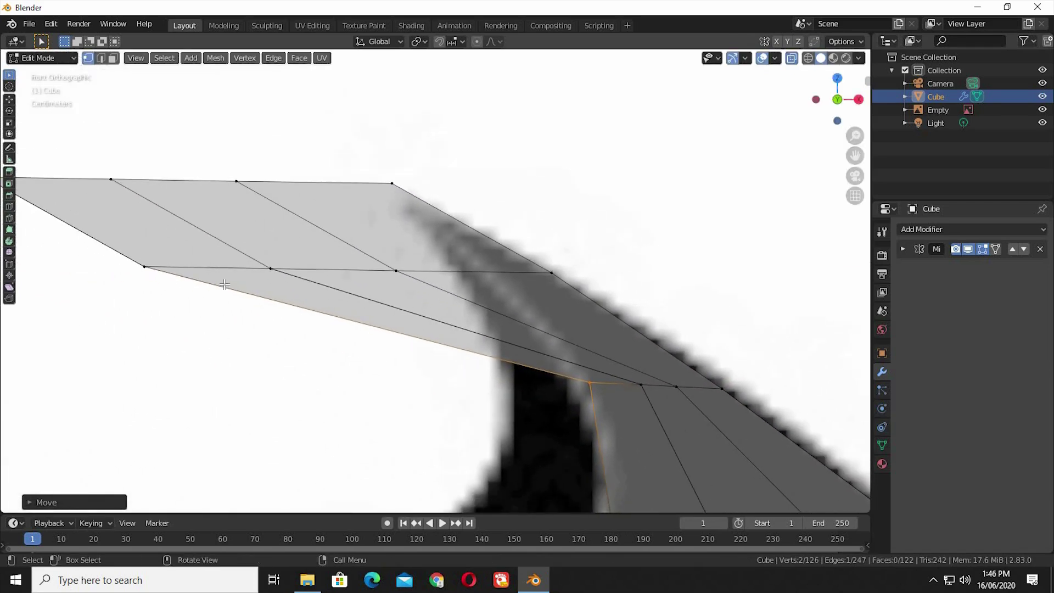
{"action": "key", "text": "b"}
{"action": "left_click_drag", "start_coordinate": [599, 291], "coordinate": [661, 317]}
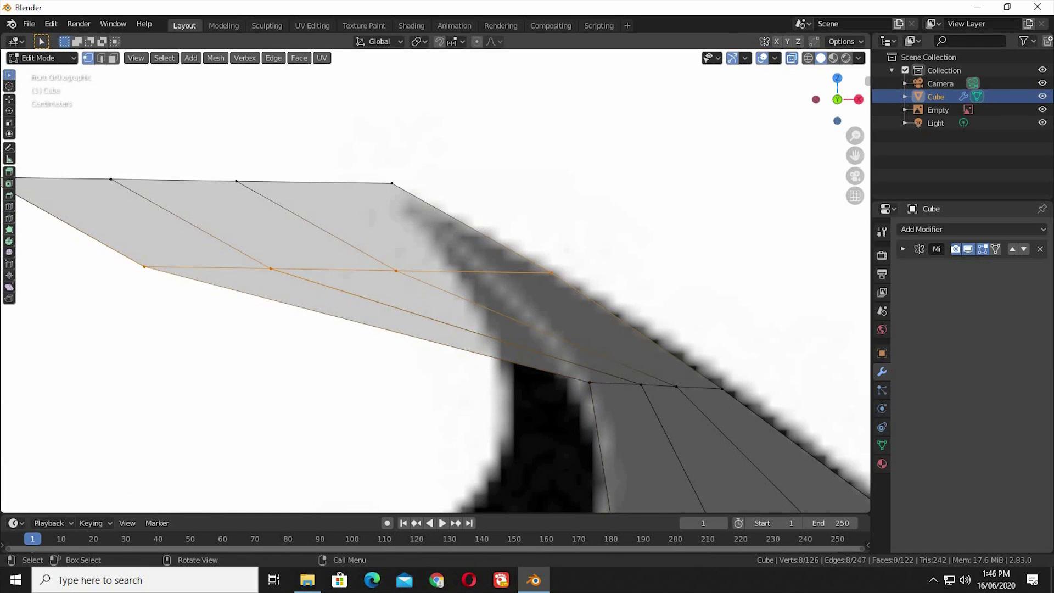
{"action": "key", "text": "s"}
{"action": "key", "text": "x"}
{"action": "left_click", "coordinate": [406, 306]}
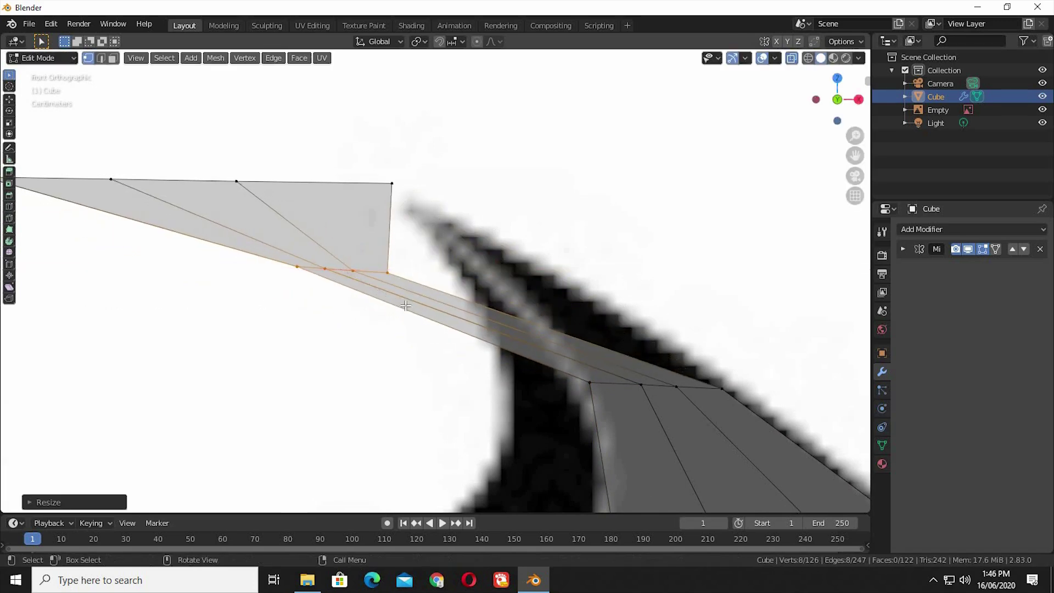
{"action": "key", "text": "g"}
{"action": "key", "text": "x"}
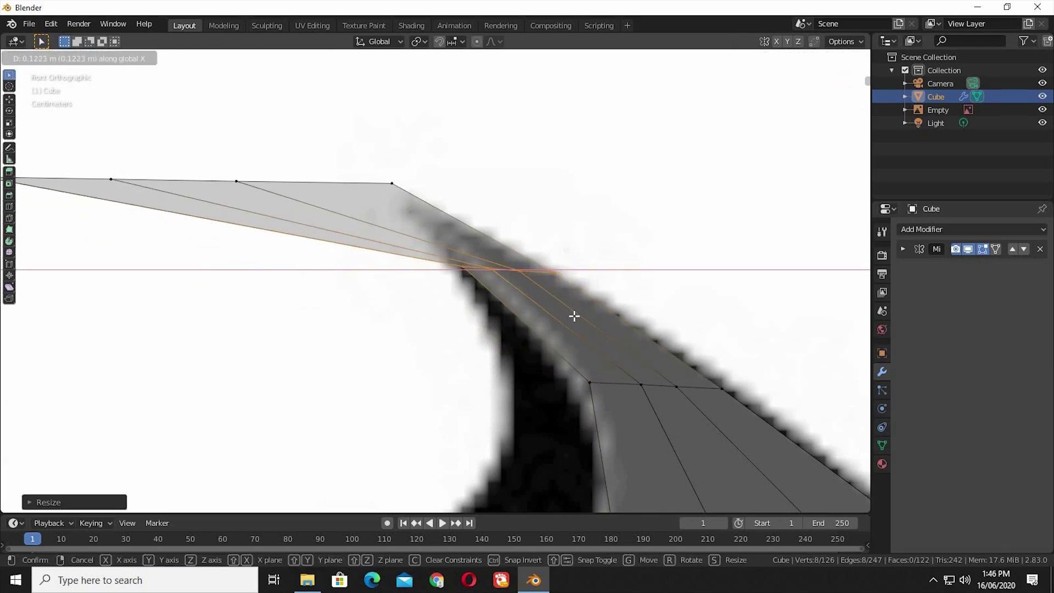
{"action": "left_click", "coordinate": [571, 316]}
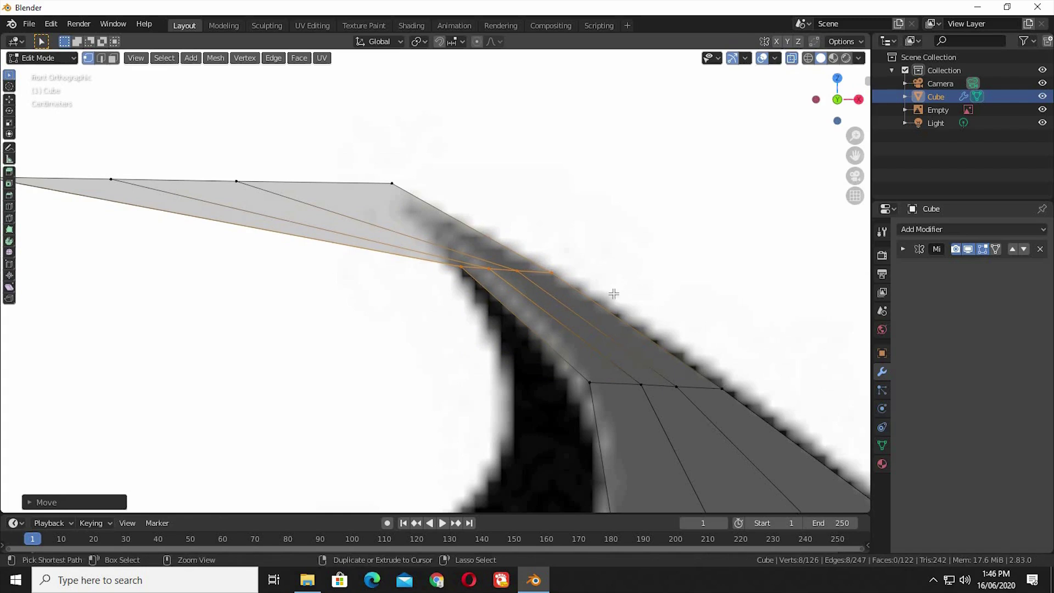
Fine-tune the row below the tip by narrowing it slightly more and repositioning it along X between both outlines
{"action": "middle_click_drag", "start_coordinate": [615, 294], "coordinate": [614, 238], "text": "ctrl"}
{"action": "middle_click_drag", "start_coordinate": [725, 343], "coordinate": [637, 385], "text": "shift"}
{"action": "key", "text": "s"}
{"action": "key", "text": "x"}
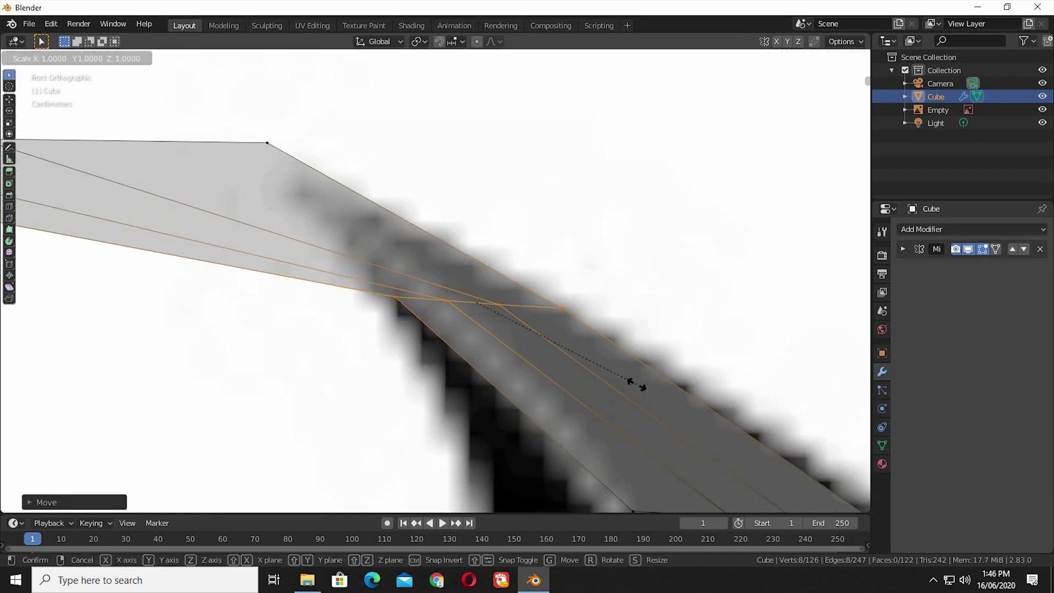
{"action": "left_click", "coordinate": [583, 376]}
{"action": "key", "text": "g"}
{"action": "key", "text": "x"}
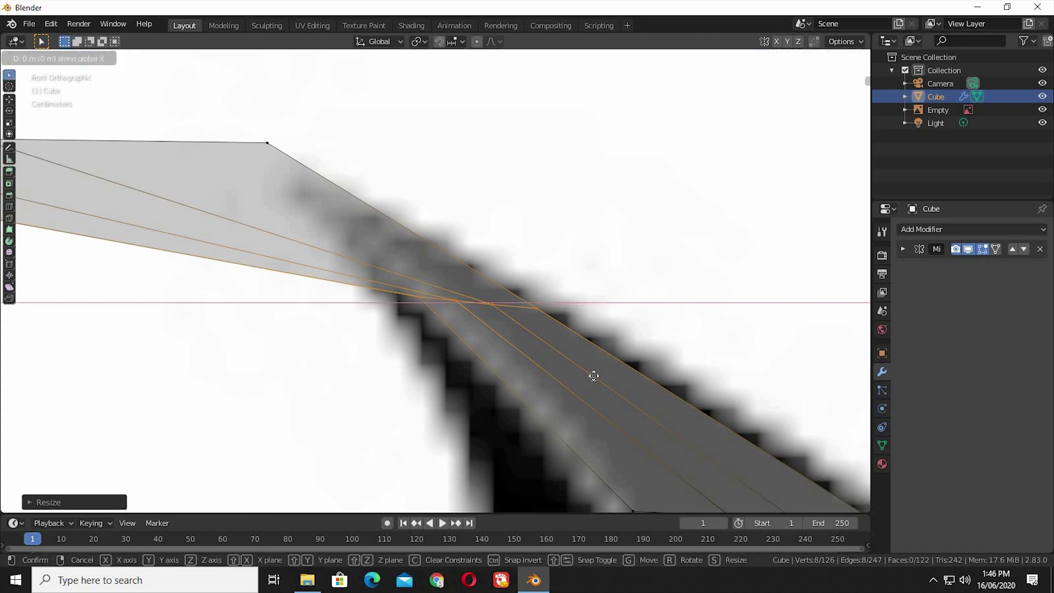
{"action": "left_click", "coordinate": [612, 395]}
{"action": "scroll", "coordinate": [591, 359], "scroll_direction": "up", "scroll_amount": 2}
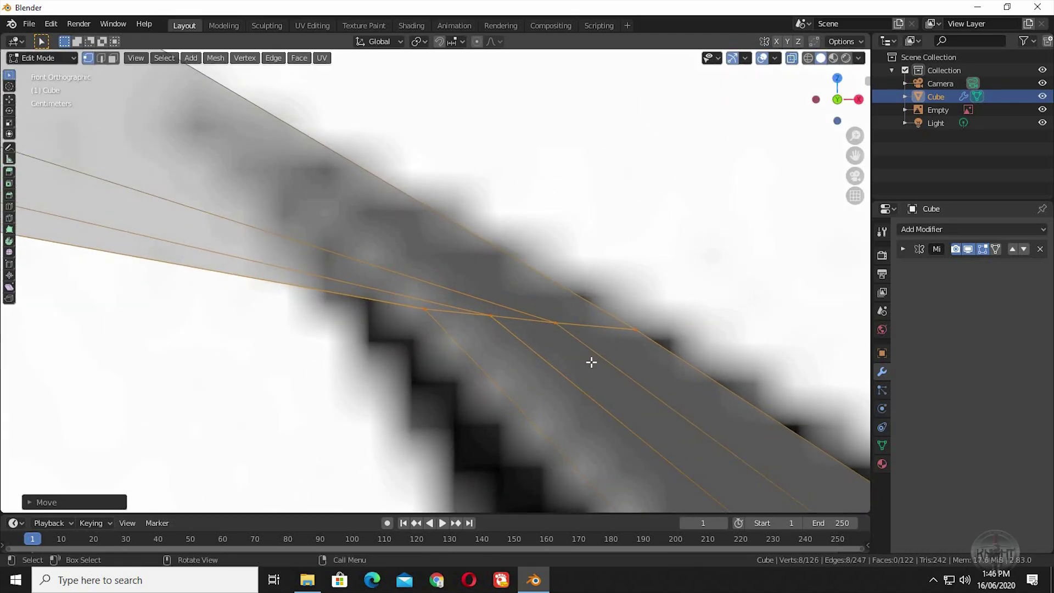
Select the horn's topmost vertex row and scale it down strongly along X
{"action": "scroll", "coordinate": [628, 134], "scroll_direction": "down", "scroll_amount": 2}
{"action": "scroll", "coordinate": [650, 350], "scroll_direction": "down", "scroll_amount": 5}
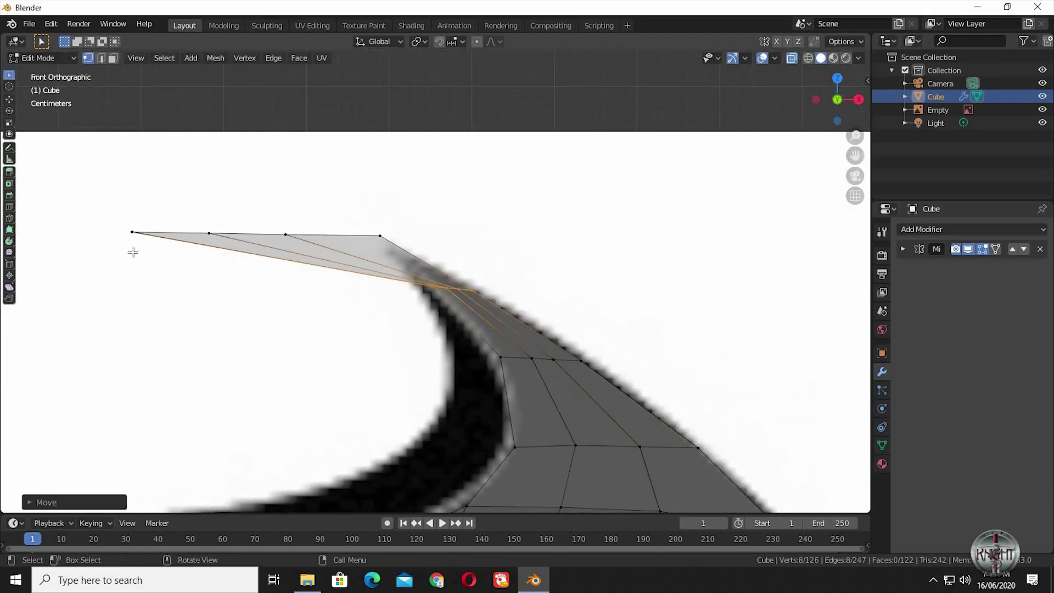
{"action": "key", "text": "b"}
{"action": "left_click_drag", "start_coordinate": [412, 196], "coordinate": [412, 198]}
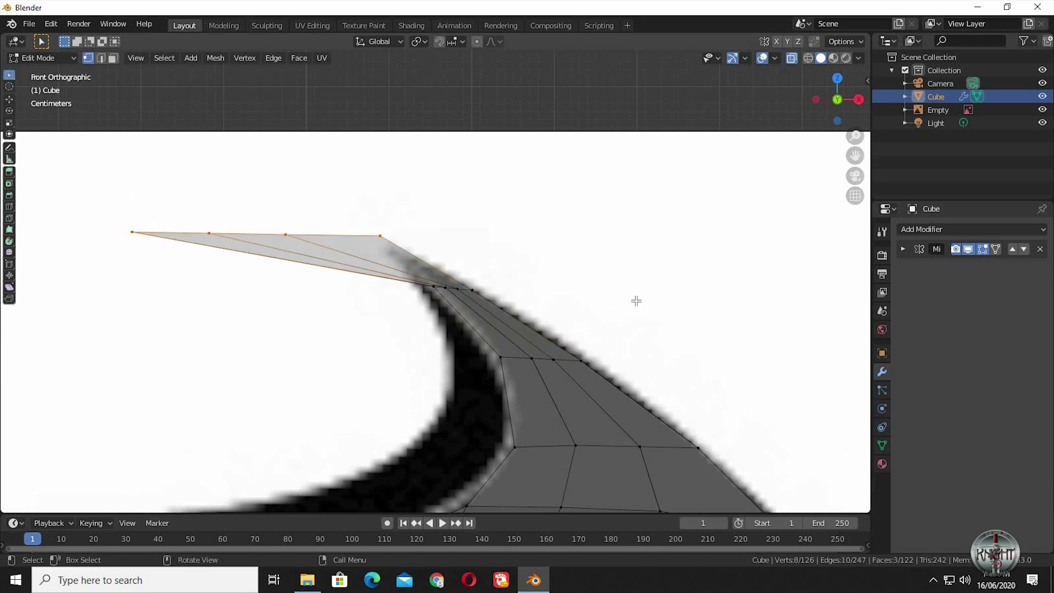
{"action": "key", "text": "s"}
{"action": "key", "text": "x"}
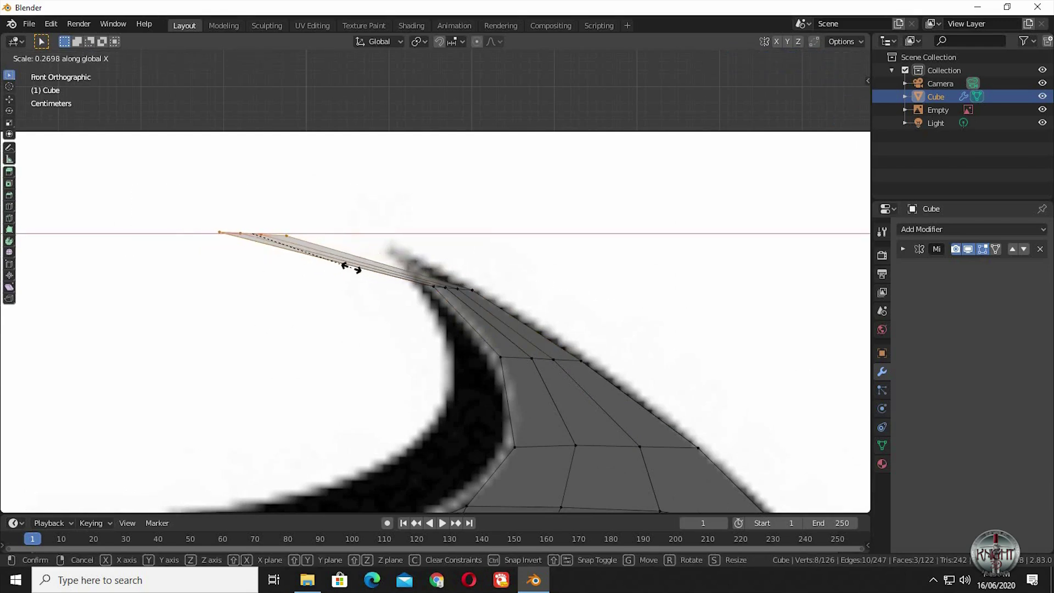
{"action": "left_click", "coordinate": [306, 260]}
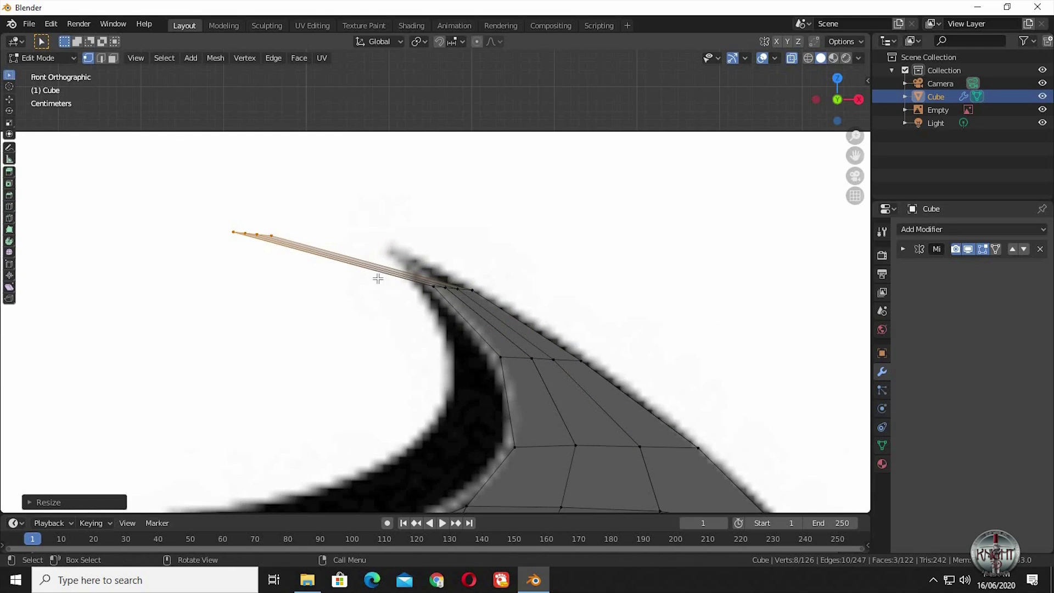
Move the topmost row along X toward the horn's point and lower it along Z to the tip's height
{"action": "scroll", "coordinate": [377, 279], "scroll_direction": "up", "scroll_amount": 7}
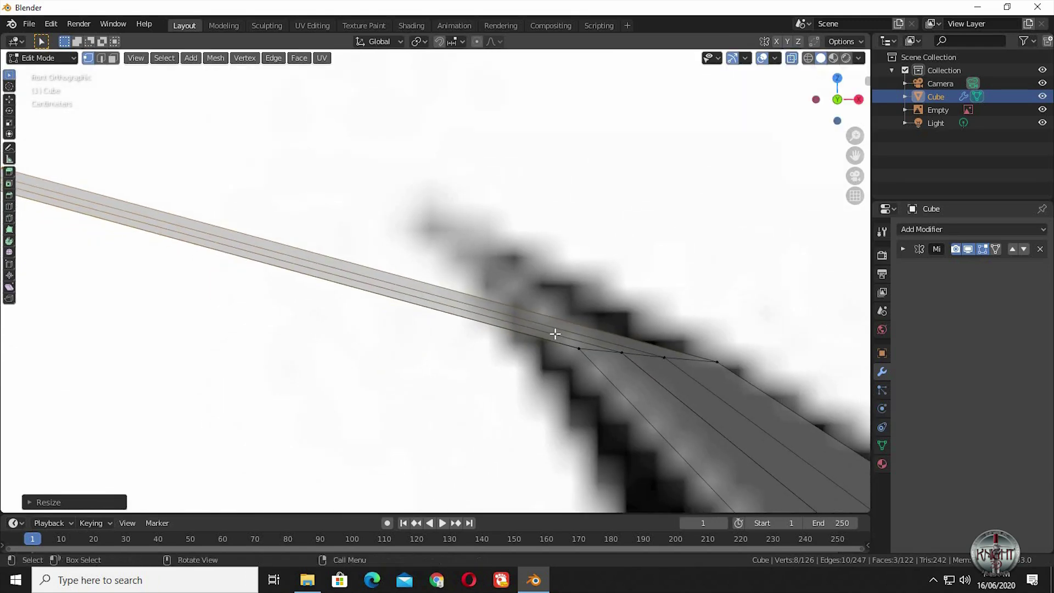
{"action": "key", "text": "g"}
{"action": "key", "text": "x"}
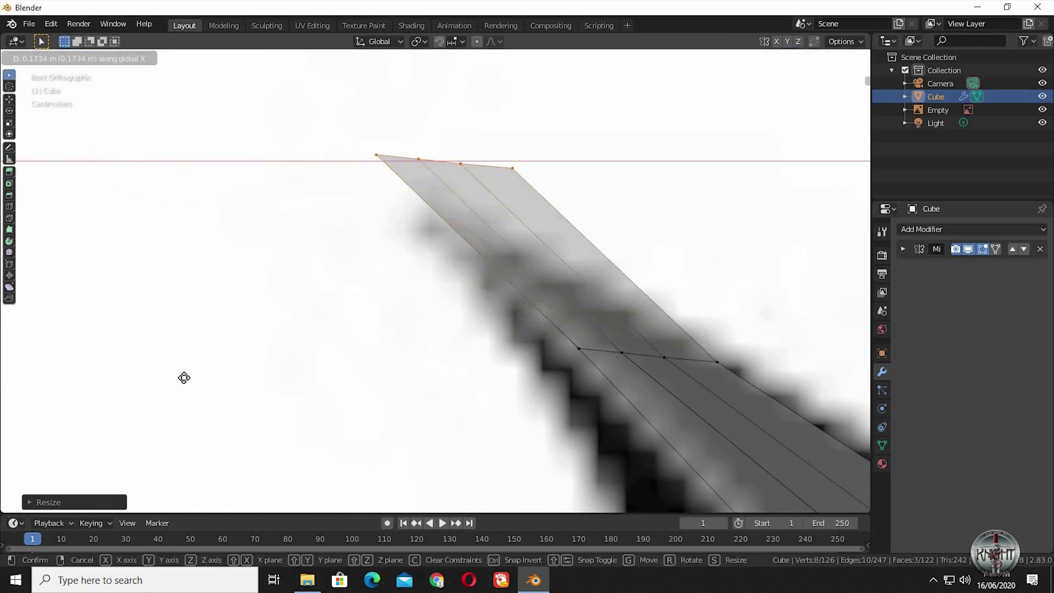
{"action": "left_click", "coordinate": [175, 380]}
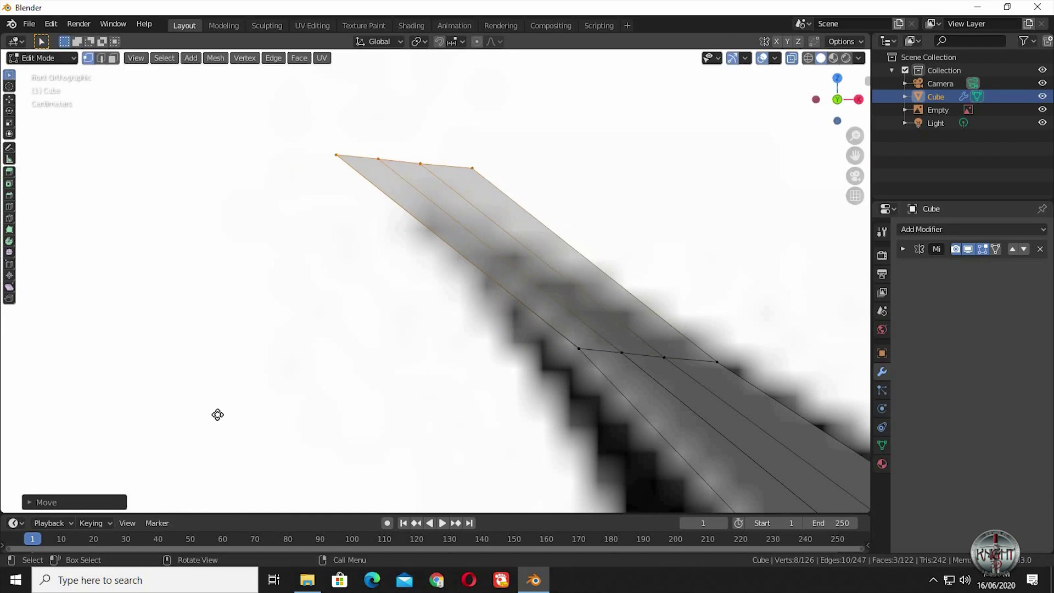
{"action": "key", "text": "g"}
{"action": "key", "text": "z"}
{"action": "left_click", "coordinate": [282, 456]}
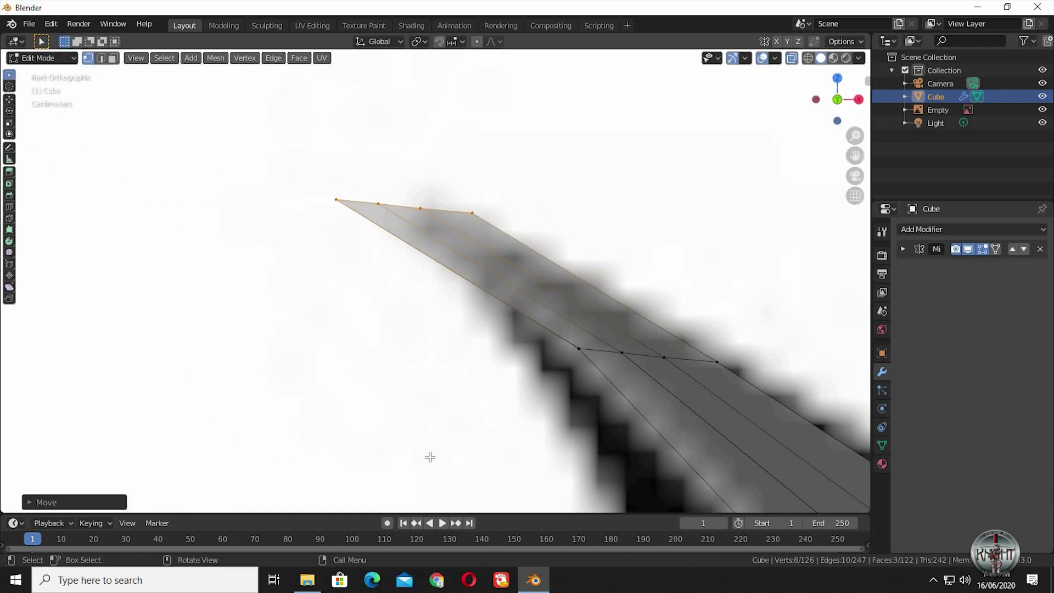
Narrow the horn's topmost vertex row to about half its width along X and shift it about 0.02 m along X toward the point
{"action": "key", "text": "s"}
{"action": "key", "text": "x"}
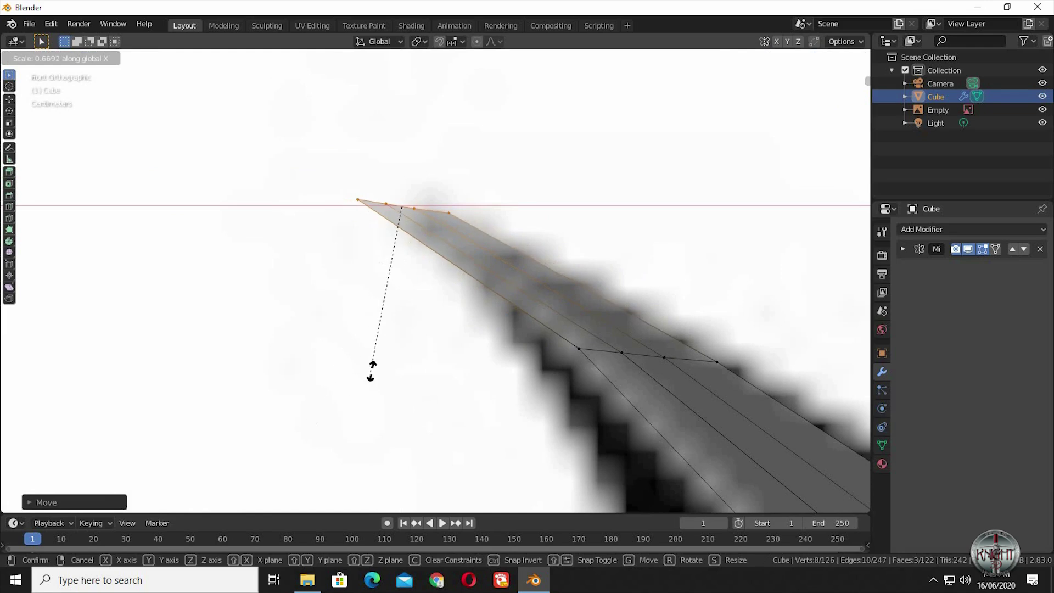
{"action": "left_click", "coordinate": [383, 347]}
{"action": "key", "text": "g"}
{"action": "key", "text": "x"}
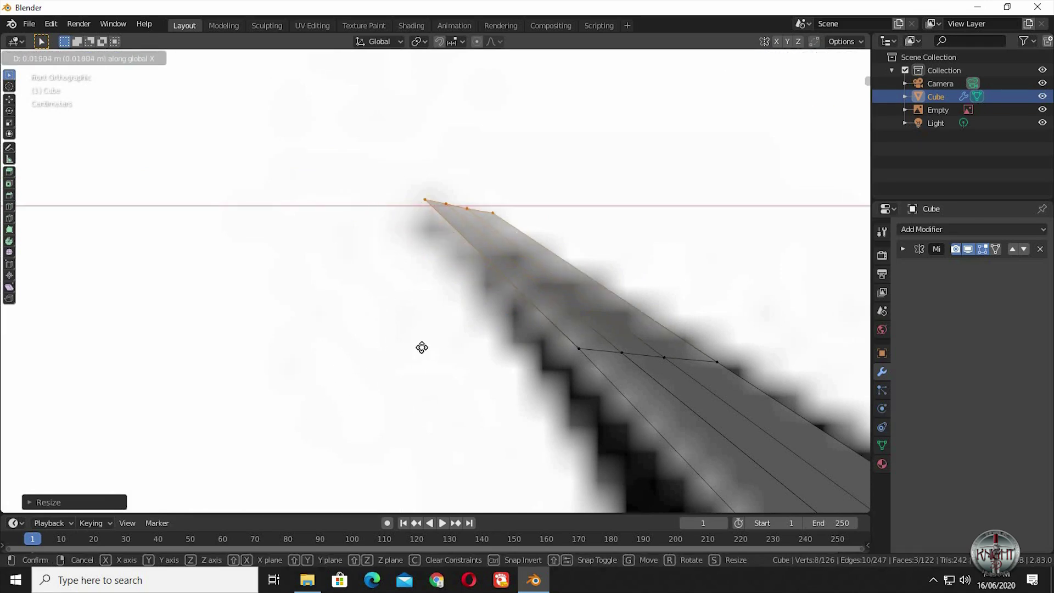
{"action": "left_click", "coordinate": [428, 356]}
Turn off X-ray display in Object Mode and return to editing the batarang mesh
{"action": "middle_click_drag", "start_coordinate": [445, 393], "coordinate": [318, 392], "text": "ctrl"}
{"action": "key", "text": "Tab"}
{"action": "left_click", "coordinate": [790, 58]}
{"action": "key", "text": "Tab"}
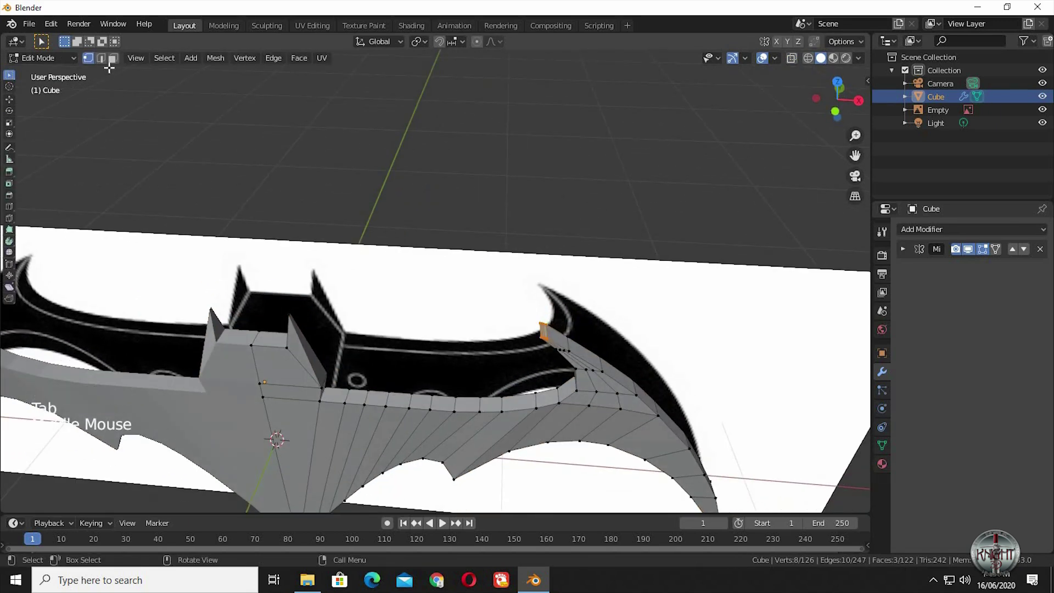
Select the strip of faces along the wing's upper inner edge, from beside the head to the horn's tip, as a shortest path
{"action": "key", "text": "3"}
{"action": "left_click", "coordinate": [334, 395]}
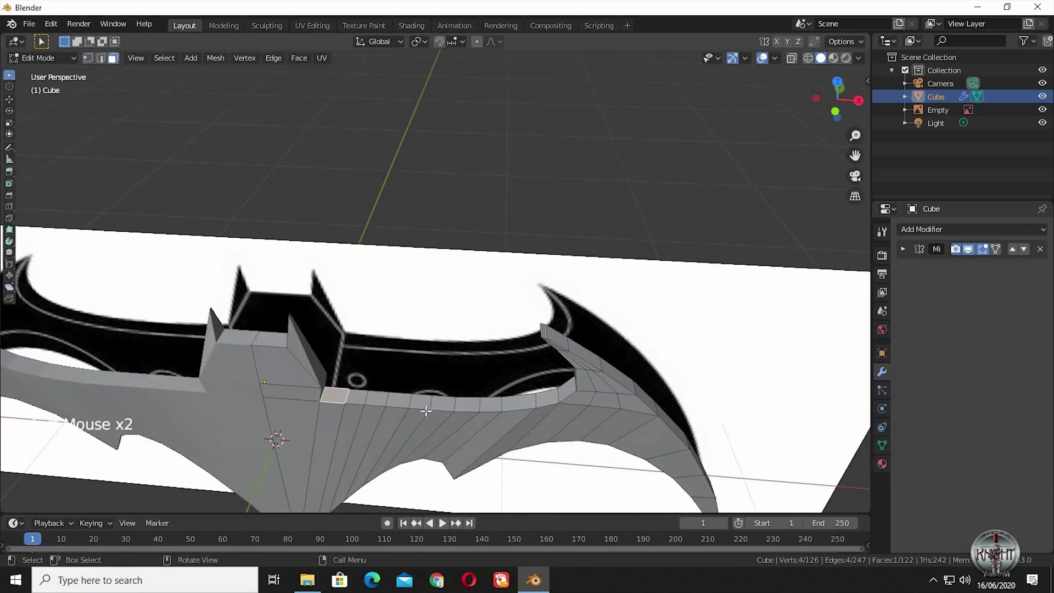
{"action": "middle_click_drag", "start_coordinate": [427, 411], "coordinate": [511, 346]}
{"action": "middle_click_drag", "start_coordinate": [505, 299], "coordinate": [504, 258], "text": "ctrl"}
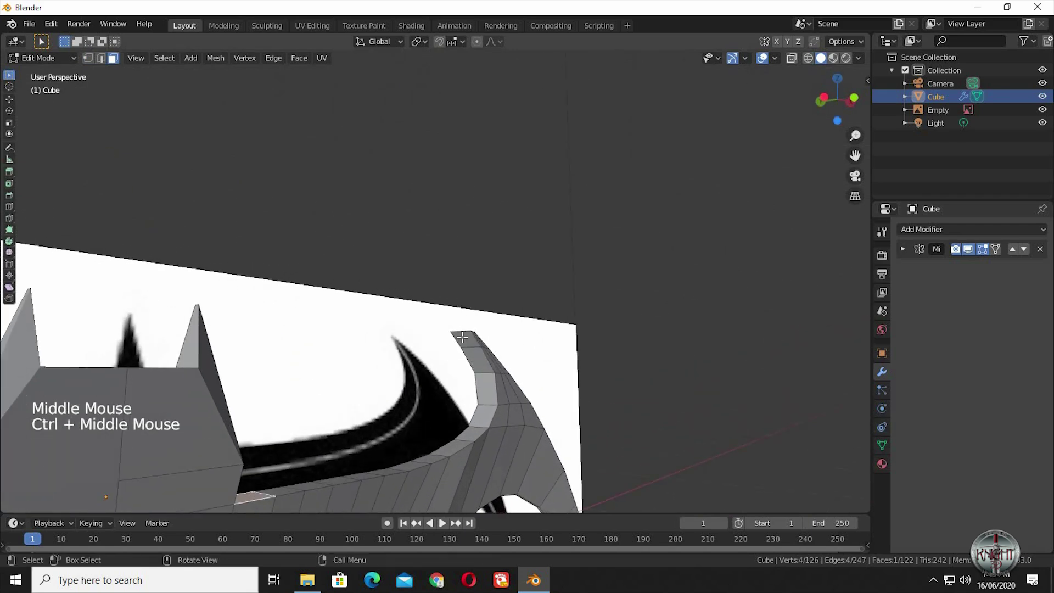
{"action": "left_click", "coordinate": [237, 505], "text": "shift"}
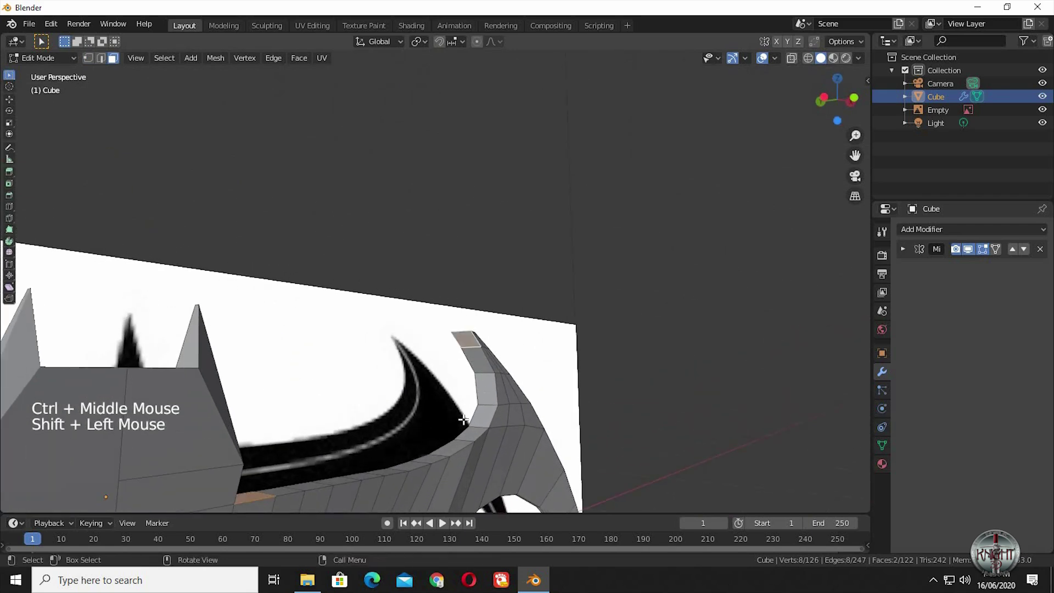
{"action": "left_click", "coordinate": [267, 500]}
{"action": "left_click", "coordinate": [466, 339], "text": "ctrl"}
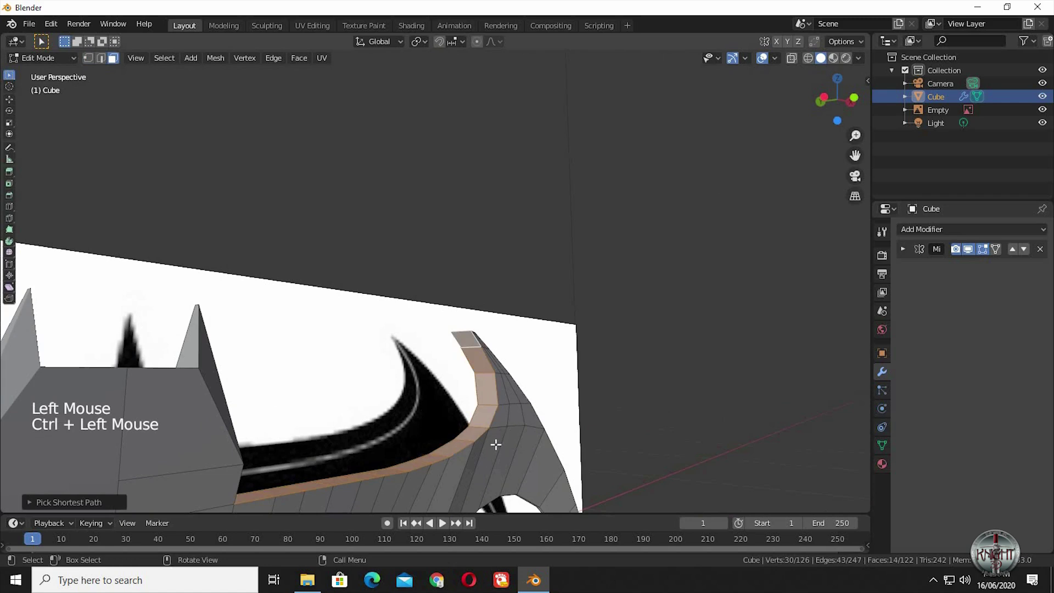
Extrude the selected edge strip in front view over the black band of the reference image
{"action": "middle_click_drag", "start_coordinate": [495, 444], "coordinate": [501, 400]}
{"action": "key", "text": "KP_1"}
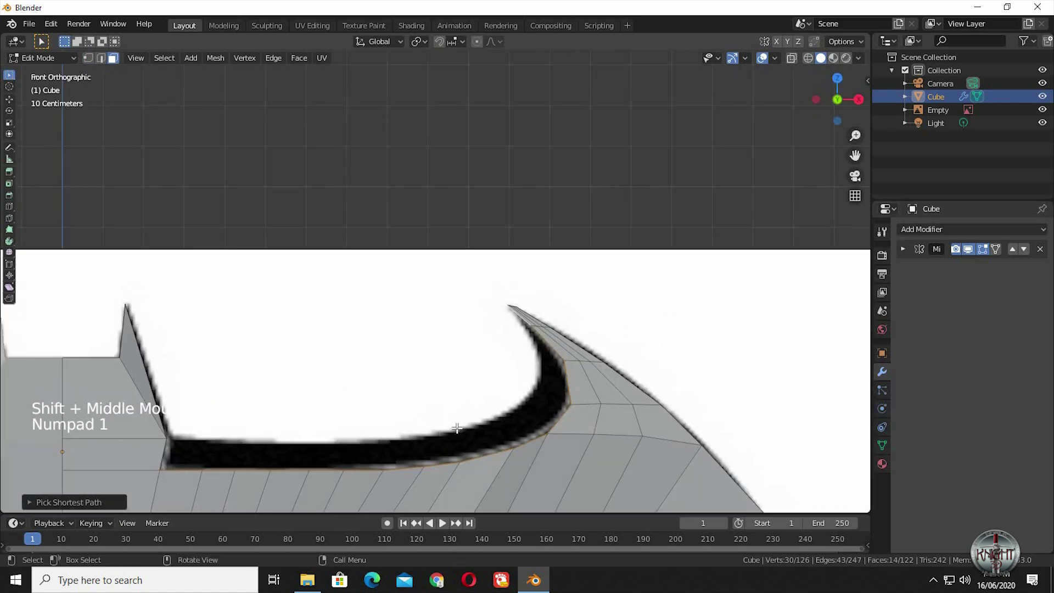
{"action": "key", "text": "e"}
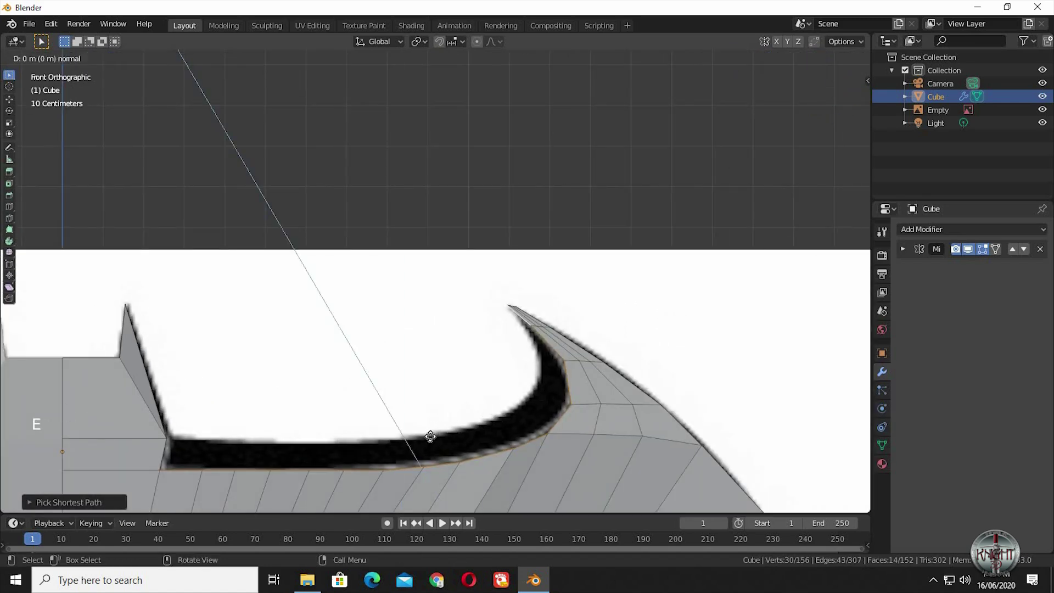
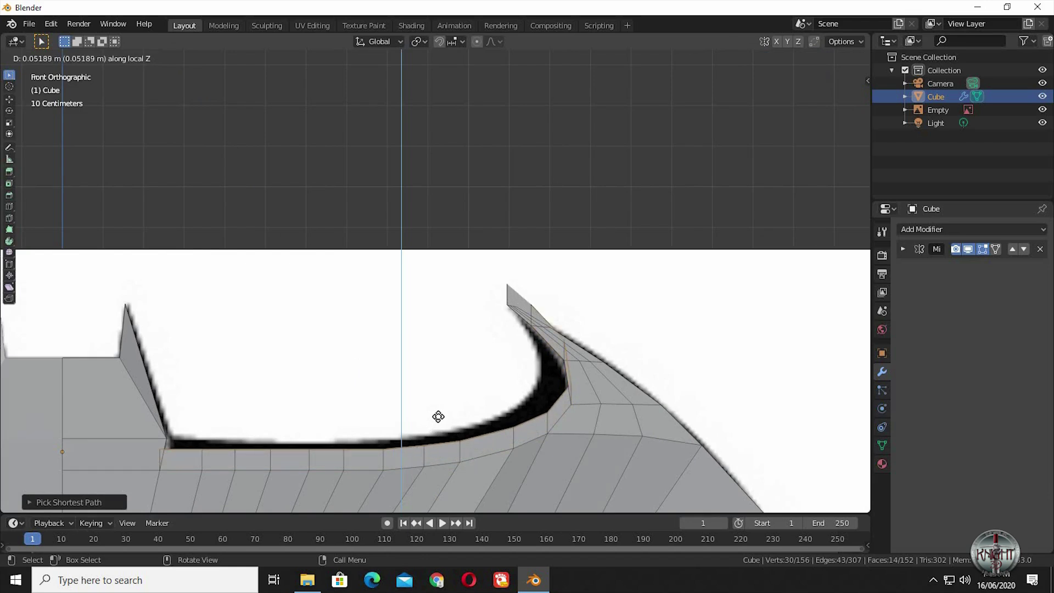
Scale the extruded edge strip to about 0.83 and raise it about 0.016 m along Z to meet the reference outline
{"action": "left_click", "coordinate": [836, 480]}
{"action": "key", "text": "s"}
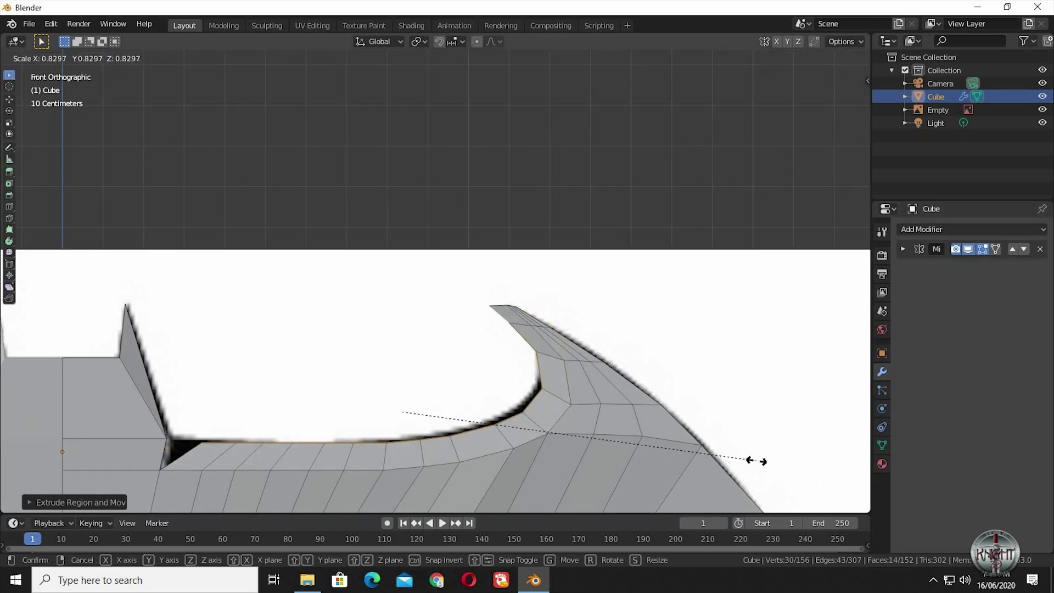
{"action": "left_click", "coordinate": [756, 461]}
{"action": "key", "text": "g"}
{"action": "key", "text": "z"}
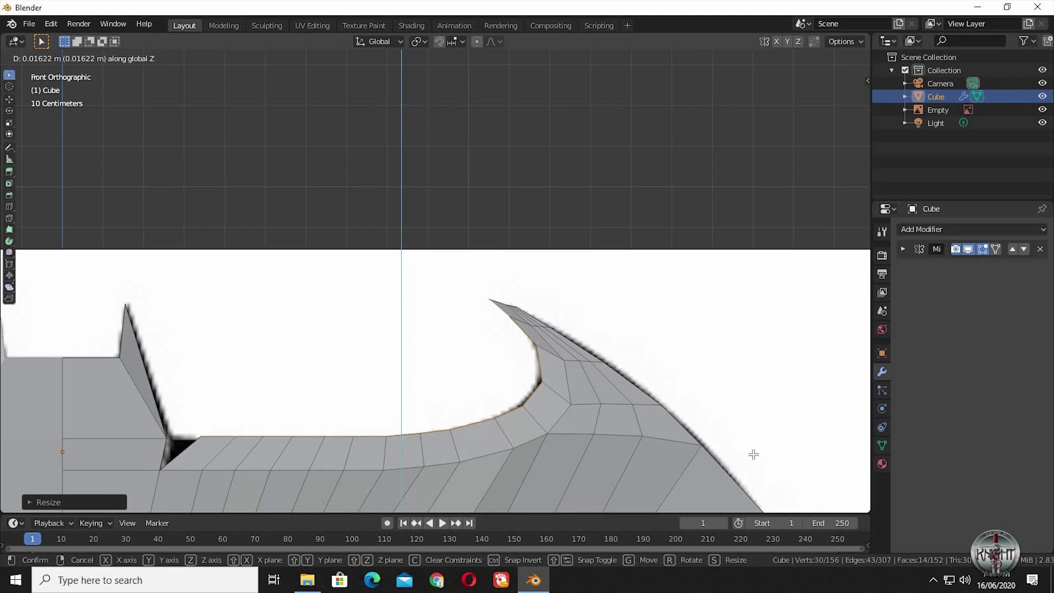
{"action": "left_click", "coordinate": [519, 445]}
Thin the extruded strip along Y in two passes, the second to about 0.31, to form a sharp blade edge
{"action": "middle_click_drag", "start_coordinate": [619, 387], "coordinate": [713, 386], "text": "shift"}
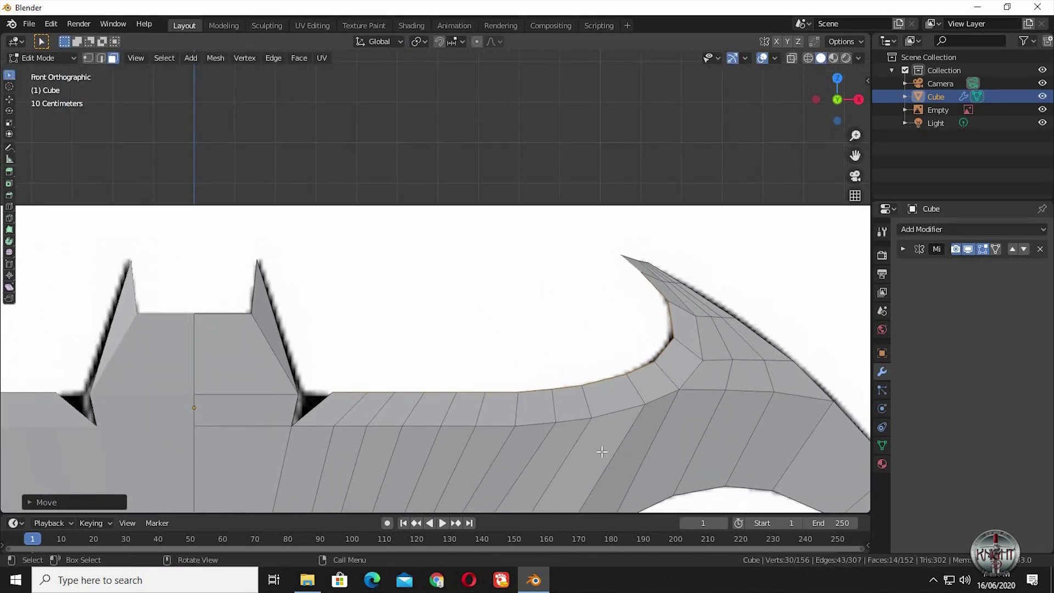
{"action": "middle_click_drag", "start_coordinate": [602, 451], "coordinate": [637, 439]}
{"action": "key", "text": "s"}
{"action": "key", "text": "y"}
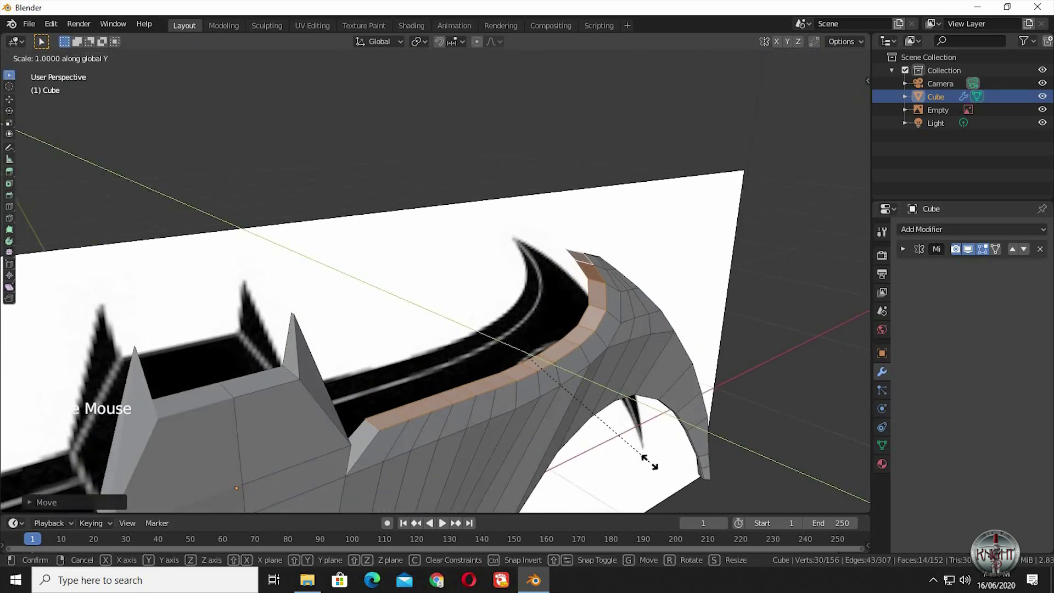
{"action": "left_click", "coordinate": [557, 399]}
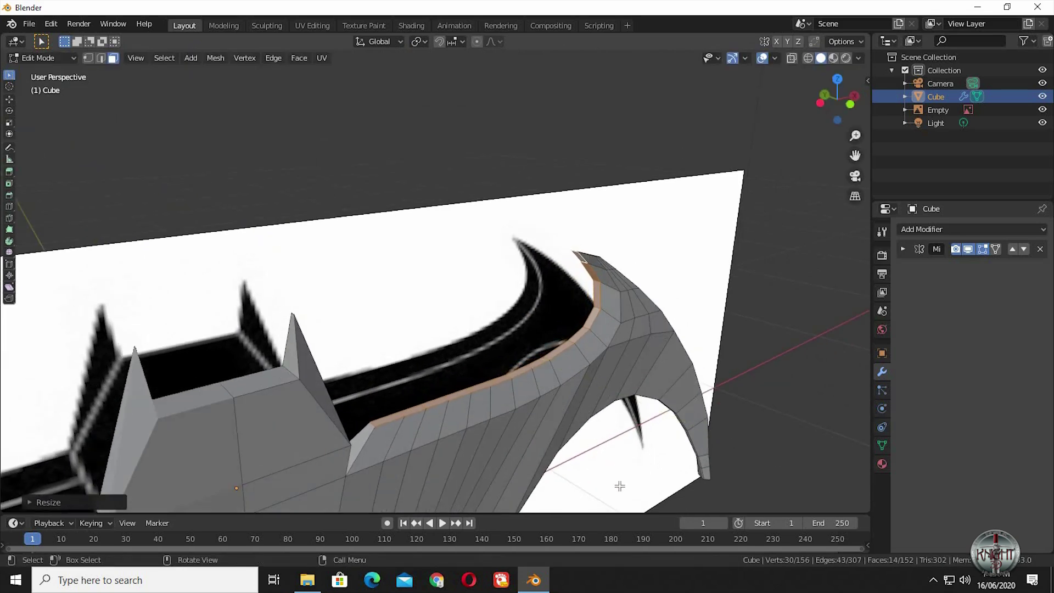
{"action": "middle_click_drag", "start_coordinate": [607, 428], "coordinate": [698, 462], "text": "ctrl"}
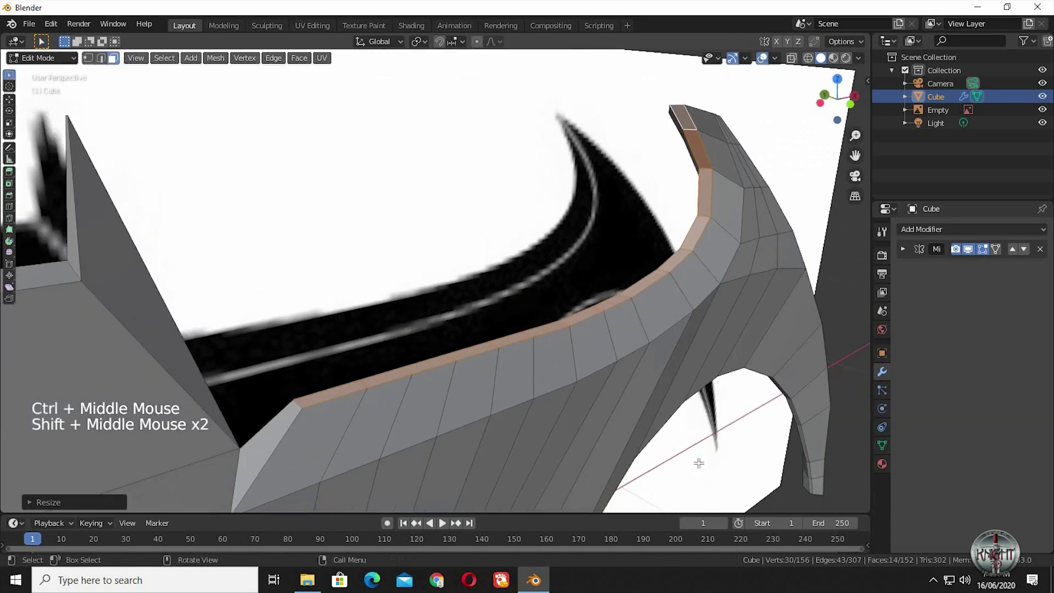
{"action": "key", "text": "s"}
{"action": "key", "text": "y"}
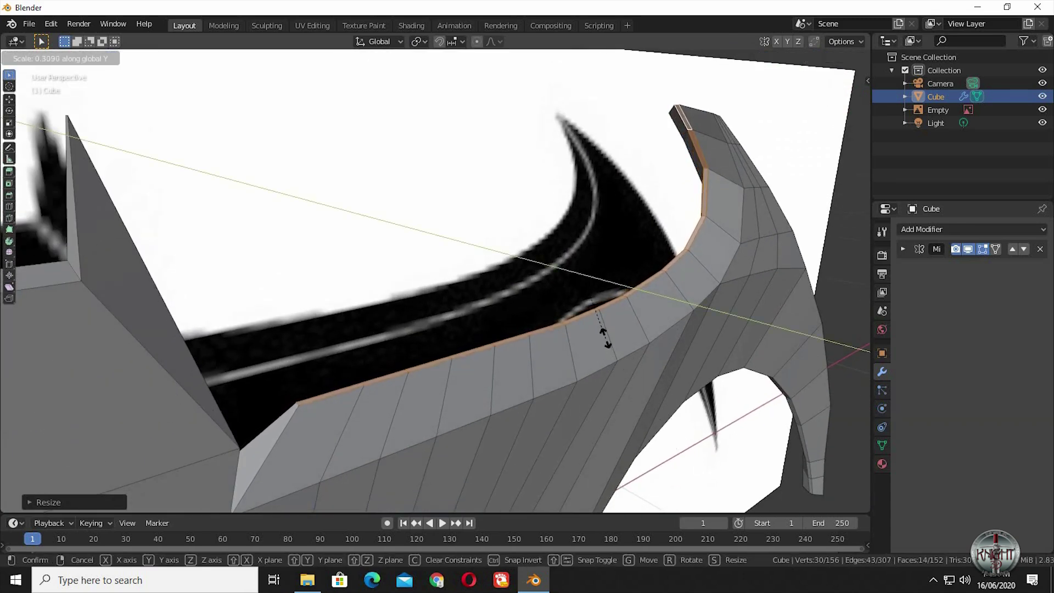
{"action": "left_click", "coordinate": [590, 358]}
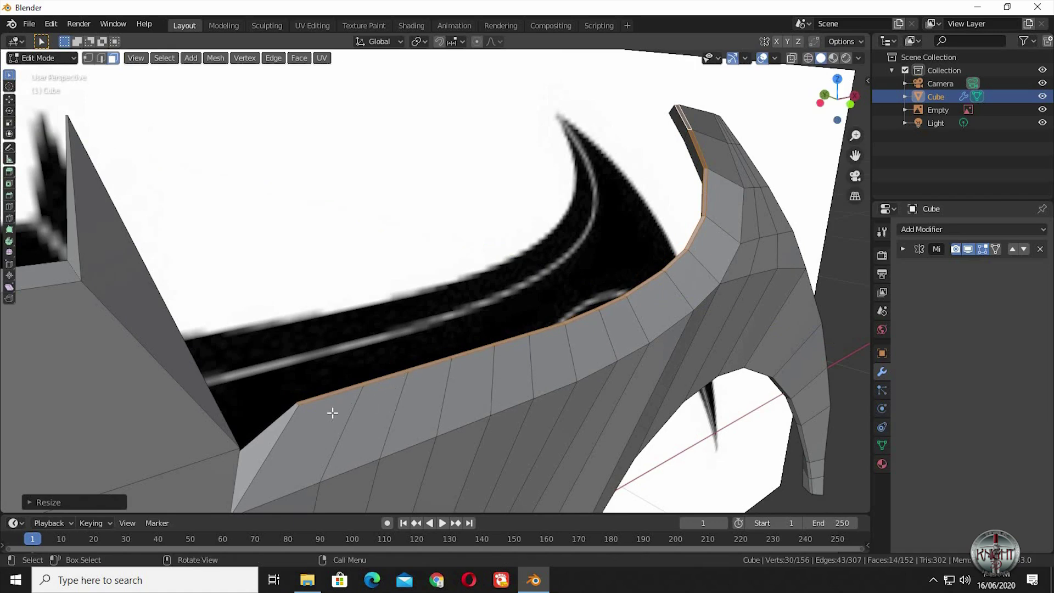
Add a loop cut along the beveled upper edge strip and slide it close against the sharp rim
{"action": "key", "text": "ctrl"}
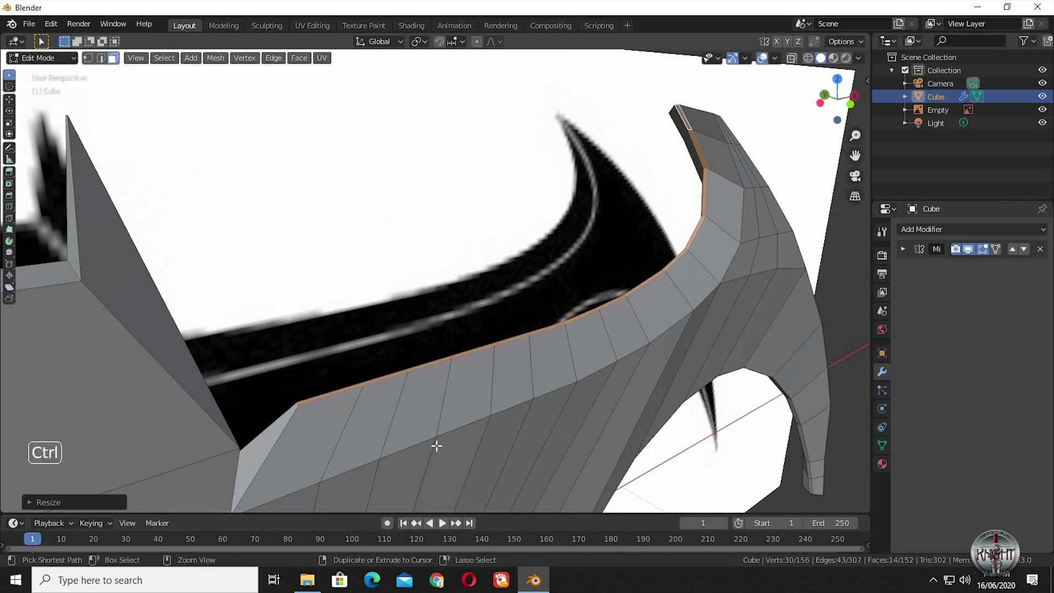
{"action": "key", "text": "ctrl+r"}
{"action": "left_click", "coordinate": [360, 408]}
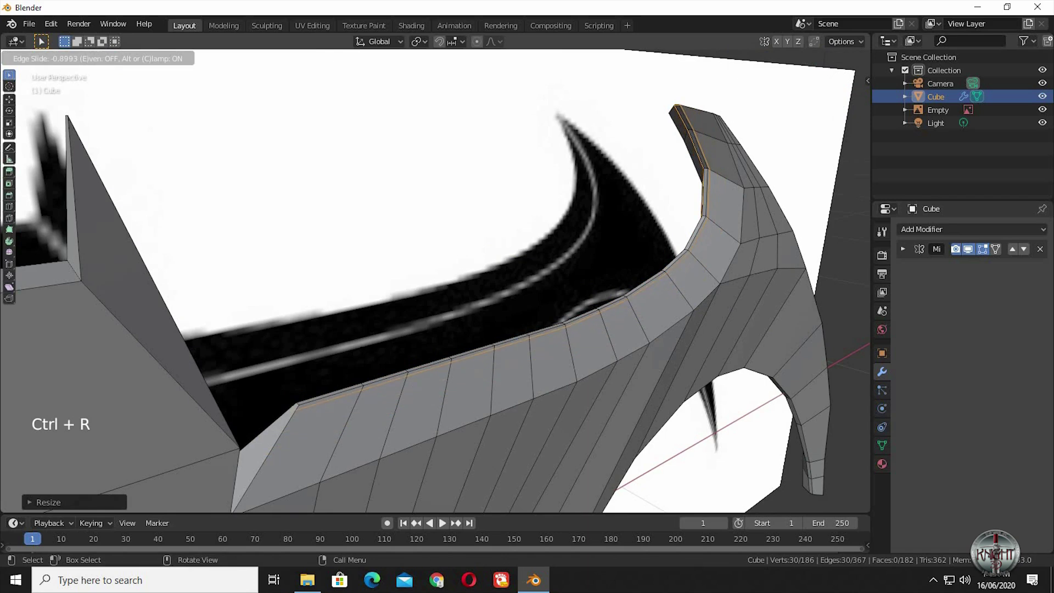
{"action": "left_click", "coordinate": [398, 420]}
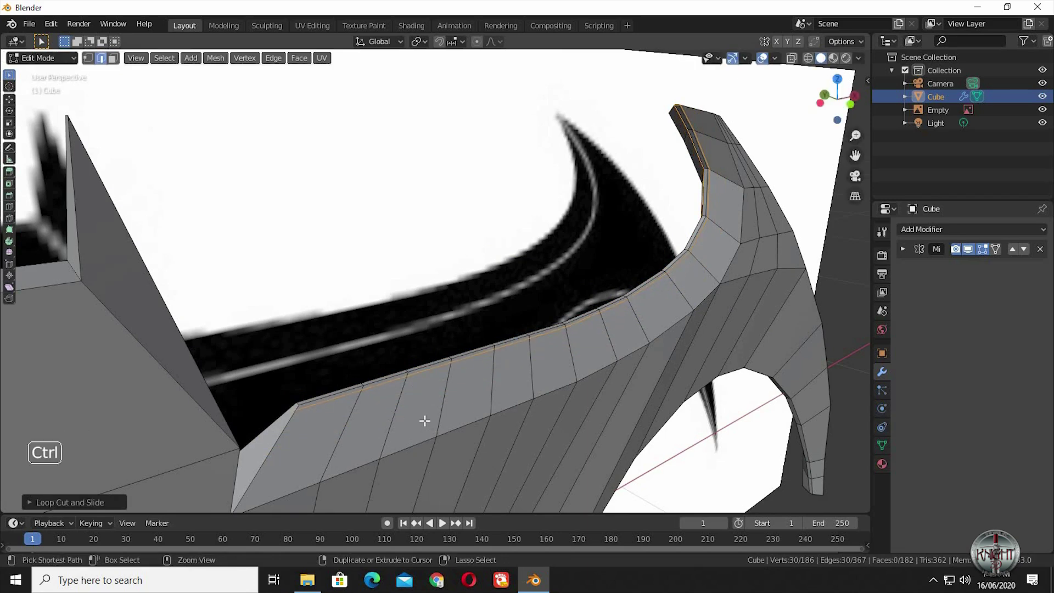
{"action": "middle_click_drag", "start_coordinate": [425, 419], "coordinate": [472, 138], "text": "ctrl"}
{"action": "middle_click_drag", "start_coordinate": [472, 138], "coordinate": [582, 452], "text": "shift"}
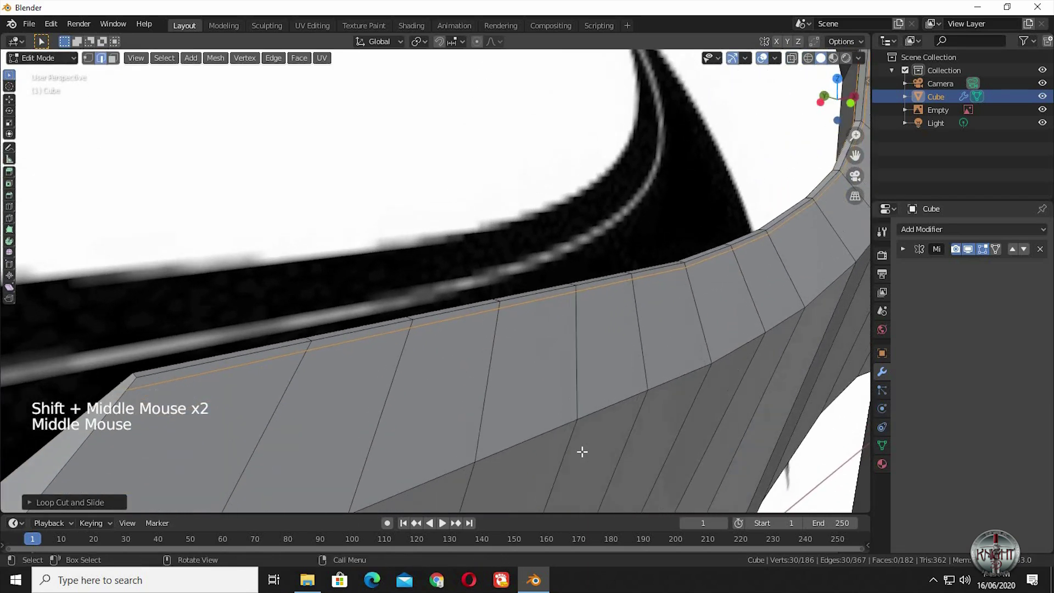
{"action": "key", "text": "g"}
{"action": "key", "text": "g"}
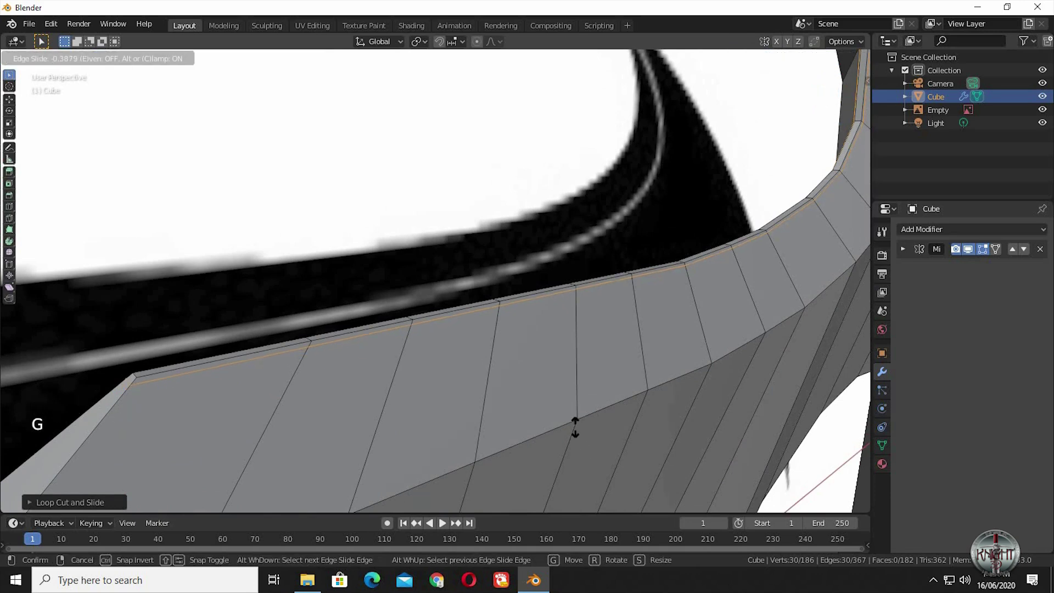
{"action": "left_click", "coordinate": [575, 415]}
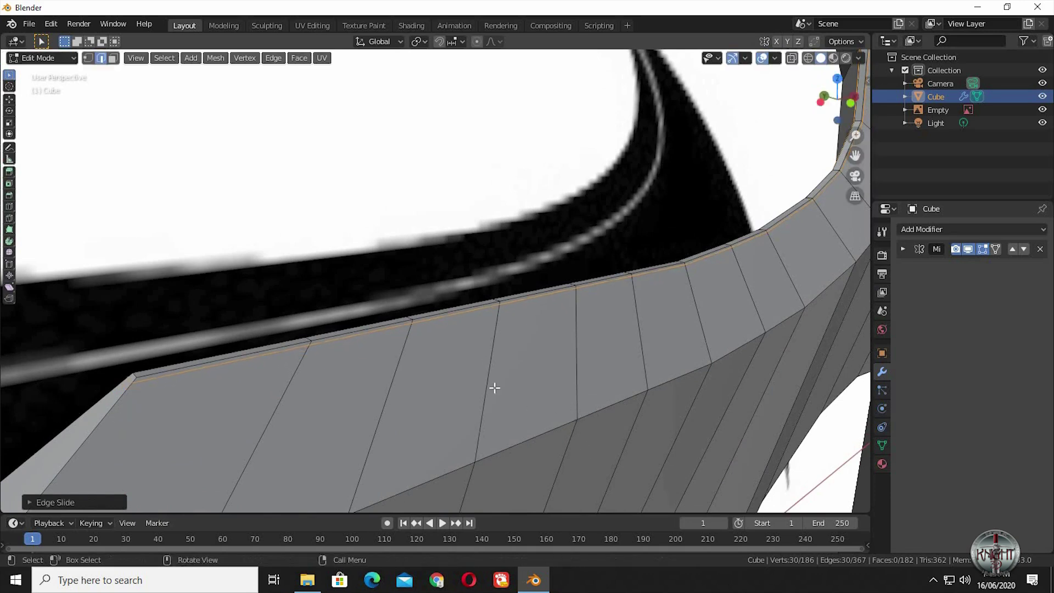
Add a lengthwise loop cut across the wing body and slide it tight against the bevel's lower border
{"action": "middle_click_drag", "start_coordinate": [522, 68], "coordinate": [498, 94], "text": "ctrl"}
{"action": "middle_click_drag", "start_coordinate": [454, 414], "coordinate": [373, 430], "text": "ctrl"}
{"action": "middle_click_drag", "start_coordinate": [373, 429], "coordinate": [372, 461], "text": "ctrl"}
{"action": "middle_click_drag", "start_coordinate": [407, 369], "coordinate": [314, 344], "text": "shift"}
{"action": "key", "text": "ctrl+r"}
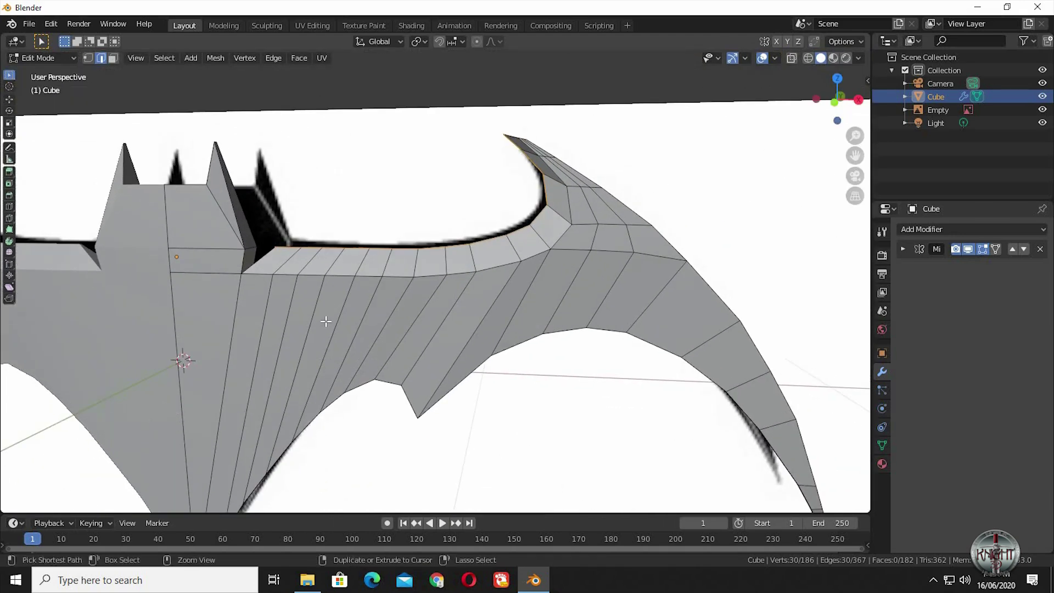
{"action": "left_click", "coordinate": [326, 299]}
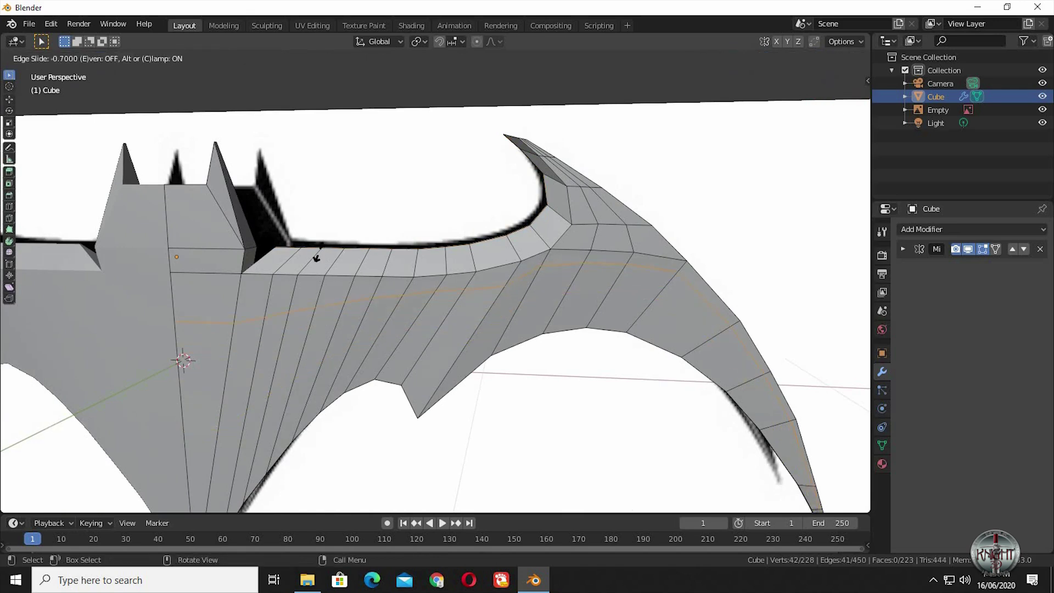
{"action": "left_click", "coordinate": [315, 228]}
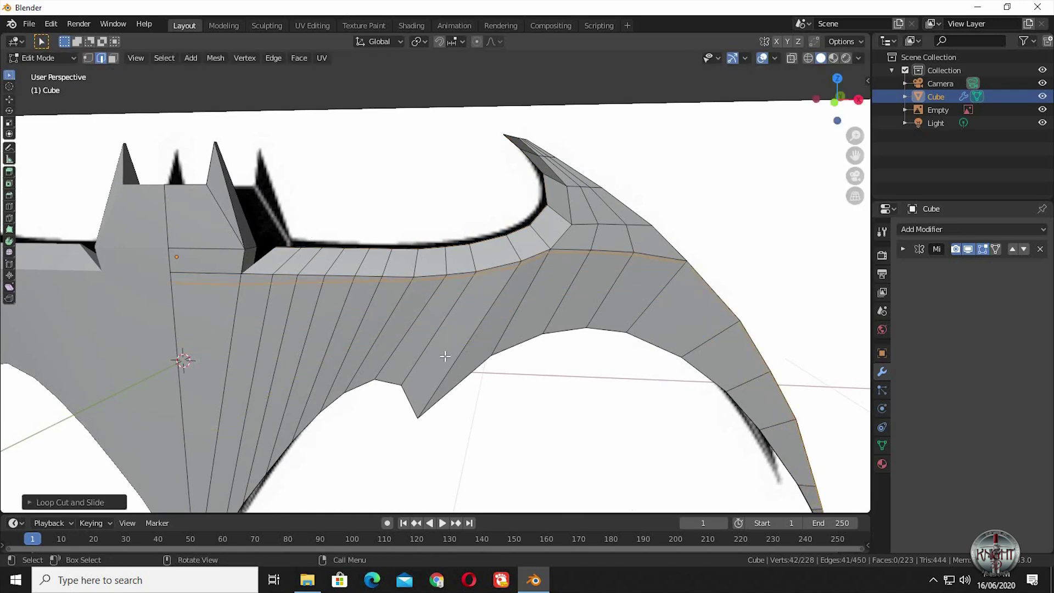
{"action": "middle_click_drag", "start_coordinate": [446, 356], "coordinate": [454, 289], "text": "ctrl"}
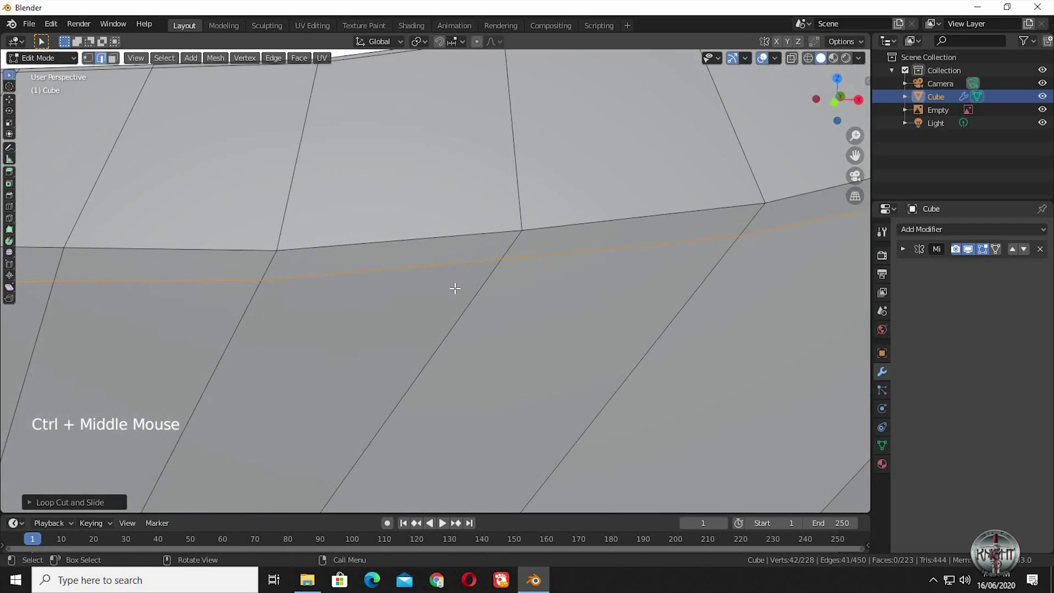
{"action": "key", "text": "g"}
{"action": "key", "text": "g"}
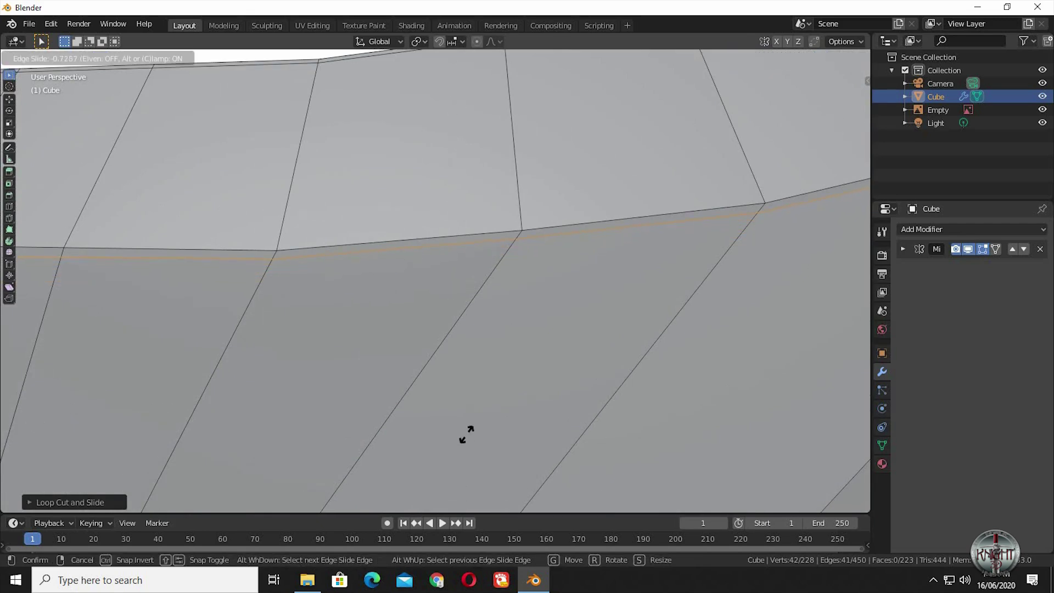
{"action": "left_click", "coordinate": [478, 414]}
Return to Object Mode and apply smooth shading to the batarang
{"action": "middle_click_drag", "start_coordinate": [492, 403], "coordinate": [746, 433], "text": "ctrl"}
{"action": "key", "text": "KP_Decimal"}
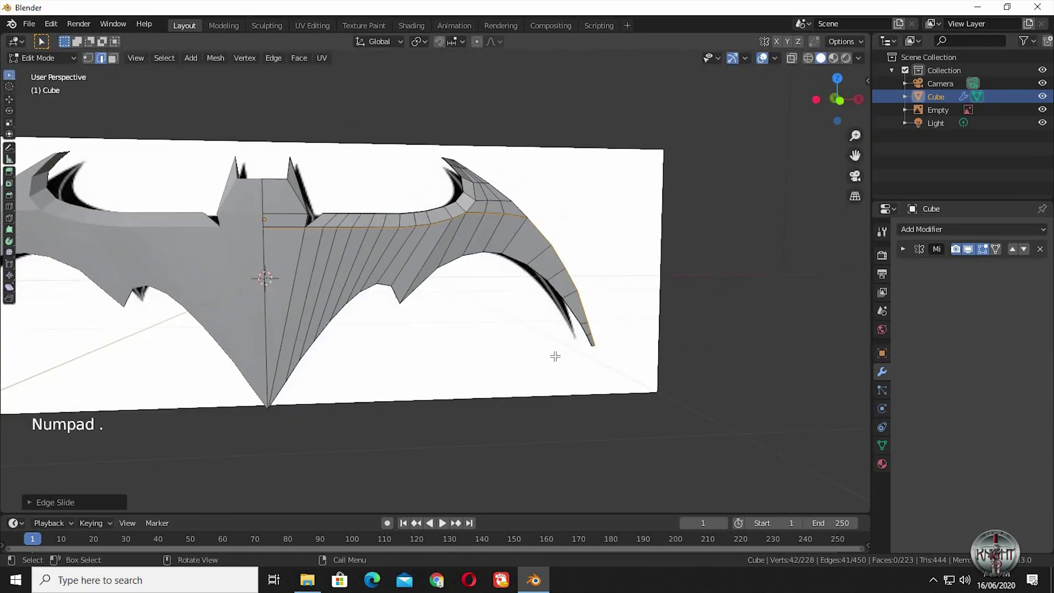
{"action": "middle_click_drag", "start_coordinate": [537, 361], "coordinate": [480, 333]}
{"action": "key", "text": "Tab"}
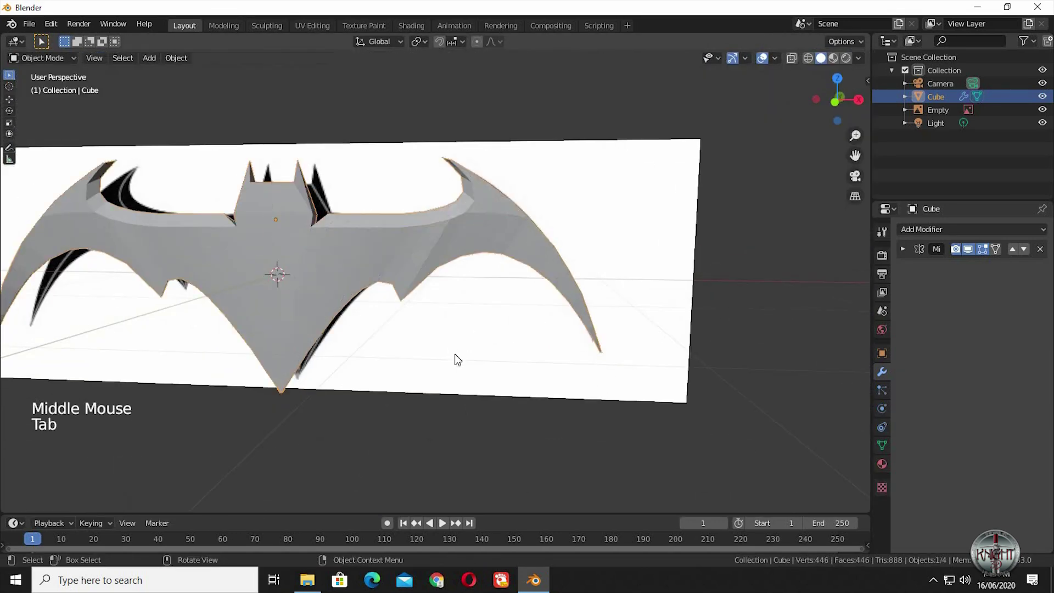
{"action": "middle_click_drag", "start_coordinate": [497, 402], "coordinate": [553, 455], "text": "shift"}
{"action": "middle_click_drag", "start_coordinate": [510, 352], "coordinate": [407, 325], "text": "ctrl"}
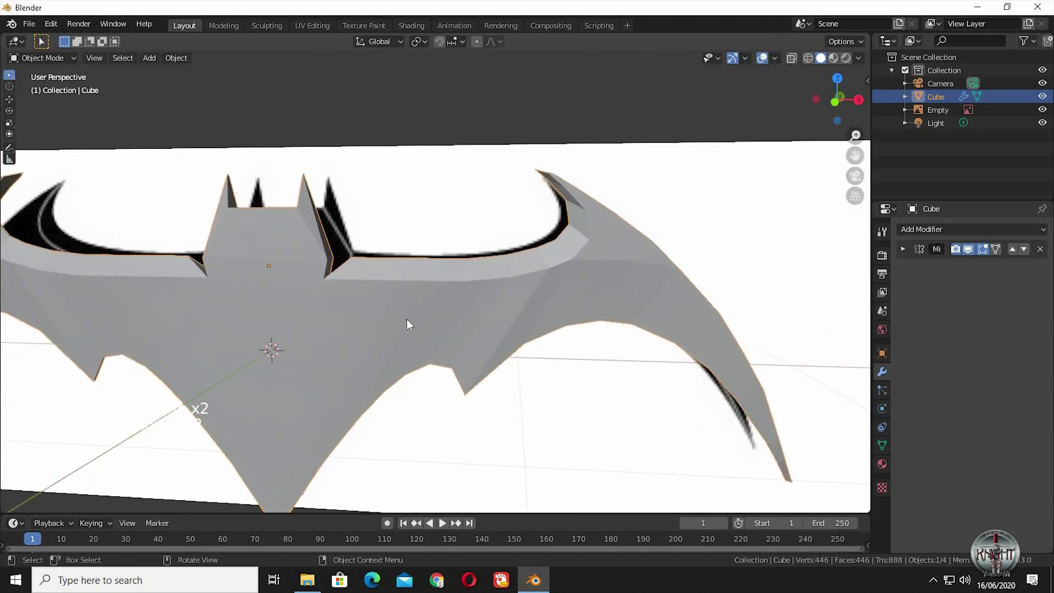
{"action": "right_click", "coordinate": [407, 324]}
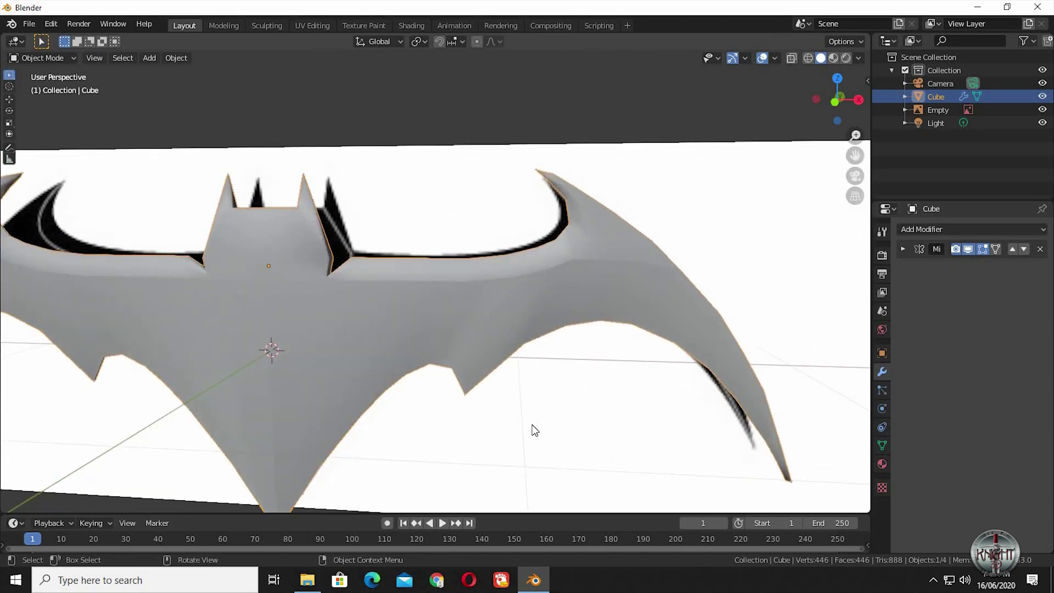
Add a Subdivision Surface modifier to the batarang
{"action": "middle_click_drag", "start_coordinate": [784, 347], "coordinate": [835, 342]}
{"action": "left_click", "coordinate": [924, 228]}
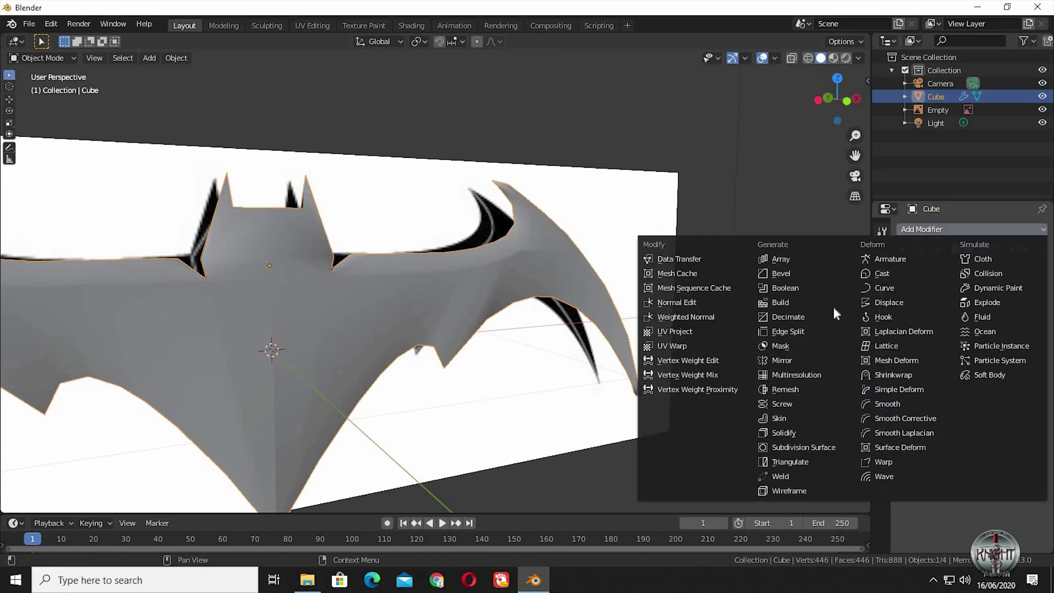
{"action": "left_click", "coordinate": [816, 447]}
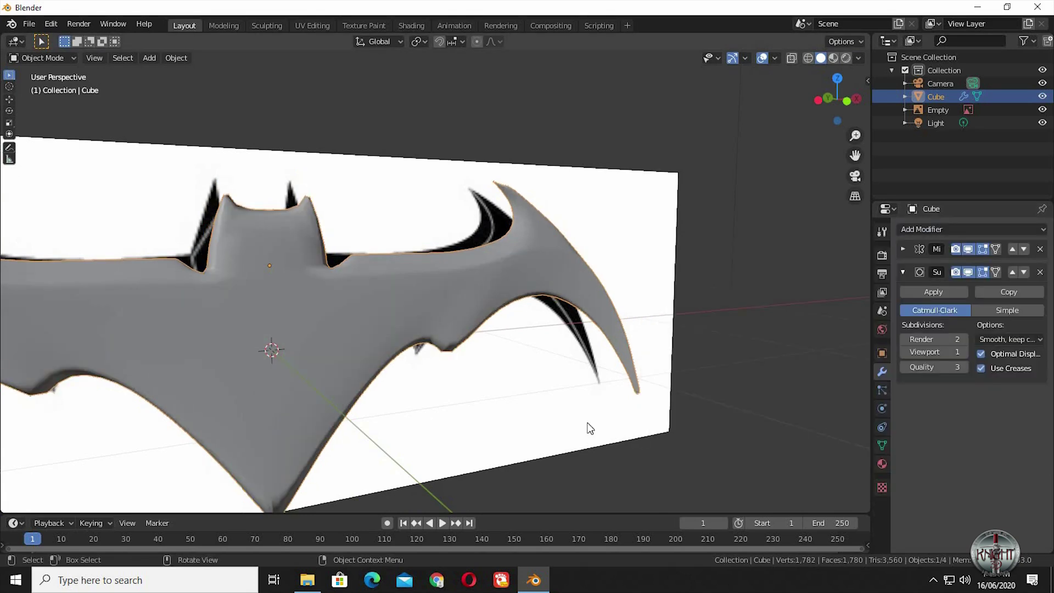
Hide the Empty reference image so that only the batarang shows in the viewport
{"action": "middle_click_drag", "start_coordinate": [585, 421], "coordinate": [659, 420]}
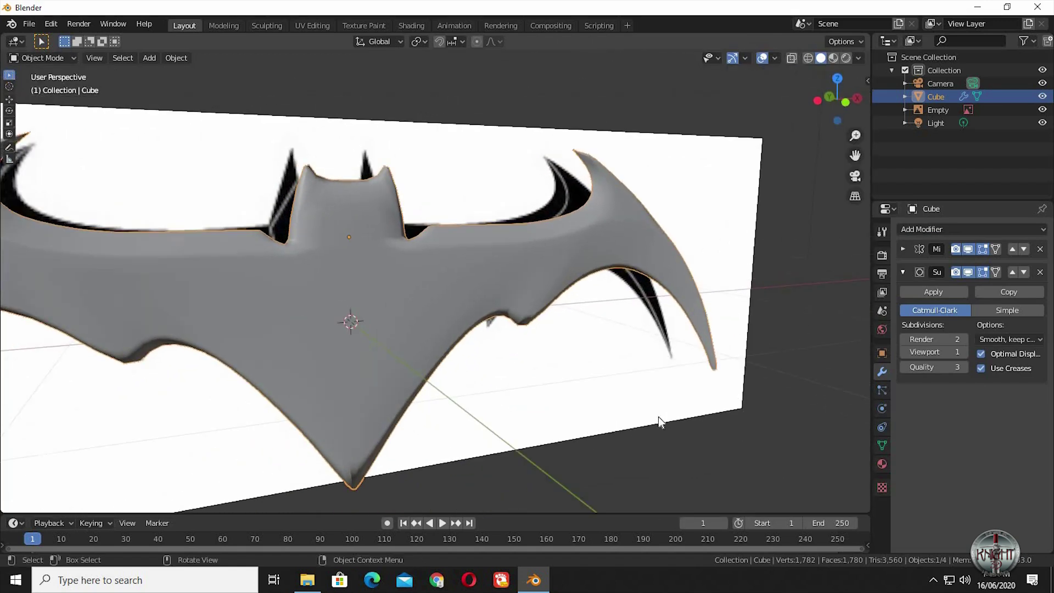
{"action": "left_click", "coordinate": [1046, 111]}
{"action": "left_click", "coordinate": [1043, 111]}
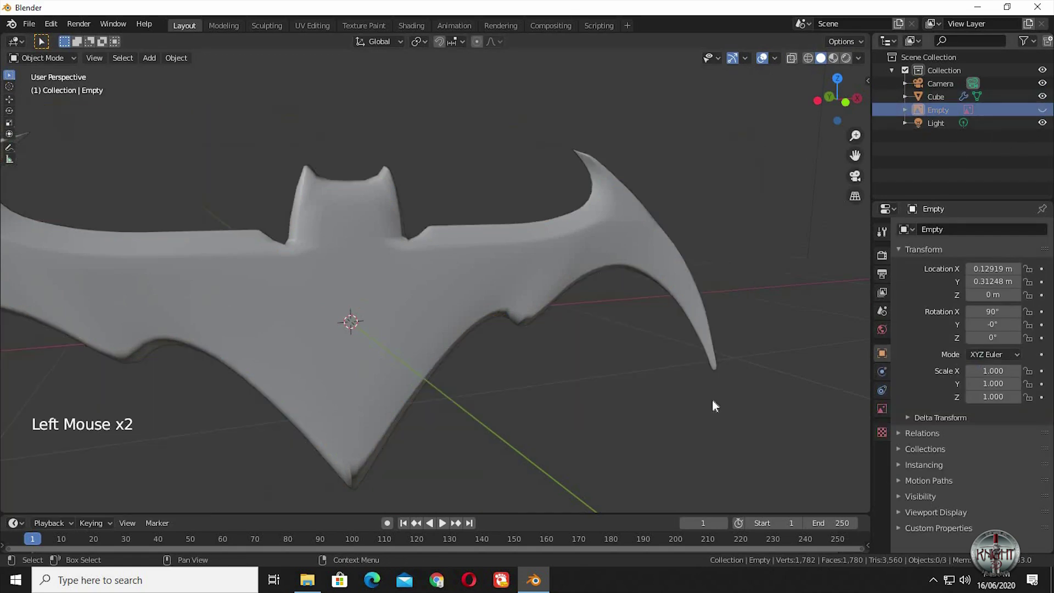
{"action": "middle_click_drag", "start_coordinate": [635, 409], "coordinate": [777, 369]}
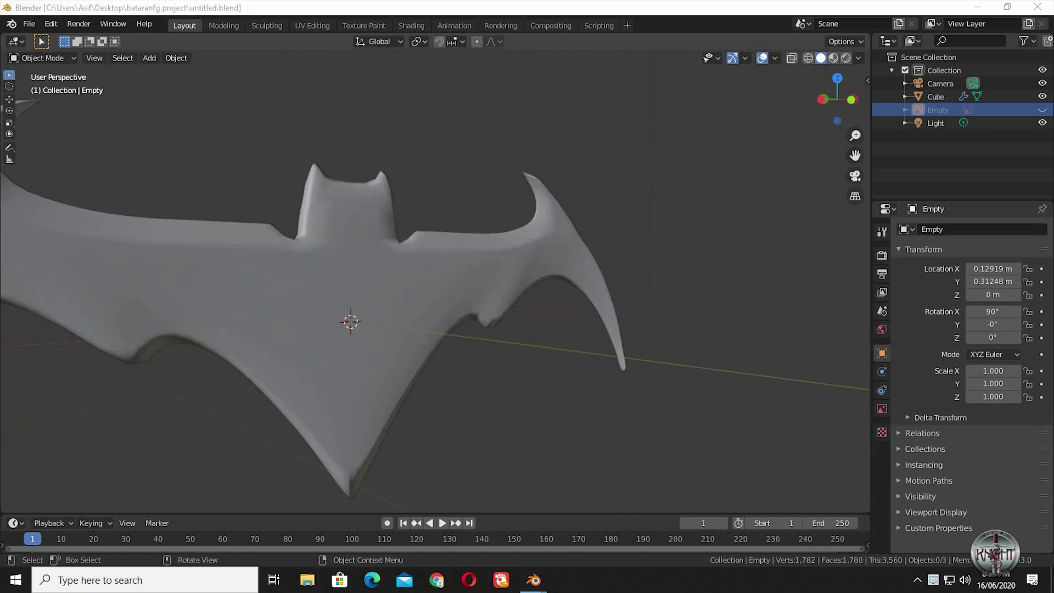
Select the batarang and create a new material for it
{"action": "left_click", "coordinate": [444, 288]}
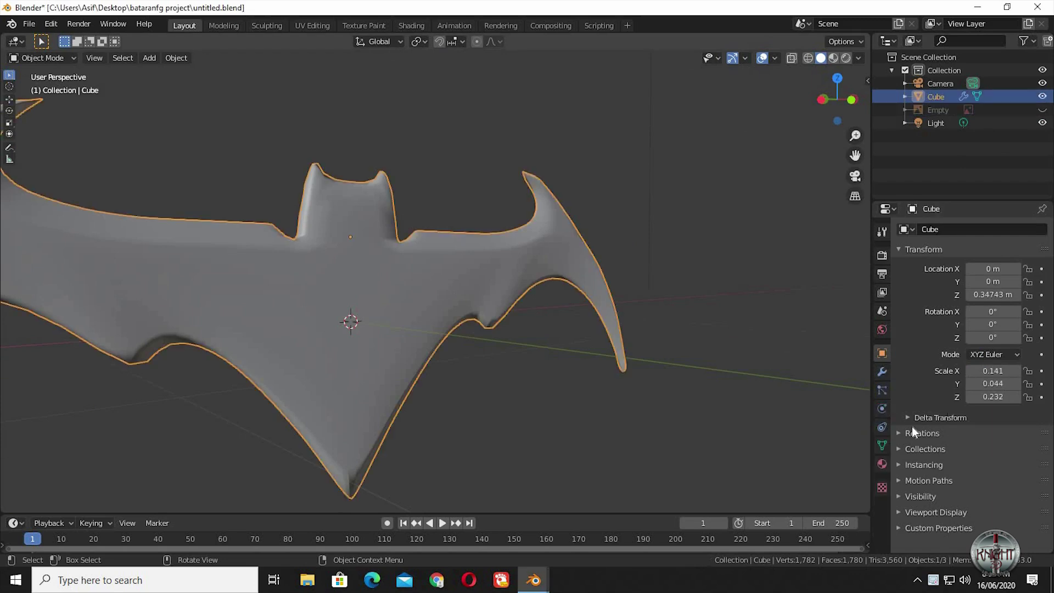
{"action": "left_click", "coordinate": [882, 464]}
{"action": "left_click", "coordinate": [969, 281]}
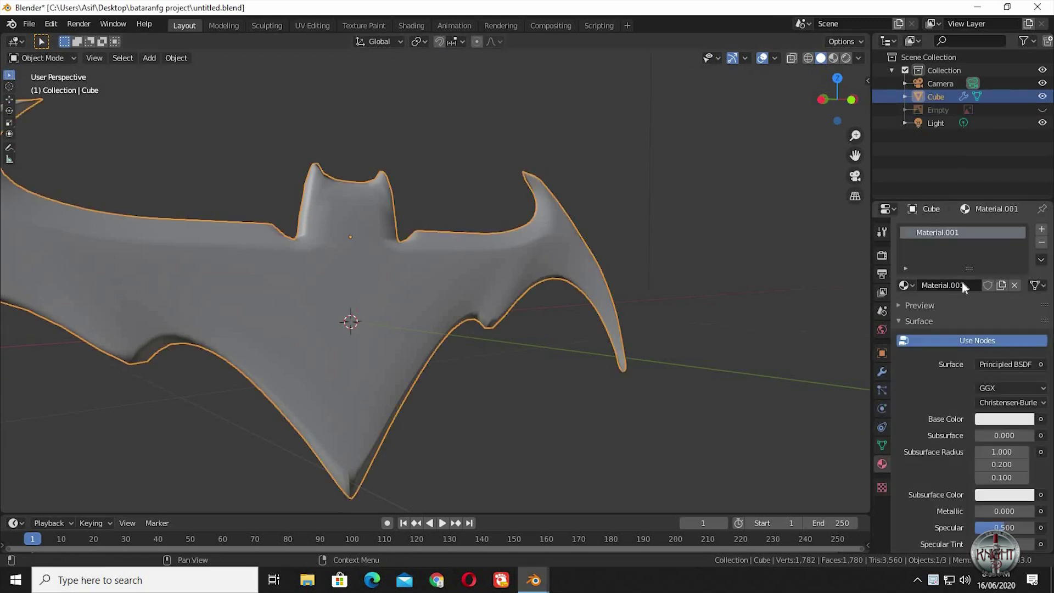
{"action": "left_click", "coordinate": [995, 420]}
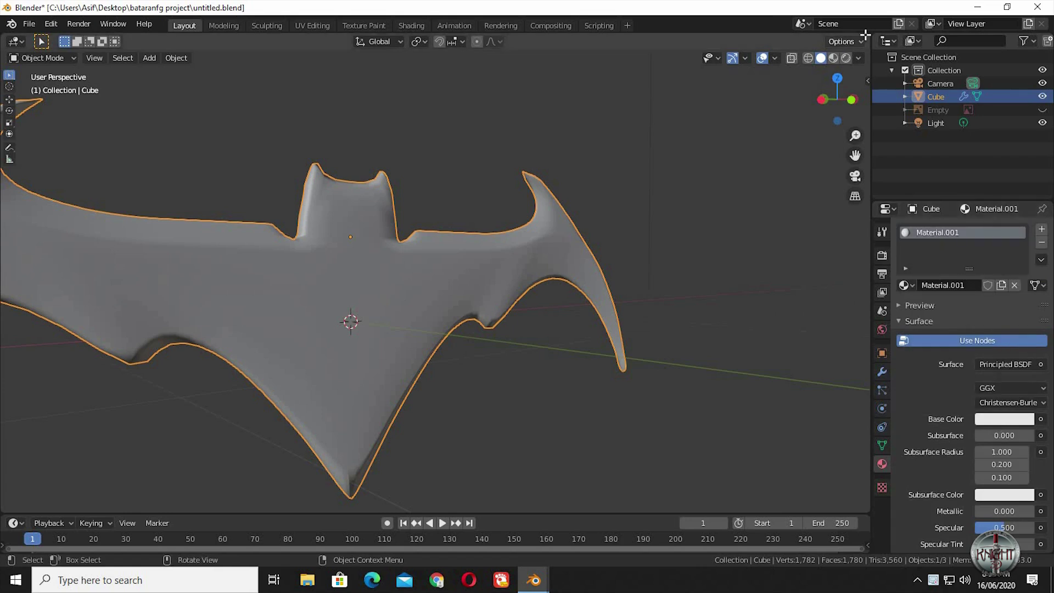
Split the viewport, make the new area a Shader Editor, and hide its sidebar to show the Principled BSDF node
{"action": "left_click_drag", "start_coordinate": [586, 50], "coordinate": [515, 44]}
{"action": "left_click", "coordinate": [532, 41]}
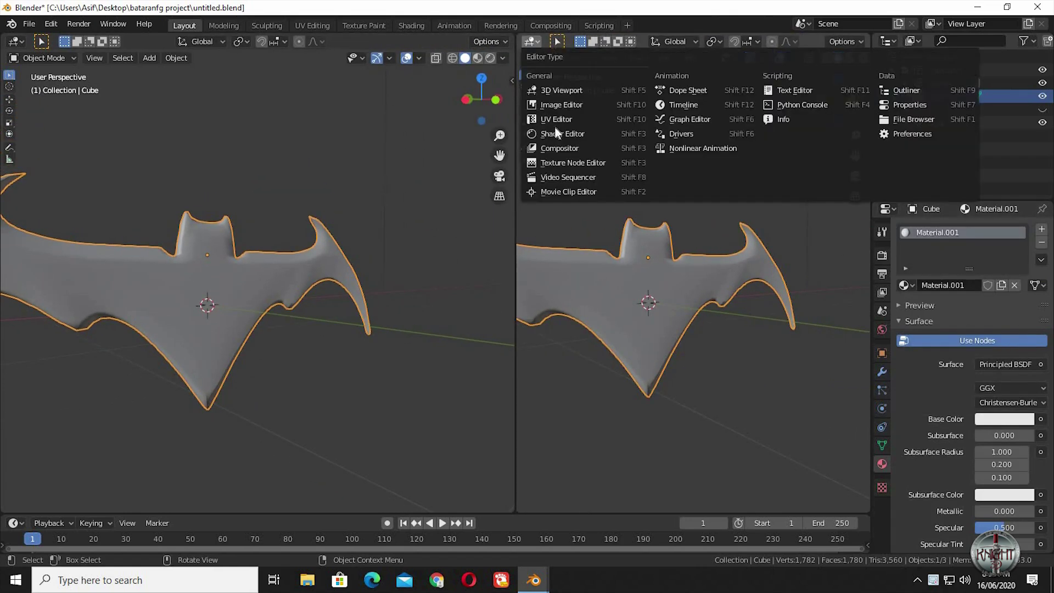
{"action": "left_click", "coordinate": [561, 136]}
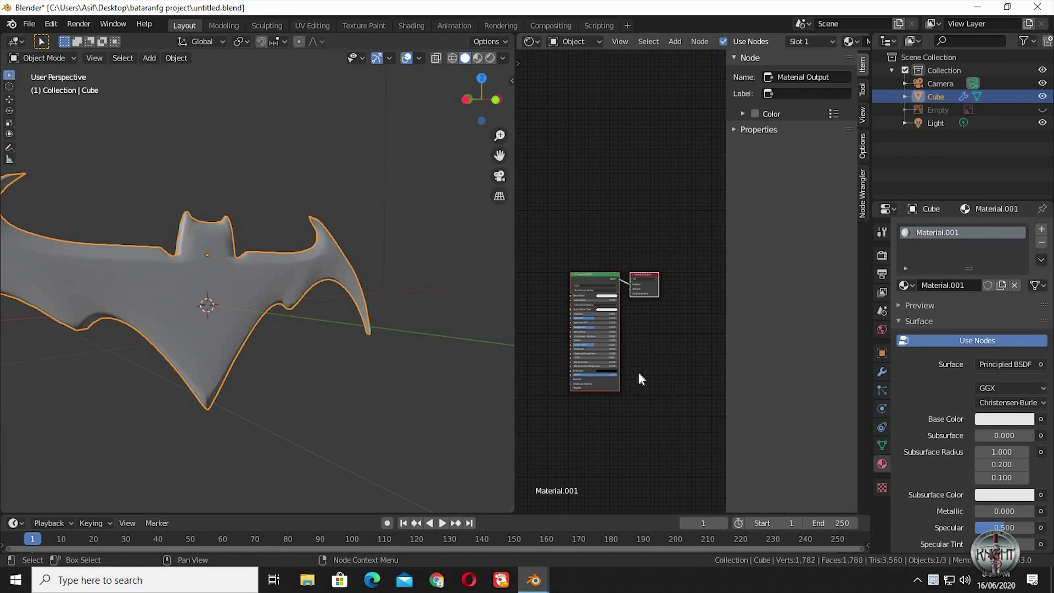
{"action": "middle_click_drag", "start_coordinate": [655, 184], "coordinate": [670, 336], "text": "ctrl"}
{"action": "middle_click_drag", "start_coordinate": [662, 440], "coordinate": [745, 261]}
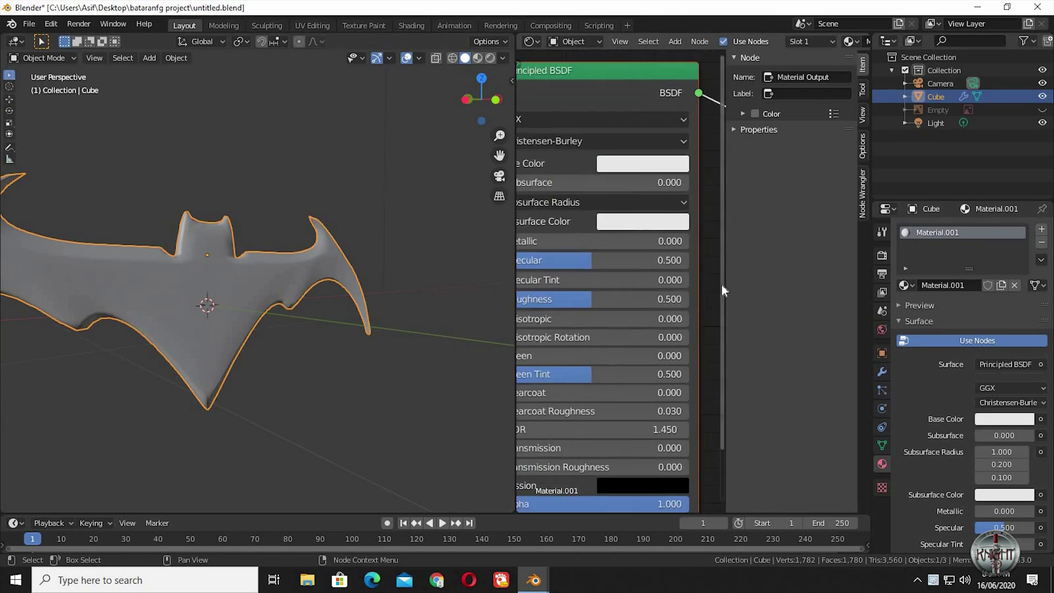
{"action": "key", "text": "n"}
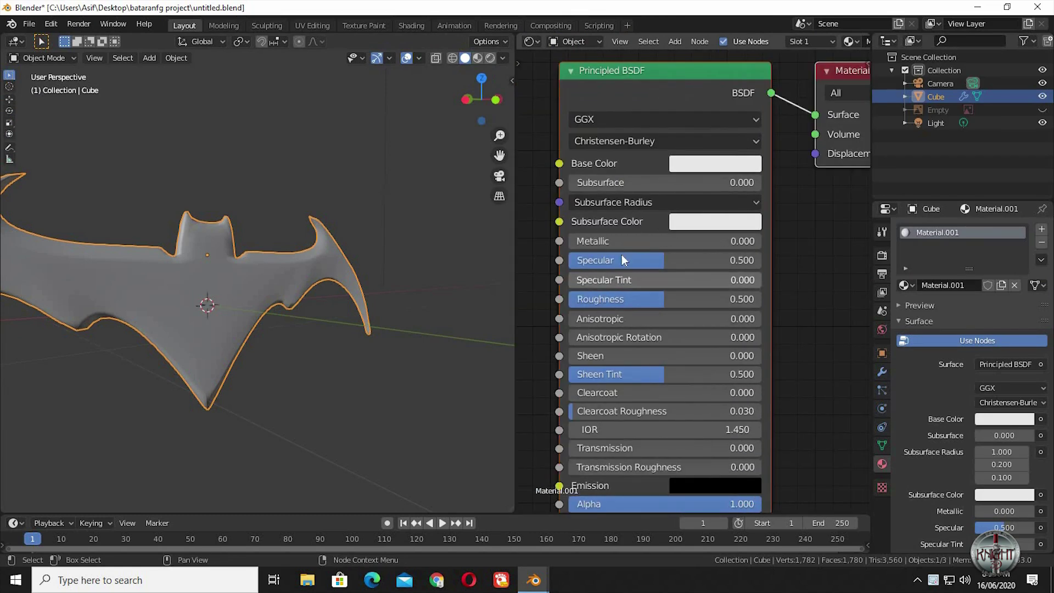
Darken the material's base color to near black and raise its Metallic value to 1.000
{"action": "left_click", "coordinate": [694, 165]}
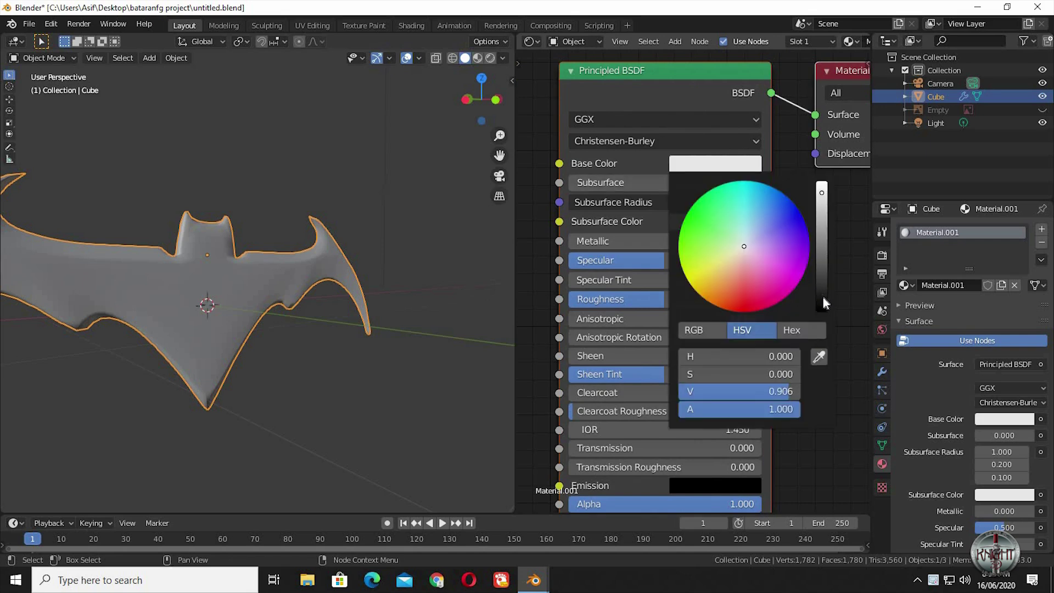
{"action": "left_click", "coordinate": [821, 300]}
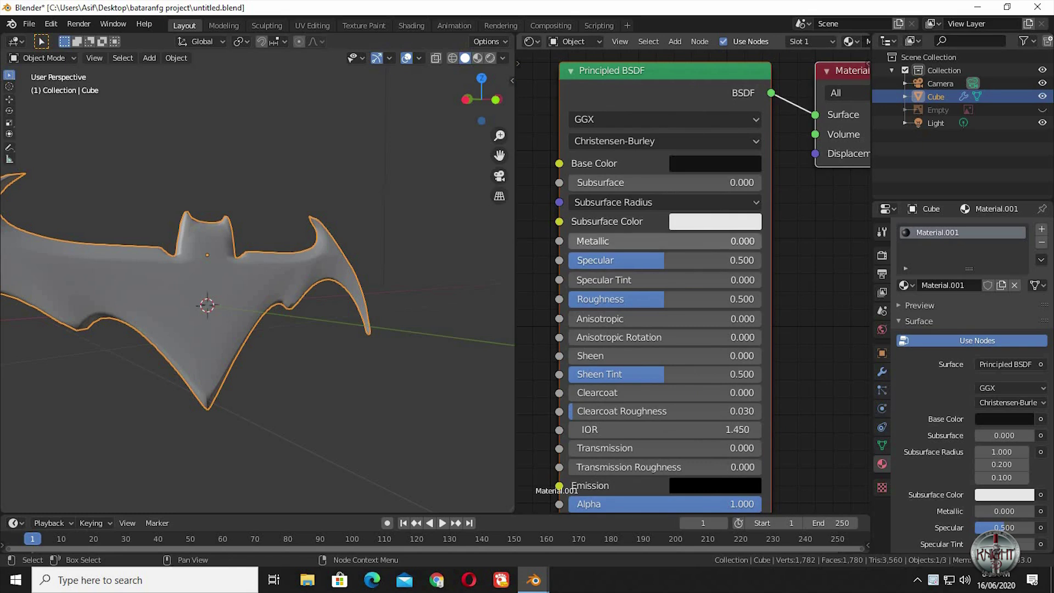
{"action": "left_click_drag", "start_coordinate": [594, 240], "coordinate": [761, 240]}
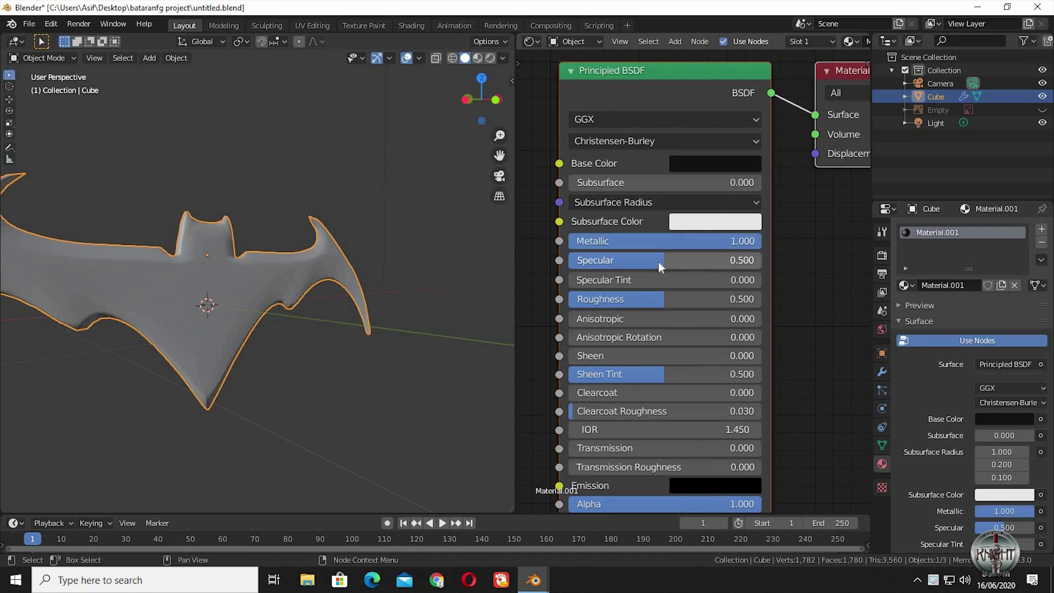
Set the material's Specular to 0.300 and lower its Roughness to about 0.073
{"action": "left_click", "coordinate": [659, 262]}
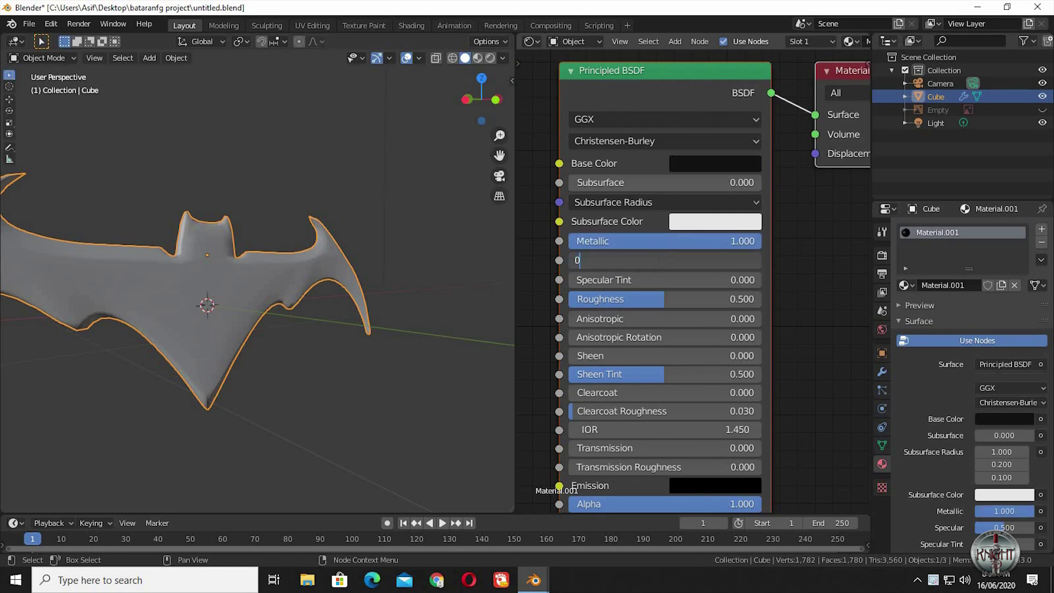
{"action": "key", "text": "Return"}
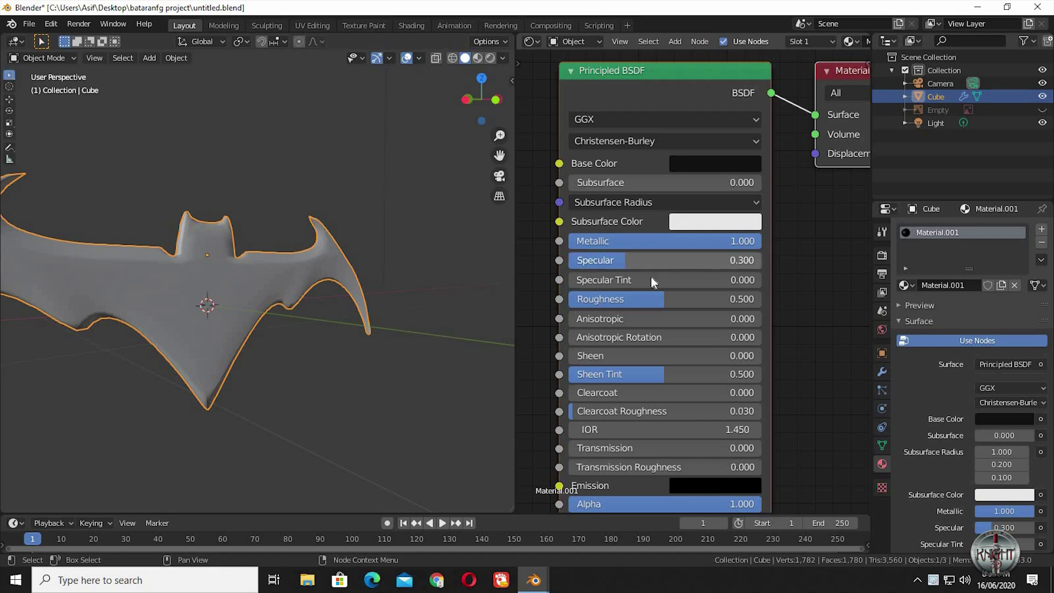
{"action": "left_click_drag", "start_coordinate": [654, 299], "coordinate": [584, 300]}
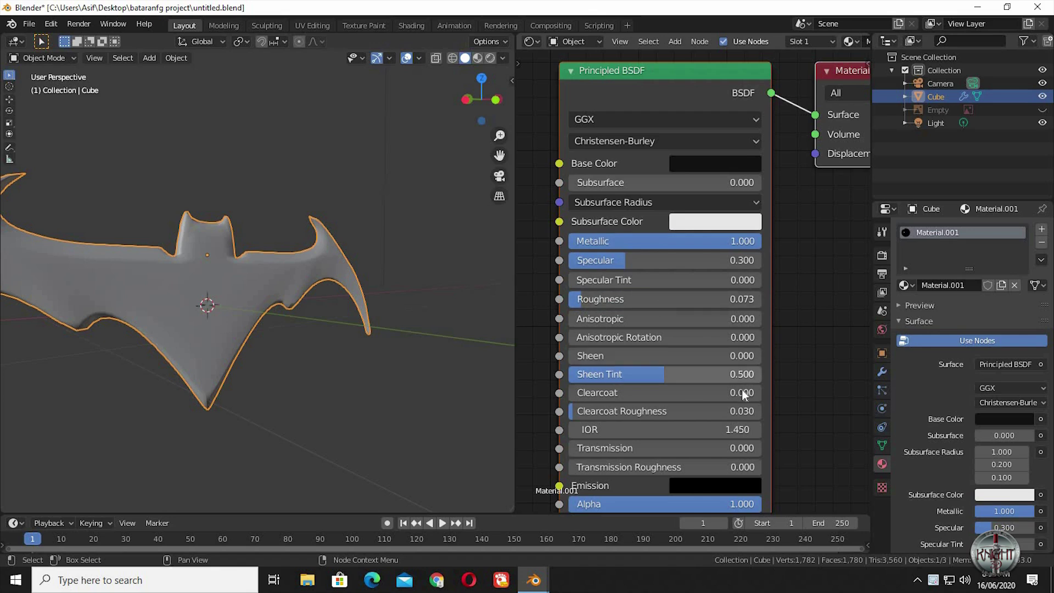
Switch the 3D viewport to Material Preview shading to check the black metallic finish on the batarang
{"action": "middle_click_drag", "start_coordinate": [795, 413], "coordinate": [803, 308]}
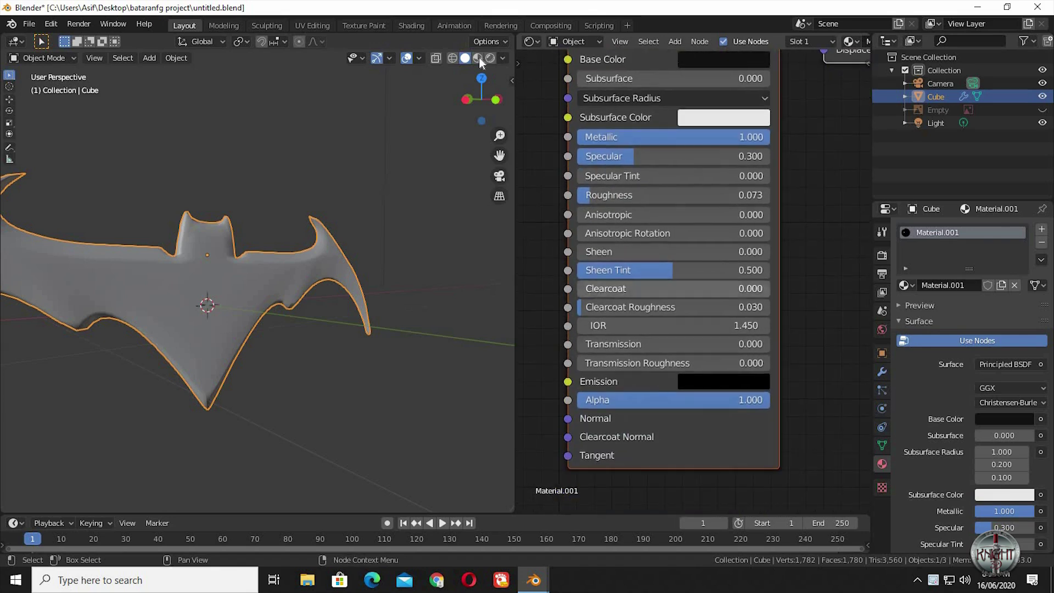
{"action": "left_click", "coordinate": [478, 57]}
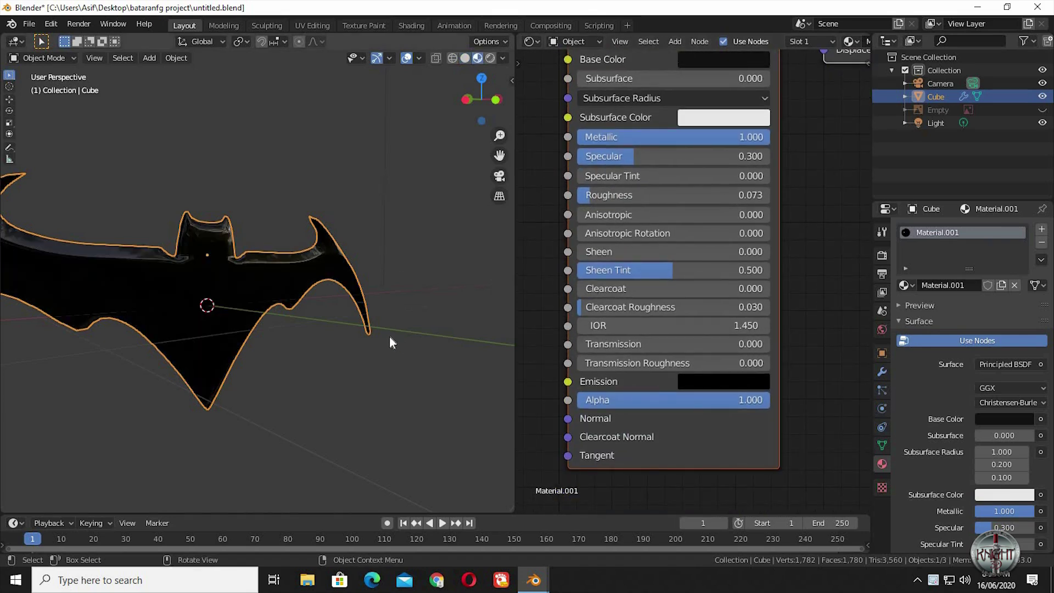
{"action": "middle_click_drag", "start_coordinate": [389, 337], "coordinate": [406, 356]}
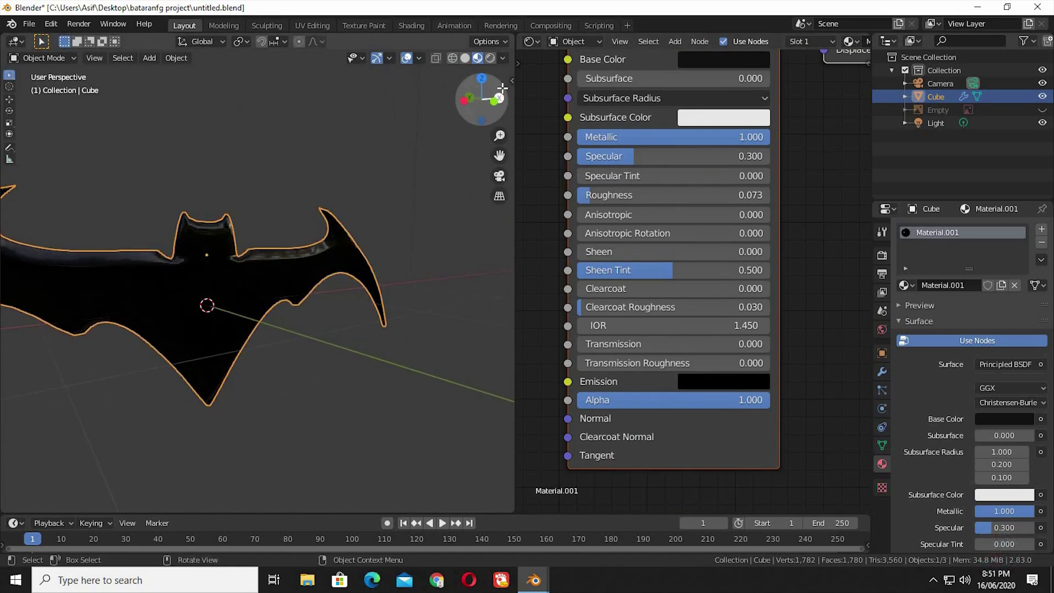
Add a second material slot to the batarang with a new material named "blade"
{"action": "left_click", "coordinate": [1041, 229]}
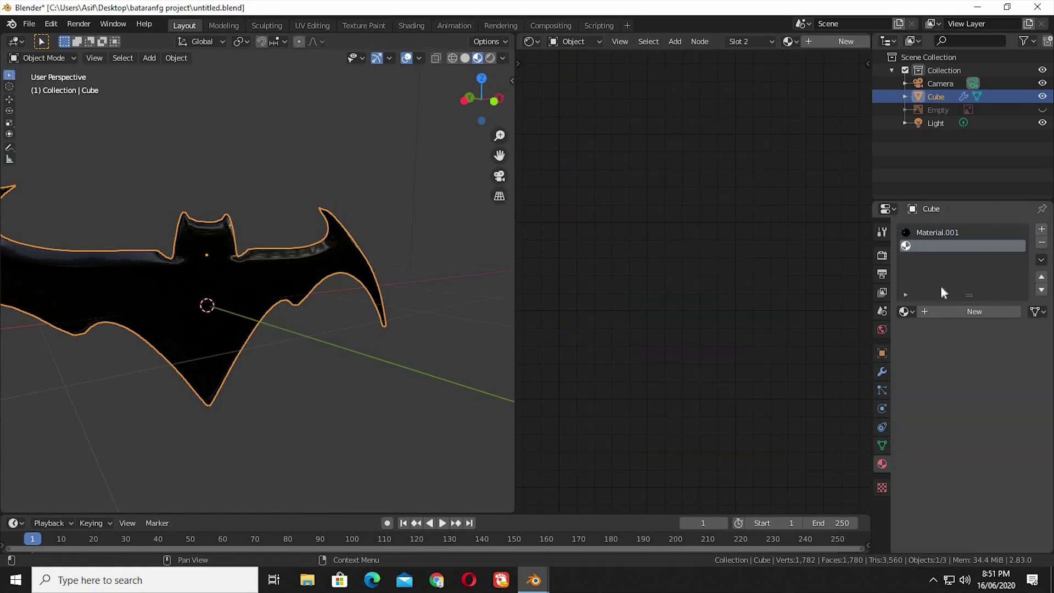
{"action": "left_click", "coordinate": [957, 312]}
{"action": "double_click", "coordinate": [933, 246]}
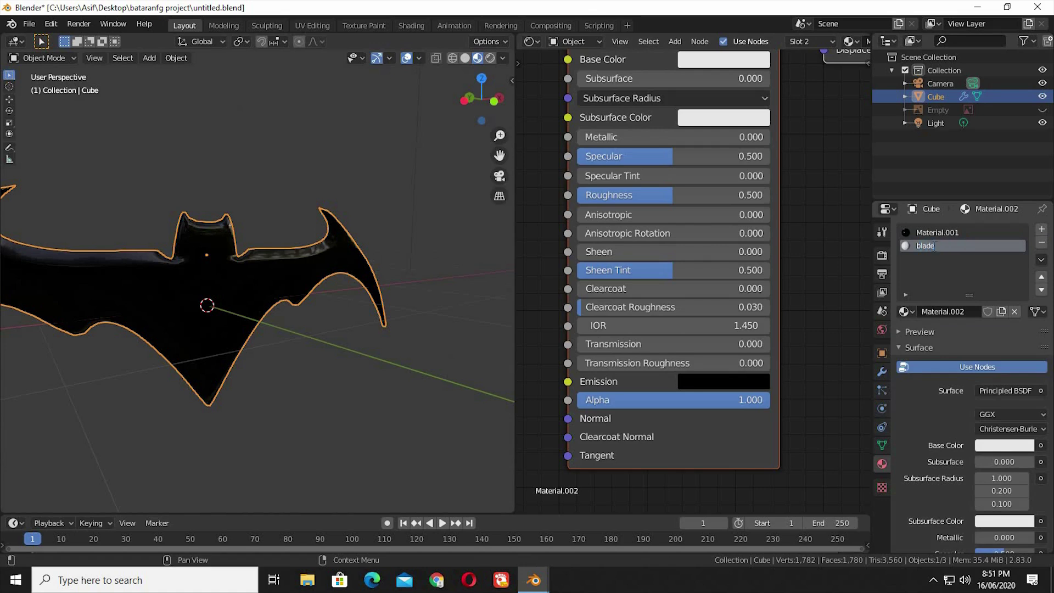
{"action": "key", "text": "Return"}
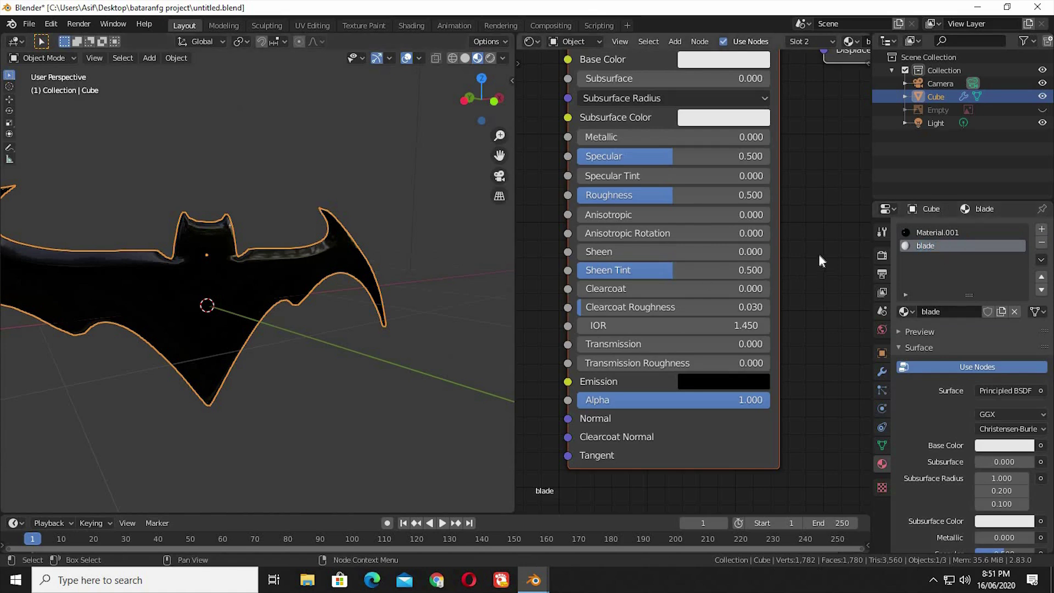
{"action": "middle_click_drag", "start_coordinate": [788, 284], "coordinate": [795, 327]}
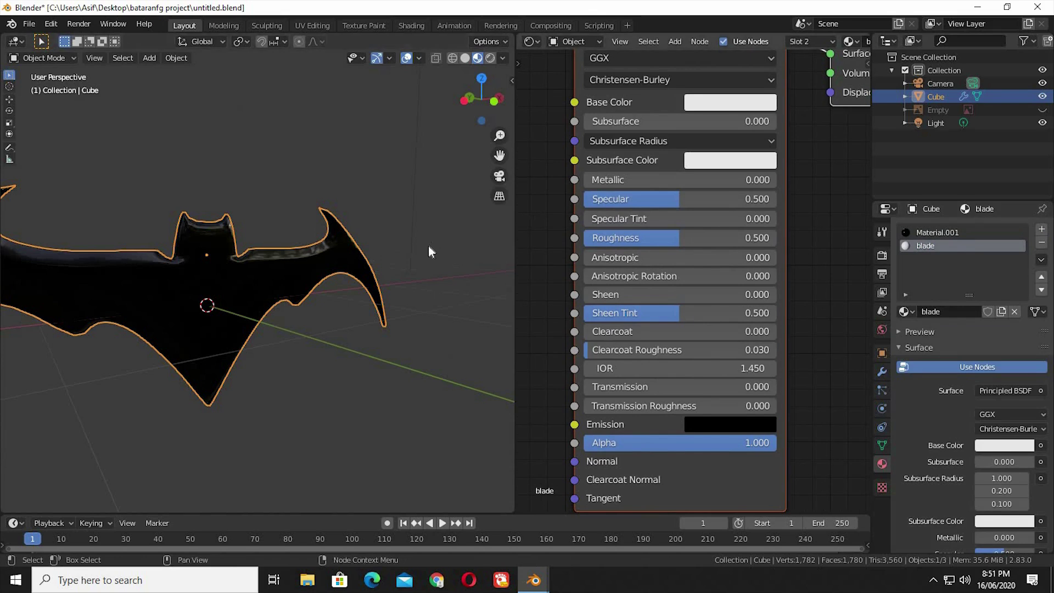
Enter Edit Mode on the batarang and turn off the Subdivision modifier's display in the viewport and Edit Mode
{"action": "middle_click_drag", "start_coordinate": [372, 347], "coordinate": [282, 346], "text": "shift"}
{"action": "scroll", "coordinate": [340, 295], "scroll_direction": "up", "scroll_amount": 5}
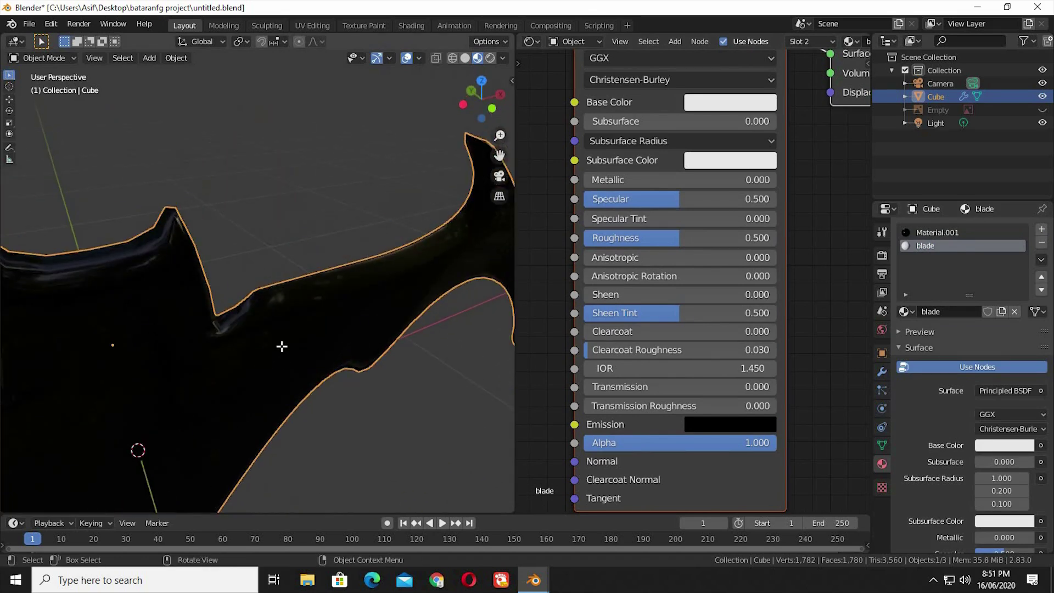
{"action": "key", "text": "Tab"}
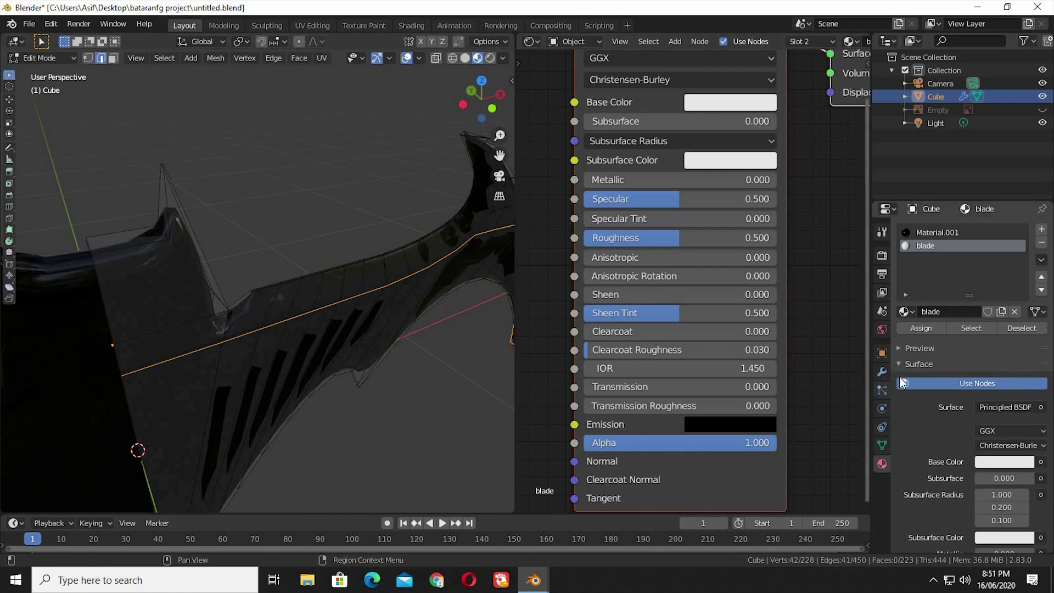
{"action": "left_click", "coordinate": [882, 373]}
{"action": "left_click", "coordinate": [983, 275]}
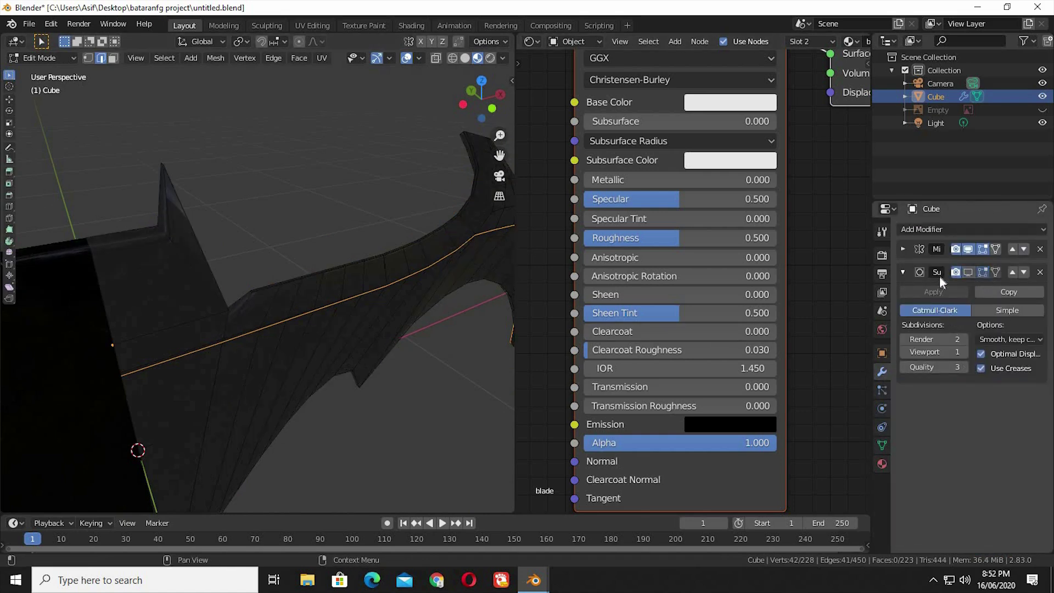
Merge the Shader Editor area back into the 3D viewport so the viewport fills the whole space
{"action": "middle_click_drag", "start_coordinate": [367, 395], "coordinate": [307, 290]}
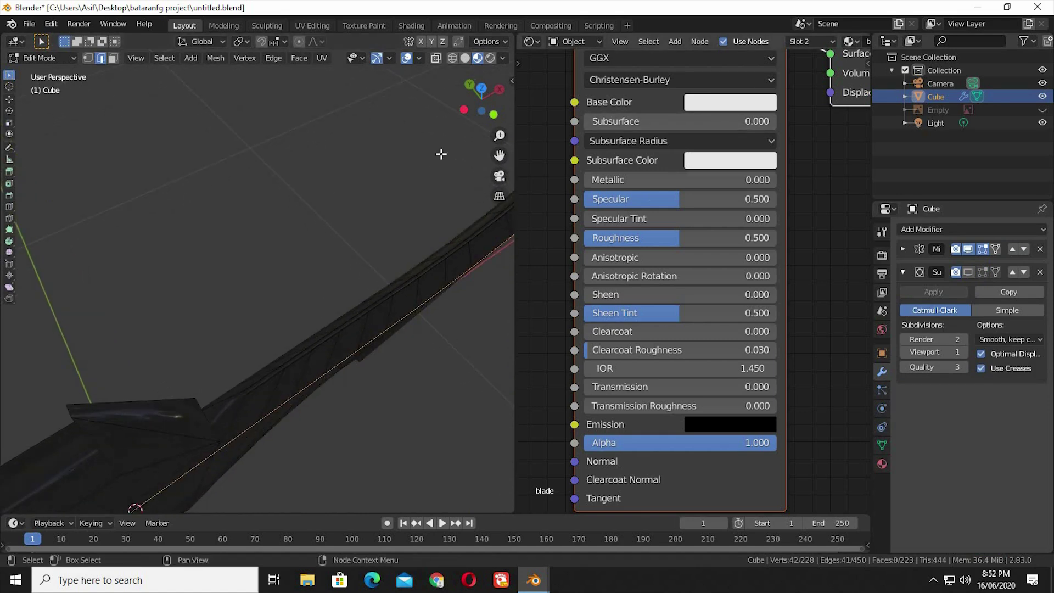
{"action": "left_click", "coordinate": [709, 162]}
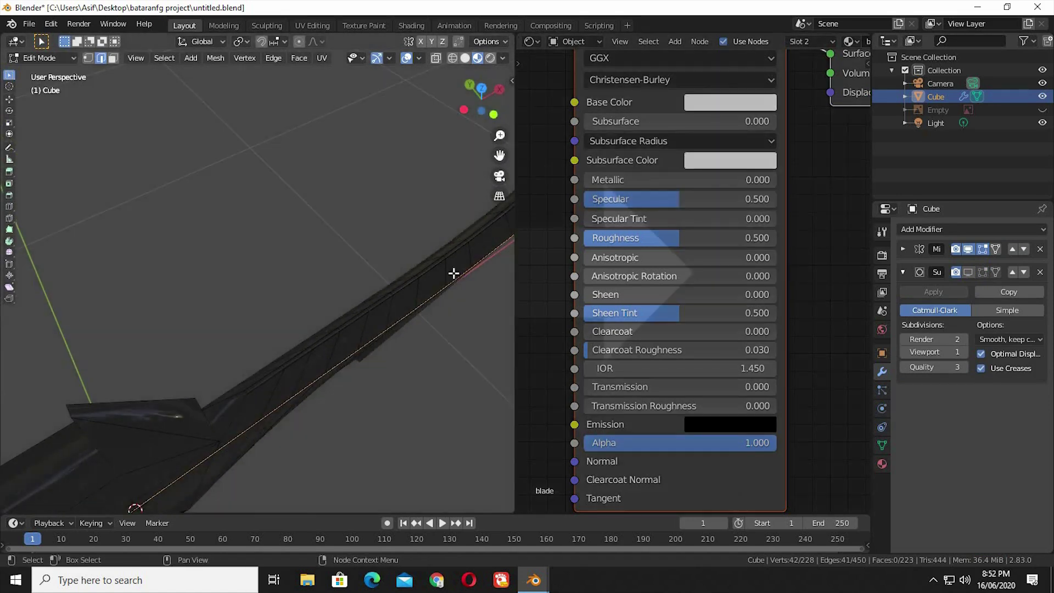
{"action": "middle_click_drag", "start_coordinate": [460, 308], "coordinate": [411, 108], "text": "shift"}
{"action": "scroll", "coordinate": [463, 238], "scroll_direction": "up", "scroll_amount": 3}
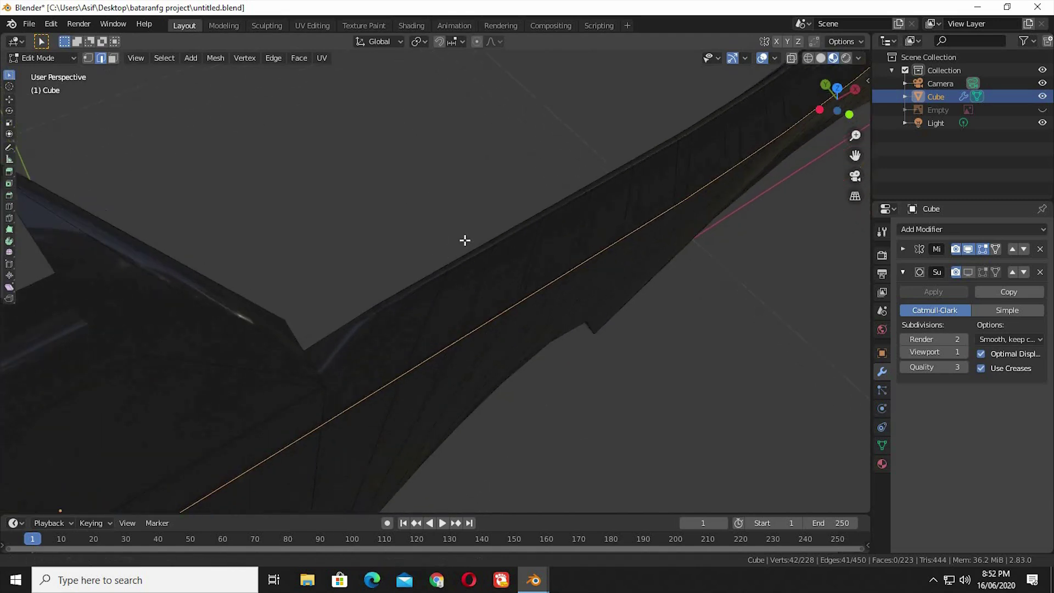
In face select mode, select the face loop around the batarang's outer rim, leaving out the faces between the ears
{"action": "left_click", "coordinate": [113, 58]}
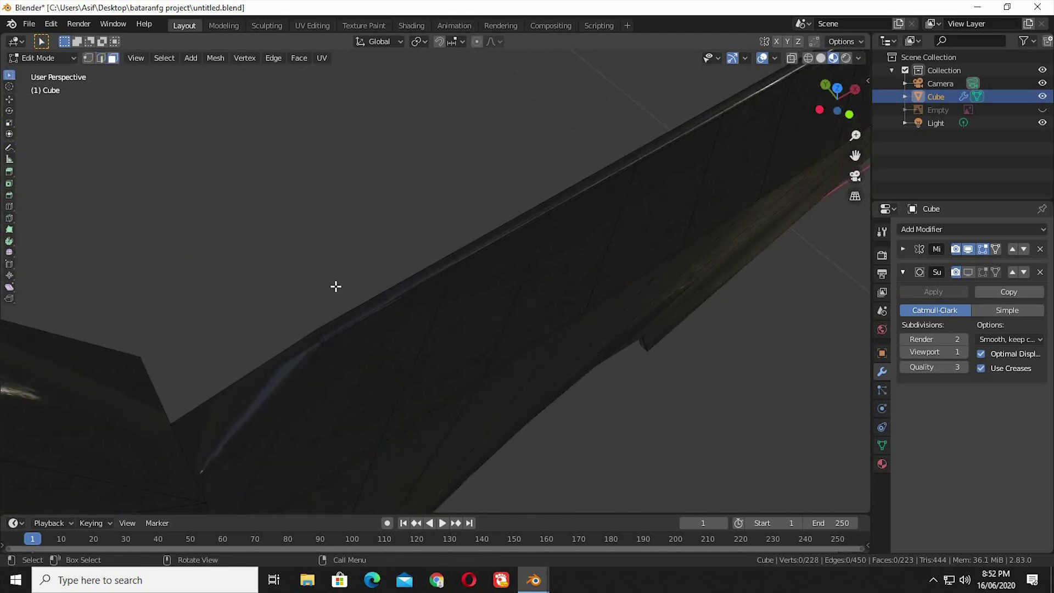
{"action": "left_click", "coordinate": [455, 262], "text": "alt"}
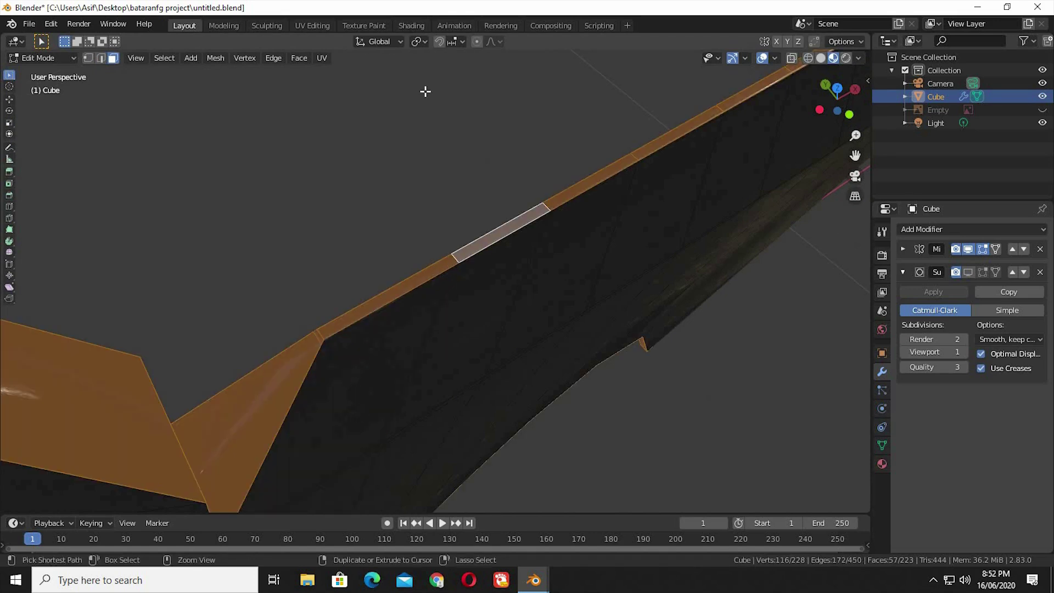
{"action": "middle_click_drag", "start_coordinate": [423, 91], "coordinate": [512, 386], "text": "ctrl"}
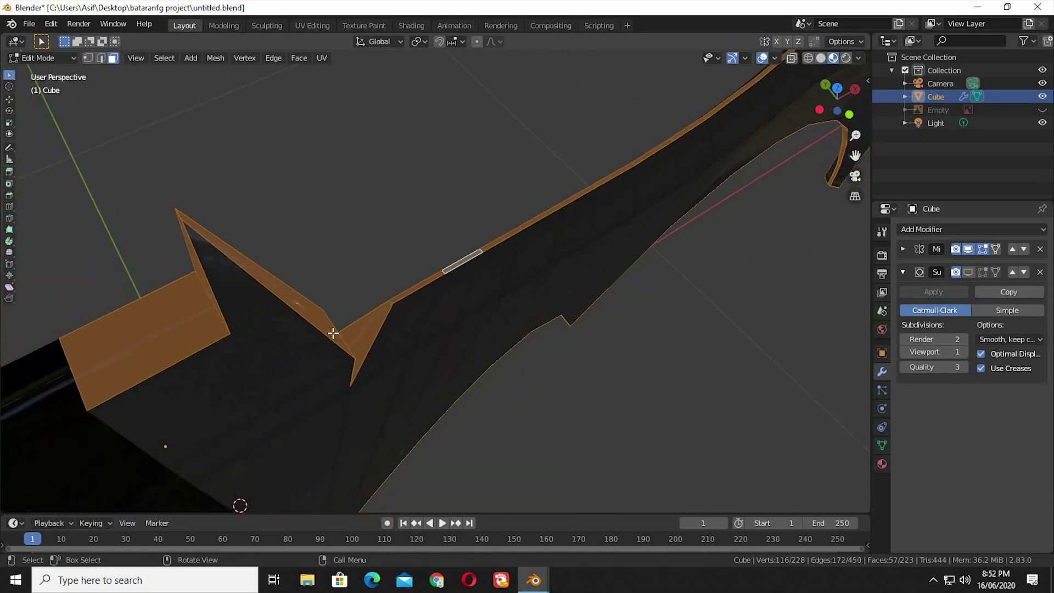
{"action": "left_click", "coordinate": [239, 343], "text": "shift"}
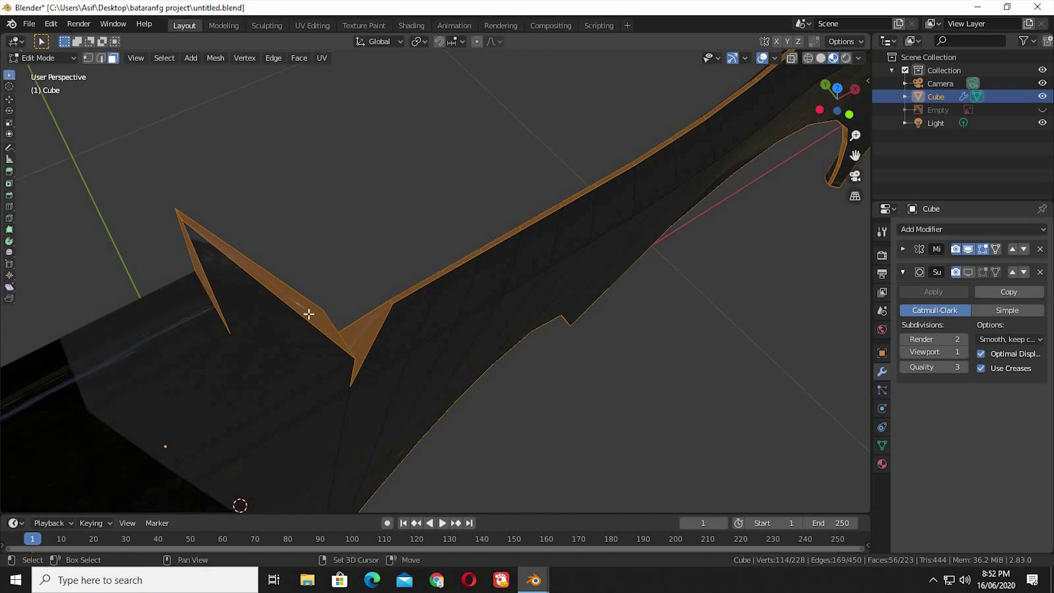
{"action": "middle_click_drag", "start_coordinate": [308, 314], "coordinate": [928, 303]}
{"action": "left_click", "coordinate": [621, 399], "text": "shift"}
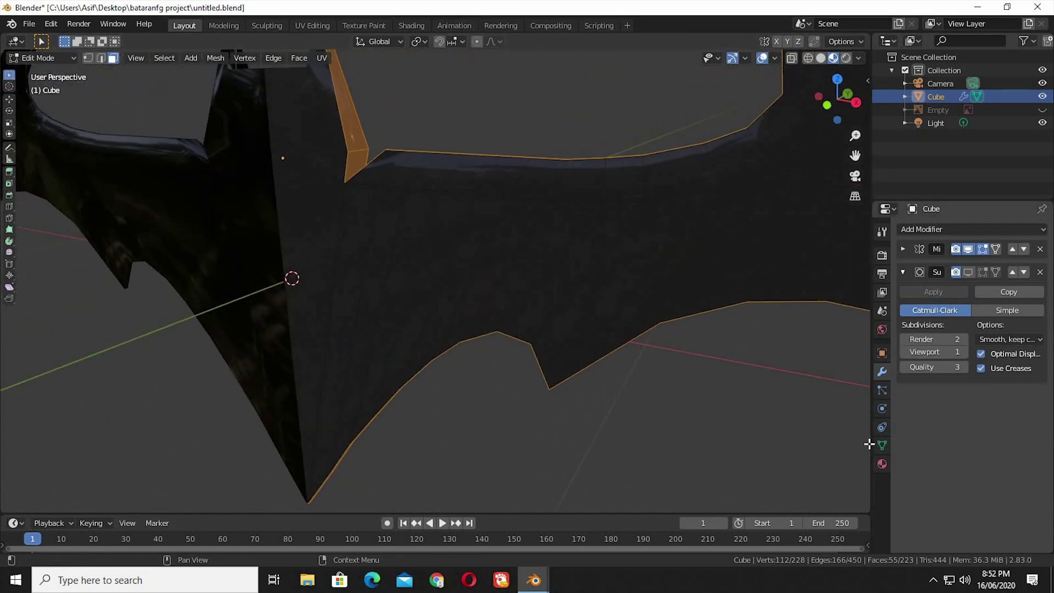
Assign the blade material to the selected rim faces
{"action": "left_click", "coordinate": [882, 464]}
{"action": "left_click", "coordinate": [931, 246]}
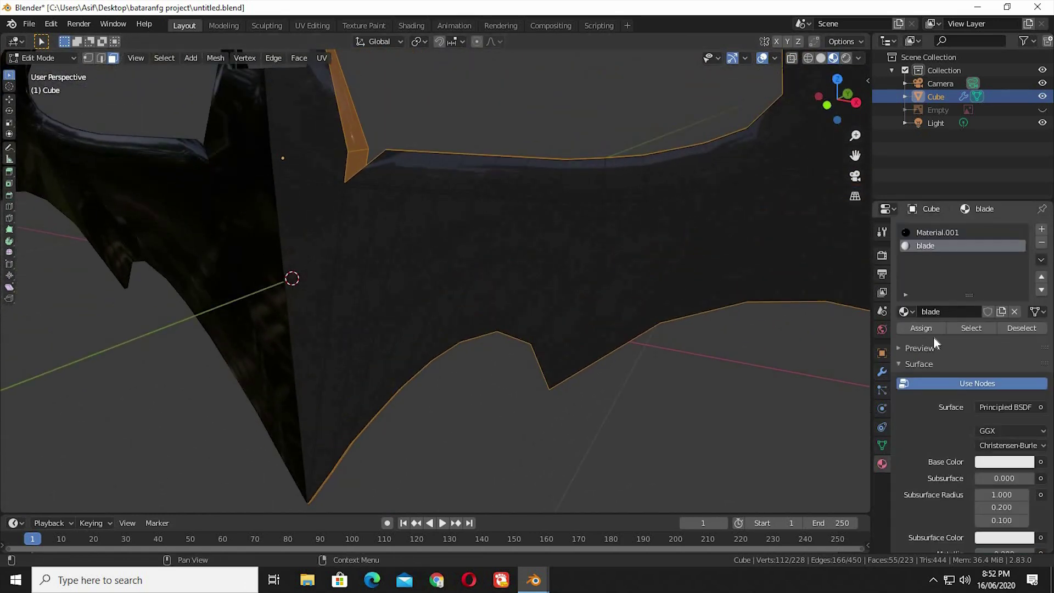
{"action": "left_click", "coordinate": [922, 328]}
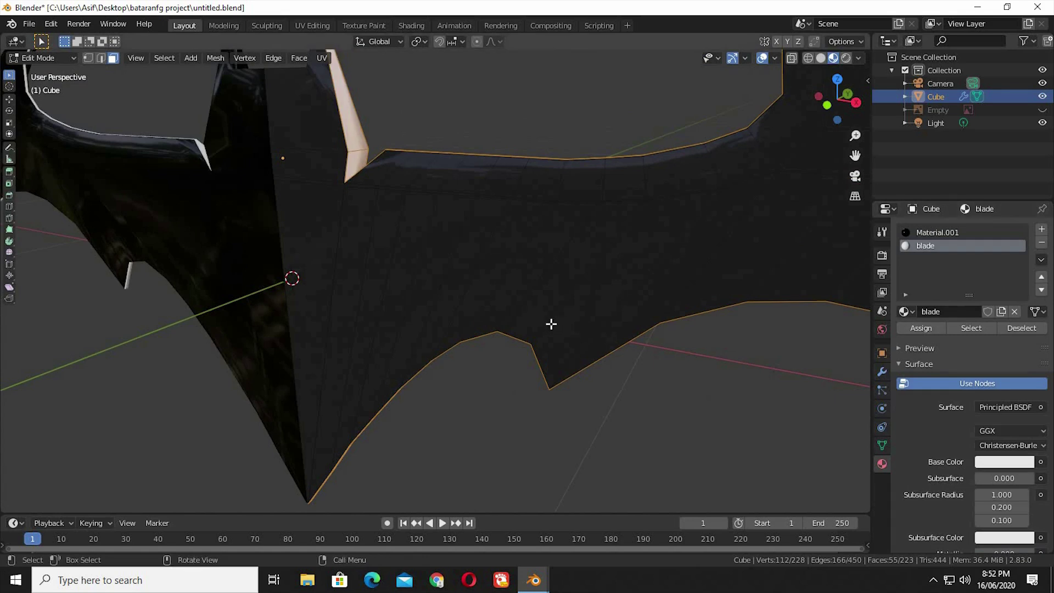
Turn the Subdivision modifier's display back on in the viewport and Edit Mode, and deselect all faces
{"action": "middle_click_drag", "start_coordinate": [551, 323], "coordinate": [823, 448]}
{"action": "left_click", "coordinate": [882, 372]}
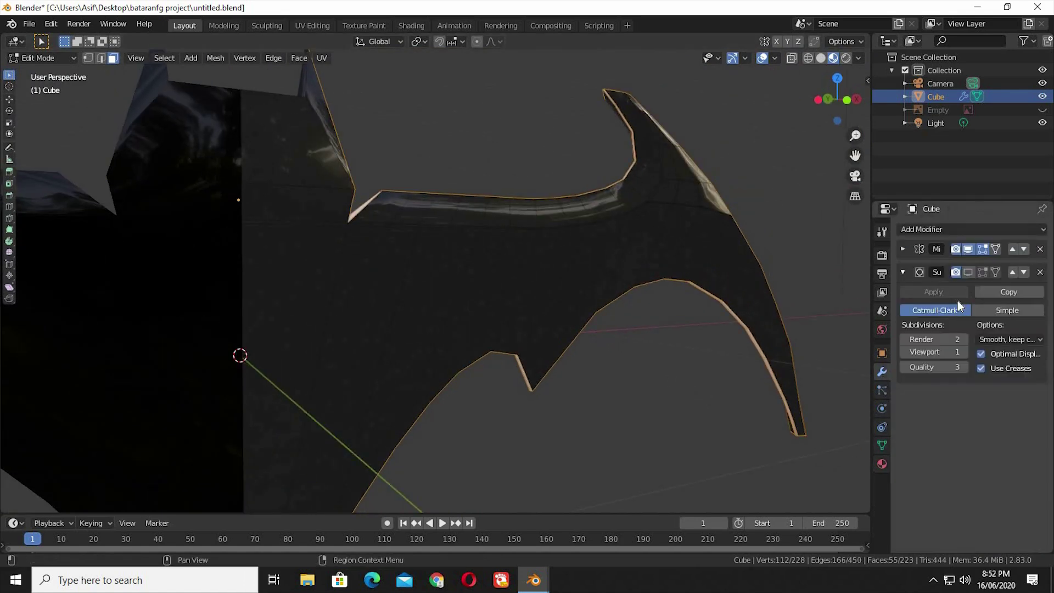
{"action": "left_click", "coordinate": [967, 272]}
{"action": "left_click", "coordinate": [983, 272]}
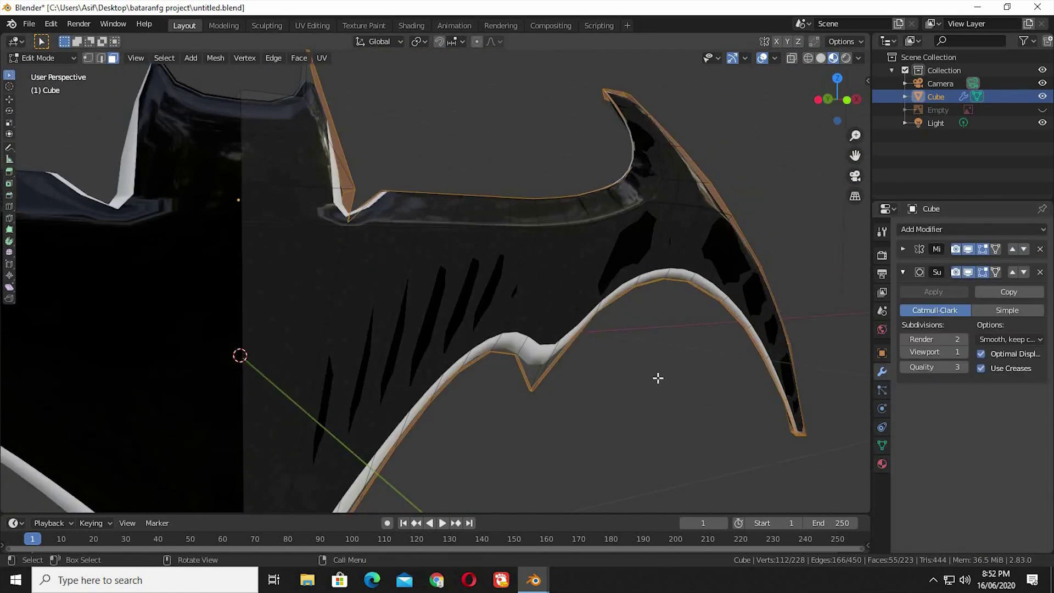
{"action": "left_click", "coordinate": [657, 377]}
Inspect the blade edges, split the viewport side by side, and make the new area a Shader Editor
{"action": "middle_click_drag", "start_coordinate": [627, 480], "coordinate": [524, 418]}
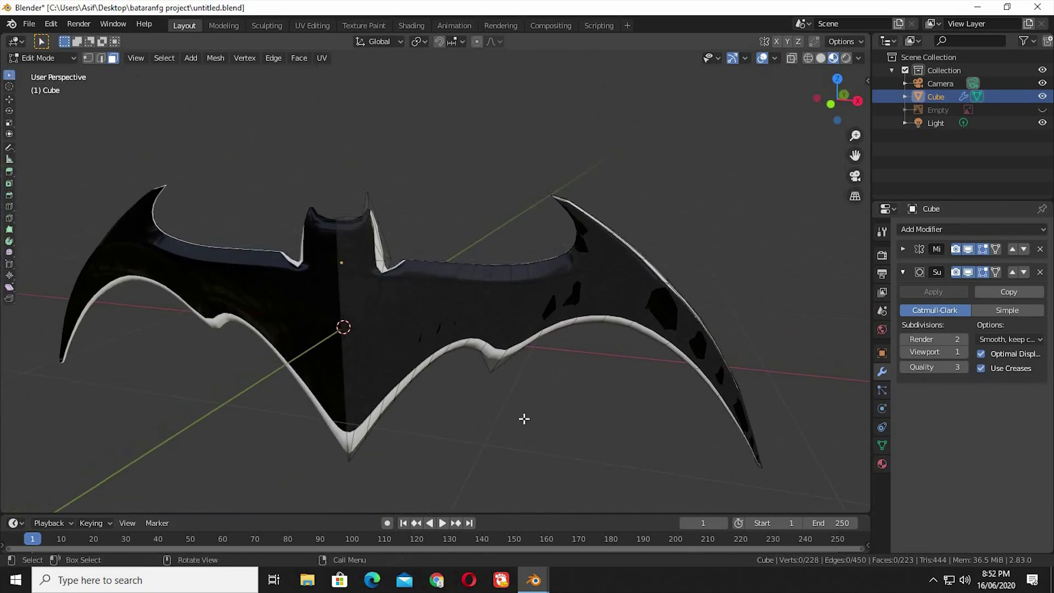
{"action": "middle_click_drag", "start_coordinate": [435, 439], "coordinate": [506, 372]}
{"action": "scroll", "coordinate": [506, 363], "scroll_direction": "up", "scroll_amount": 5}
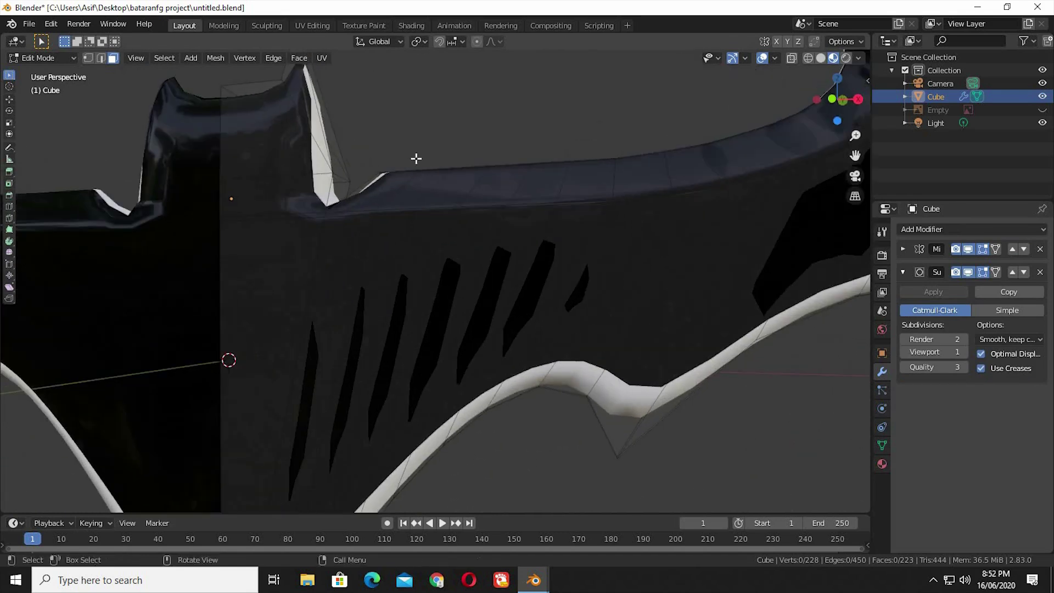
{"action": "middle_click_drag", "start_coordinate": [178, 248], "coordinate": [406, 300], "text": "shift"}
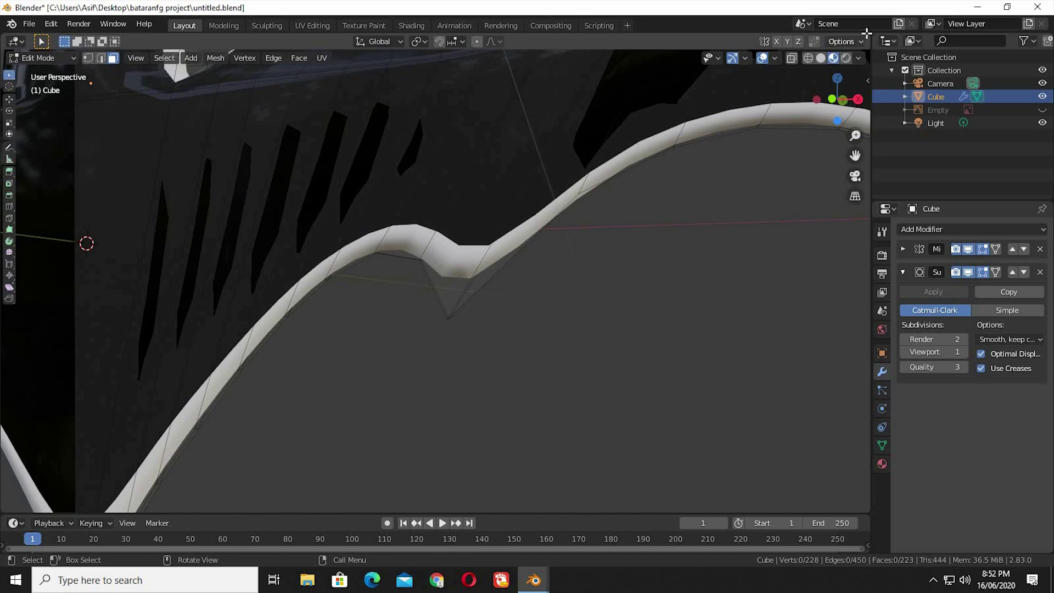
{"action": "left_click_drag", "start_coordinate": [866, 35], "coordinate": [411, 55]}
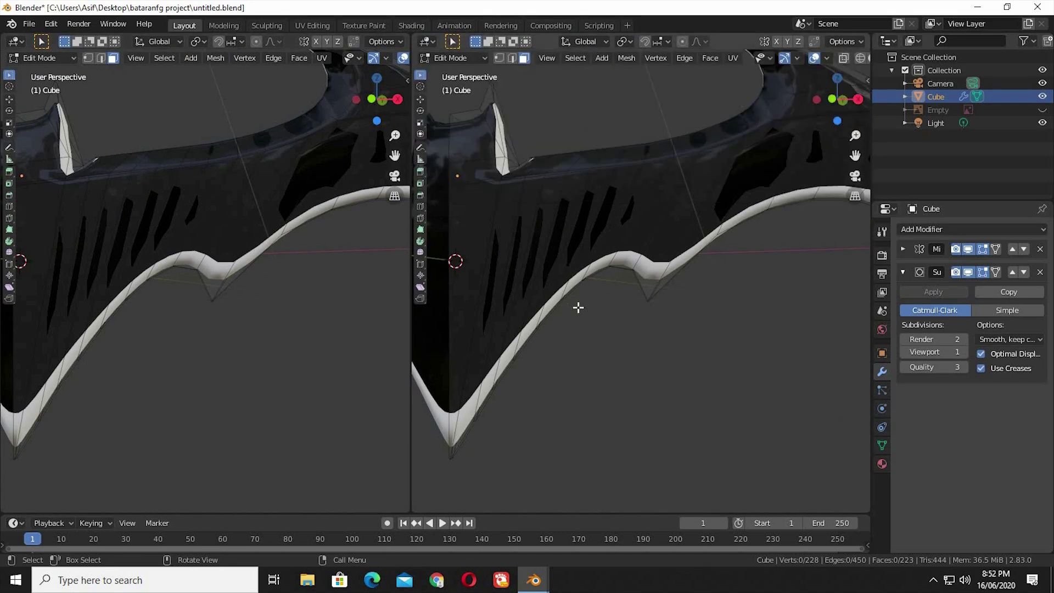
{"action": "scroll", "coordinate": [510, 305], "scroll_direction": "up", "scroll_amount": 2}
{"action": "left_click", "coordinate": [431, 43]}
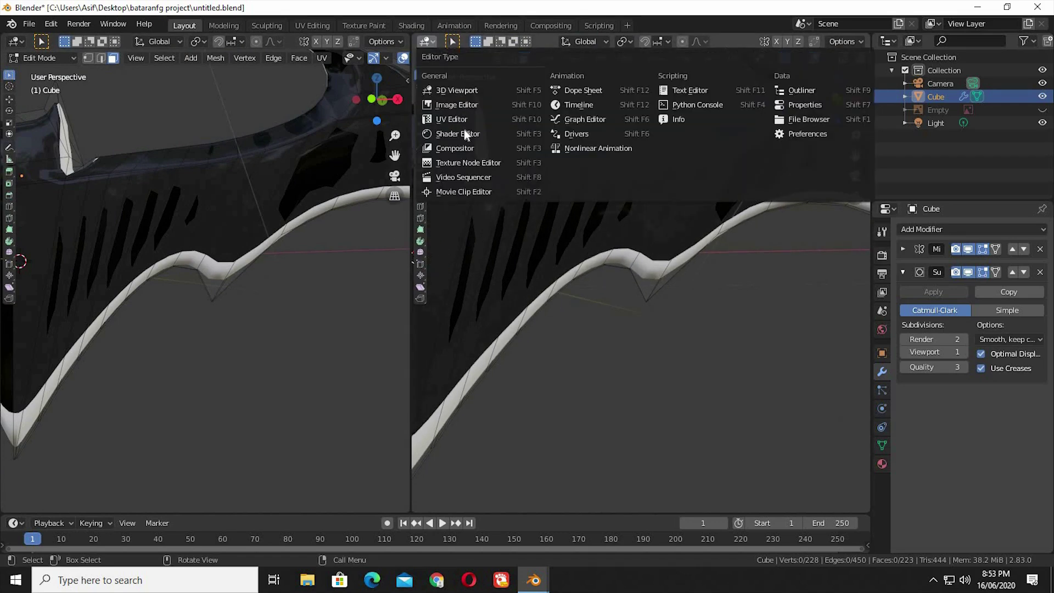
{"action": "left_click", "coordinate": [466, 134]}
Delete the Principled BSDF node from the blade material, keeping only the Material Output
{"action": "middle_click_drag", "start_coordinate": [622, 319], "coordinate": [633, 340], "text": "shift"}
{"action": "middle_click_drag", "start_coordinate": [683, 278], "coordinate": [607, 245], "text": "shift"}
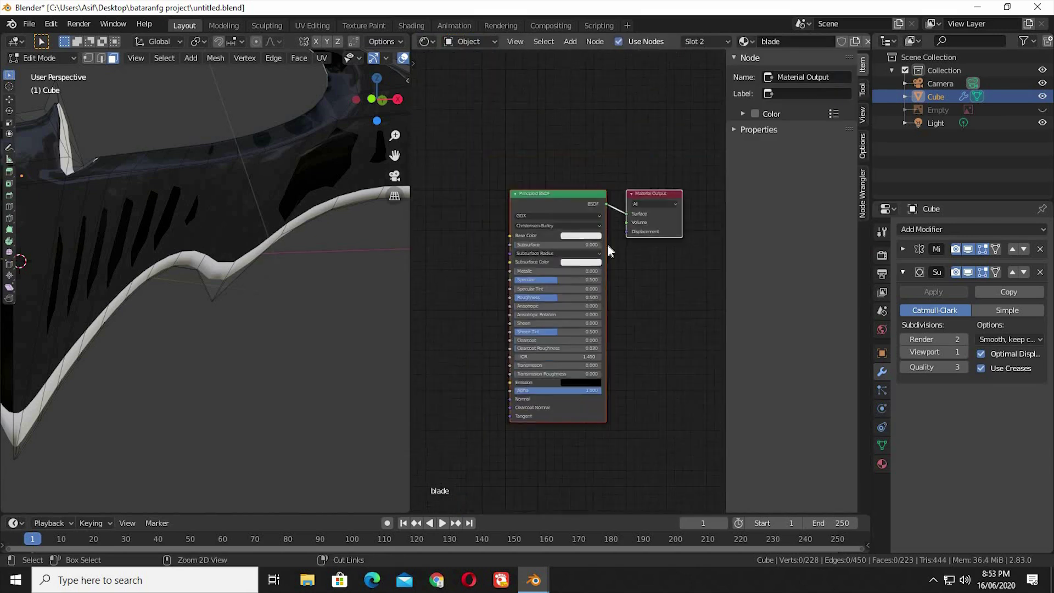
{"action": "left_click", "coordinate": [571, 196]}
{"action": "key", "text": "Delete"}
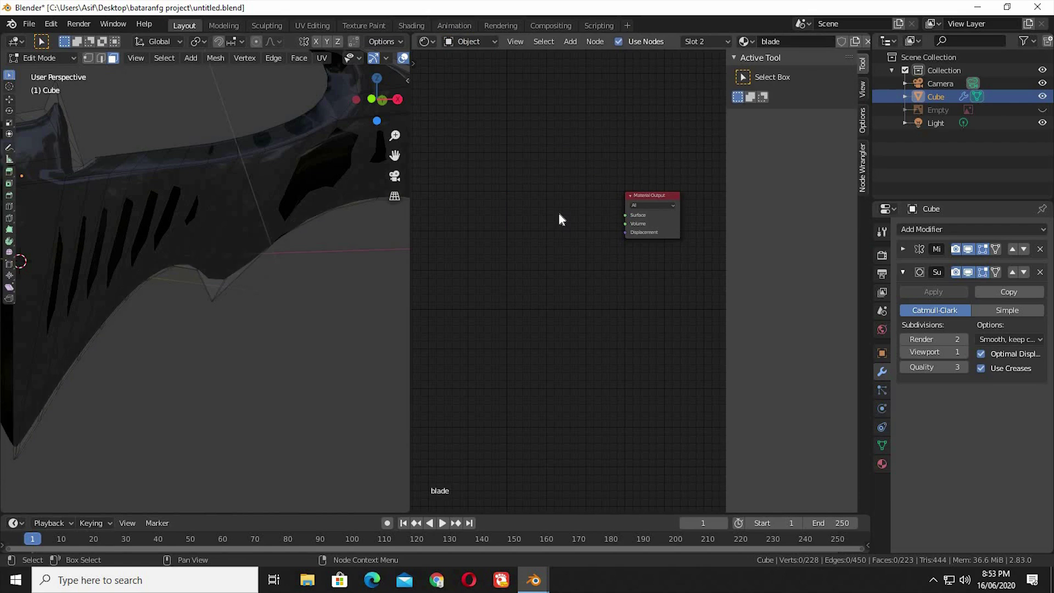
Add a Glossy BSDF node to the blade material and connect its BSDF output to the Material Output's Surface
{"action": "key", "text": "shift+a"}
{"action": "left_click", "coordinate": [558, 217]}
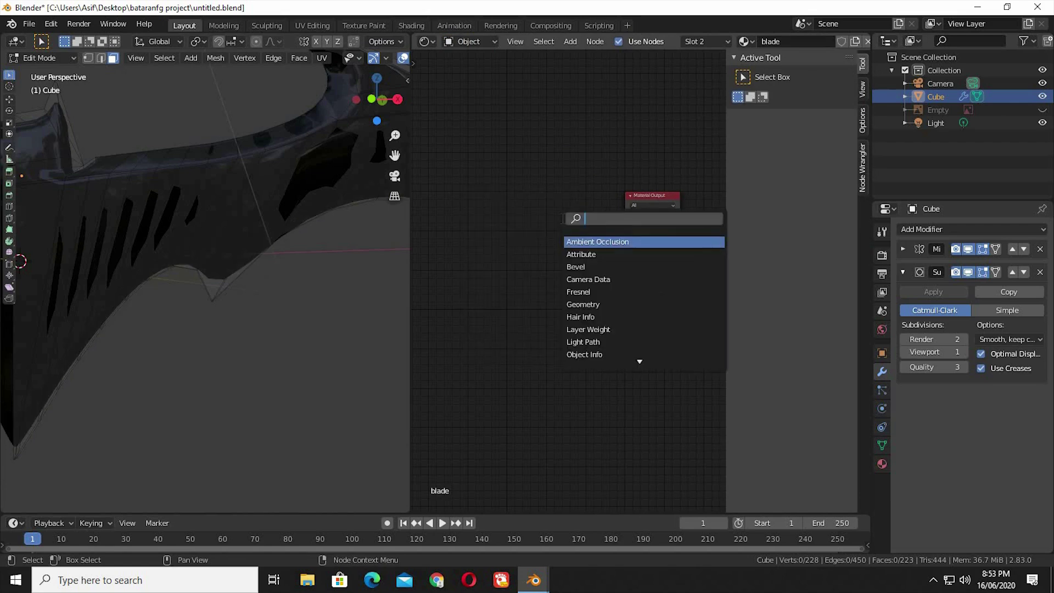
{"action": "type", "text": "glo"}
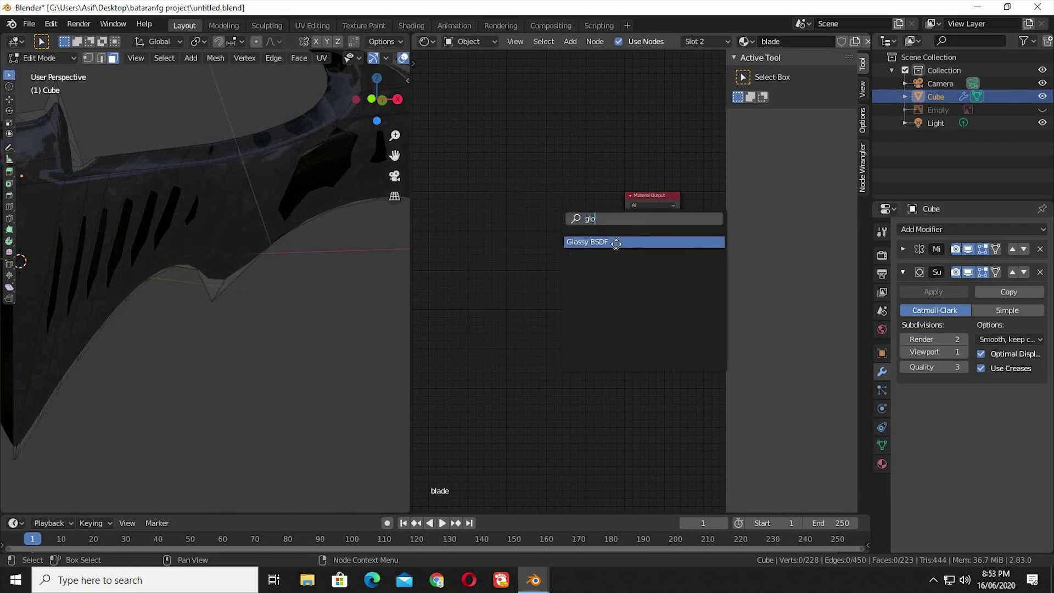
{"action": "left_click", "coordinate": [616, 243]}
{"action": "left_click", "coordinate": [569, 211]}
{"action": "middle_click_drag", "start_coordinate": [582, 363], "coordinate": [583, 347], "text": "ctrl"}
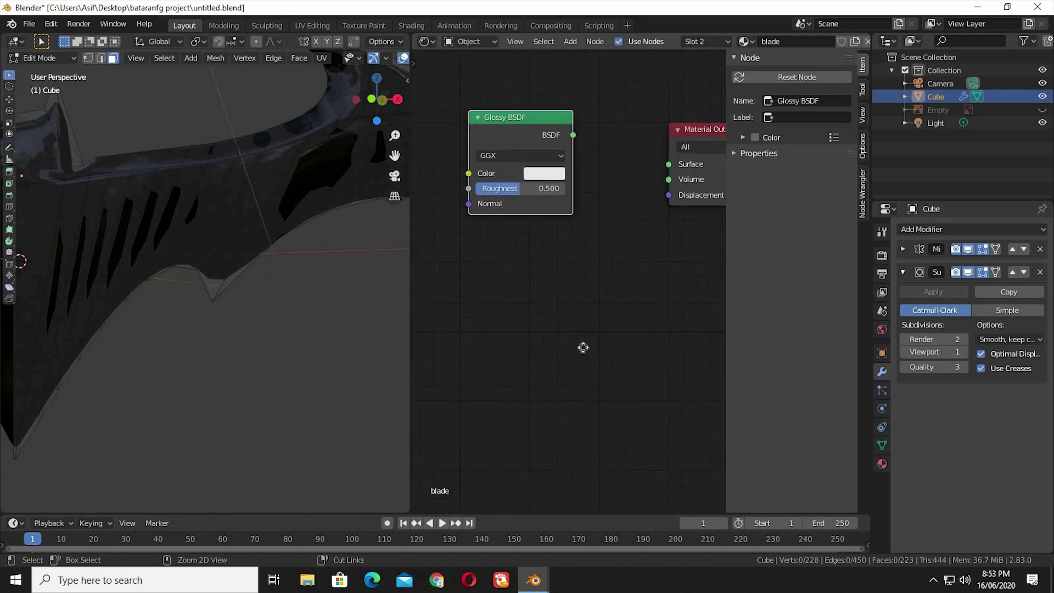
{"action": "key", "text": "Home"}
{"action": "left_click_drag", "start_coordinate": [533, 240], "coordinate": [629, 273]}
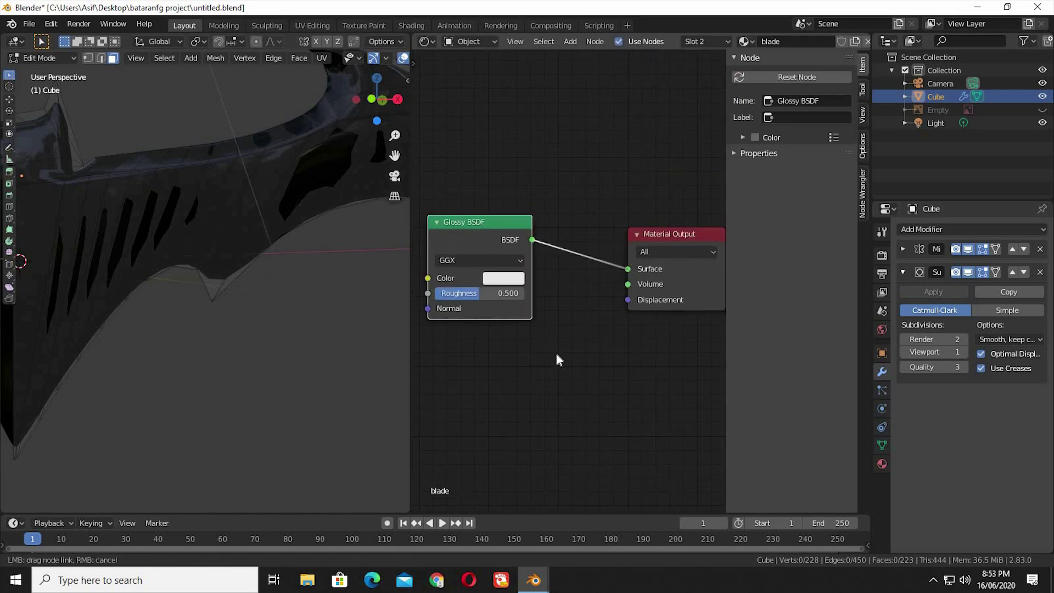
{"action": "middle_click_drag", "start_coordinate": [574, 368], "coordinate": [663, 375]}
{"action": "middle_click_drag", "start_coordinate": [602, 342], "coordinate": [652, 333]}
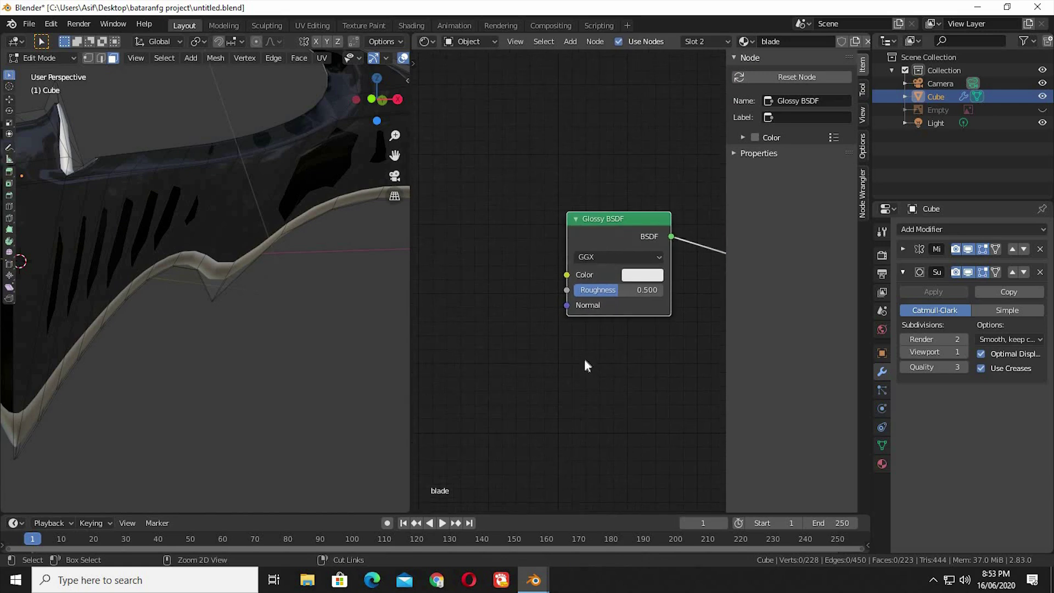
{"action": "middle_click_drag", "start_coordinate": [585, 360], "coordinate": [574, 362], "text": "ctrl"}
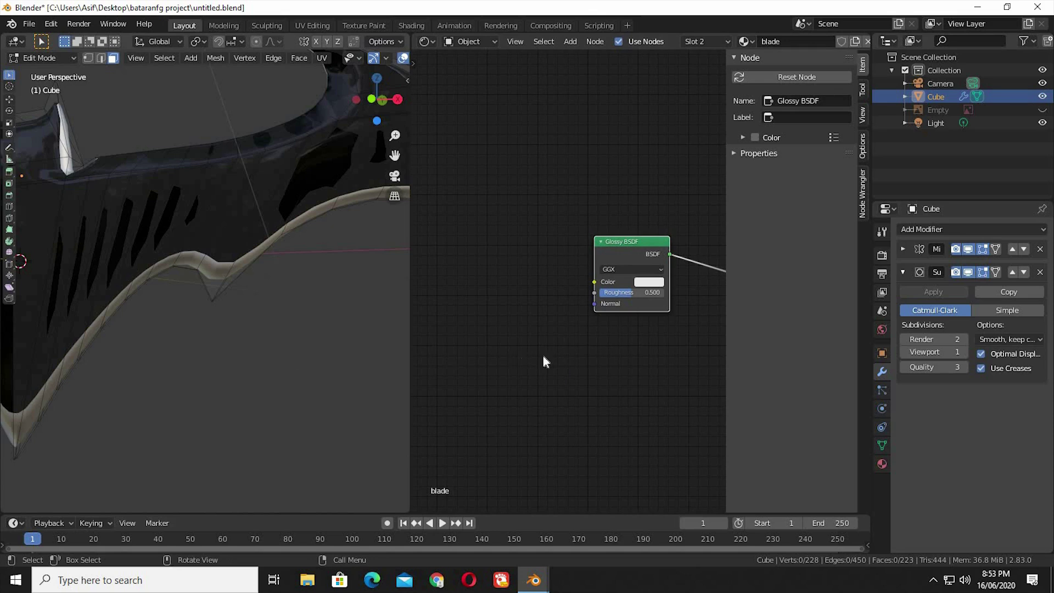
Add a Noise Texture node and connect its Color output to the Glossy BSDF's Color input
{"action": "key", "text": "shift+a"}
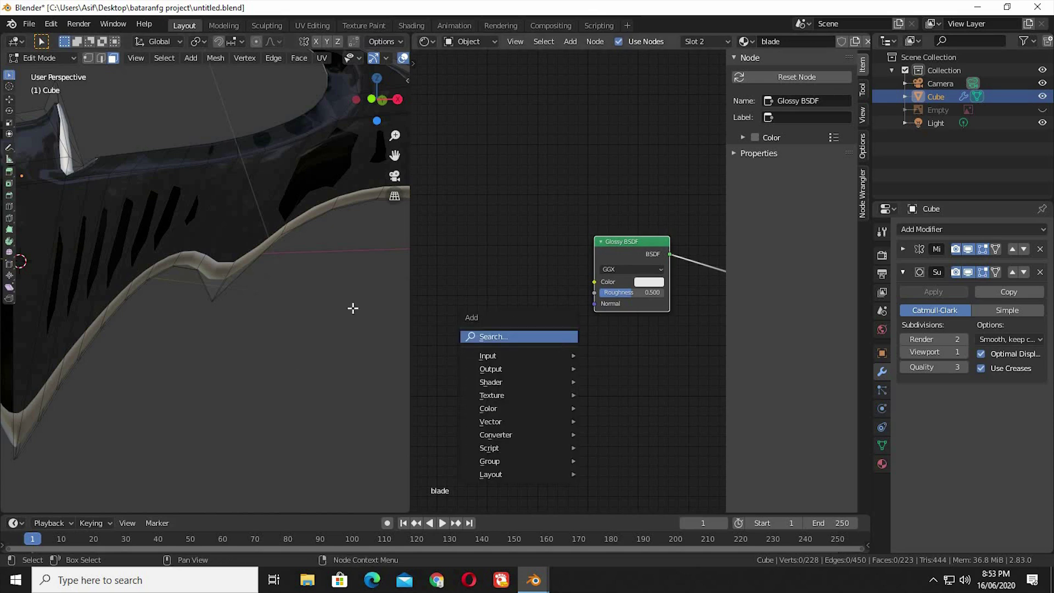
{"action": "key", "text": "n"}
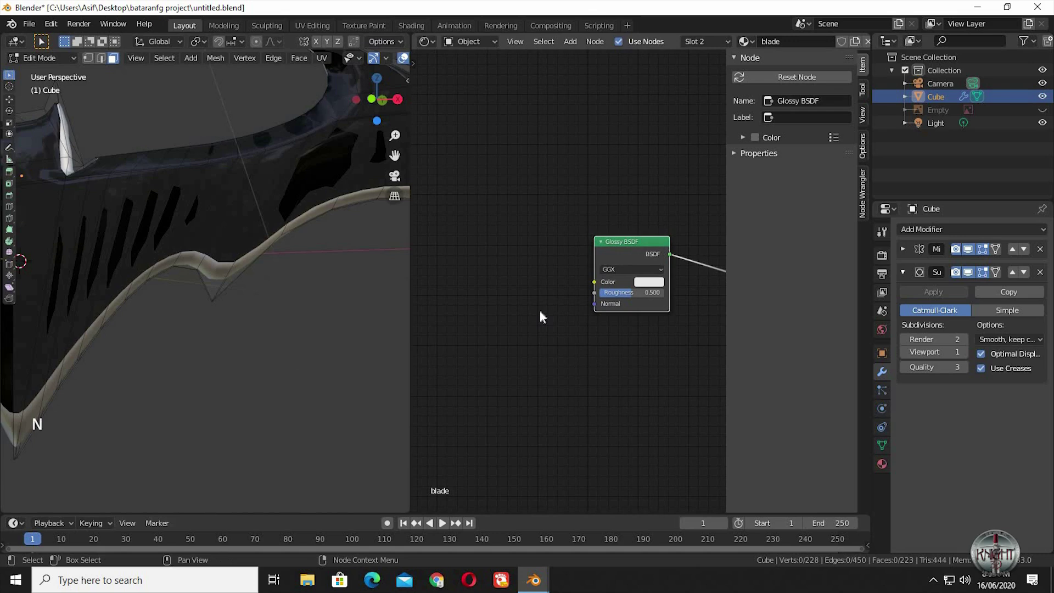
{"action": "key", "text": "shift+a"}
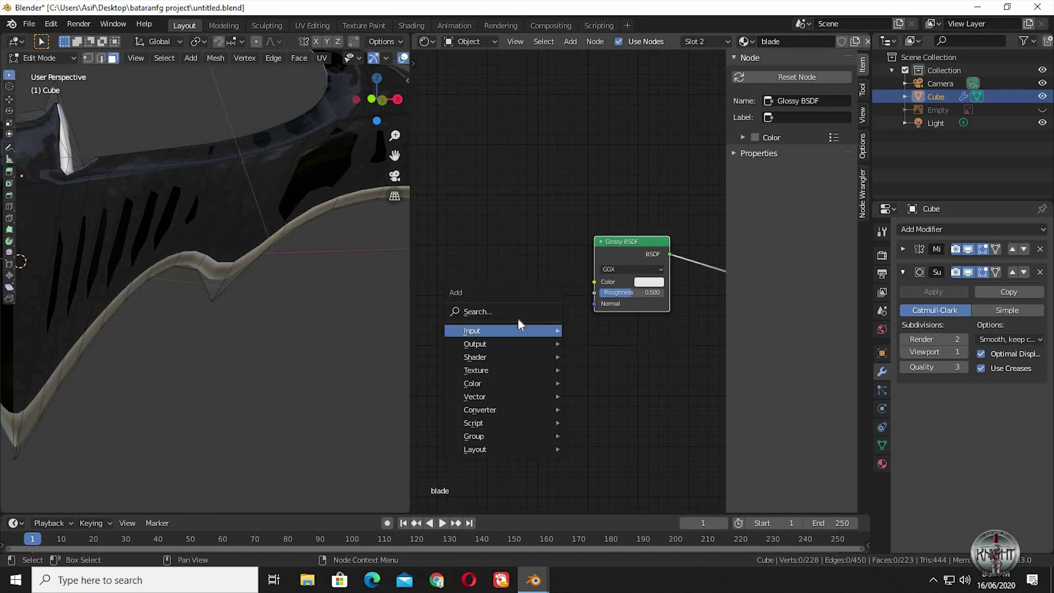
{"action": "left_click", "coordinate": [505, 310]}
{"action": "type", "text": "noise"}
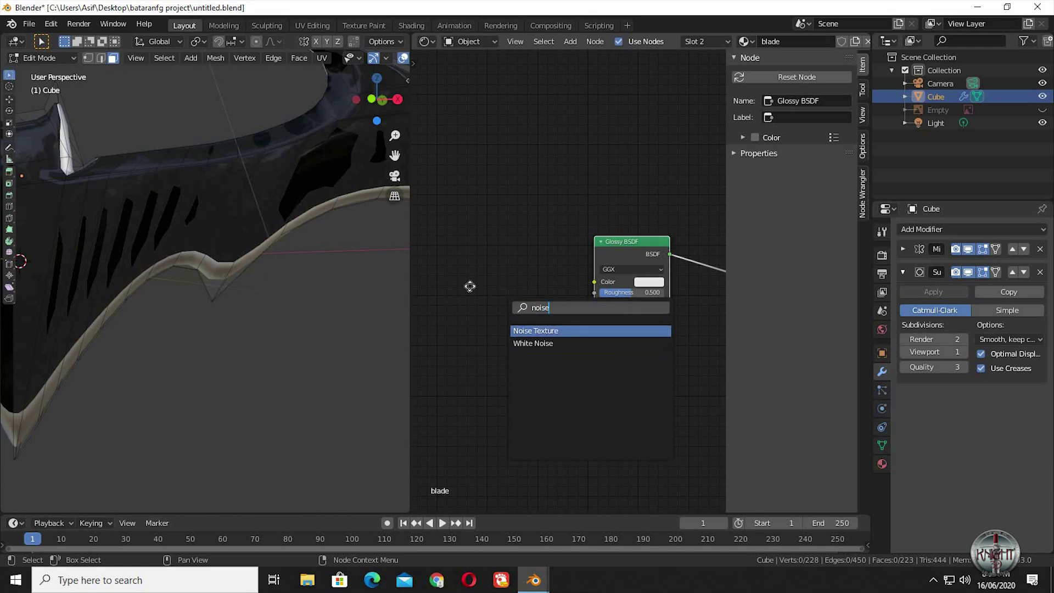
{"action": "key", "text": "Return"}
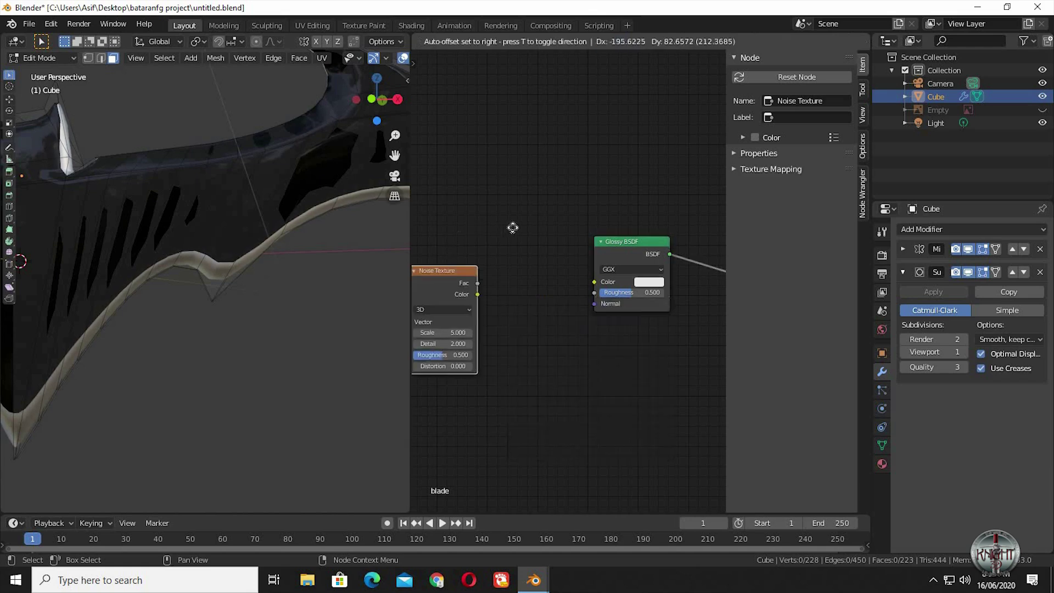
{"action": "left_click", "coordinate": [525, 258]}
{"action": "left_click_drag", "start_coordinate": [593, 282], "coordinate": [526, 255]}
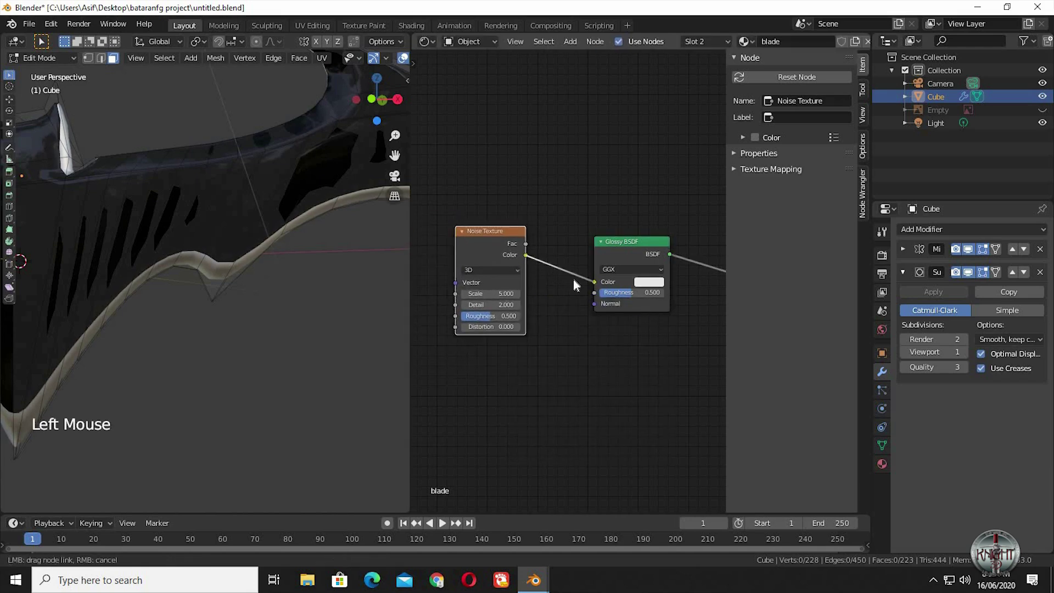
Set the Noise Texture's Scale to 45 and Detail to 20
{"action": "middle_click_drag", "start_coordinate": [235, 294], "coordinate": [240, 139], "text": "ctrl"}
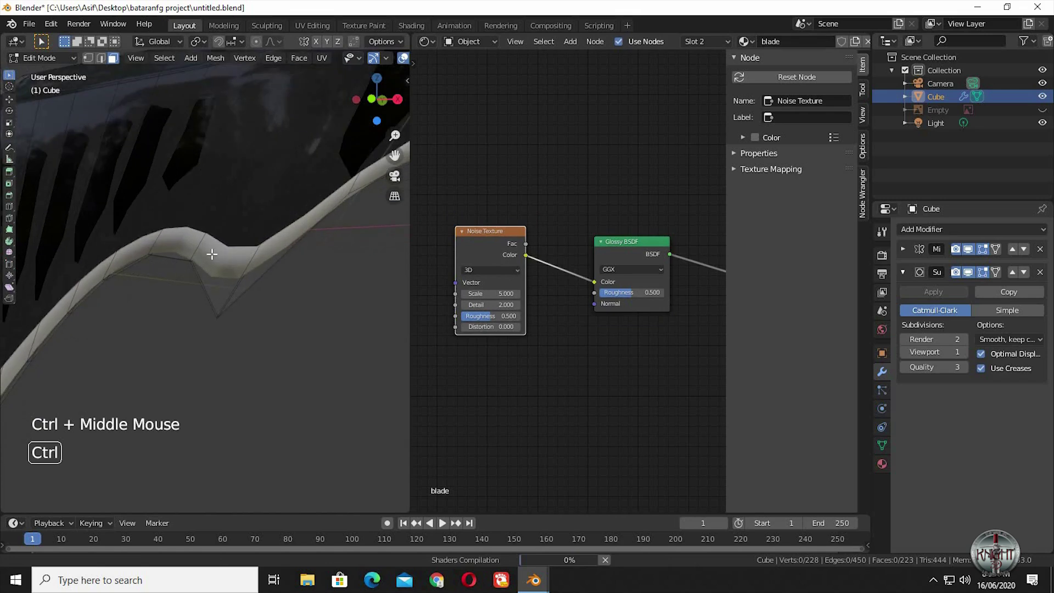
{"action": "middle_click", "coordinate": [341, 360], "text": "shift"}
{"action": "middle_click_drag", "start_coordinate": [317, 363], "coordinate": [501, 336]}
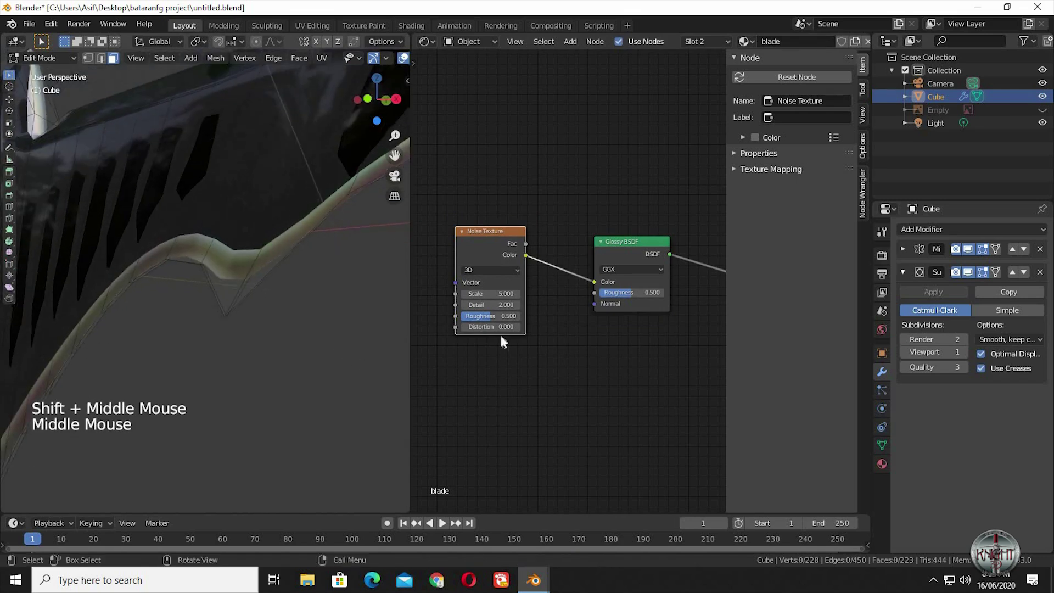
{"action": "middle_click_drag", "start_coordinate": [565, 331], "coordinate": [664, 363], "text": "ctrl"}
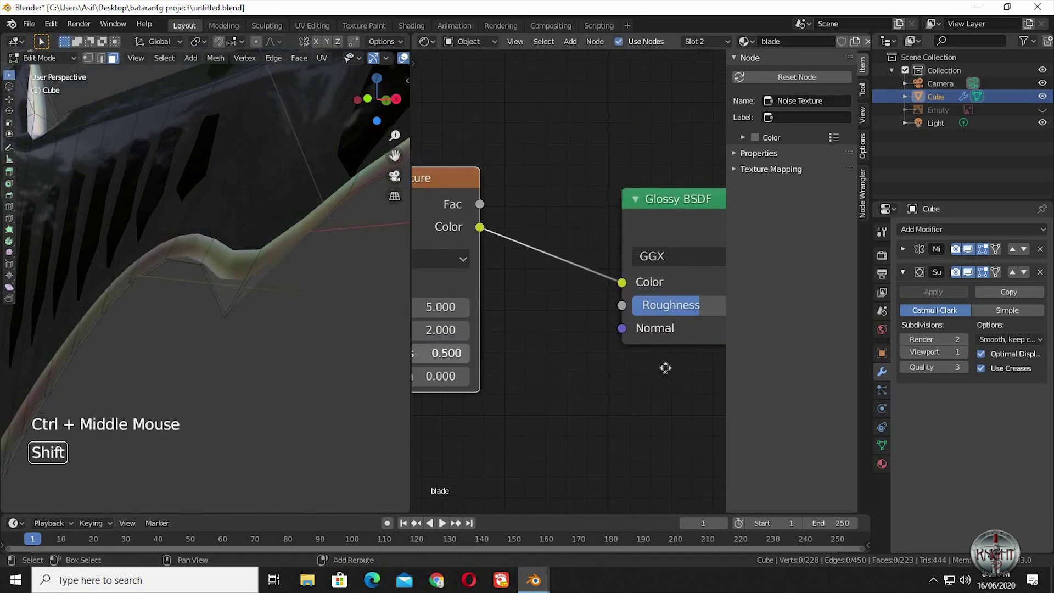
{"action": "middle_click_drag", "start_coordinate": [528, 354], "coordinate": [655, 363], "text": "shift"}
{"action": "left_click", "coordinate": [552, 317]}
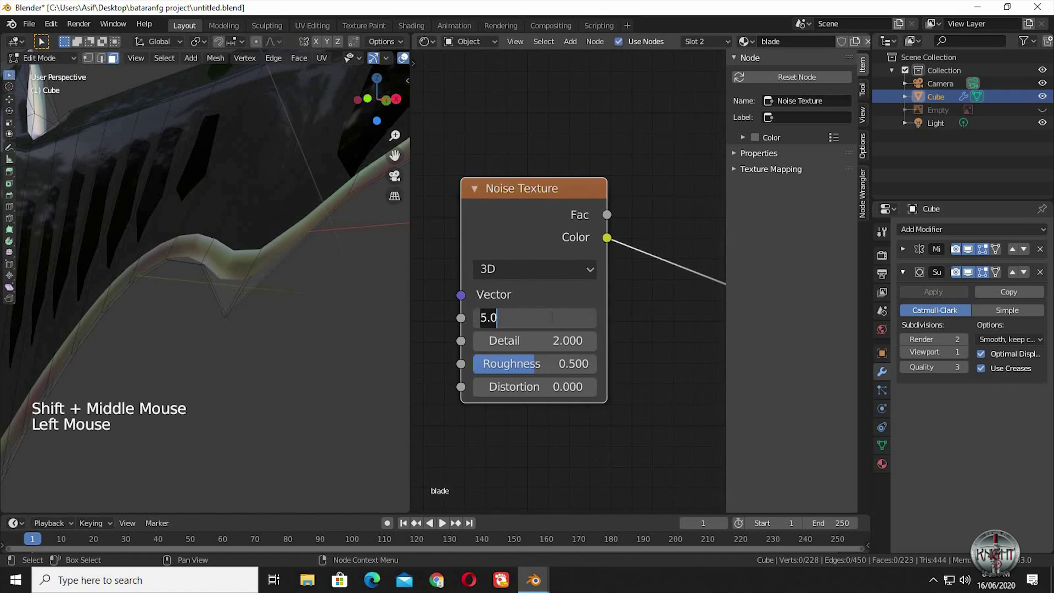
{"action": "type", "text": "45"}
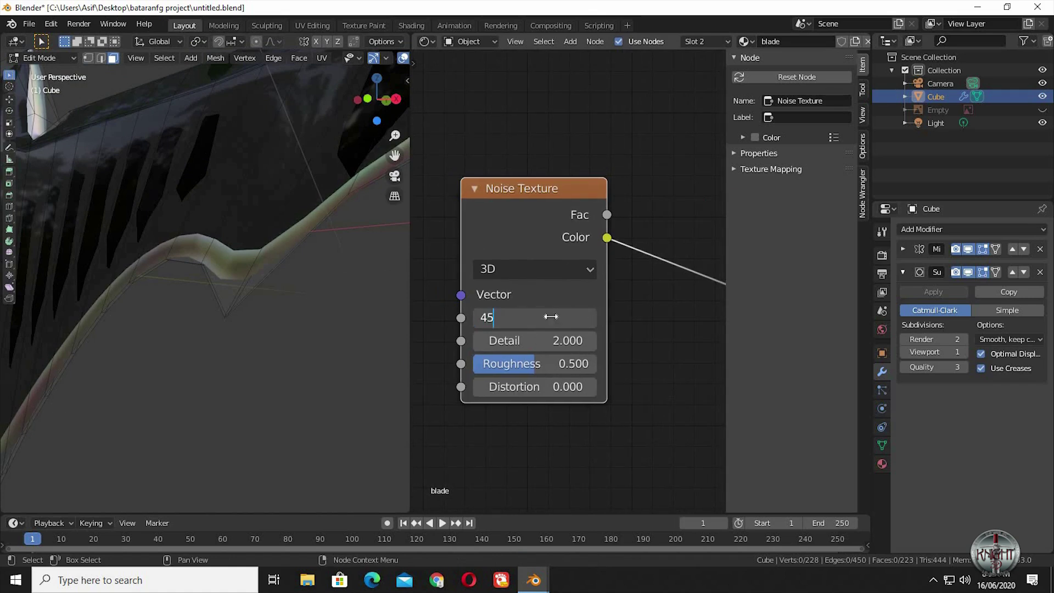
{"action": "key", "text": "Return"}
{"action": "left_click", "coordinate": [581, 337]}
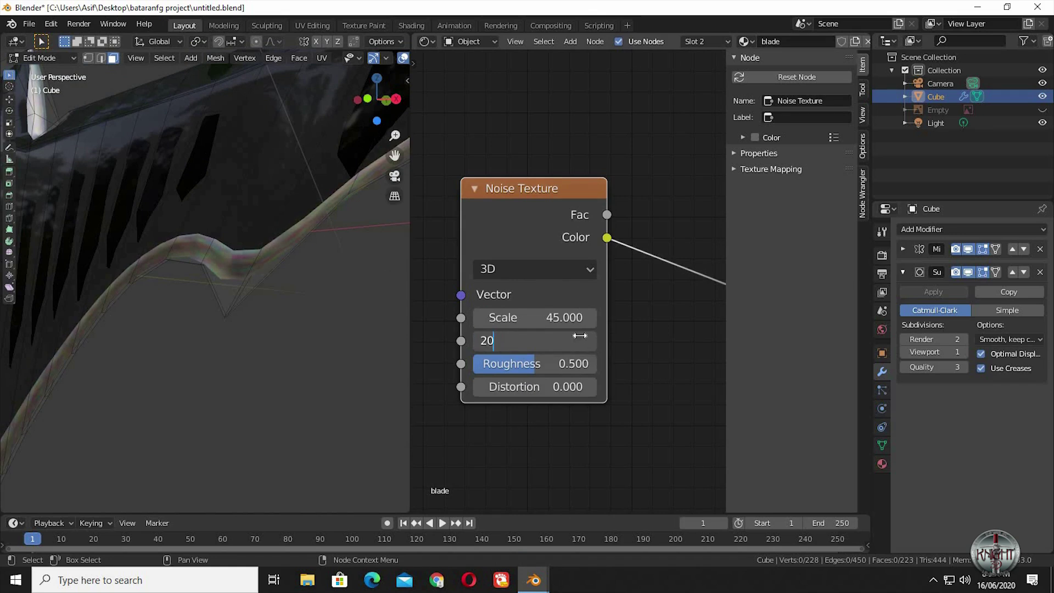
{"action": "key", "text": "Return"}
Add linked Texture Coordinate and Mapping nodes in front of the Noise Texture
{"action": "middle_click_drag", "start_coordinate": [651, 351], "coordinate": [506, 258], "text": "ctrl"}
{"action": "left_click", "coordinate": [502, 257]}
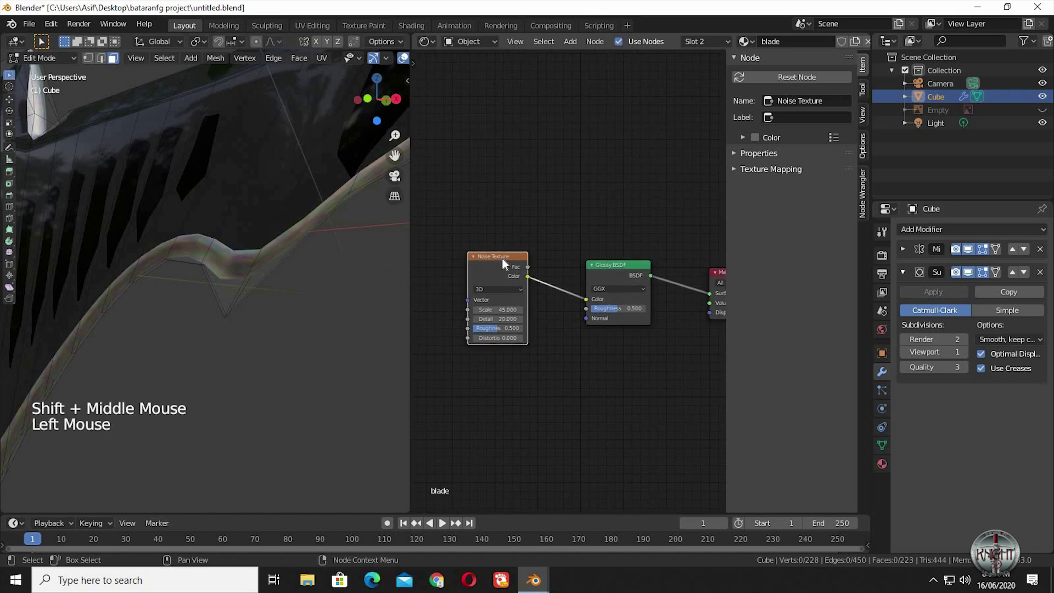
{"action": "key", "text": "ctrl+t"}
{"action": "middle_click_drag", "start_coordinate": [579, 393], "coordinate": [718, 437], "text": "shift"}
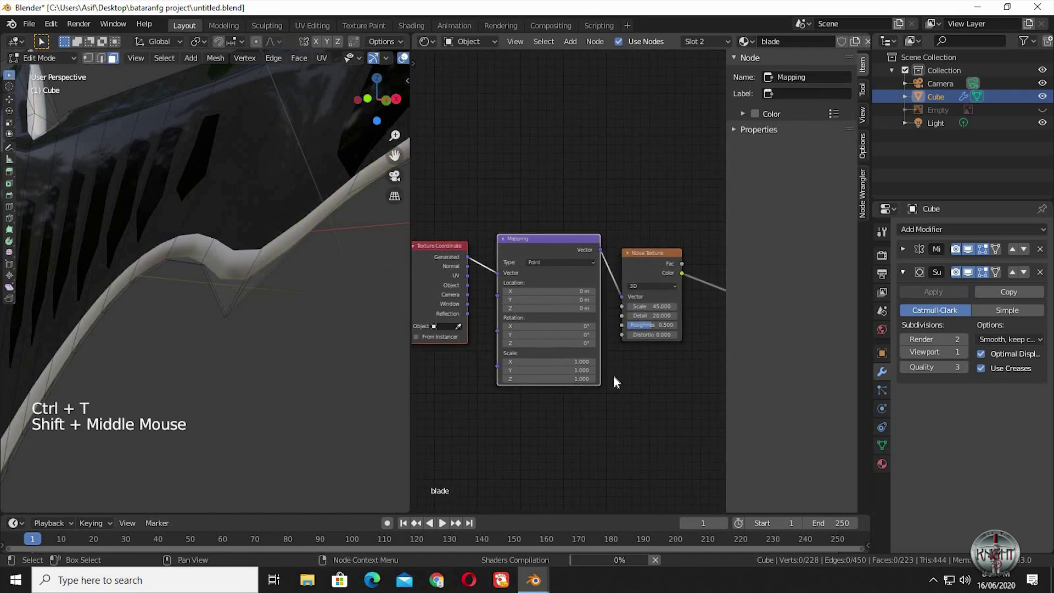
Set the Mapping node's Y scale to 15 and check the noise on the blade edge
{"action": "middle_click_drag", "start_coordinate": [604, 391], "coordinate": [588, 298], "text": "ctrl"}
{"action": "left_click", "coordinate": [577, 356]}
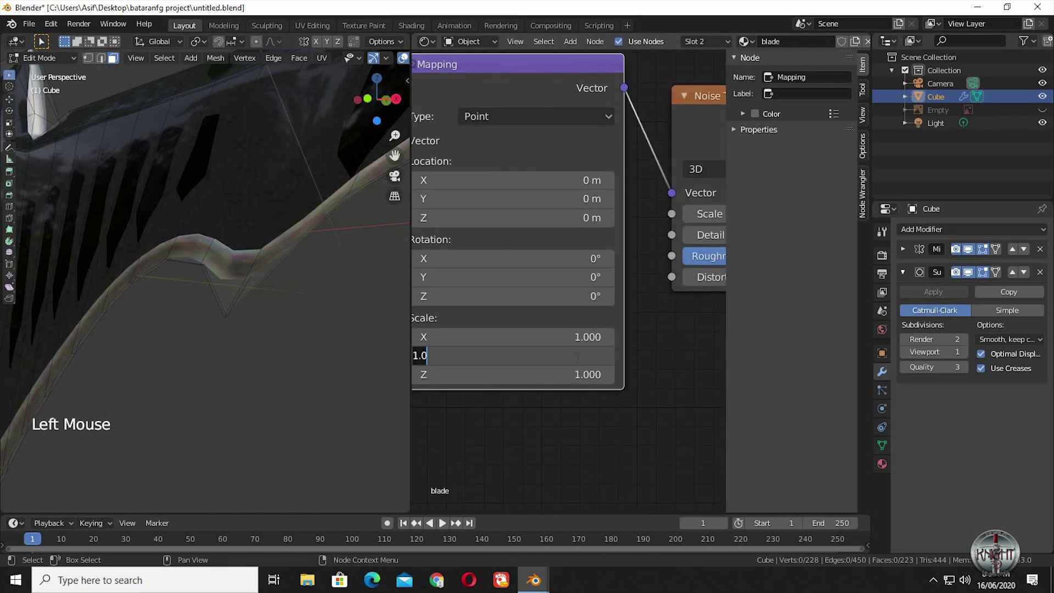
{"action": "key", "text": "Return"}
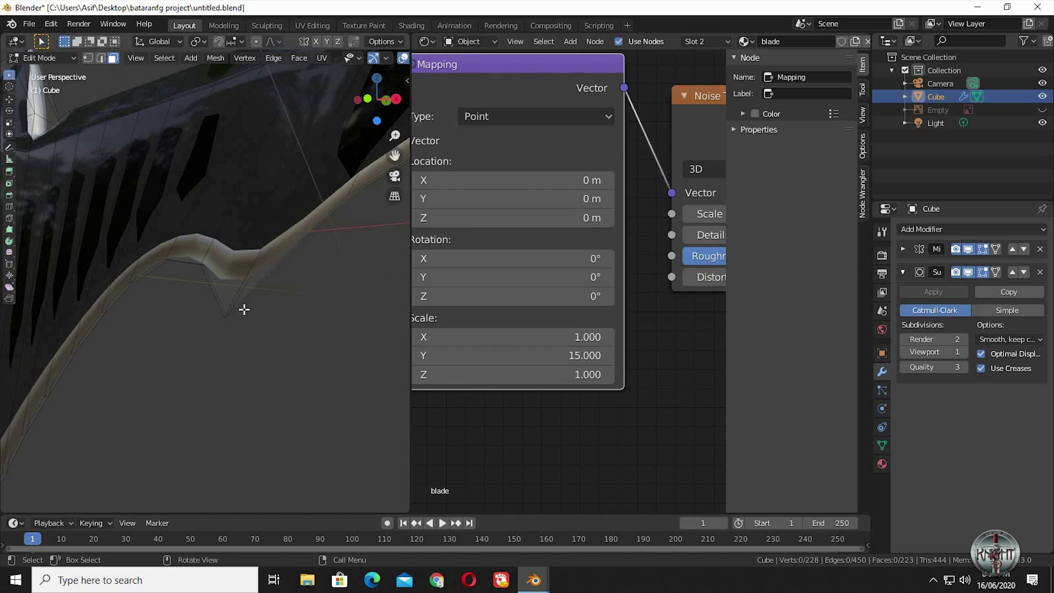
{"action": "middle_click_drag", "start_coordinate": [244, 240], "coordinate": [244, 241], "text": "ctrl"}
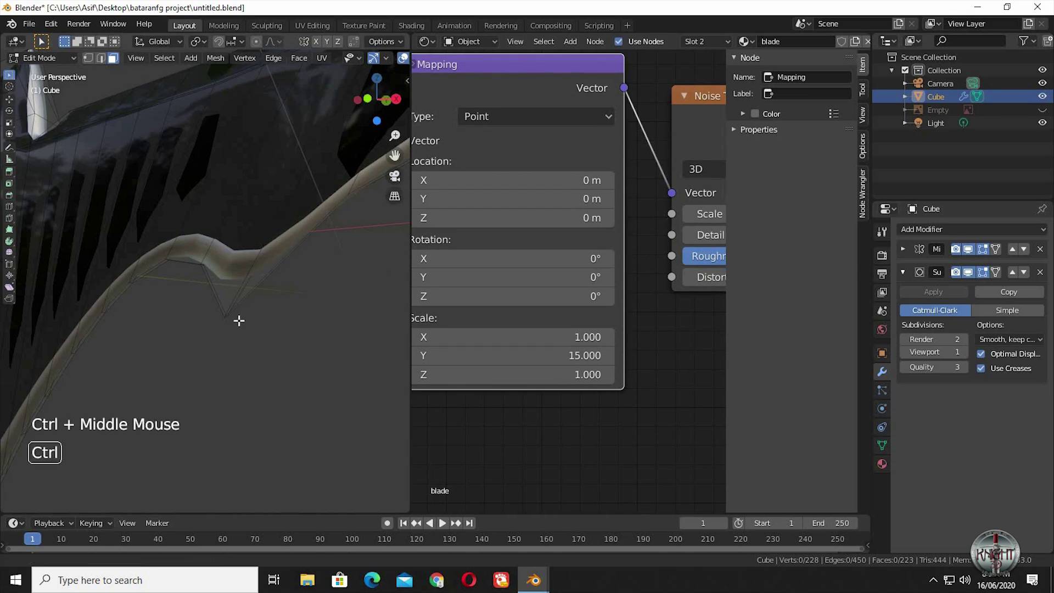
{"action": "middle_click_drag", "start_coordinate": [239, 321], "coordinate": [247, 318], "text": "ctrl"}
{"action": "middle_click_drag", "start_coordinate": [247, 319], "coordinate": [229, 250]}
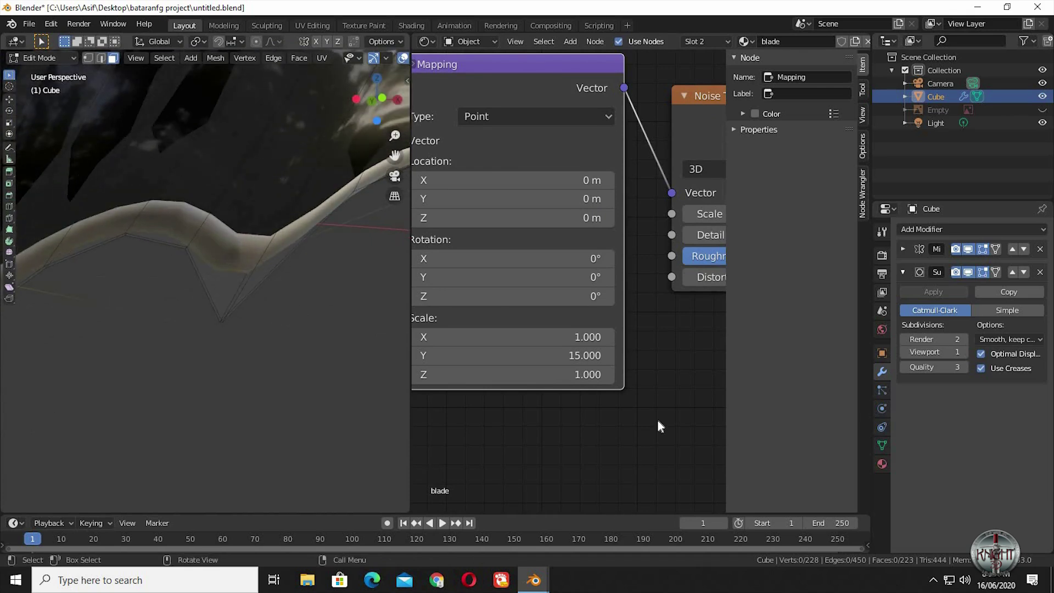
Move the Glossy BSDF and Material Output nodes aside and insert an RGB to BW node after the Noise Texture
{"action": "middle_click_drag", "start_coordinate": [579, 401], "coordinate": [571, 354], "text": "shift"}
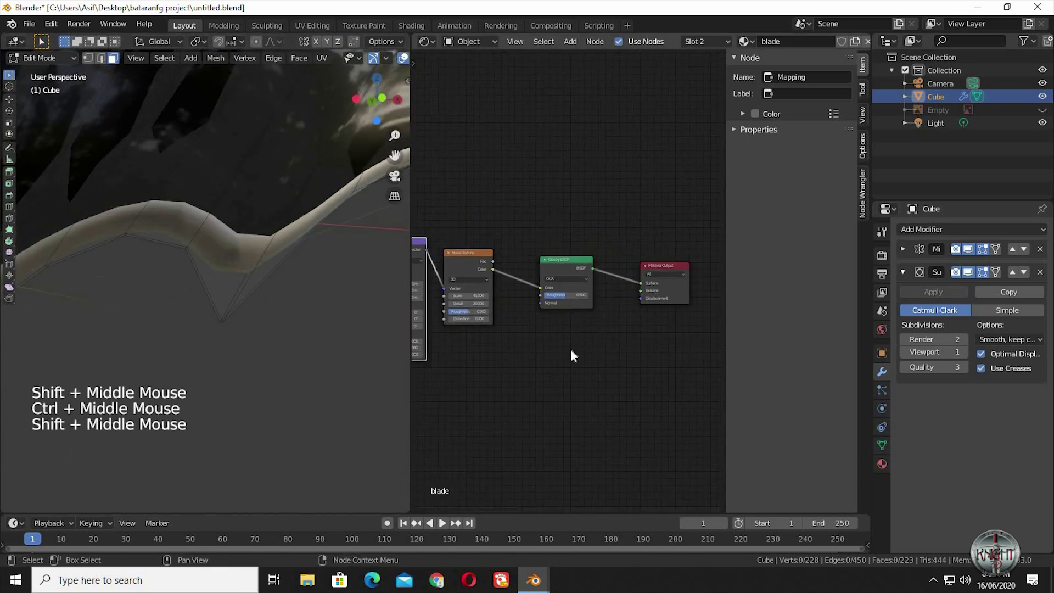
{"action": "left_click_drag", "start_coordinate": [571, 350], "coordinate": [705, 250]}
{"action": "key", "text": "g"}
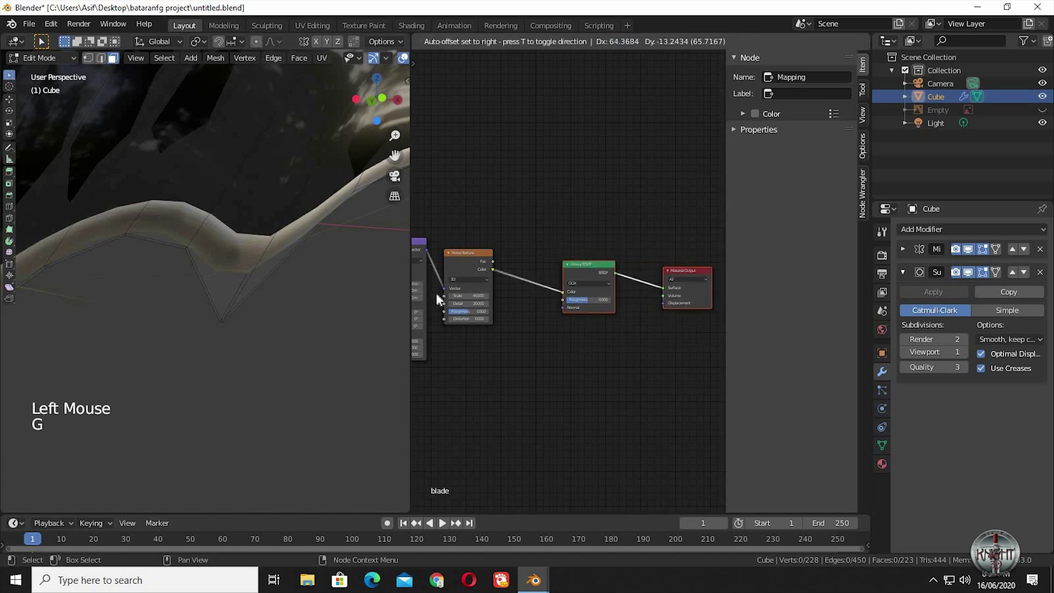
{"action": "left_click", "coordinate": [583, 364]}
{"action": "key", "text": "shift+a"}
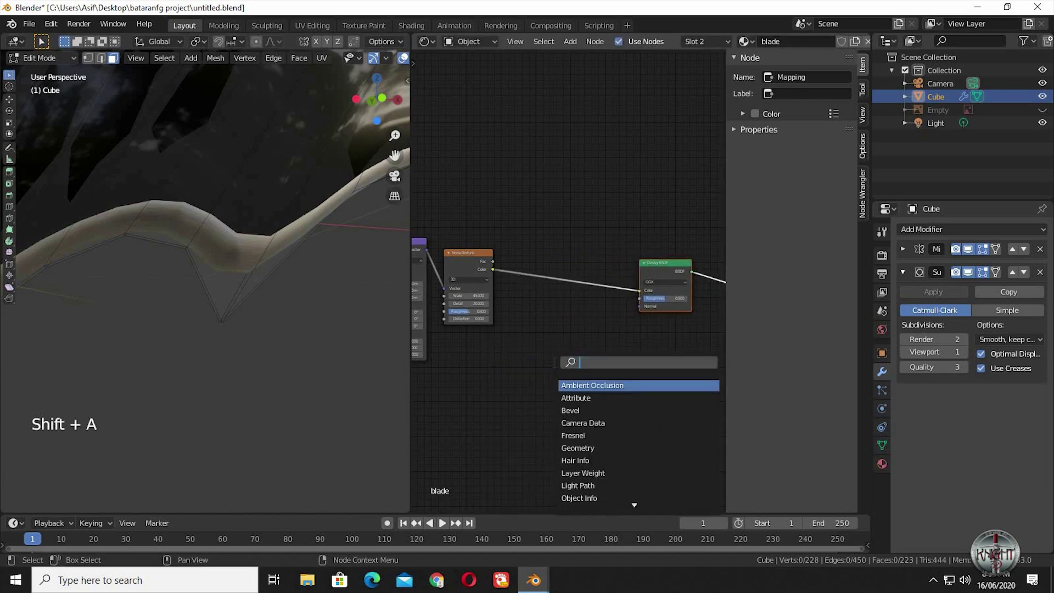
{"action": "type", "text": "rgb"}
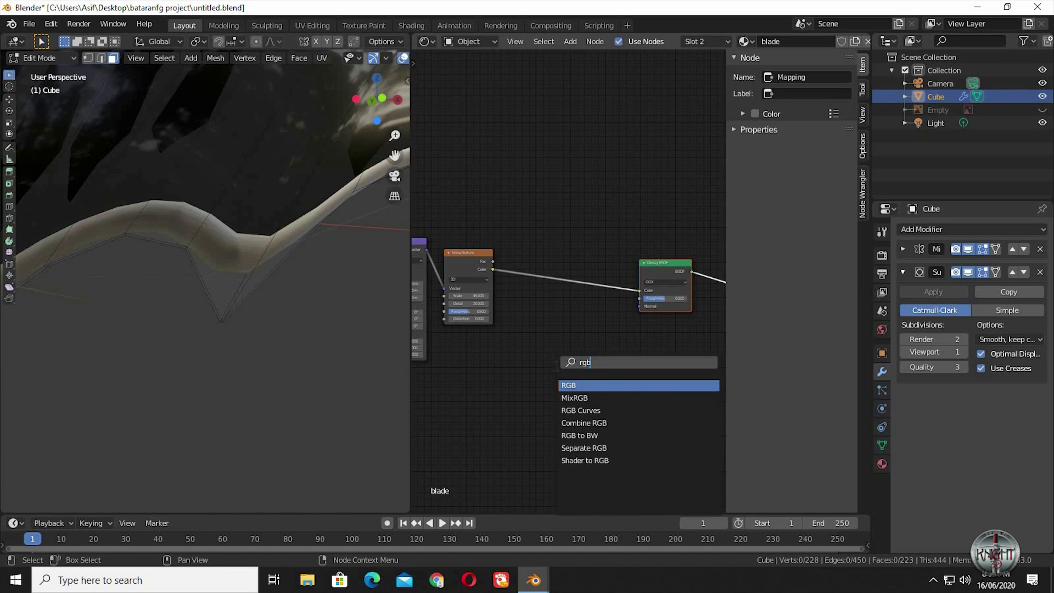
{"action": "key", "text": "Down"}
{"action": "key", "text": "Down"}
{"action": "key", "text": "Down"}
{"action": "key", "text": "Down"}
{"action": "key", "text": "Return"}
{"action": "left_click", "coordinate": [555, 340]}
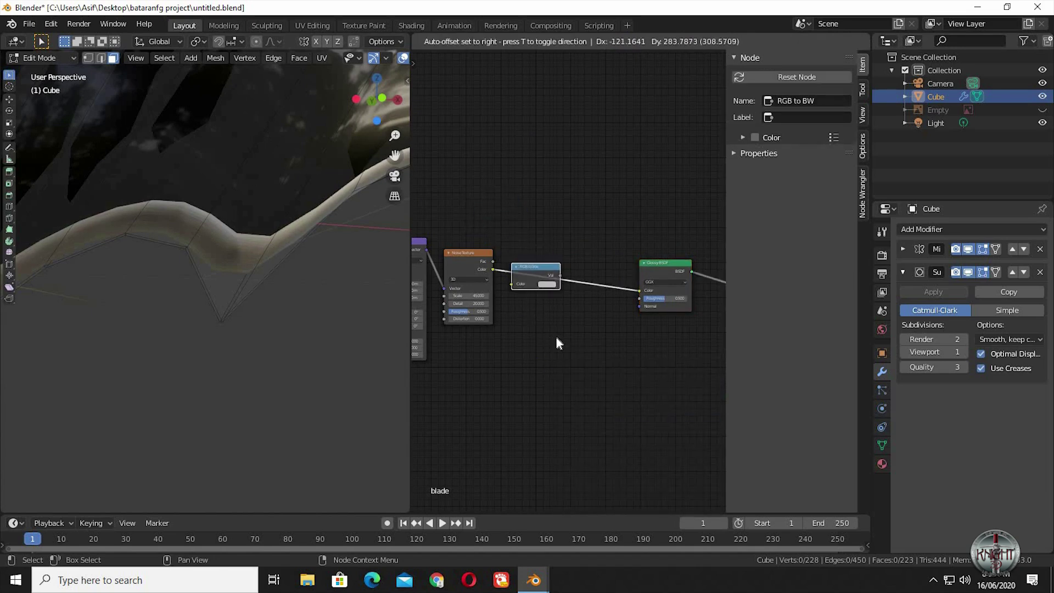
Insert a ColorRamp node on the link between the RGB to BW and Glossy BSDF nodes
{"action": "middle_click_drag", "start_coordinate": [487, 380], "coordinate": [524, 393], "text": "shift"}
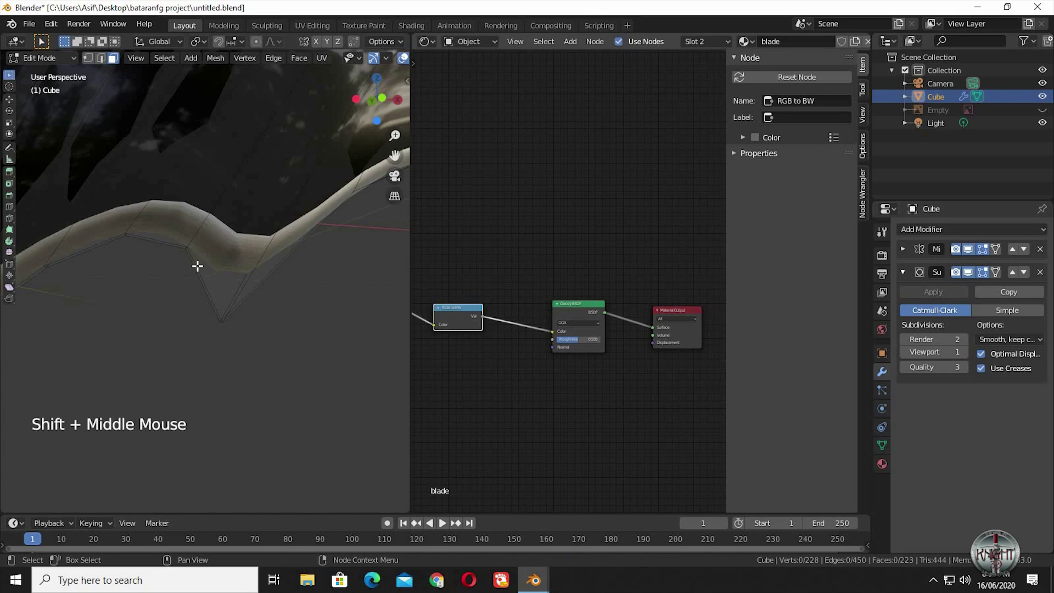
{"action": "key", "text": "shift+a"}
{"action": "left_click", "coordinate": [512, 411]}
{"action": "type", "text": "colo"}
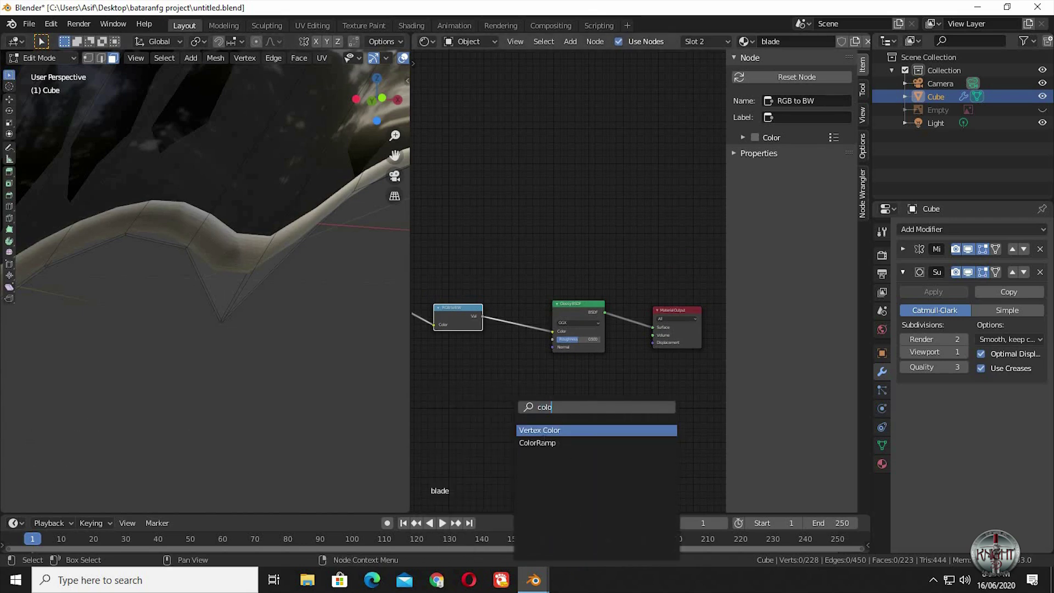
{"action": "key", "text": "Down"}
{"action": "key", "text": "Return"}
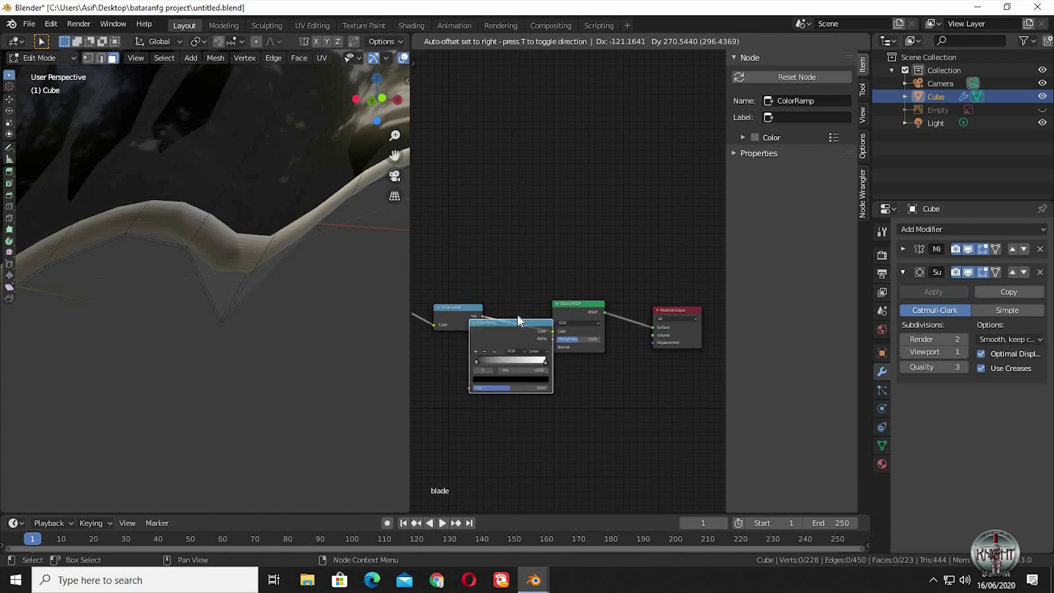
{"action": "left_click", "coordinate": [551, 403]}
Examine the ColorRamp's black and white color stops and its link to the Glossy BSDF
{"action": "mouse_move", "coordinate": [510, 409]}
{"action": "middle_mouse_down", "text": "shift"}
{"action": "mouse_move", "coordinate": [545, 393]}
{"action": "mouse_move", "coordinate": [527, 348]}
{"action": "mouse_move", "coordinate": [524, 408]}
{"action": "middle_mouse_up", "text": "shift"}
{"action": "middle_click_drag", "start_coordinate": [617, 321], "coordinate": [615, 378], "text": "shift"}
{"action": "middle_click_drag", "start_coordinate": [614, 346], "coordinate": [658, 449], "text": "ctrl"}
{"action": "left_click", "coordinate": [481, 352]}
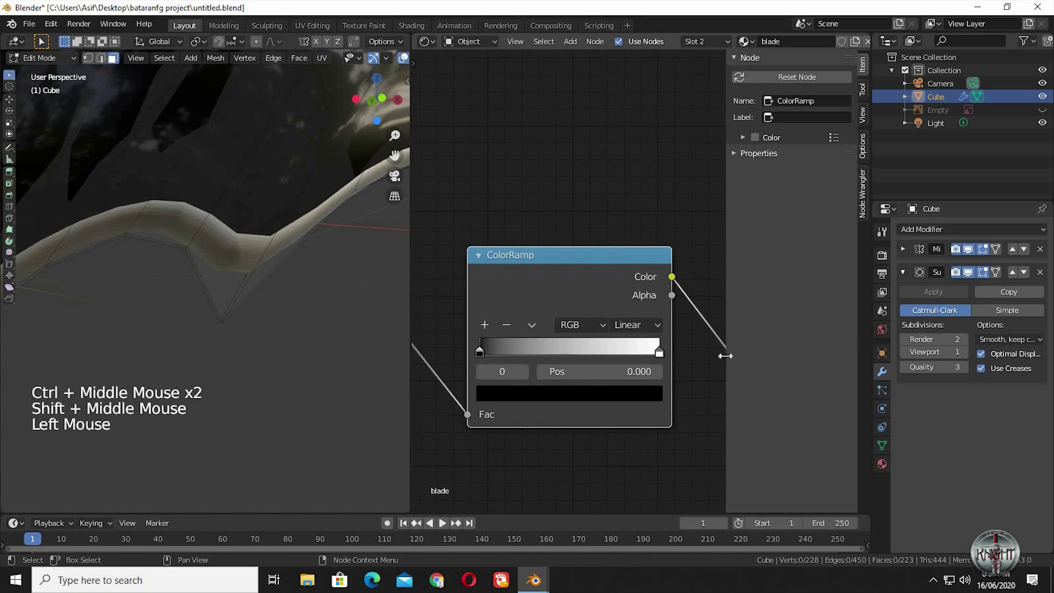
{"action": "left_click", "coordinate": [658, 355]}
{"action": "left_click", "coordinate": [553, 438]}
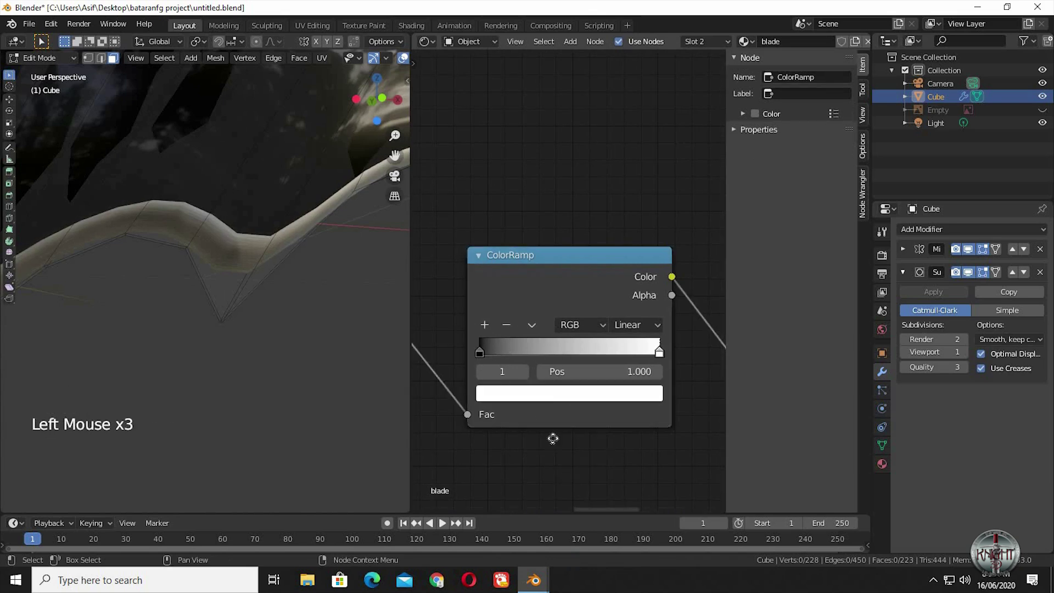
{"action": "middle_click_drag", "start_coordinate": [552, 437], "coordinate": [472, 498], "text": "shift"}
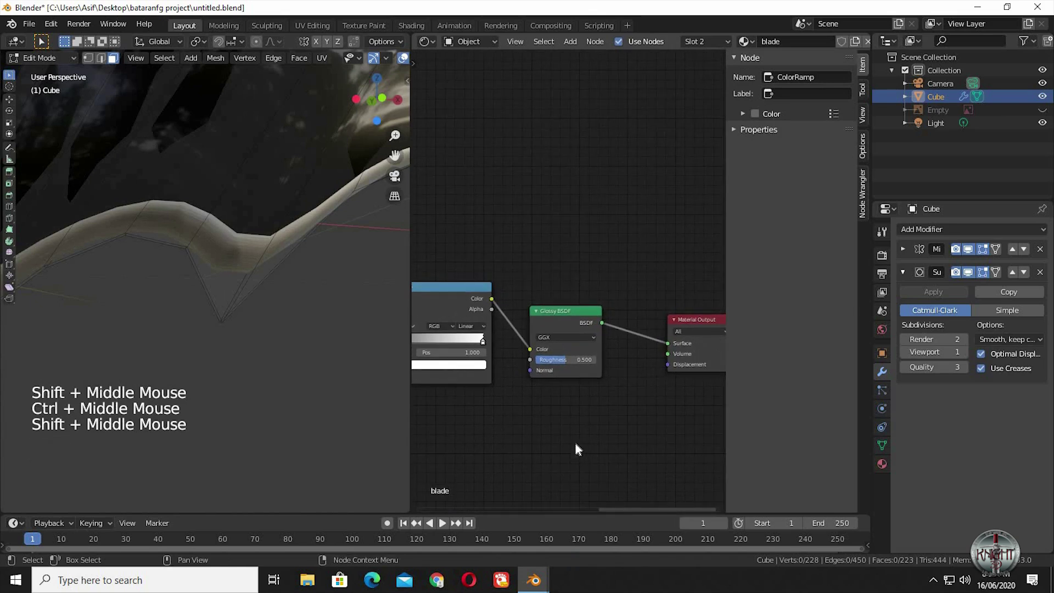
Add a second Glossy BSDF node directly below the existing Glossy BSDF in the blade material
{"action": "middle_click_drag", "start_coordinate": [574, 431], "coordinate": [567, 437], "text": "shift"}
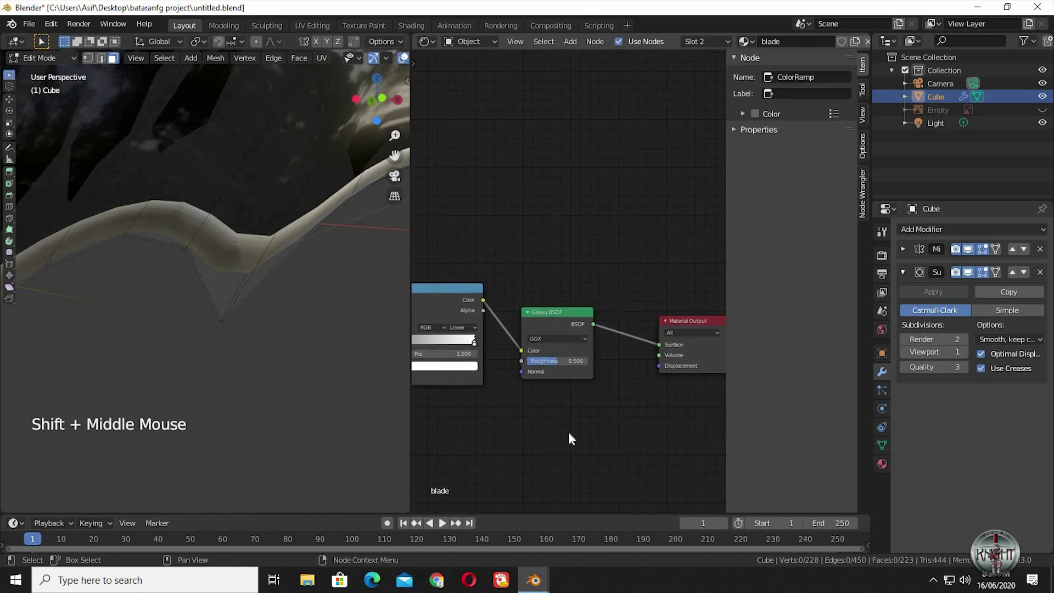
{"action": "left_click", "coordinate": [568, 438]}
{"action": "key", "text": "shift+a"}
{"action": "left_click", "coordinate": [556, 412]}
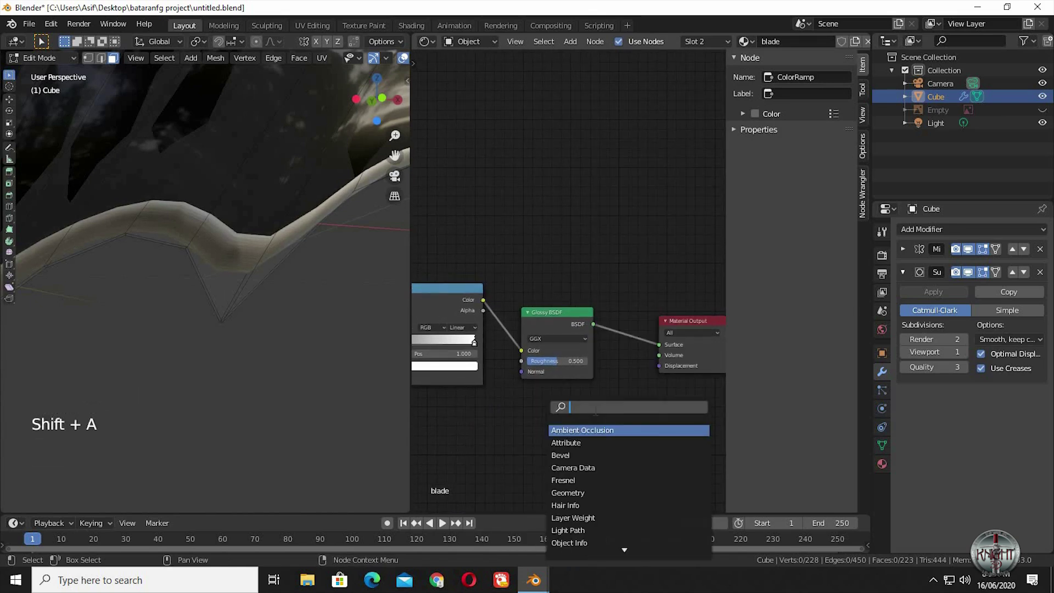
{"action": "type", "text": "glo"}
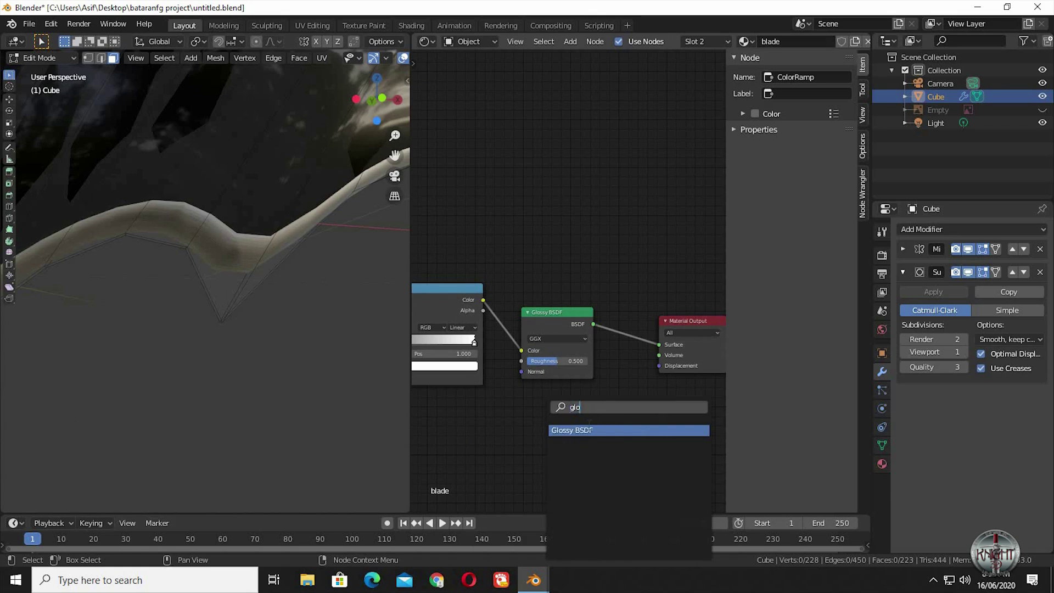
{"action": "left_click", "coordinate": [574, 431]}
{"action": "left_click", "coordinate": [586, 415]}
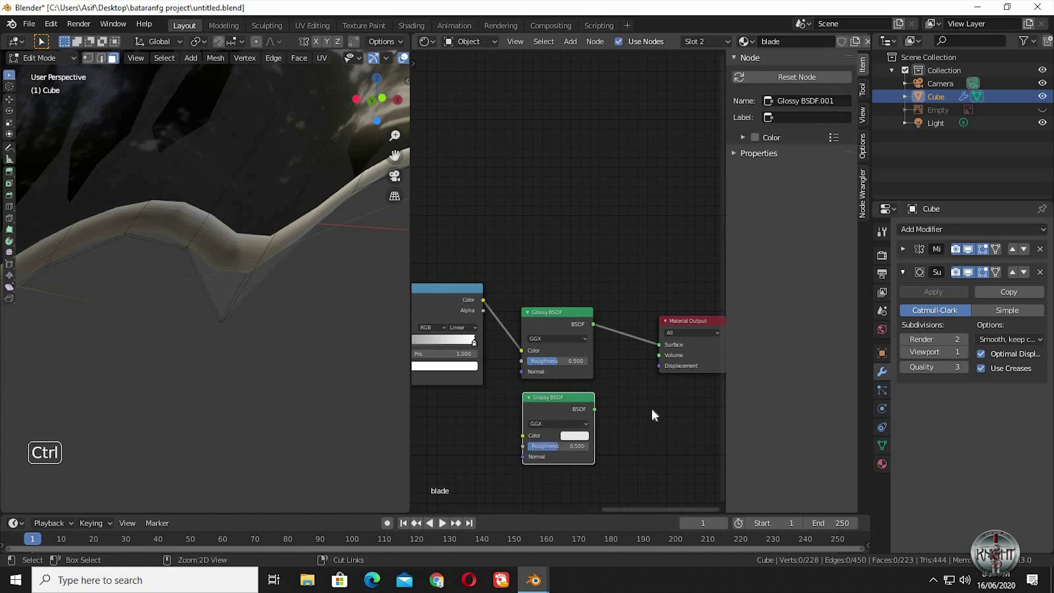
Darken the new Glossy BSDF's color to a light grey and set its distribution to Sharp
{"action": "middle_click_drag", "start_coordinate": [651, 416], "coordinate": [555, 418], "text": "ctrl"}
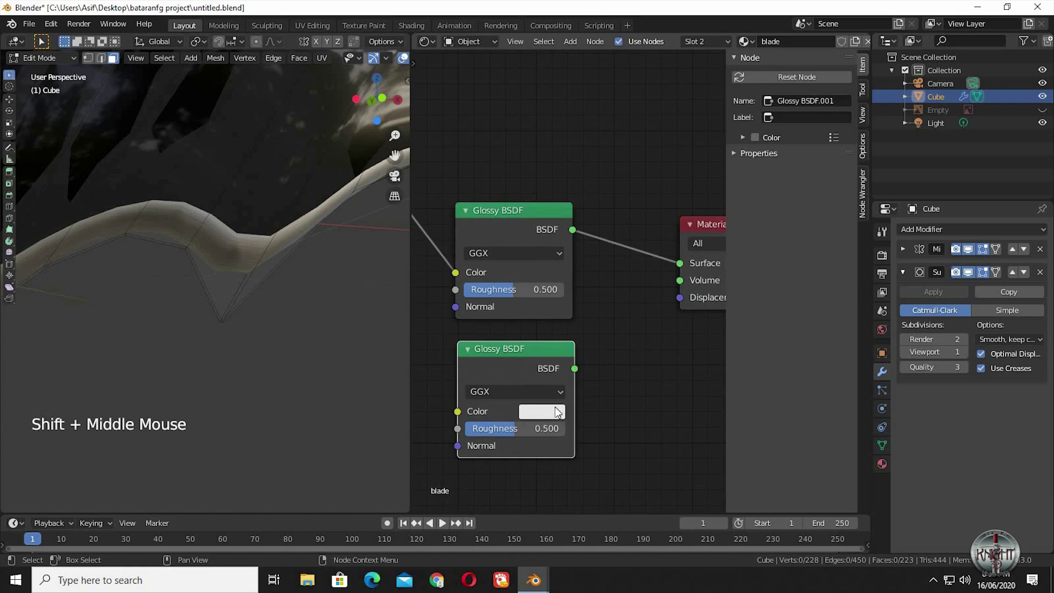
{"action": "left_click", "coordinate": [557, 412]}
{"action": "left_click", "coordinate": [655, 204]}
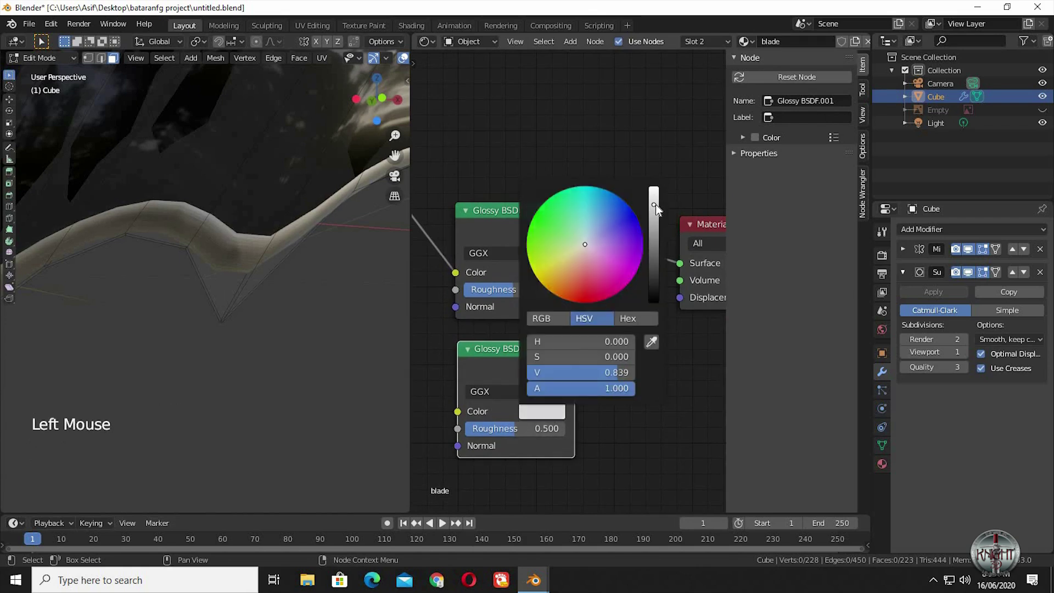
{"action": "left_click", "coordinate": [511, 401]}
{"action": "left_click", "coordinate": [508, 389]}
{"action": "left_click", "coordinate": [509, 409]}
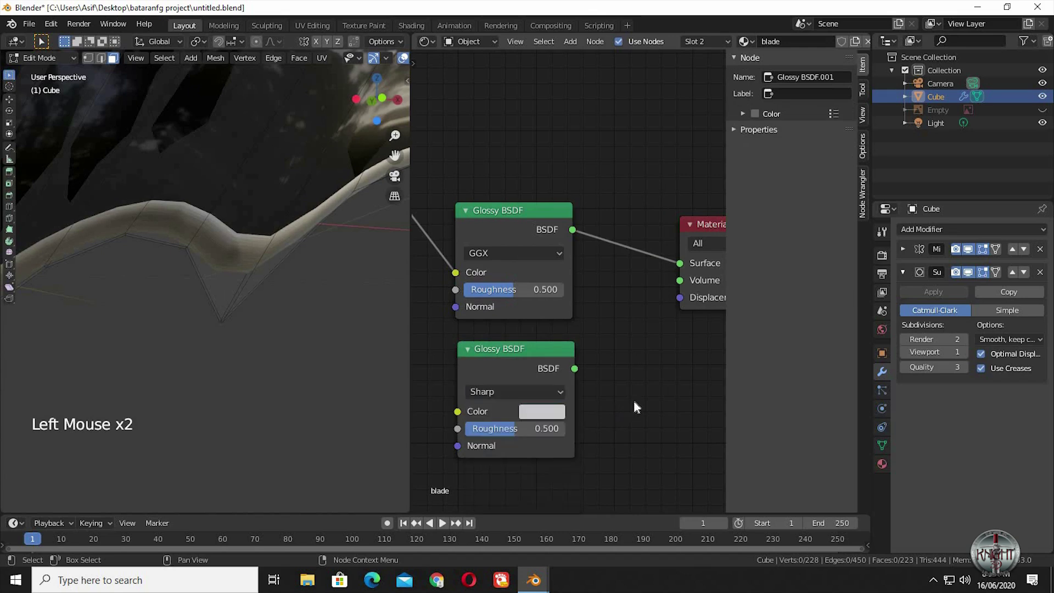
Insert a Mix Shader between the original Glossy BSDF and the Material Output, and connect the Sharp Glossy BSDF to its second Shader input
{"action": "middle_click_drag", "start_coordinate": [583, 344], "coordinate": [544, 365], "text": "shift"}
{"action": "left_click", "coordinate": [613, 390]}
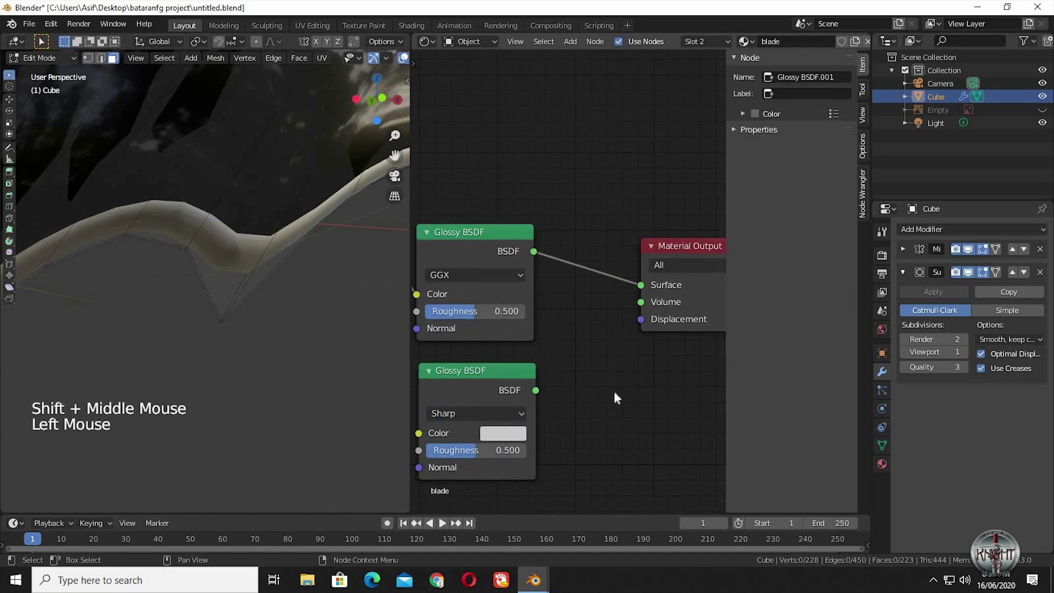
{"action": "key", "text": "shift+a"}
{"action": "left_click", "coordinate": [603, 393]}
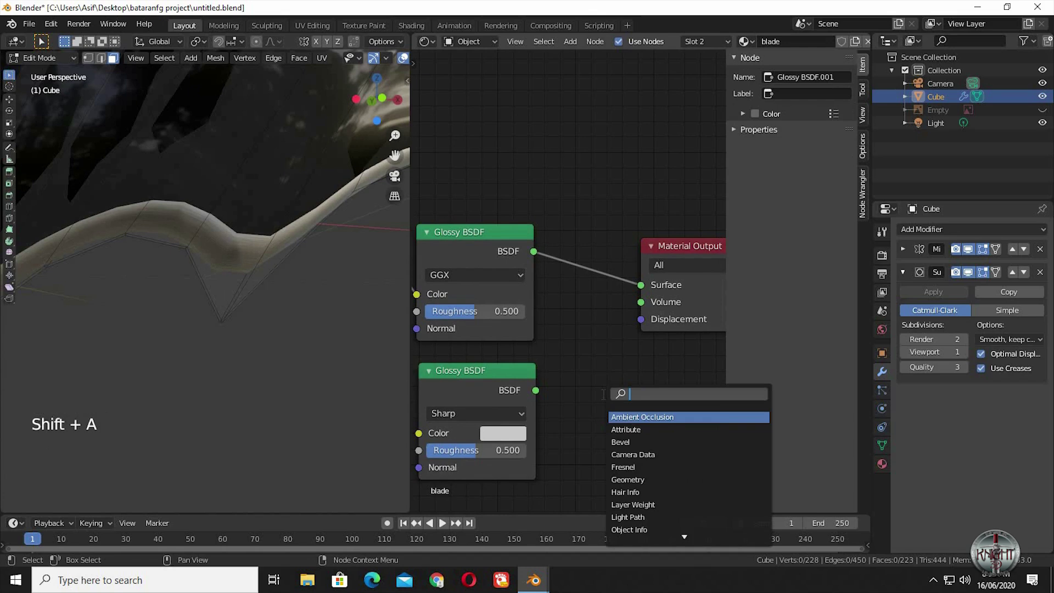
{"action": "type", "text": "mix"}
{"action": "key", "text": "Return"}
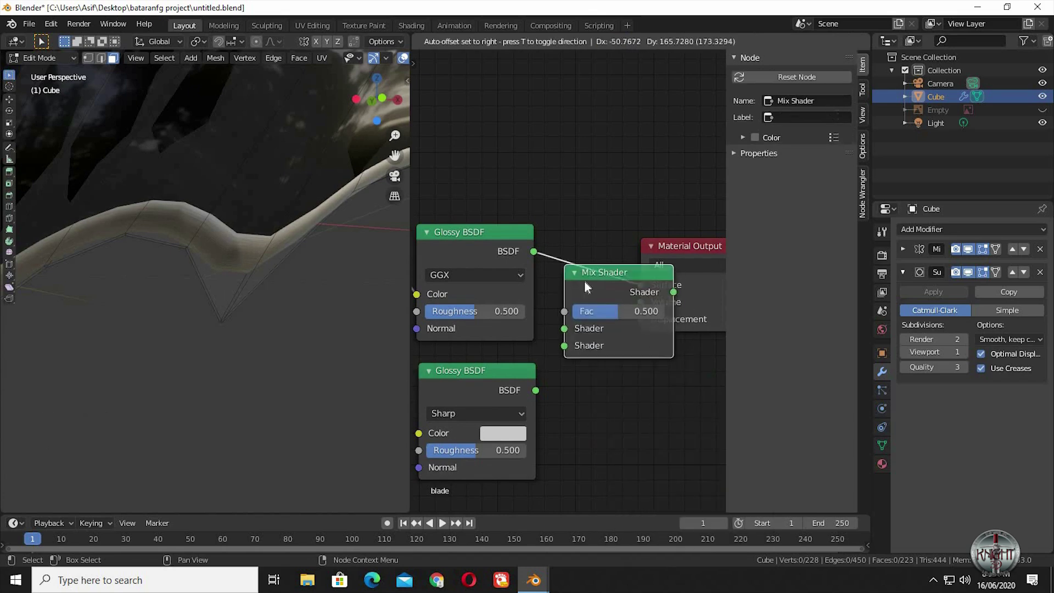
{"action": "left_click", "coordinate": [614, 274]}
{"action": "middle_click_drag", "start_coordinate": [543, 409], "coordinate": [459, 397], "text": "shift"}
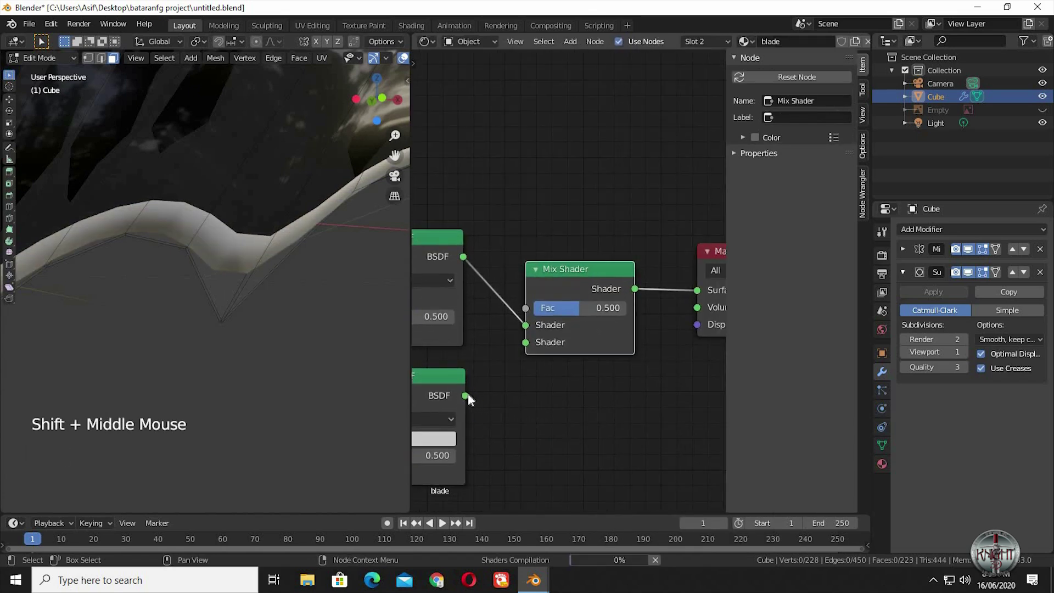
{"action": "mouse_move", "coordinate": [466, 395]}
{"action": "left_mouse_down"}
{"action": "mouse_move", "coordinate": [534, 343]}
{"action": "mouse_move", "coordinate": [574, 334]}
{"action": "left_mouse_up"}
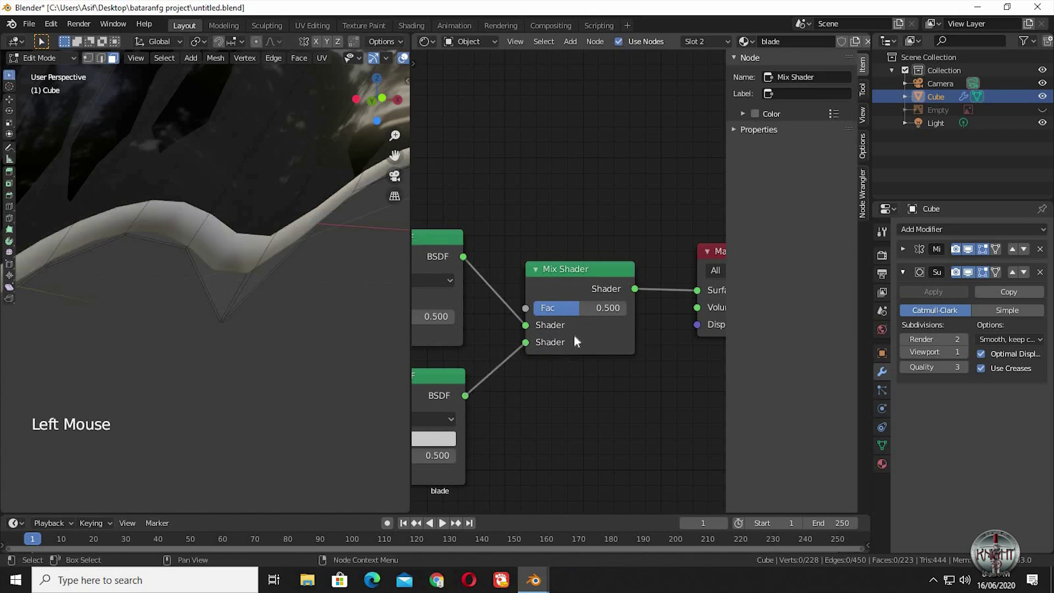
Add a Layer Weight node above the glossy nodes and connect its Facing output to the Mix Shader's Fac input
{"action": "key", "text": "shift+a"}
{"action": "left_click", "coordinate": [547, 386]}
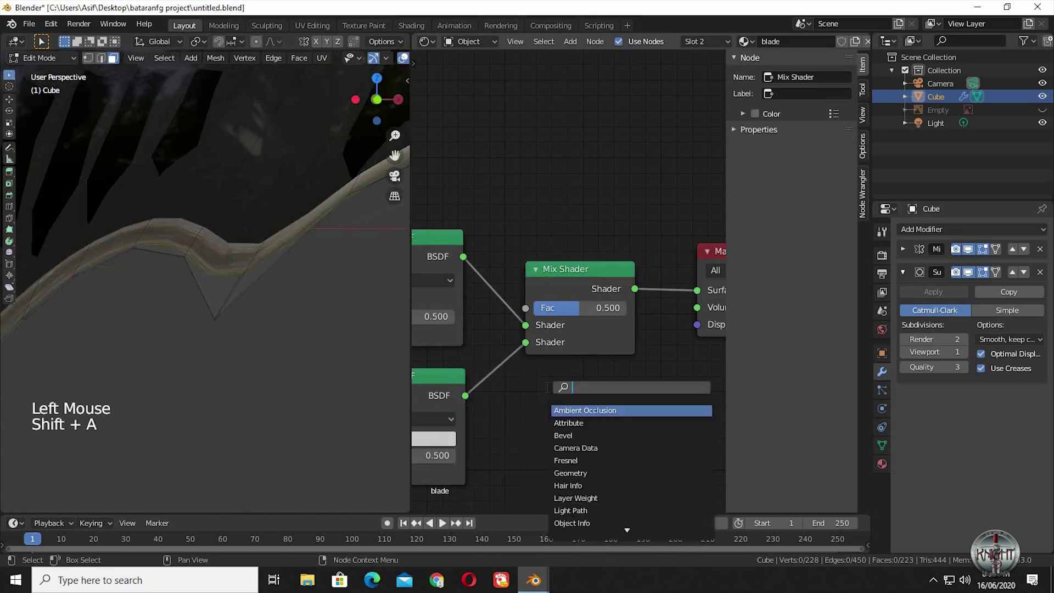
{"action": "type", "text": "layer"}
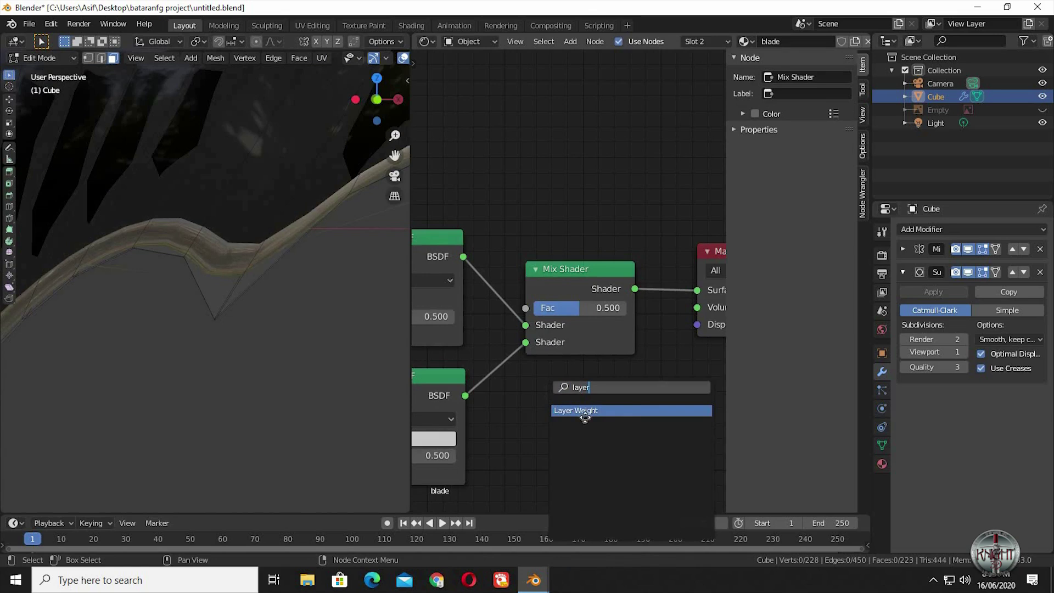
{"action": "left_click", "coordinate": [585, 414]}
{"action": "left_click", "coordinate": [704, 141]}
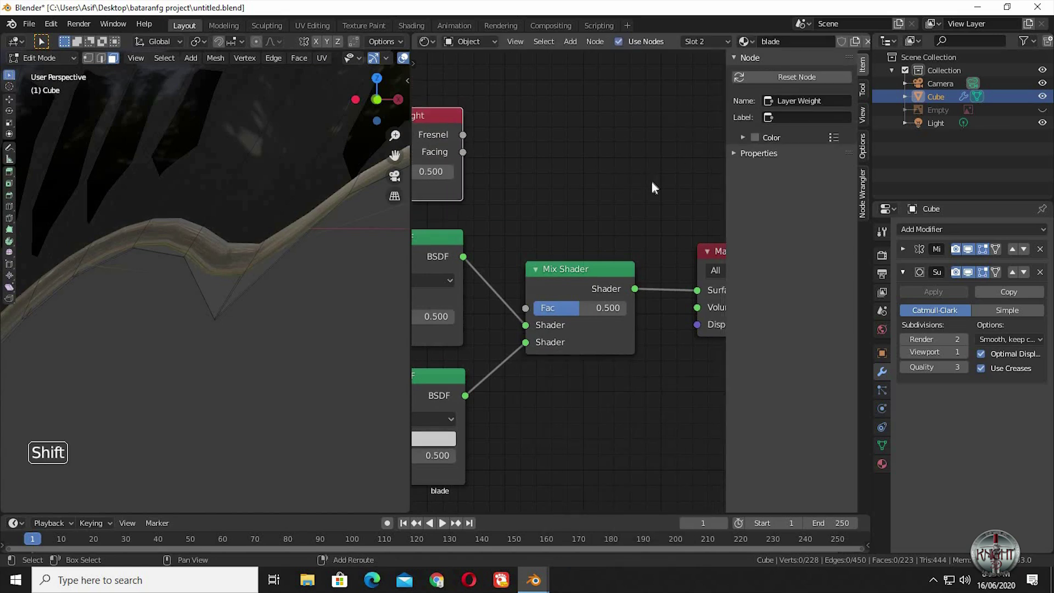
{"action": "middle_click_drag", "start_coordinate": [468, 158], "coordinate": [499, 164], "text": "shift"}
{"action": "left_click_drag", "start_coordinate": [494, 157], "coordinate": [553, 312]}
Return the batarang to Object Mode and set its Subdivision modifier's viewport level to 2
{"action": "middle_click_drag", "start_coordinate": [219, 313], "coordinate": [256, 414]}
{"action": "left_click", "coordinate": [281, 379]}
{"action": "key", "text": "q"}
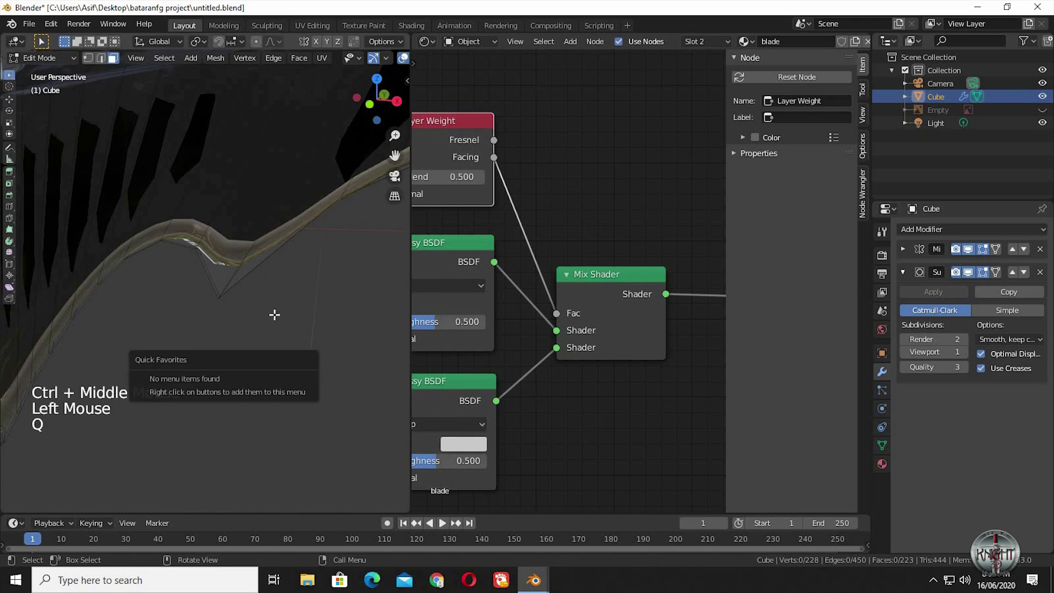
{"action": "key", "text": "Tab"}
{"action": "middle_click_drag", "start_coordinate": [264, 182], "coordinate": [245, 218], "text": "ctrl"}
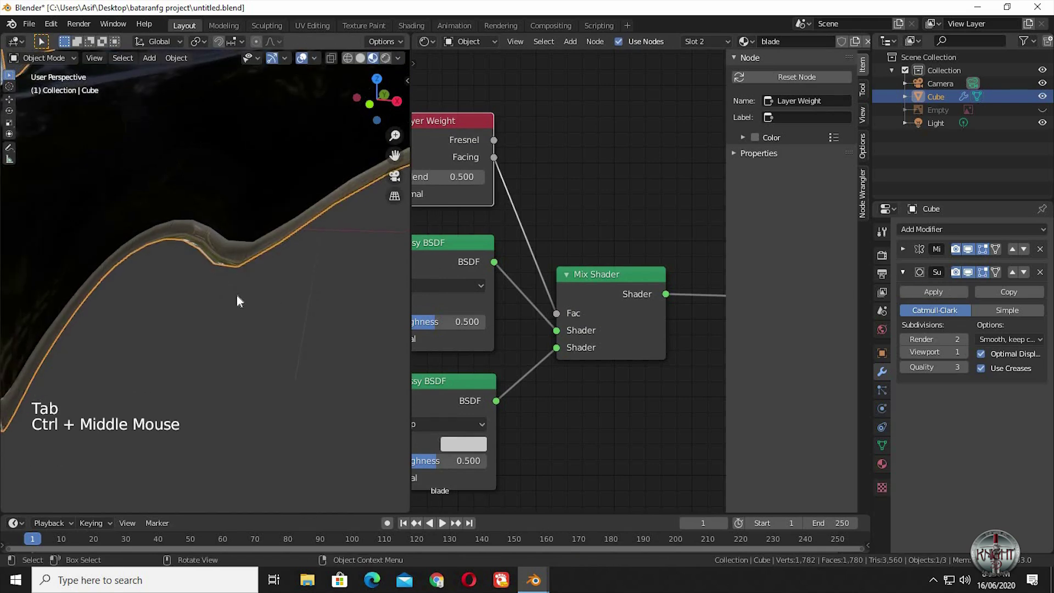
{"action": "middle_click_drag", "start_coordinate": [236, 296], "coordinate": [245, 456]}
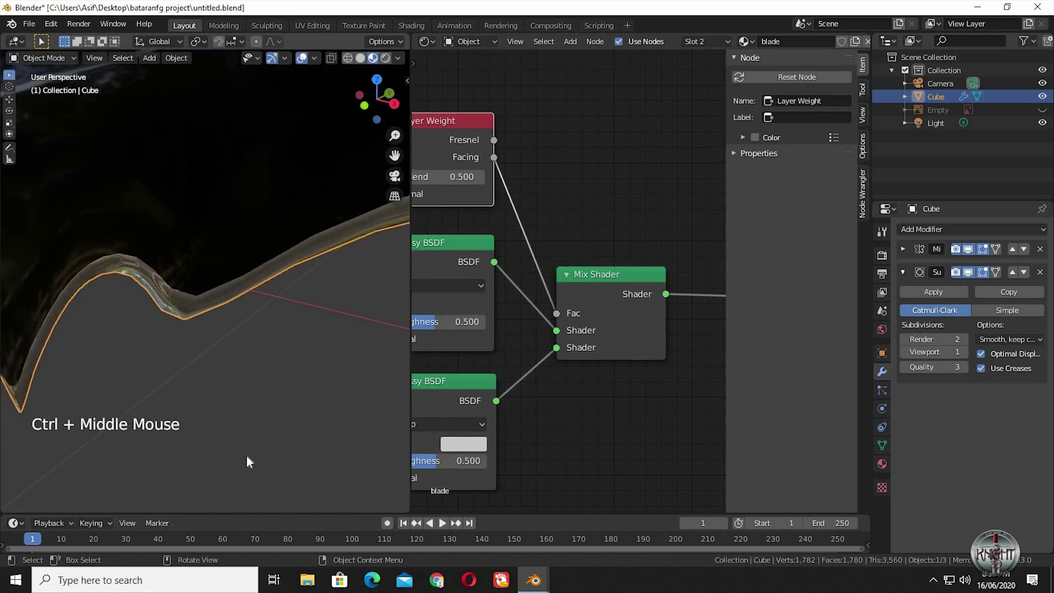
{"action": "key", "text": "KP_Decimal"}
{"action": "middle_click_drag", "start_coordinate": [324, 346], "coordinate": [261, 415]}
{"action": "left_click", "coordinate": [274, 384]}
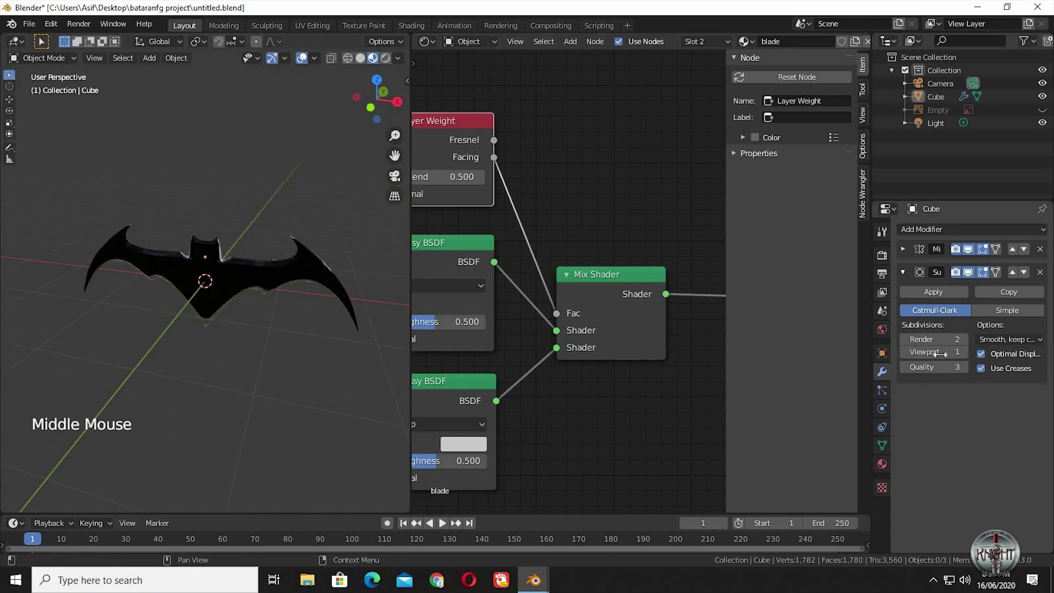
{"action": "left_click", "coordinate": [962, 352]}
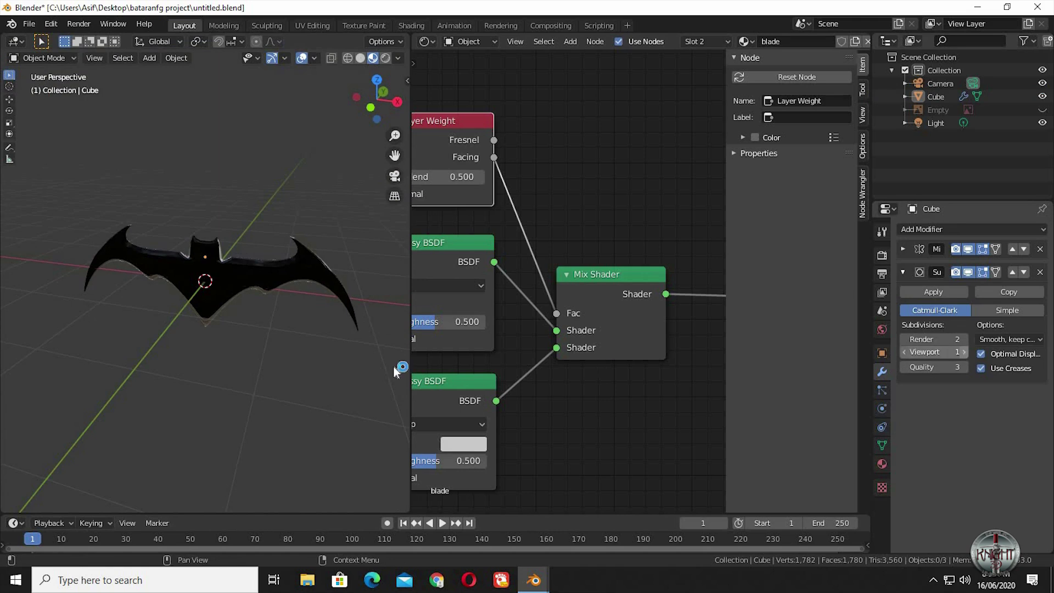
{"action": "middle_click_drag", "start_coordinate": [258, 360], "coordinate": [472, 451], "text": "ctrl"}
Set the brightness value of the Sharp Glossy BSDF's color to about 0.704
{"action": "left_click", "coordinate": [472, 447]}
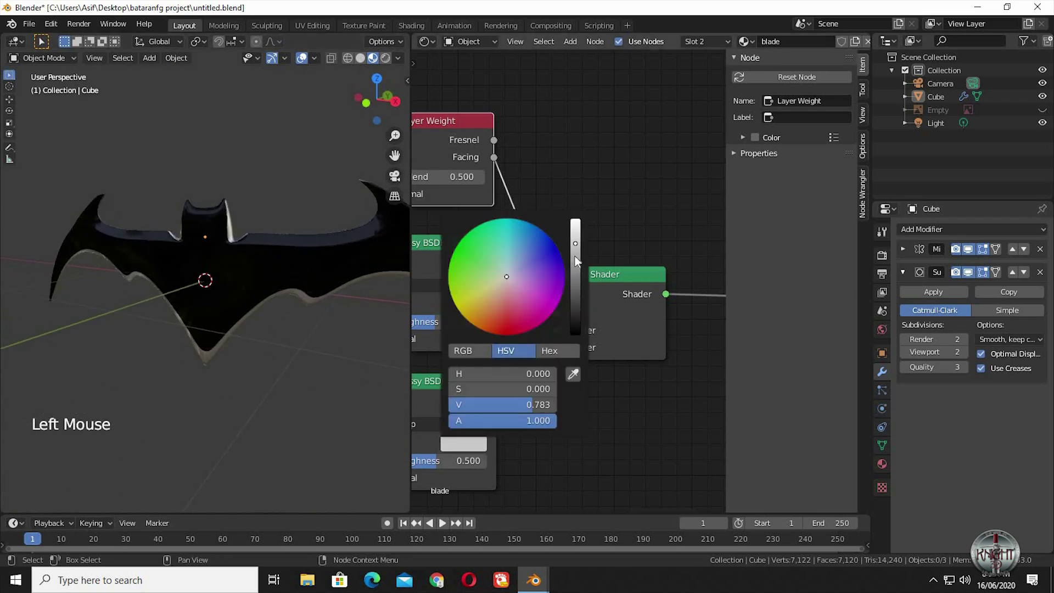
{"action": "left_click", "coordinate": [574, 248]}
{"action": "left_click", "coordinate": [575, 253]}
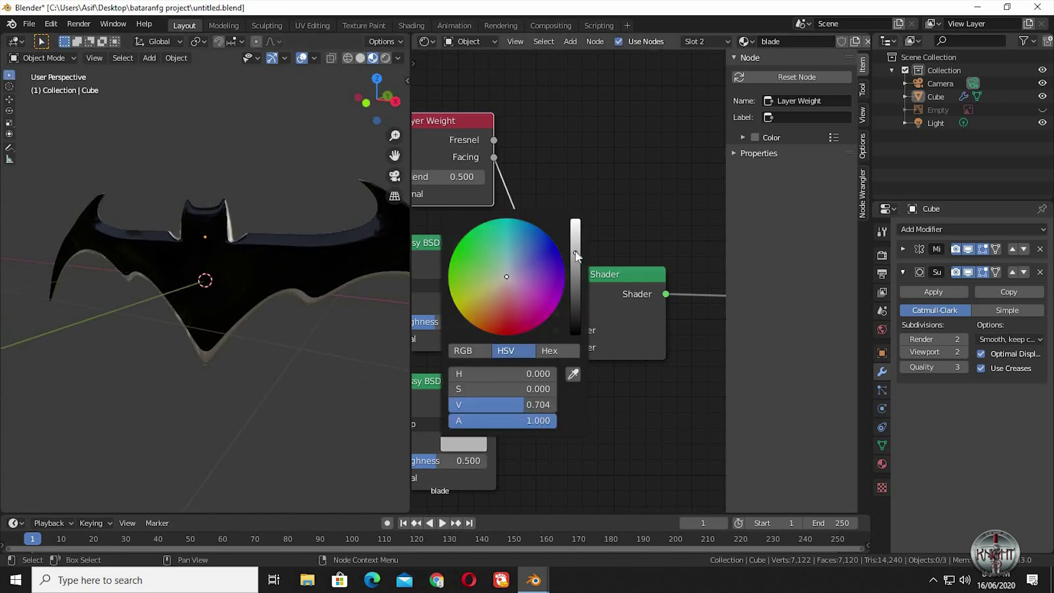
{"action": "left_click", "coordinate": [570, 435]}
Set the ColorRamp node's interpolation to Ease
{"action": "middle_click_drag", "start_coordinate": [667, 414], "coordinate": [690, 411], "text": "shift"}
{"action": "middle_click_drag", "start_coordinate": [417, 431], "coordinate": [571, 355], "text": "shift"}
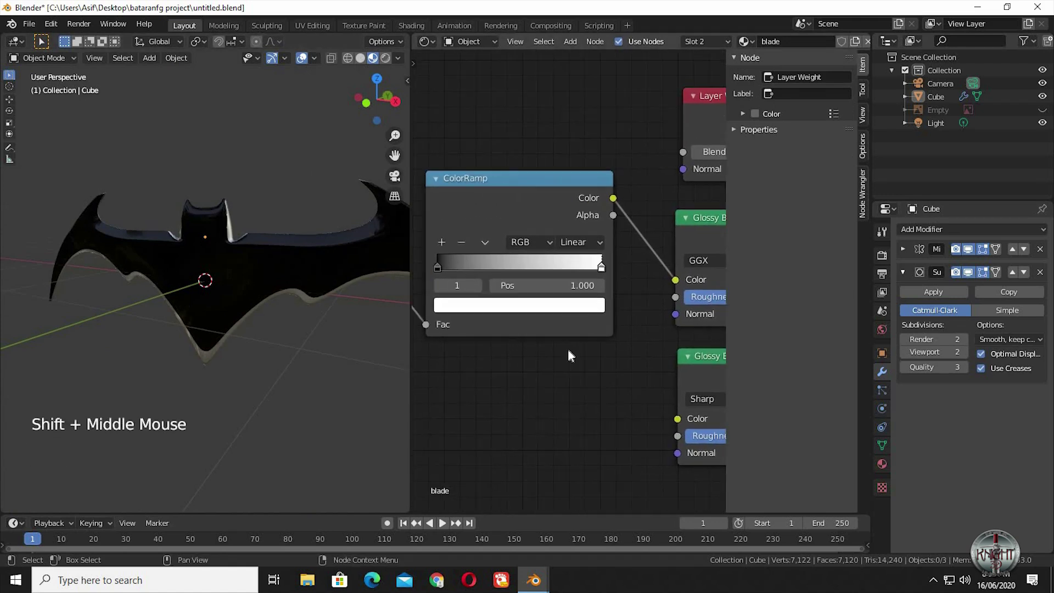
{"action": "left_click", "coordinate": [574, 240]}
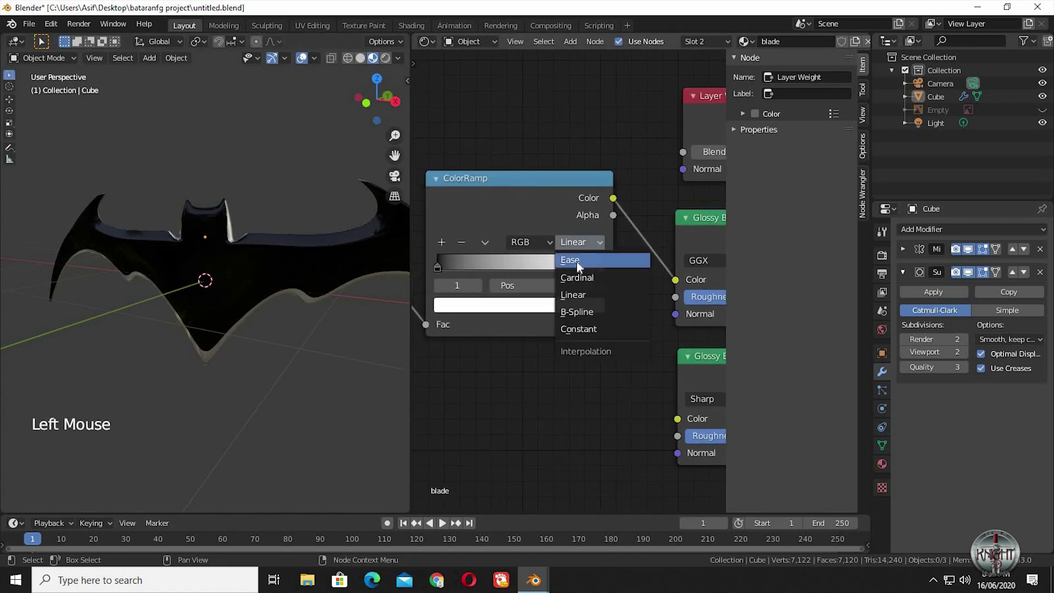
{"action": "left_click", "coordinate": [576, 261]}
Expand the 3D viewport over the node editor and examine the batarang from the front and at an angle
{"action": "middle_click_drag", "start_coordinate": [298, 354], "coordinate": [257, 359]}
{"action": "left_click_drag", "start_coordinate": [411, 165], "coordinate": [680, 179]}
{"action": "middle_click_drag", "start_coordinate": [533, 350], "coordinate": [585, 405]}
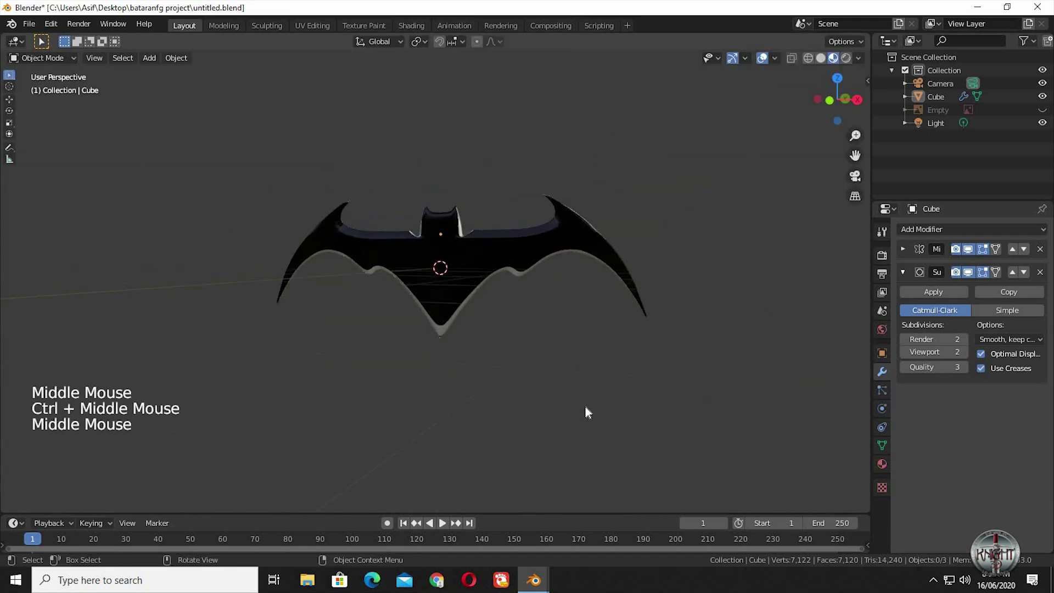
{"action": "key", "text": "KP_1"}
{"action": "left_click", "coordinate": [563, 340]}
{"action": "middle_click_drag", "start_coordinate": [563, 340], "coordinate": [432, 356], "text": "ctrl"}
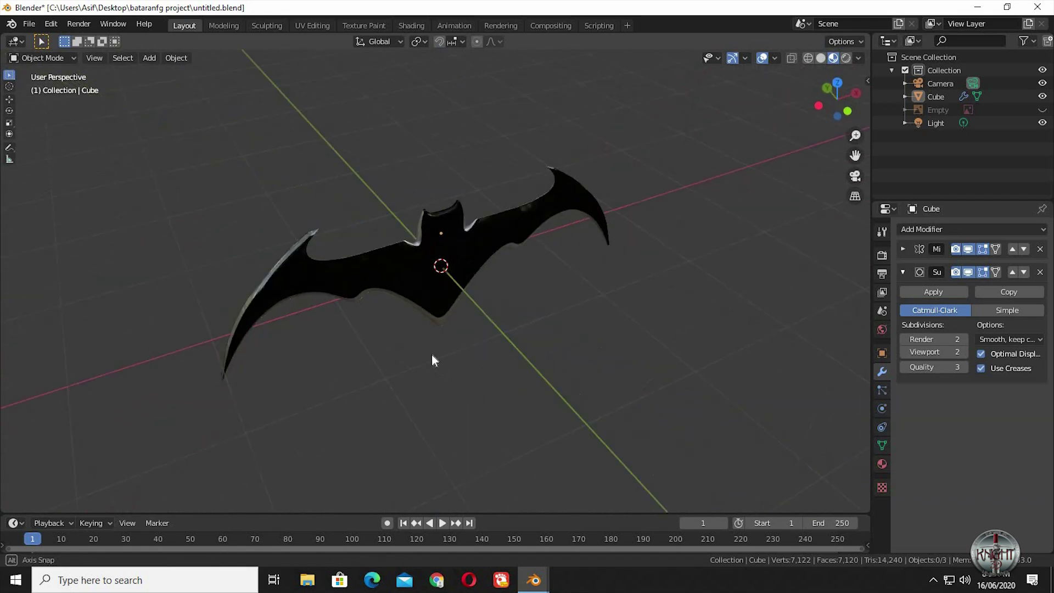
Assign the blade material to the narrow strip of faces along the wing's upper edge beside the head, and return to Object Mode
{"action": "middle_click_drag", "start_coordinate": [418, 244], "coordinate": [470, 360], "text": "ctrl"}
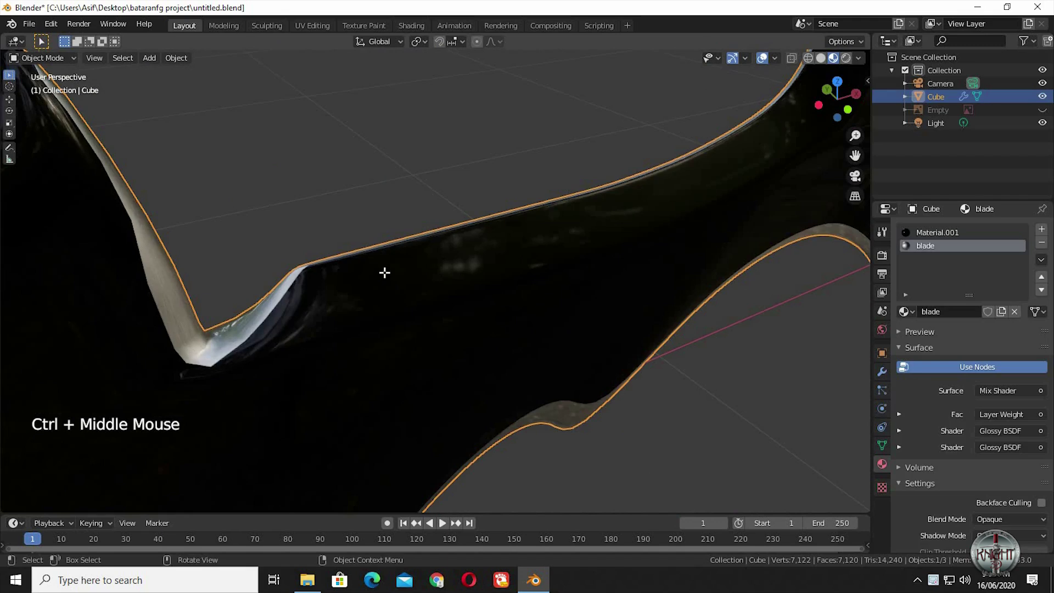
{"action": "key", "text": "Tab"}
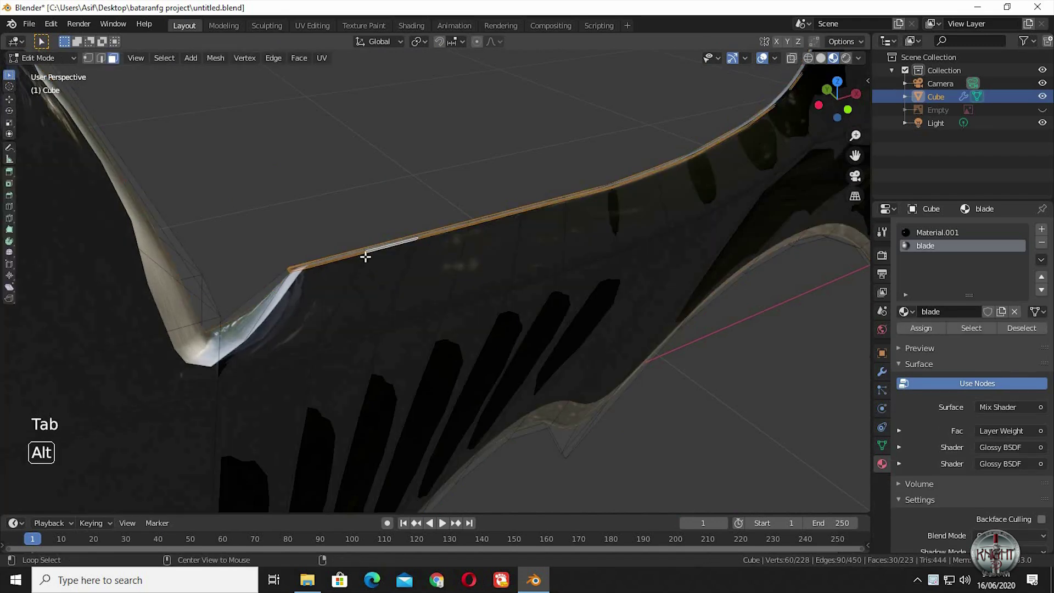
{"action": "left_click", "coordinate": [375, 250], "text": "alt"}
{"action": "left_click", "coordinate": [366, 252], "text": "alt"}
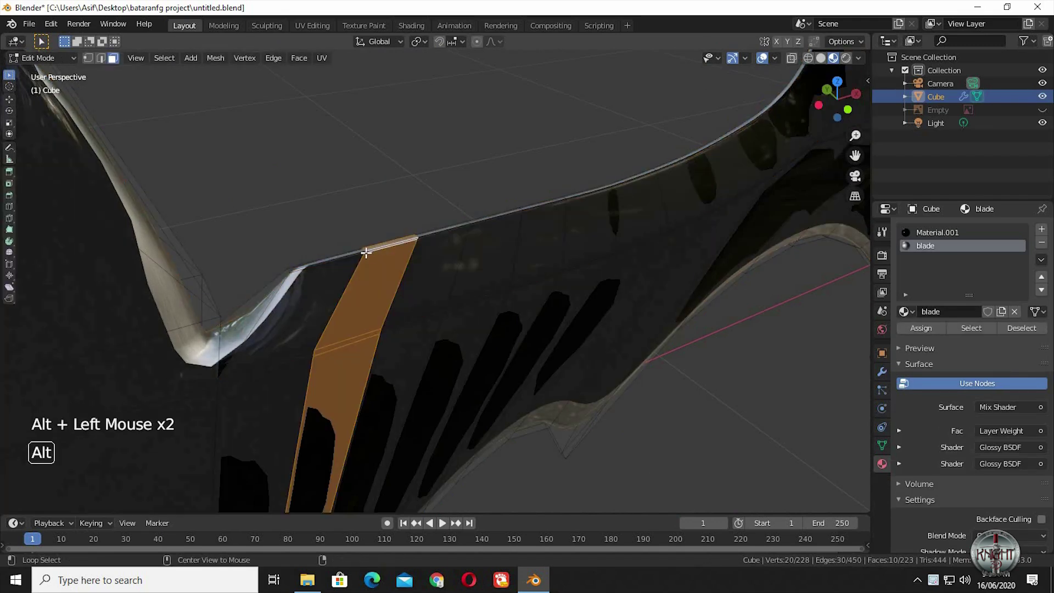
{"action": "left_click", "coordinate": [381, 298], "text": "alt"}
{"action": "middle_click_drag", "start_coordinate": [376, 242], "coordinate": [292, 220], "text": "ctrl"}
{"action": "left_click", "coordinate": [392, 186], "text": "alt"}
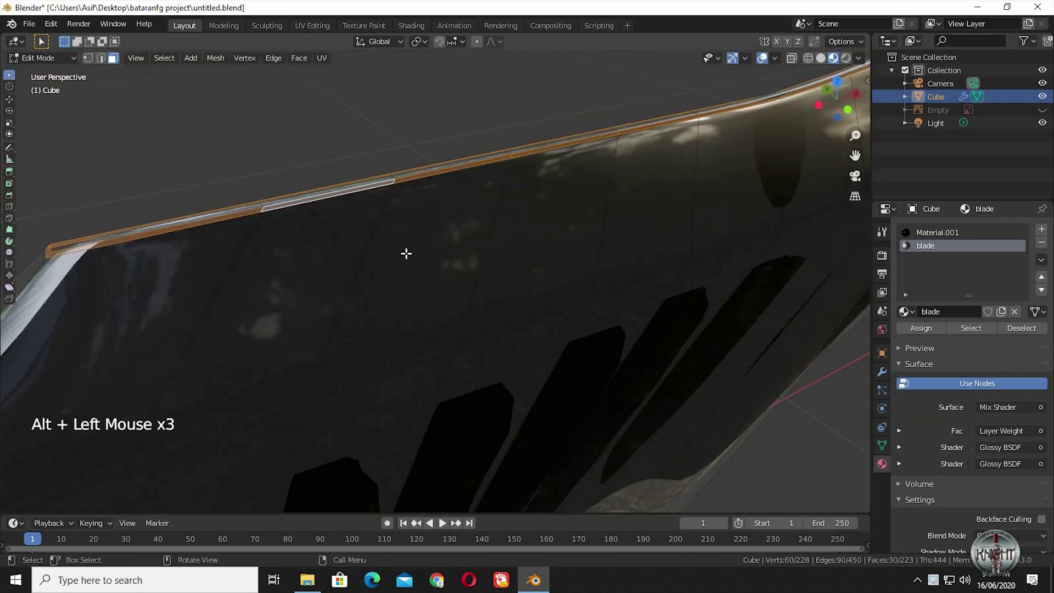
{"action": "middle_click_drag", "start_coordinate": [407, 254], "coordinate": [417, 270]}
{"action": "left_click", "coordinate": [920, 328]}
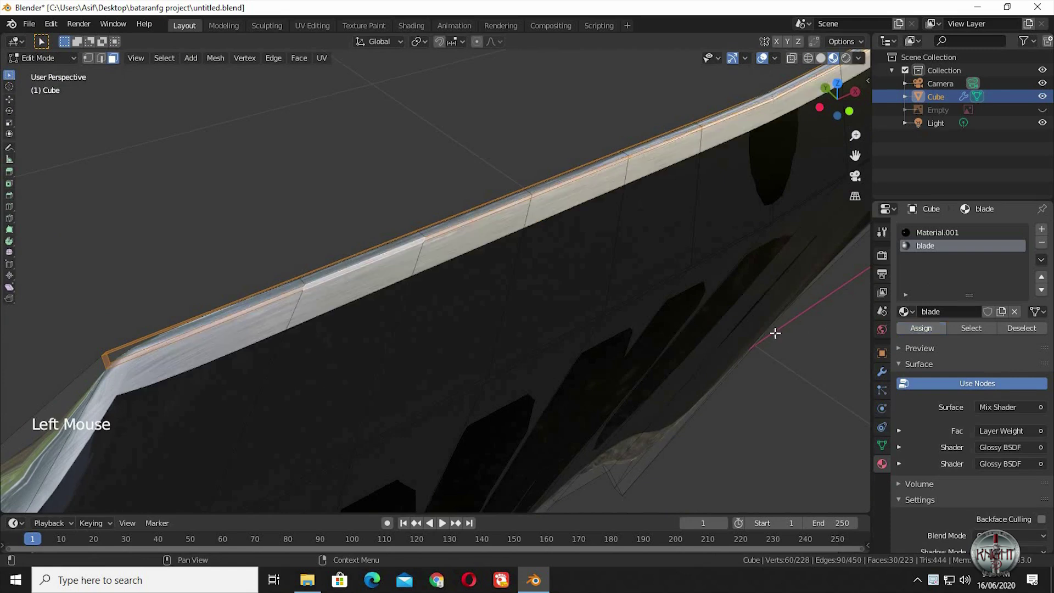
{"action": "middle_click_drag", "start_coordinate": [754, 333], "coordinate": [739, 417], "text": "ctrl"}
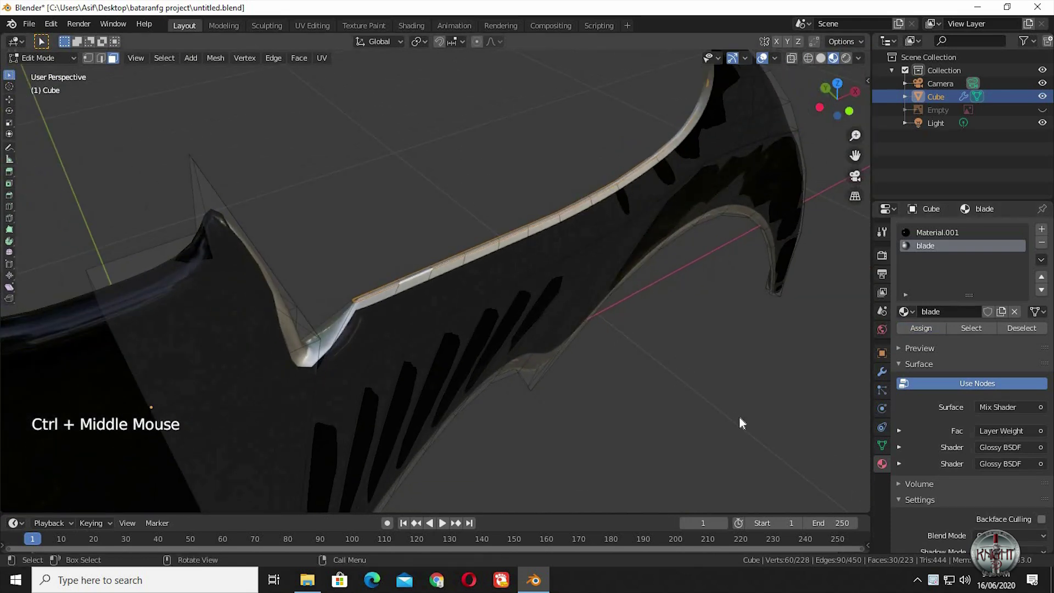
{"action": "key", "text": "Tab"}
Examine the blade material along the upper and lower edges of the whole batarang from several angles
{"action": "middle_click_drag", "start_coordinate": [719, 455], "coordinate": [668, 449], "text": "ctrl"}
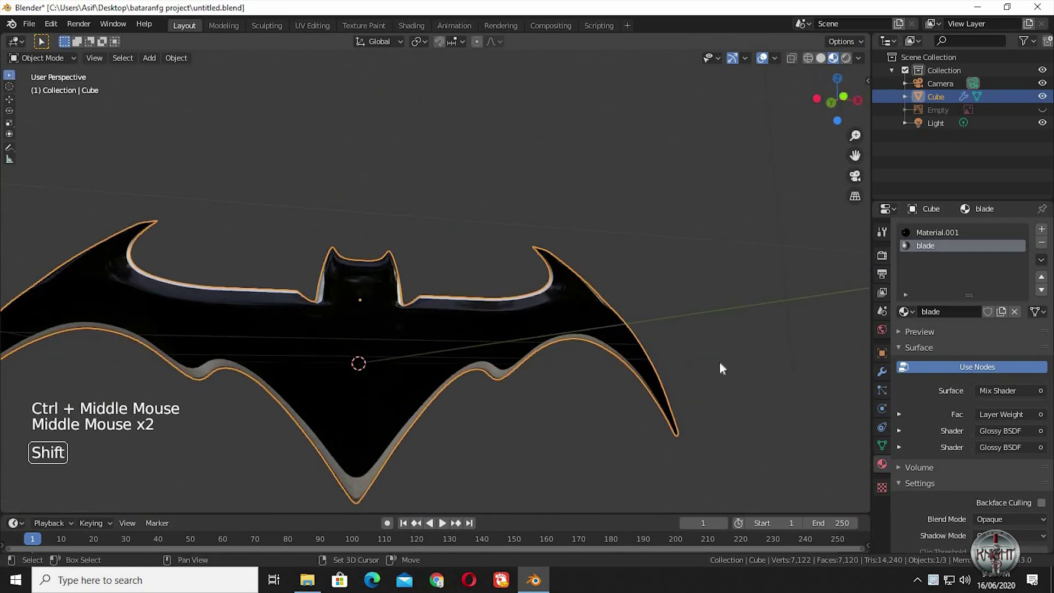
{"action": "middle_click_drag", "start_coordinate": [719, 361], "coordinate": [705, 384], "text": "shift"}
{"action": "middle_click_drag", "start_coordinate": [705, 384], "coordinate": [677, 420]}
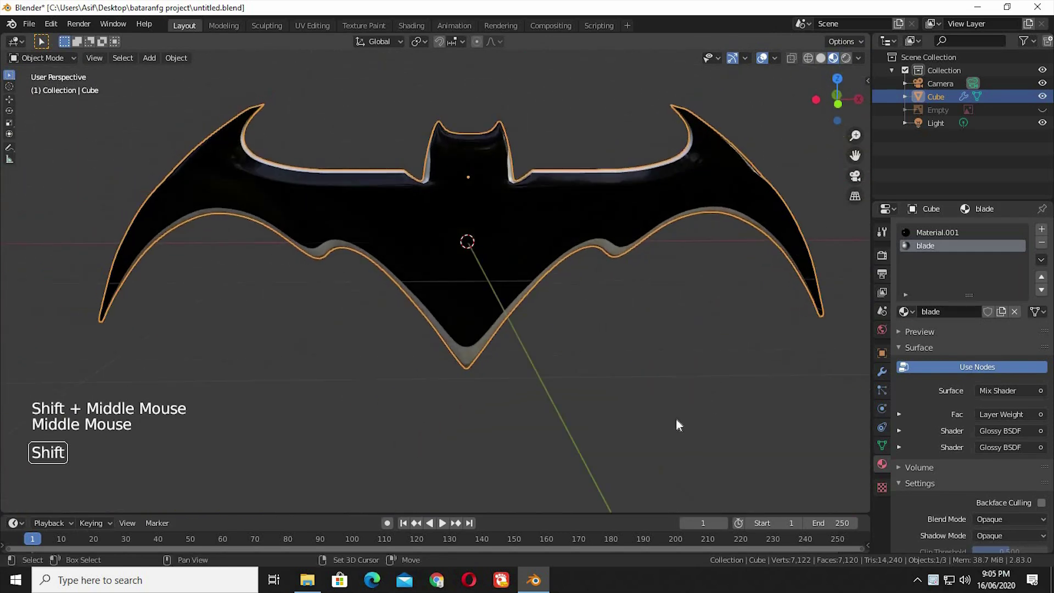
{"action": "left_click", "coordinate": [665, 387]}
{"action": "mouse_move", "coordinate": [654, 407]}
{"action": "middle_mouse_down", "text": "shift"}
{"action": "mouse_move", "coordinate": [564, 405]}
{"action": "mouse_move", "coordinate": [654, 393]}
{"action": "middle_mouse_up", "text": "shift"}
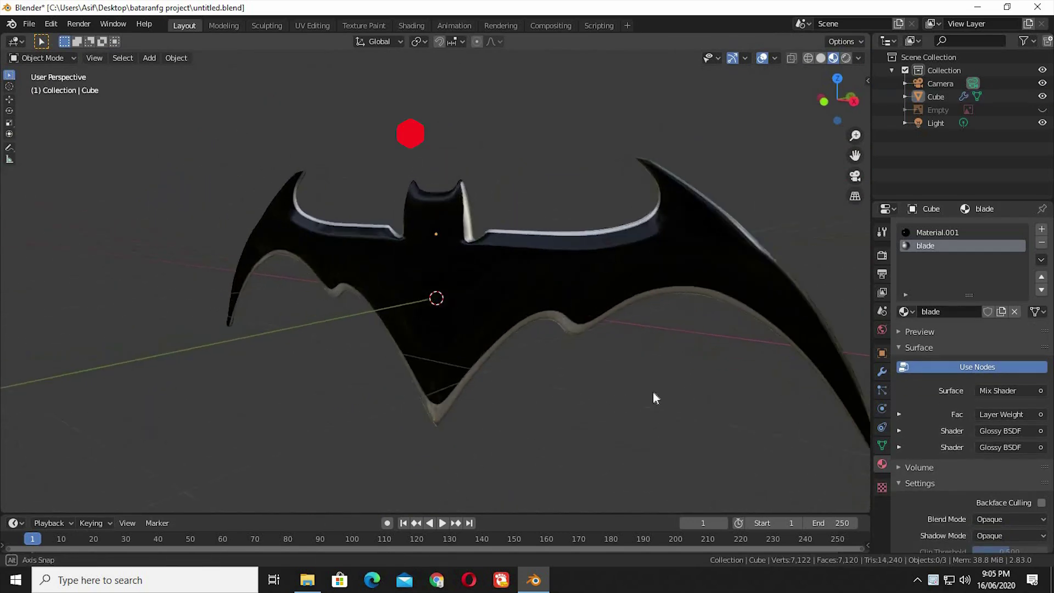
{"action": "middle_click_drag", "start_coordinate": [737, 390], "coordinate": [679, 385]}
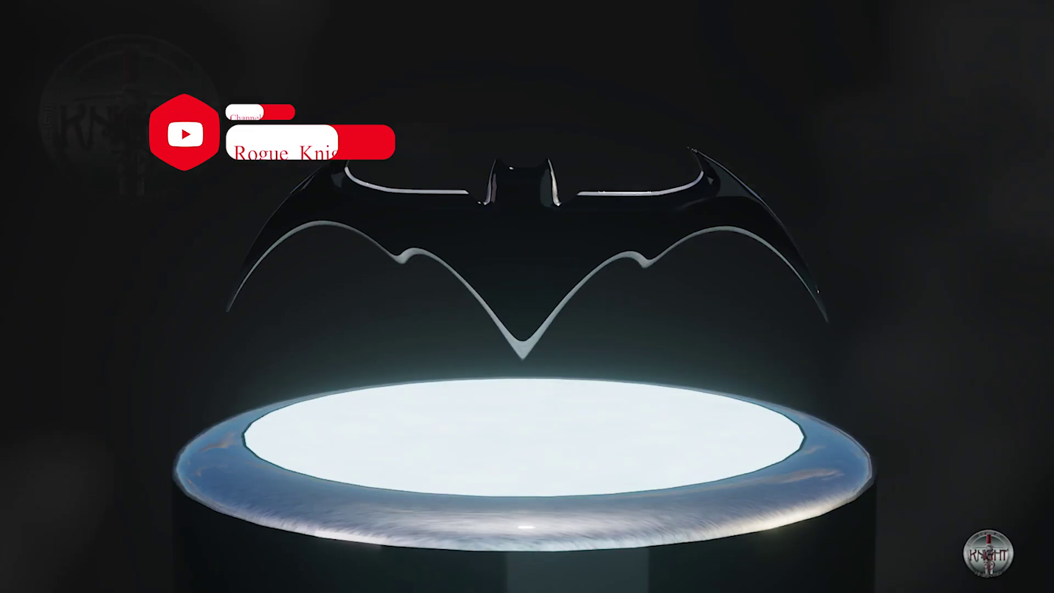